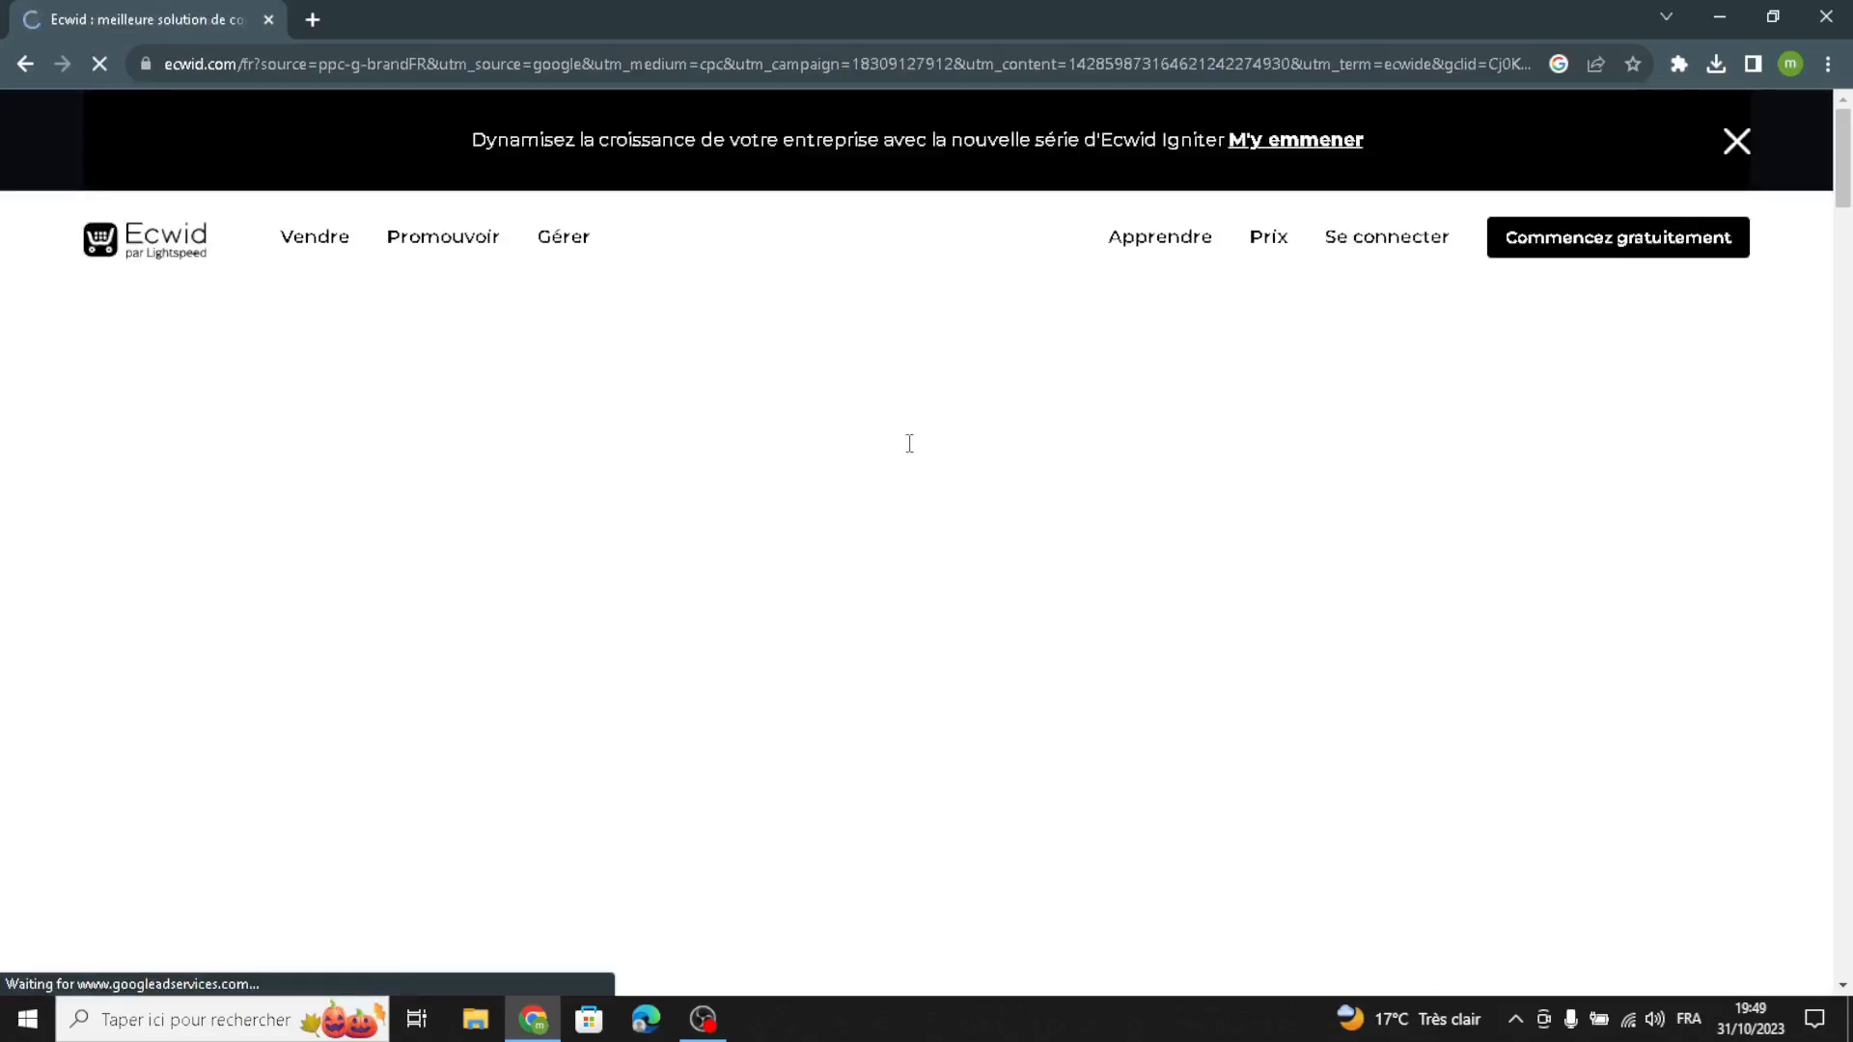
Translate the Ecwid homepage from French into English and dismiss the translation pop-up
right_click(947, 441)
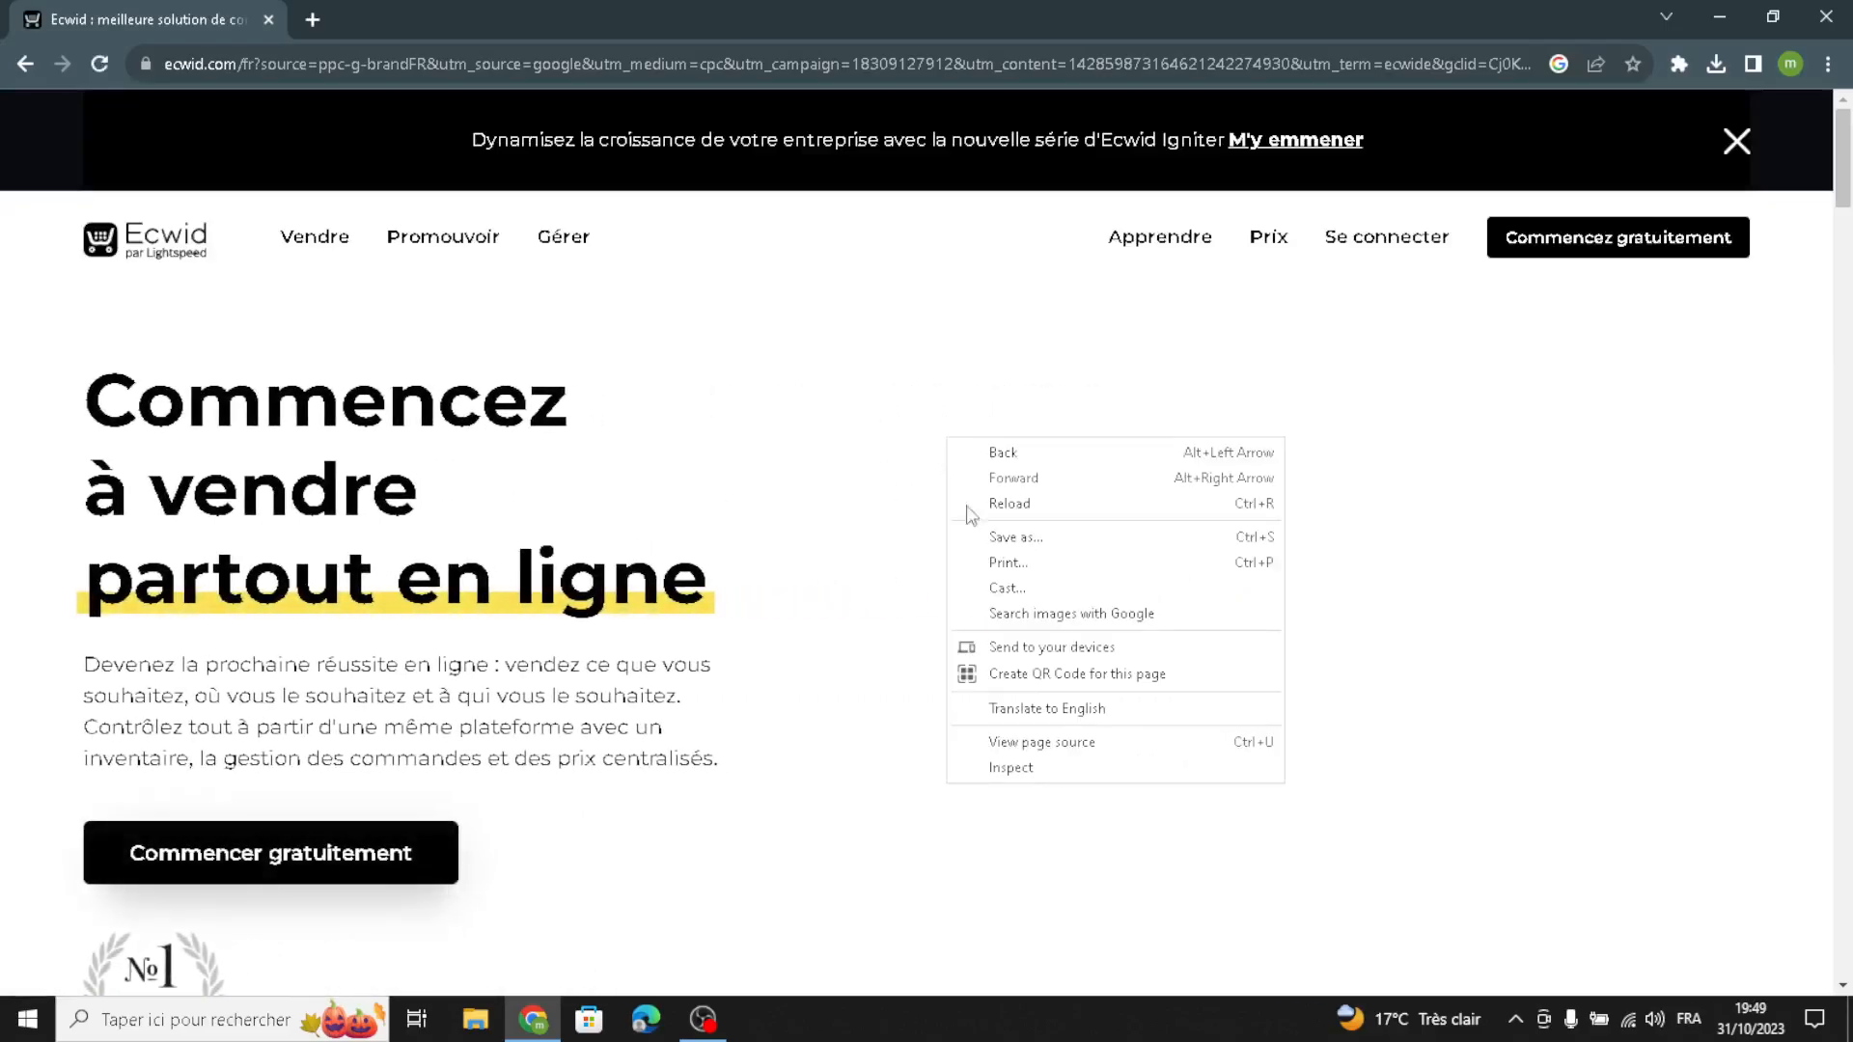
left_click(1075, 708)
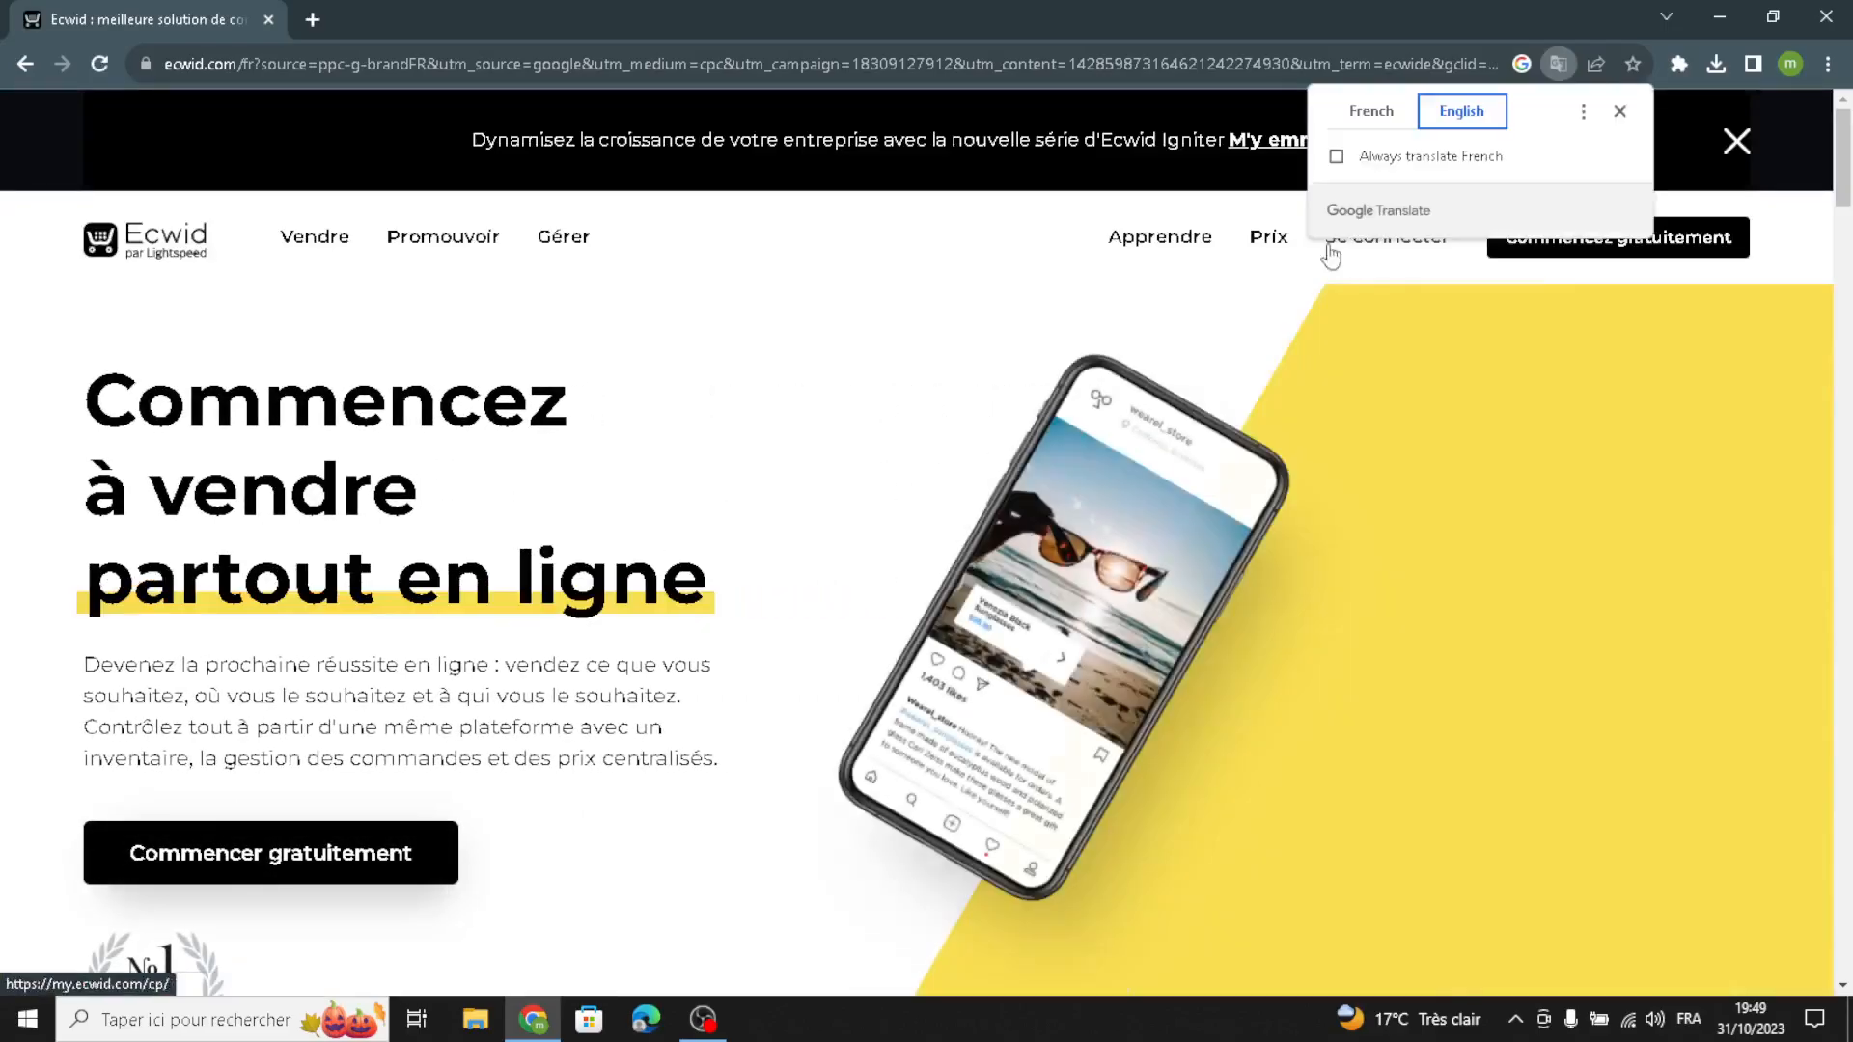
left_click(1620, 112)
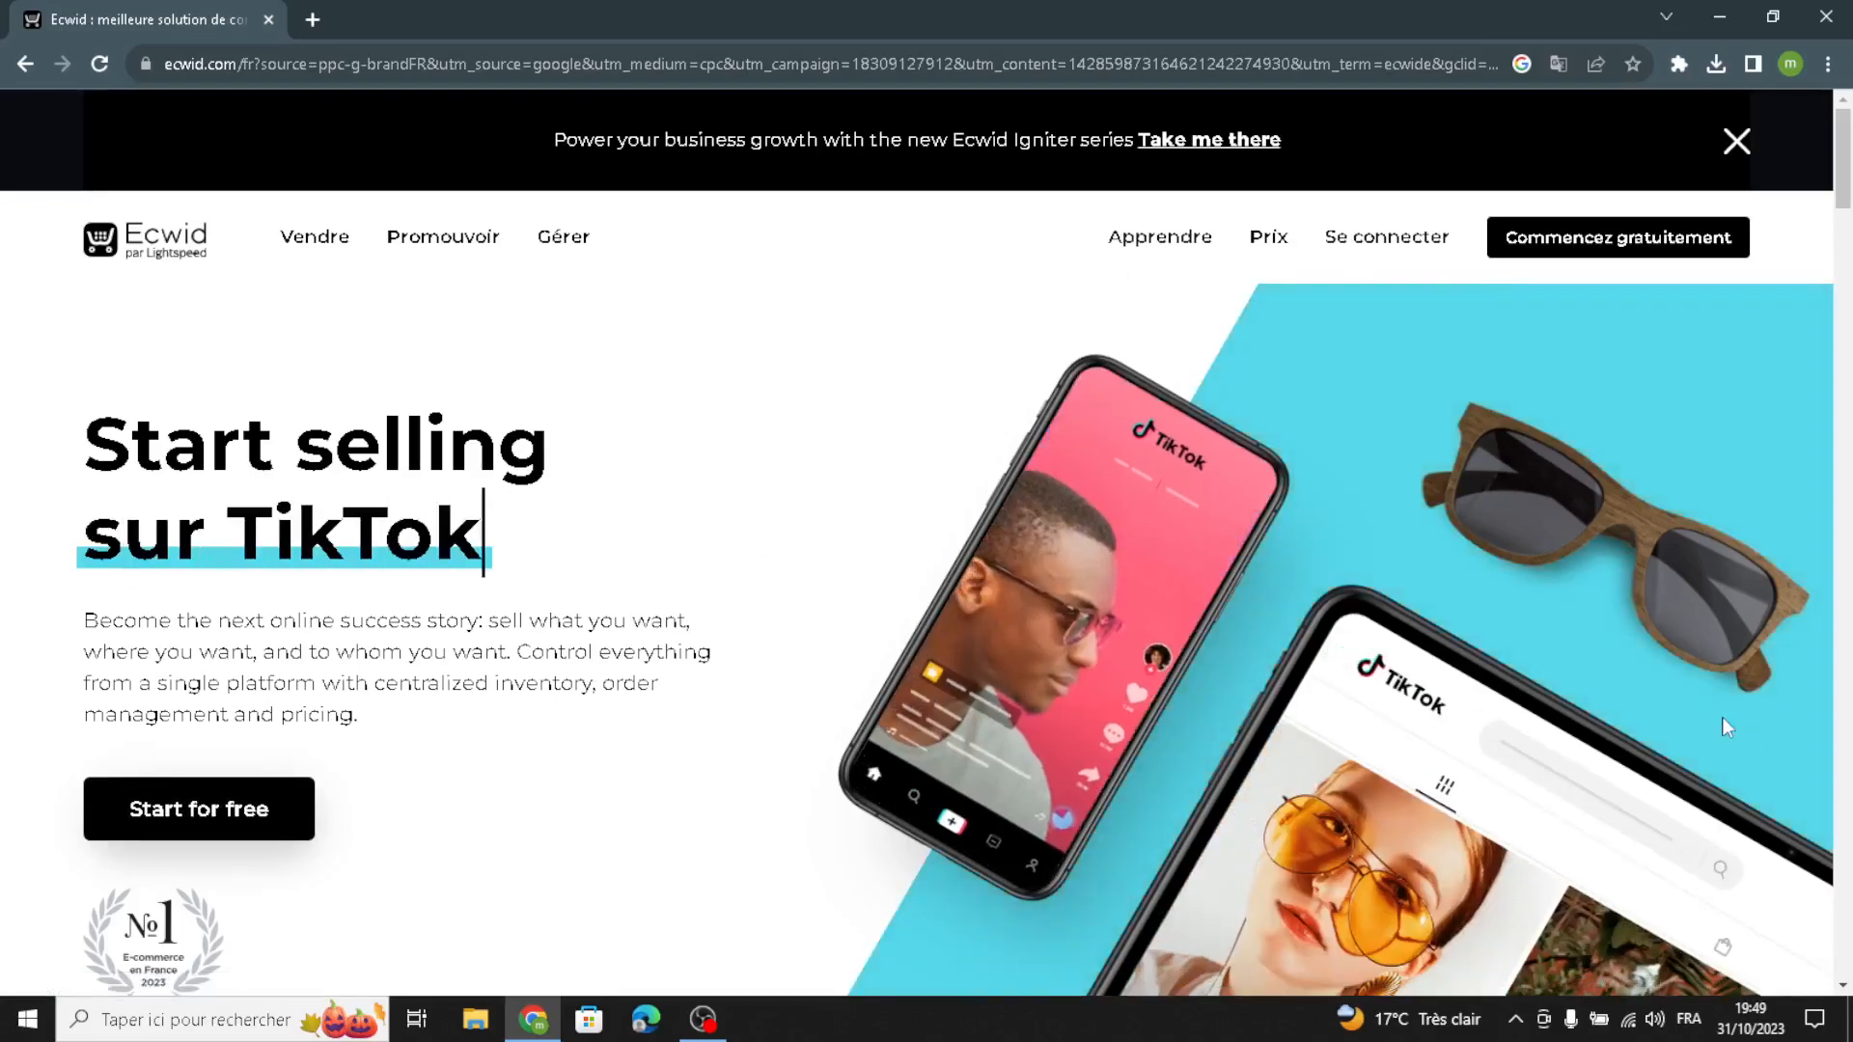
Start using Ecwid for free and translate the store's control panel into English
left_click(1610, 243)
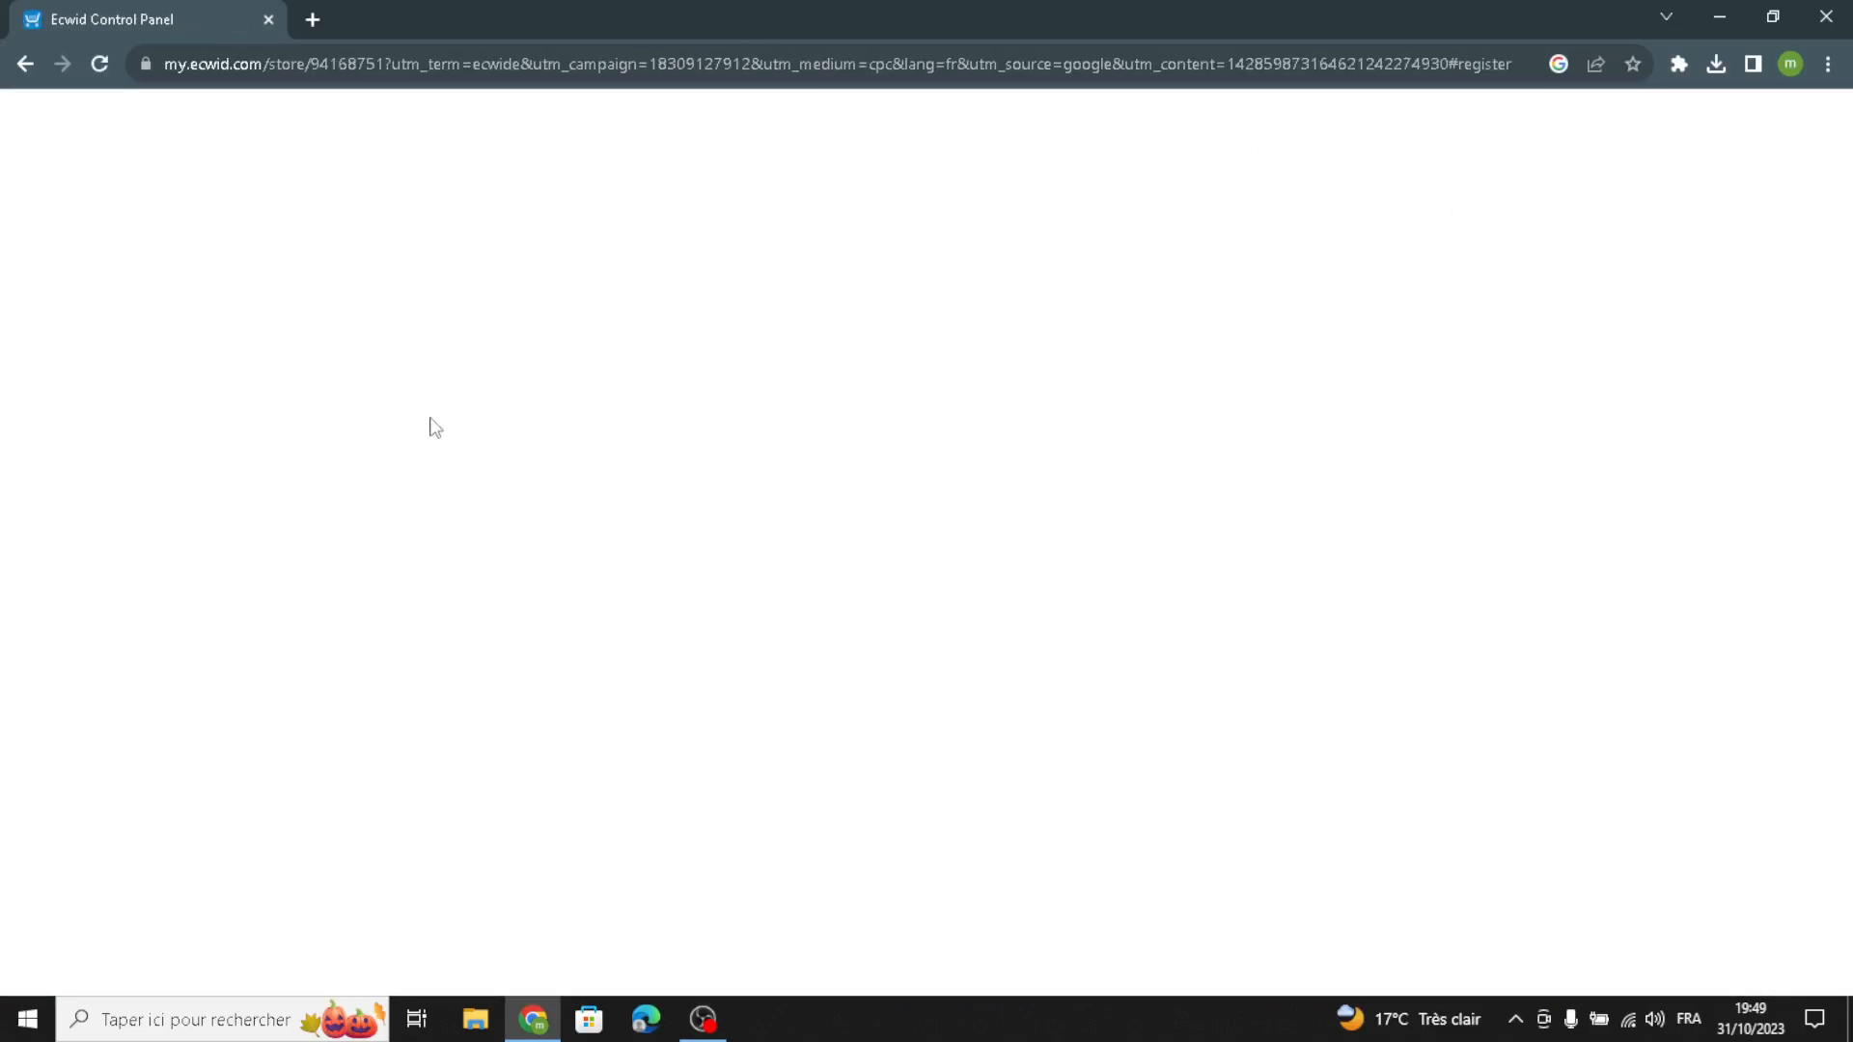
right_click(572, 531)
left_click(625, 799)
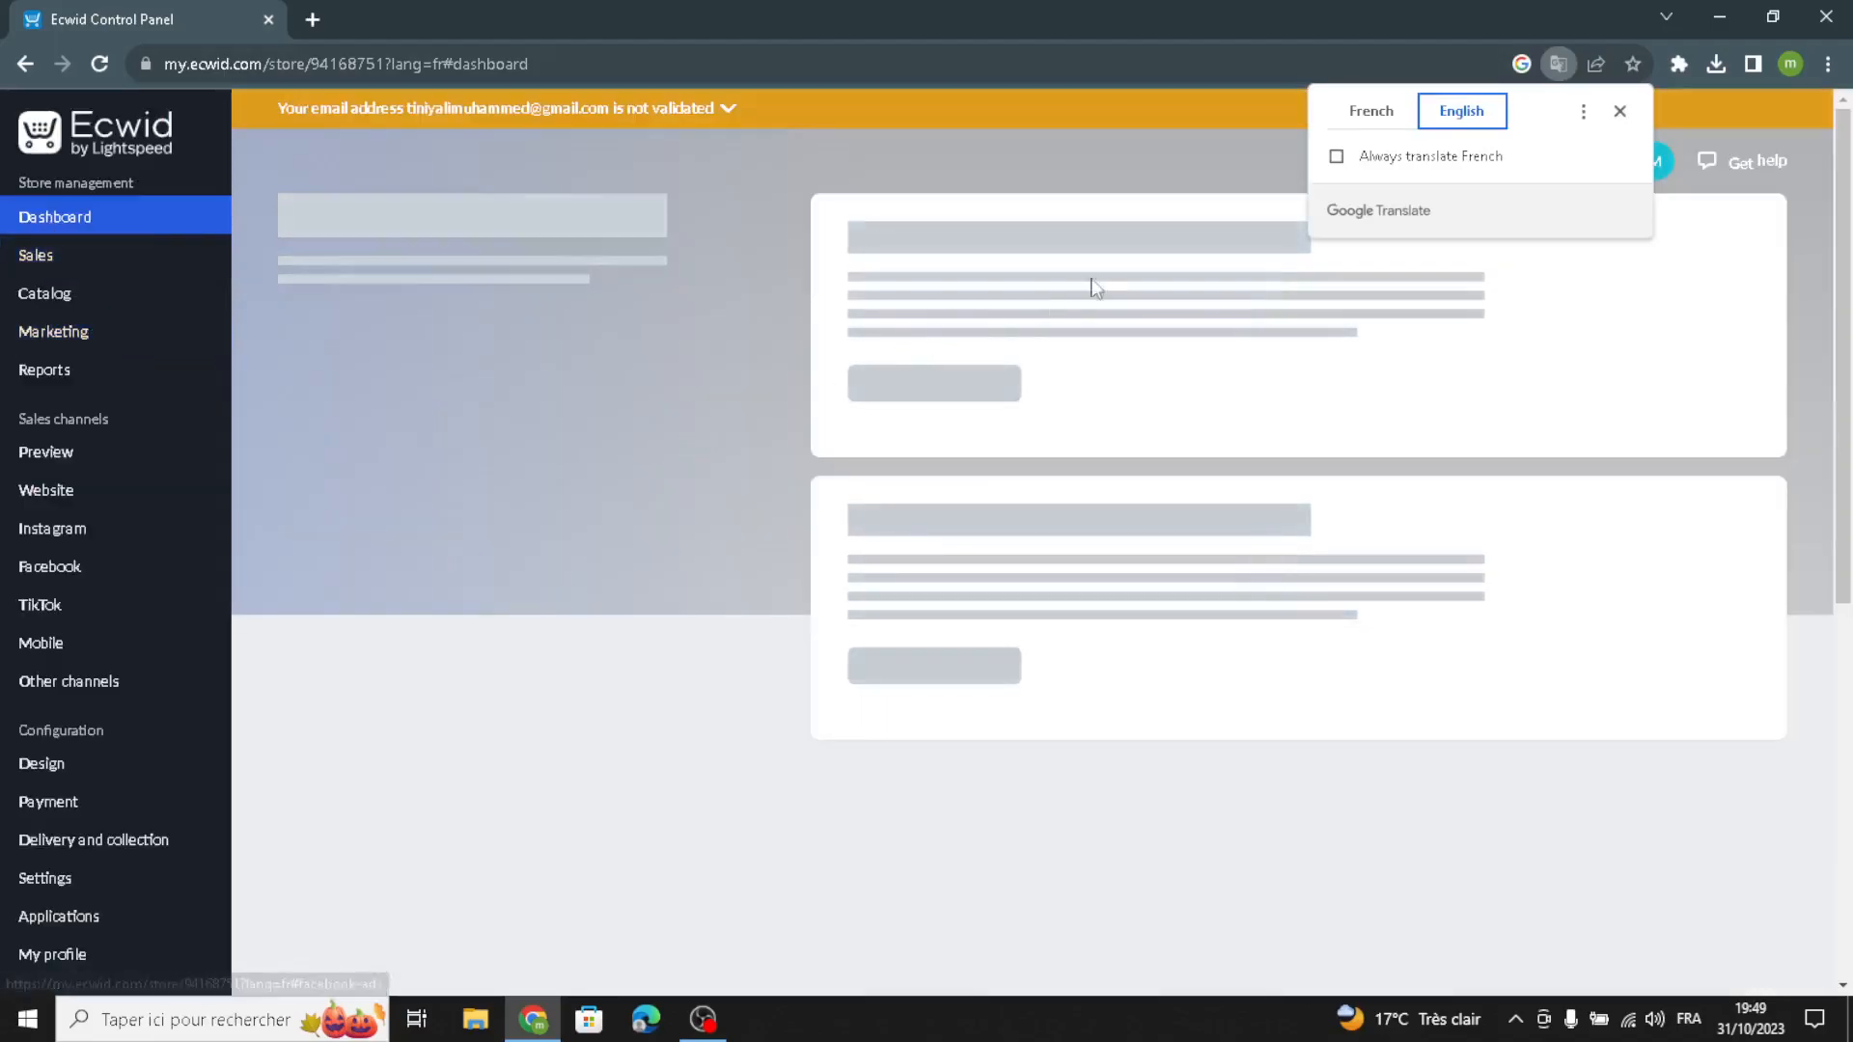
left_click(1620, 111)
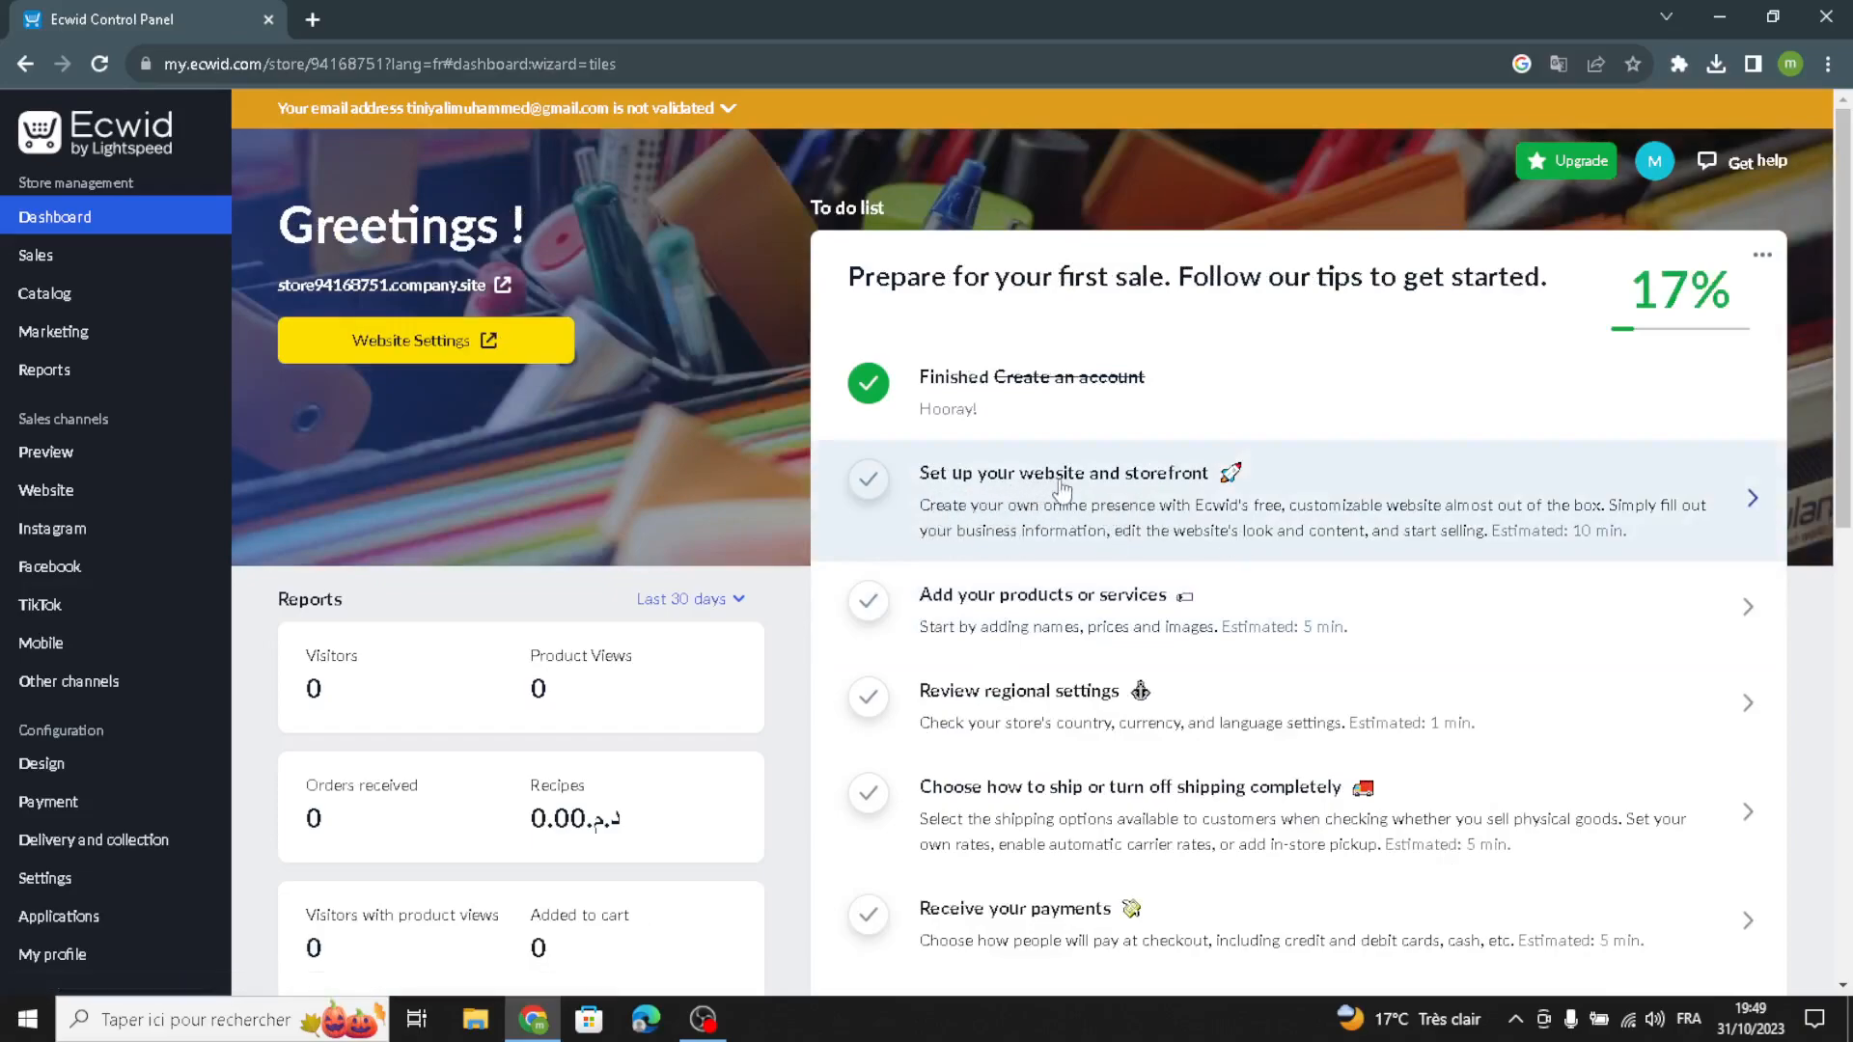
Start the website and storefront setup from the to-do list and open the site template gallery from the website settings
left_click(1092, 494)
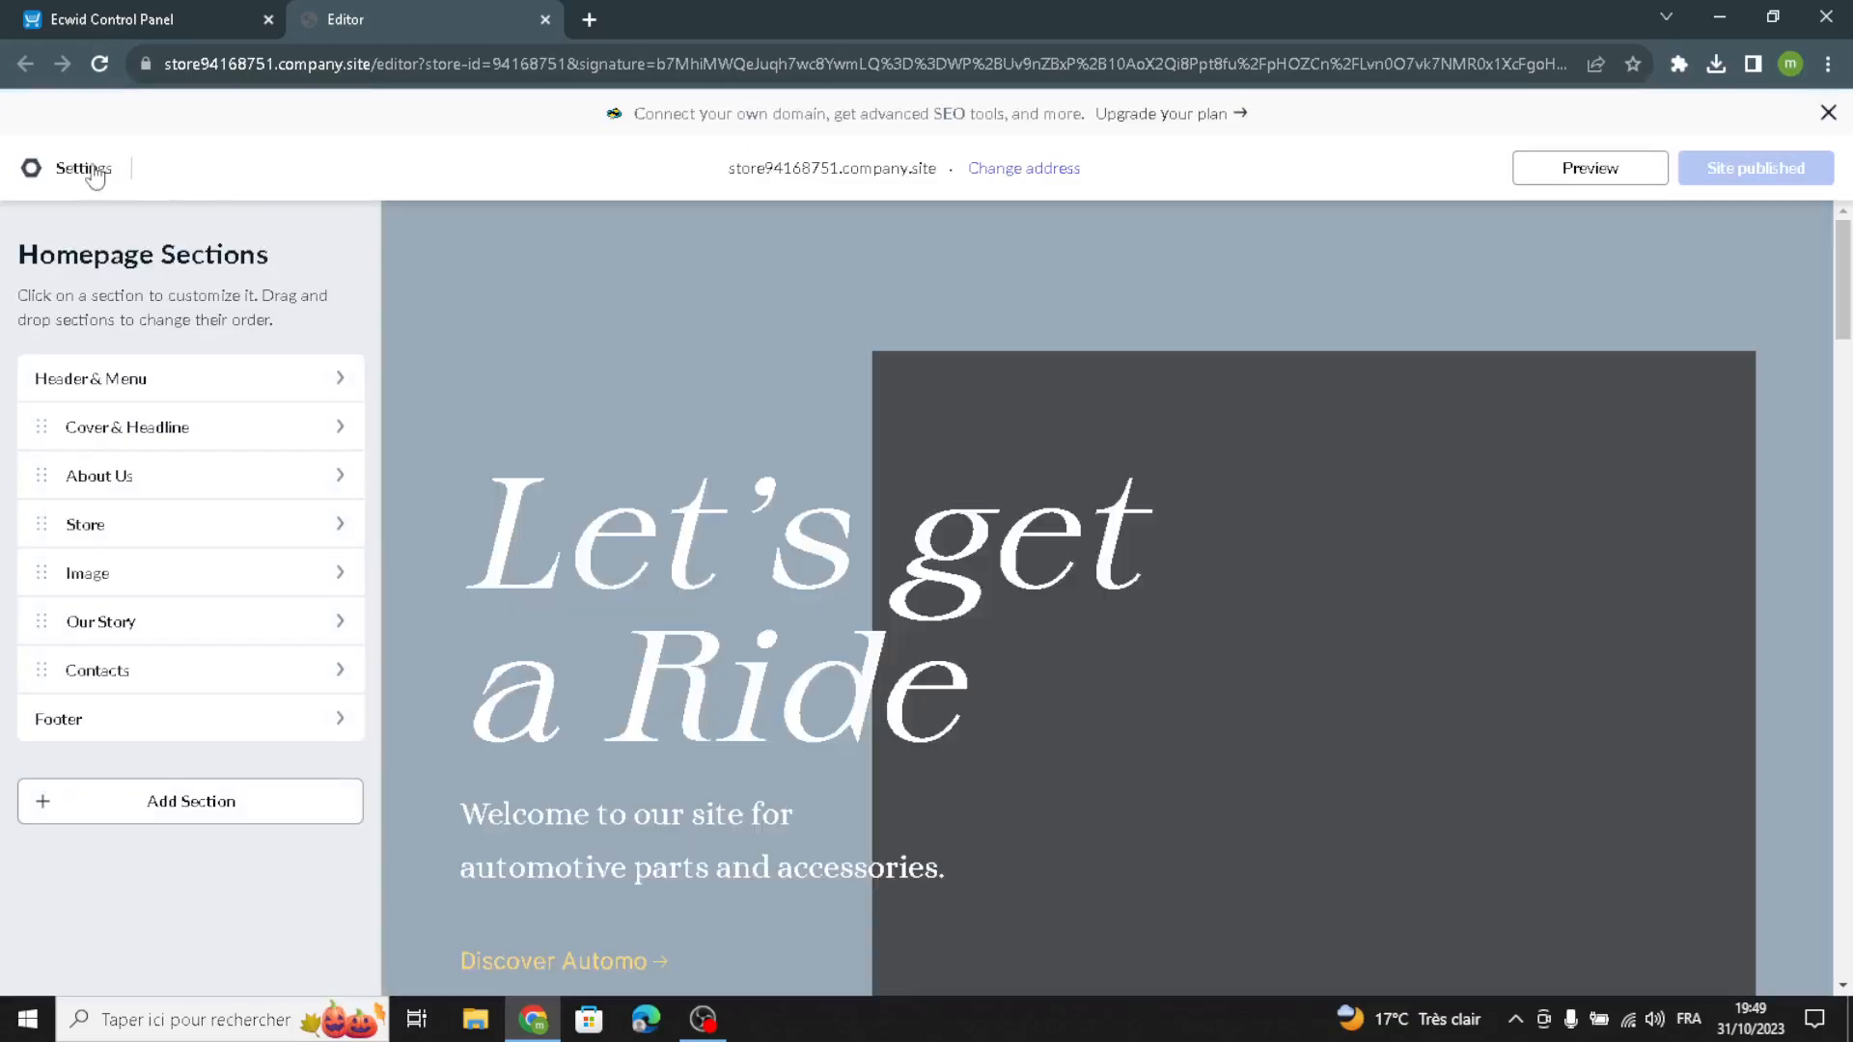
left_click(104, 168)
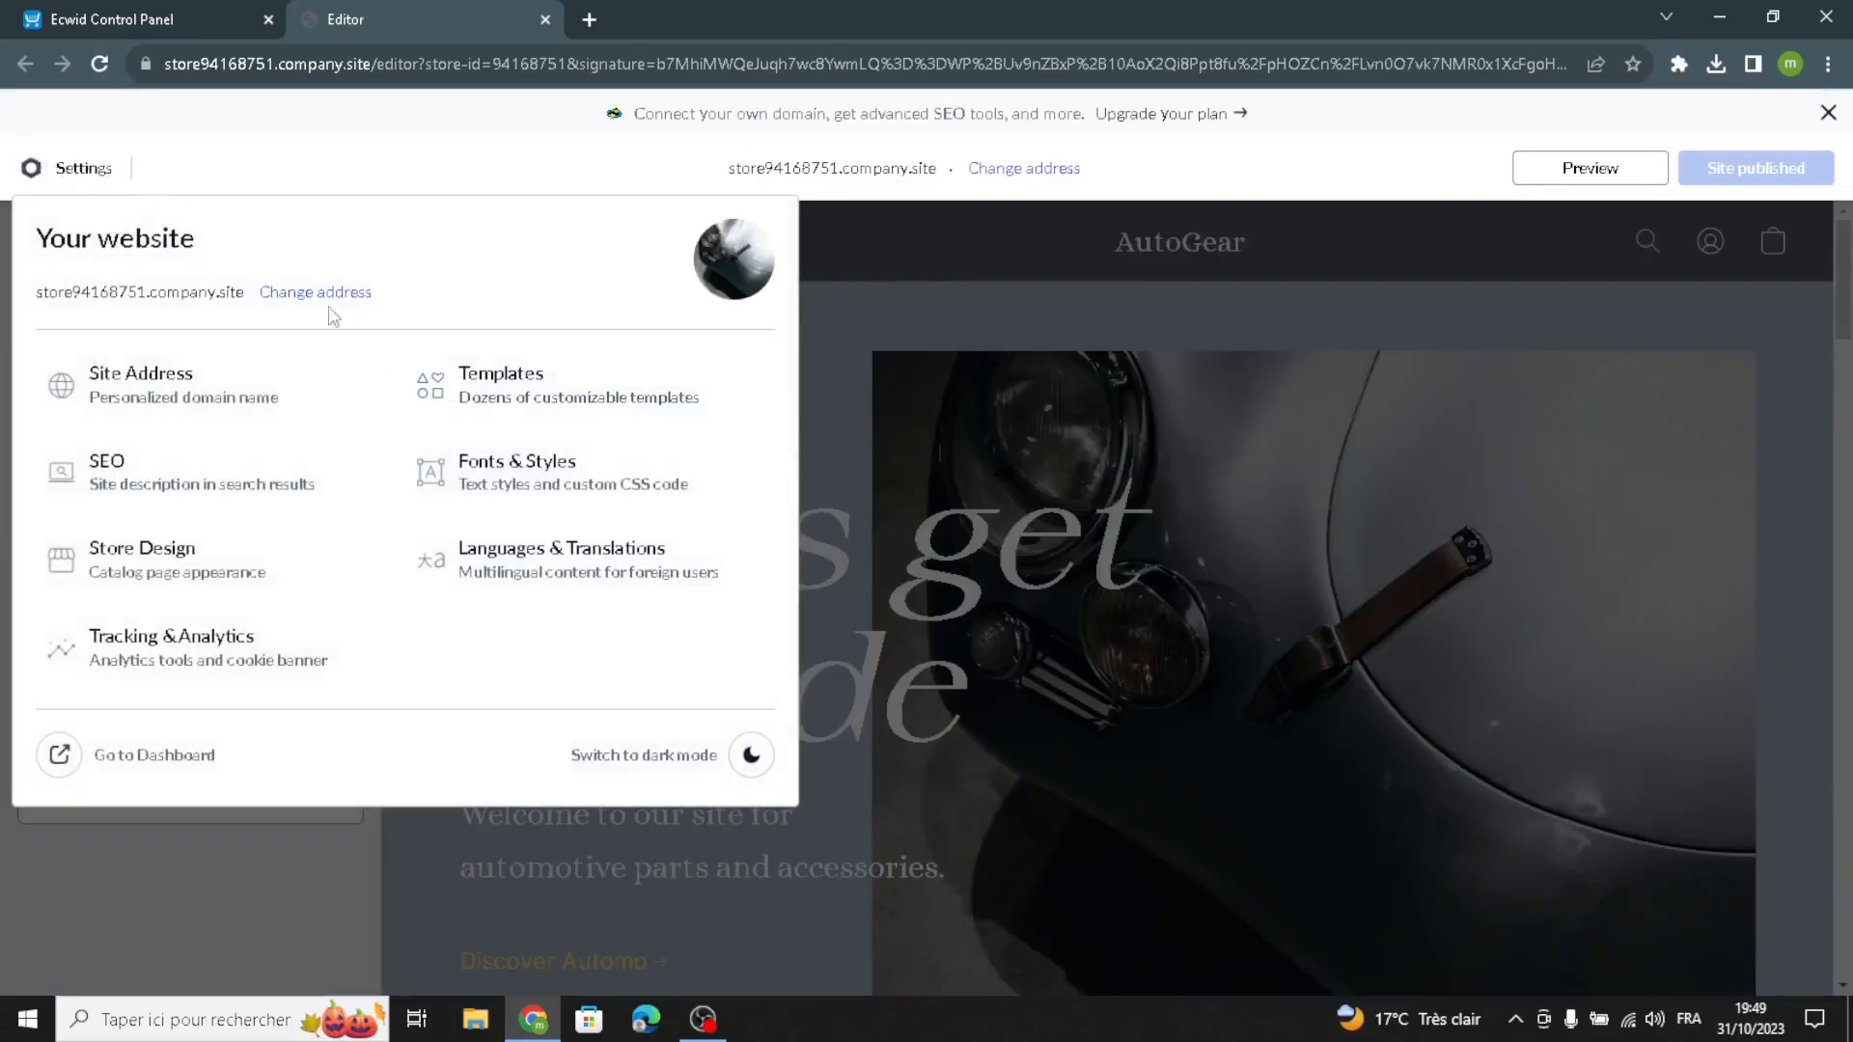
left_click(537, 413)
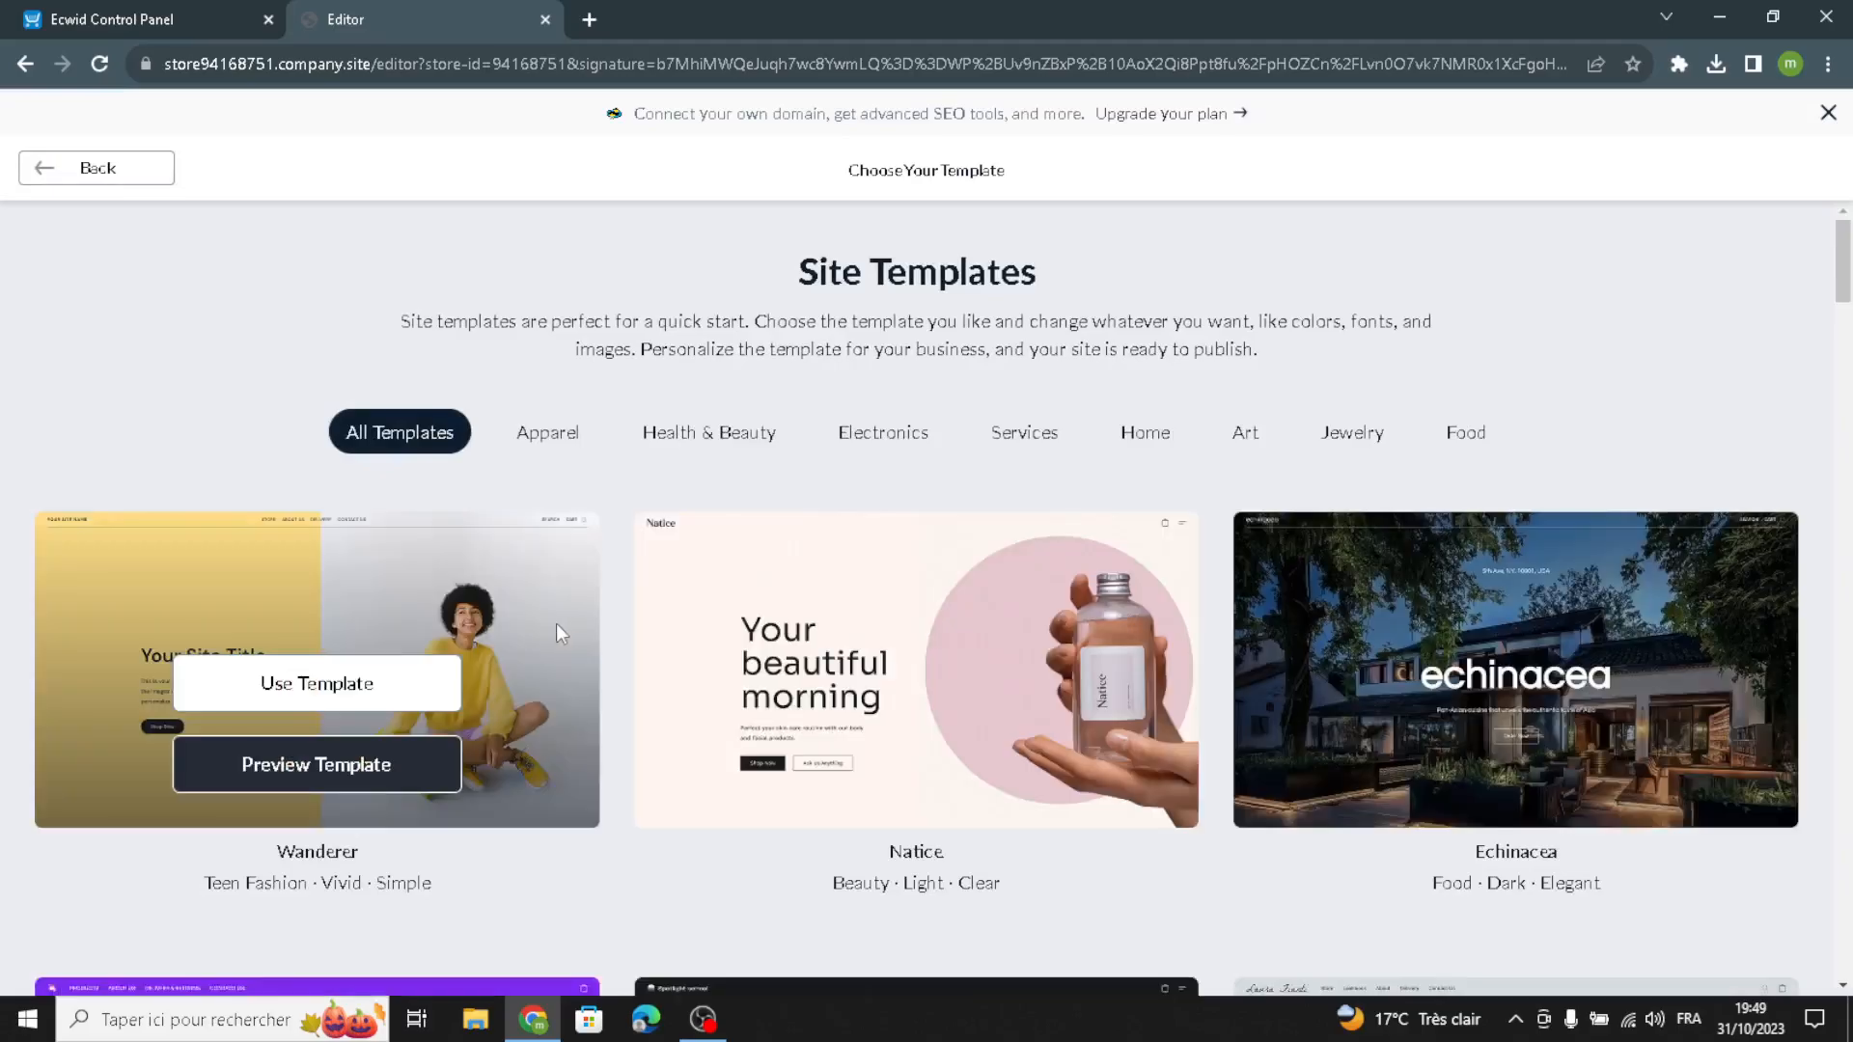
Filter the site templates to the Art category and apply the New Order template
left_click(1240, 442)
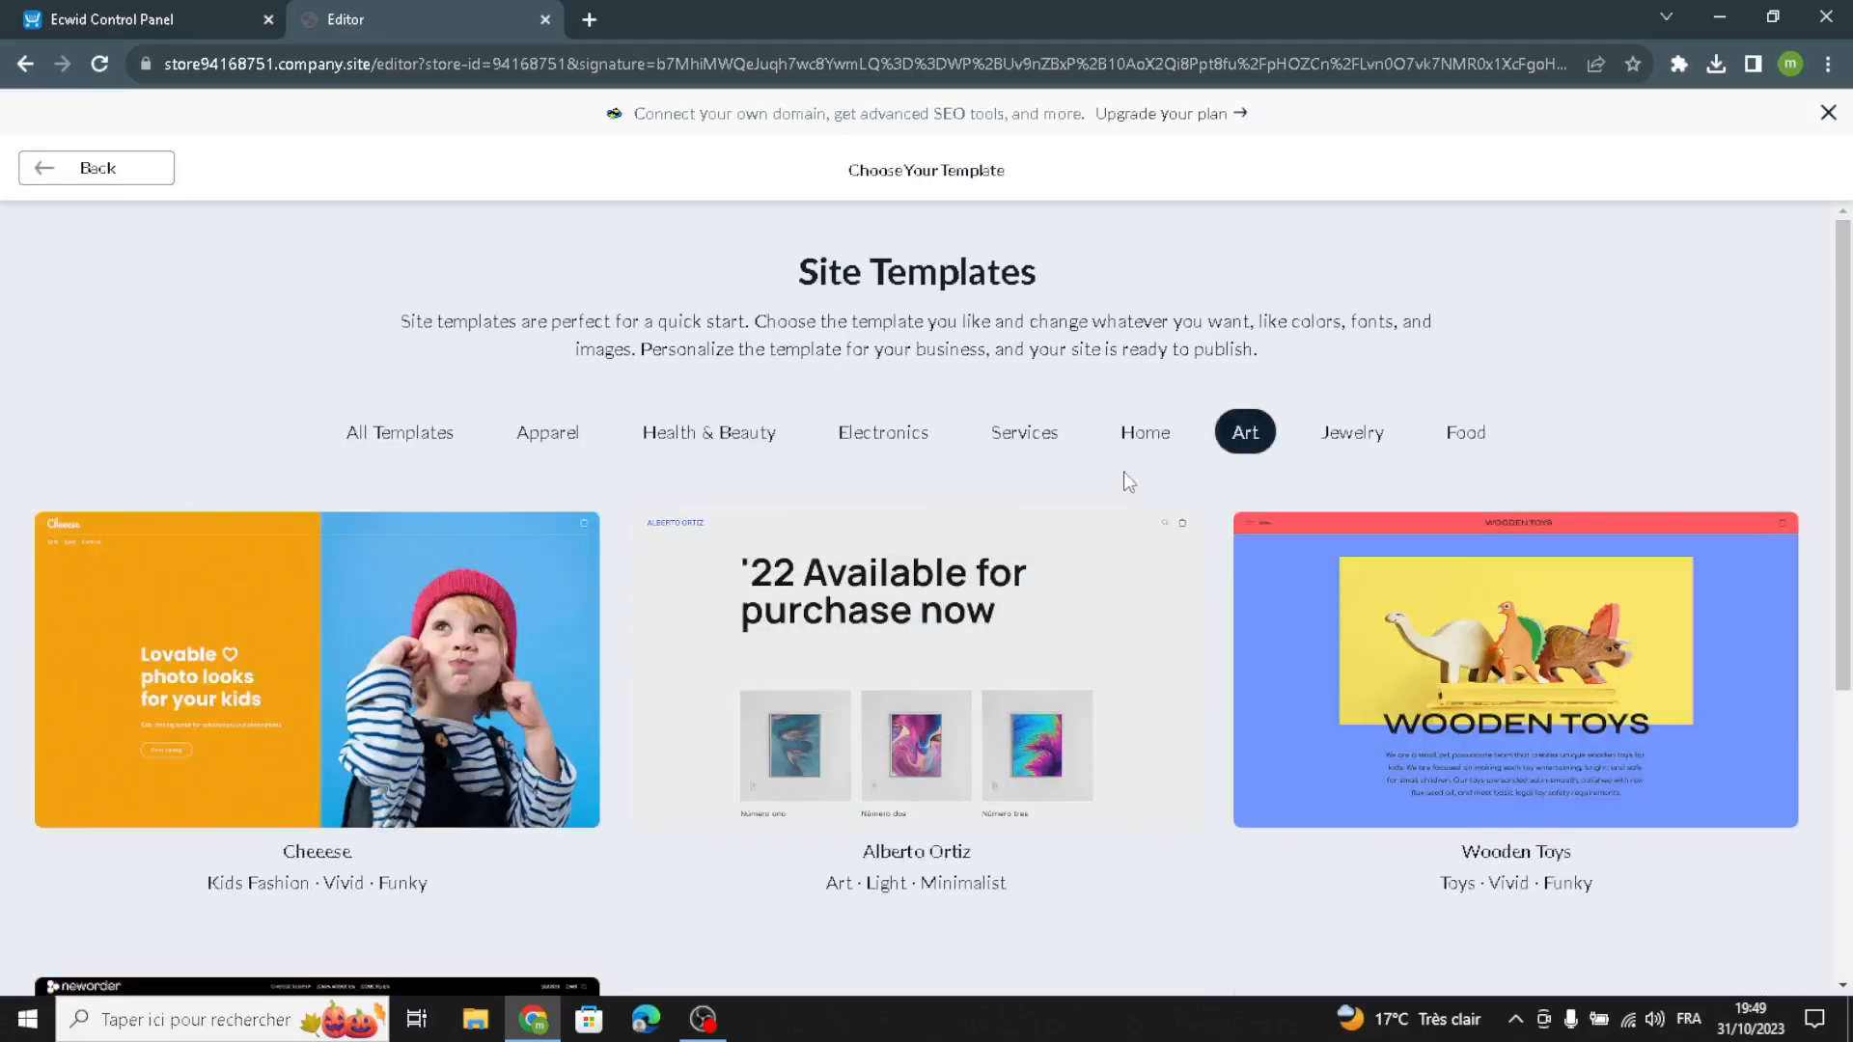
scroll(1134, 637, "down", 4)
scroll(839, 625, "up", 2)
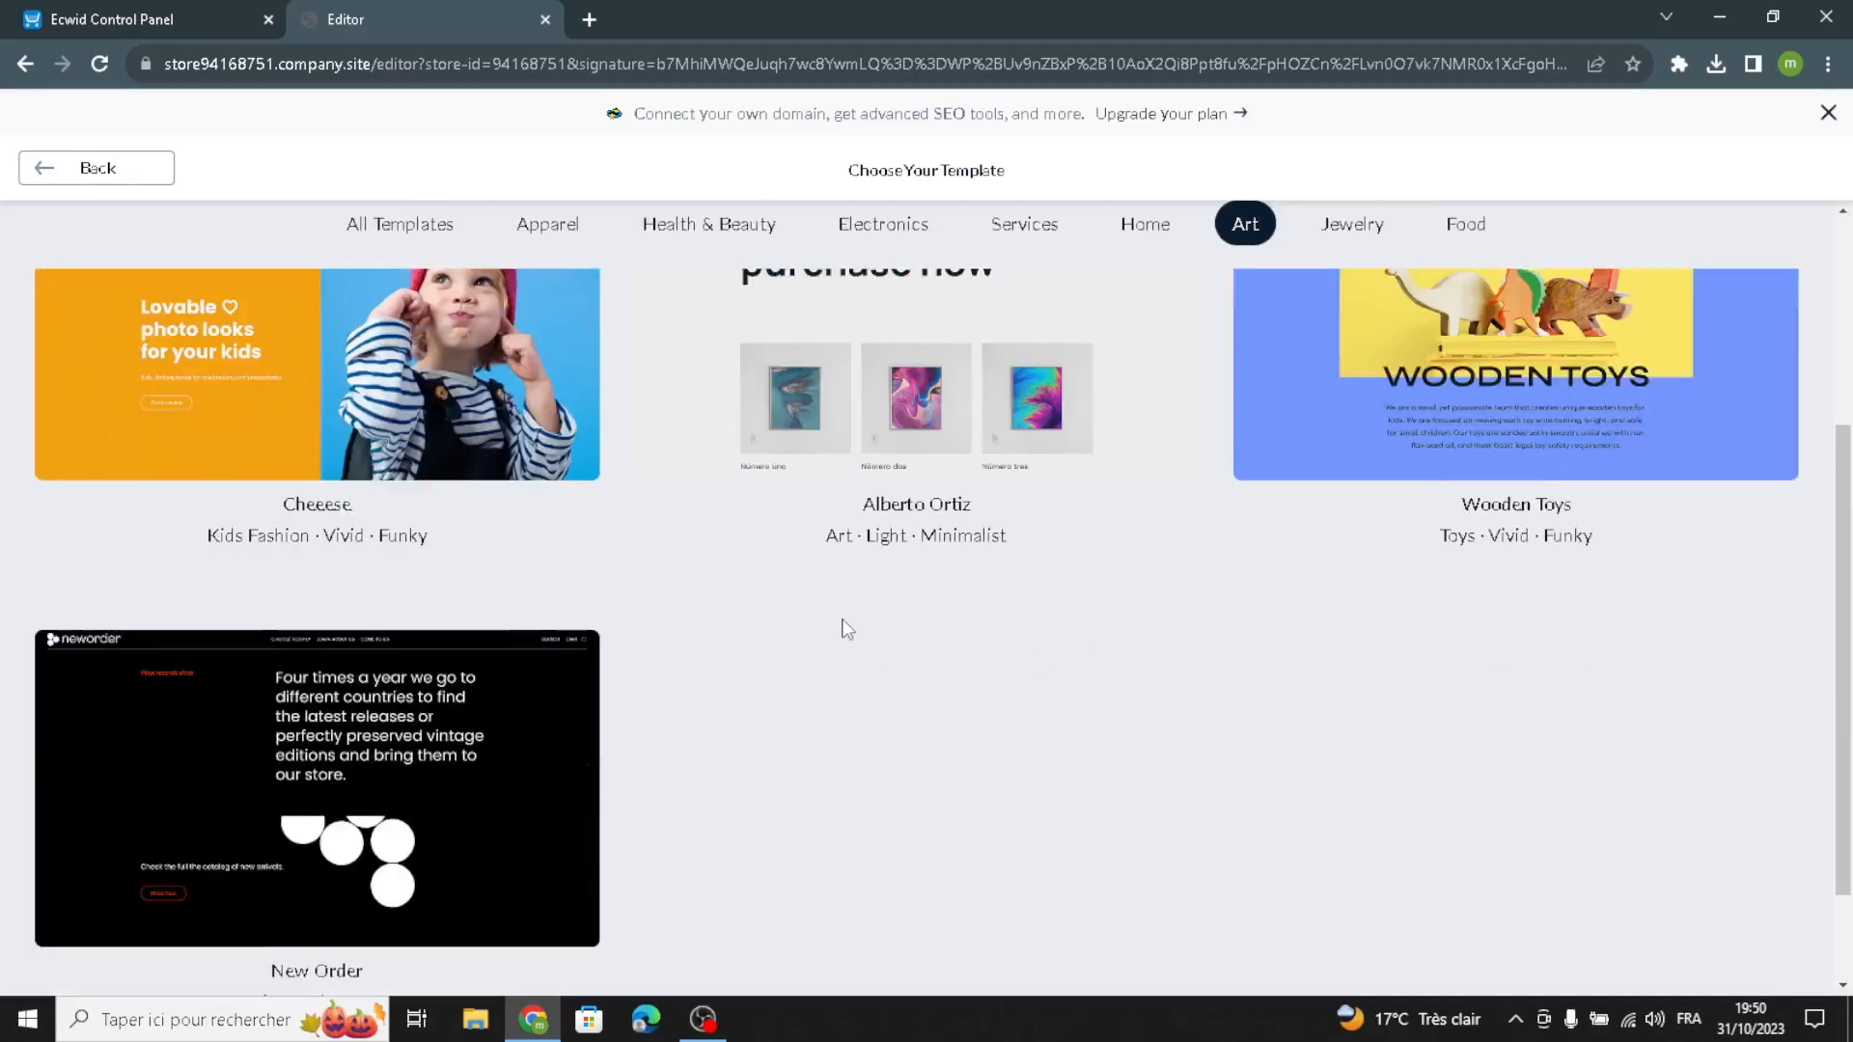
scroll(489, 763, "down", 2)
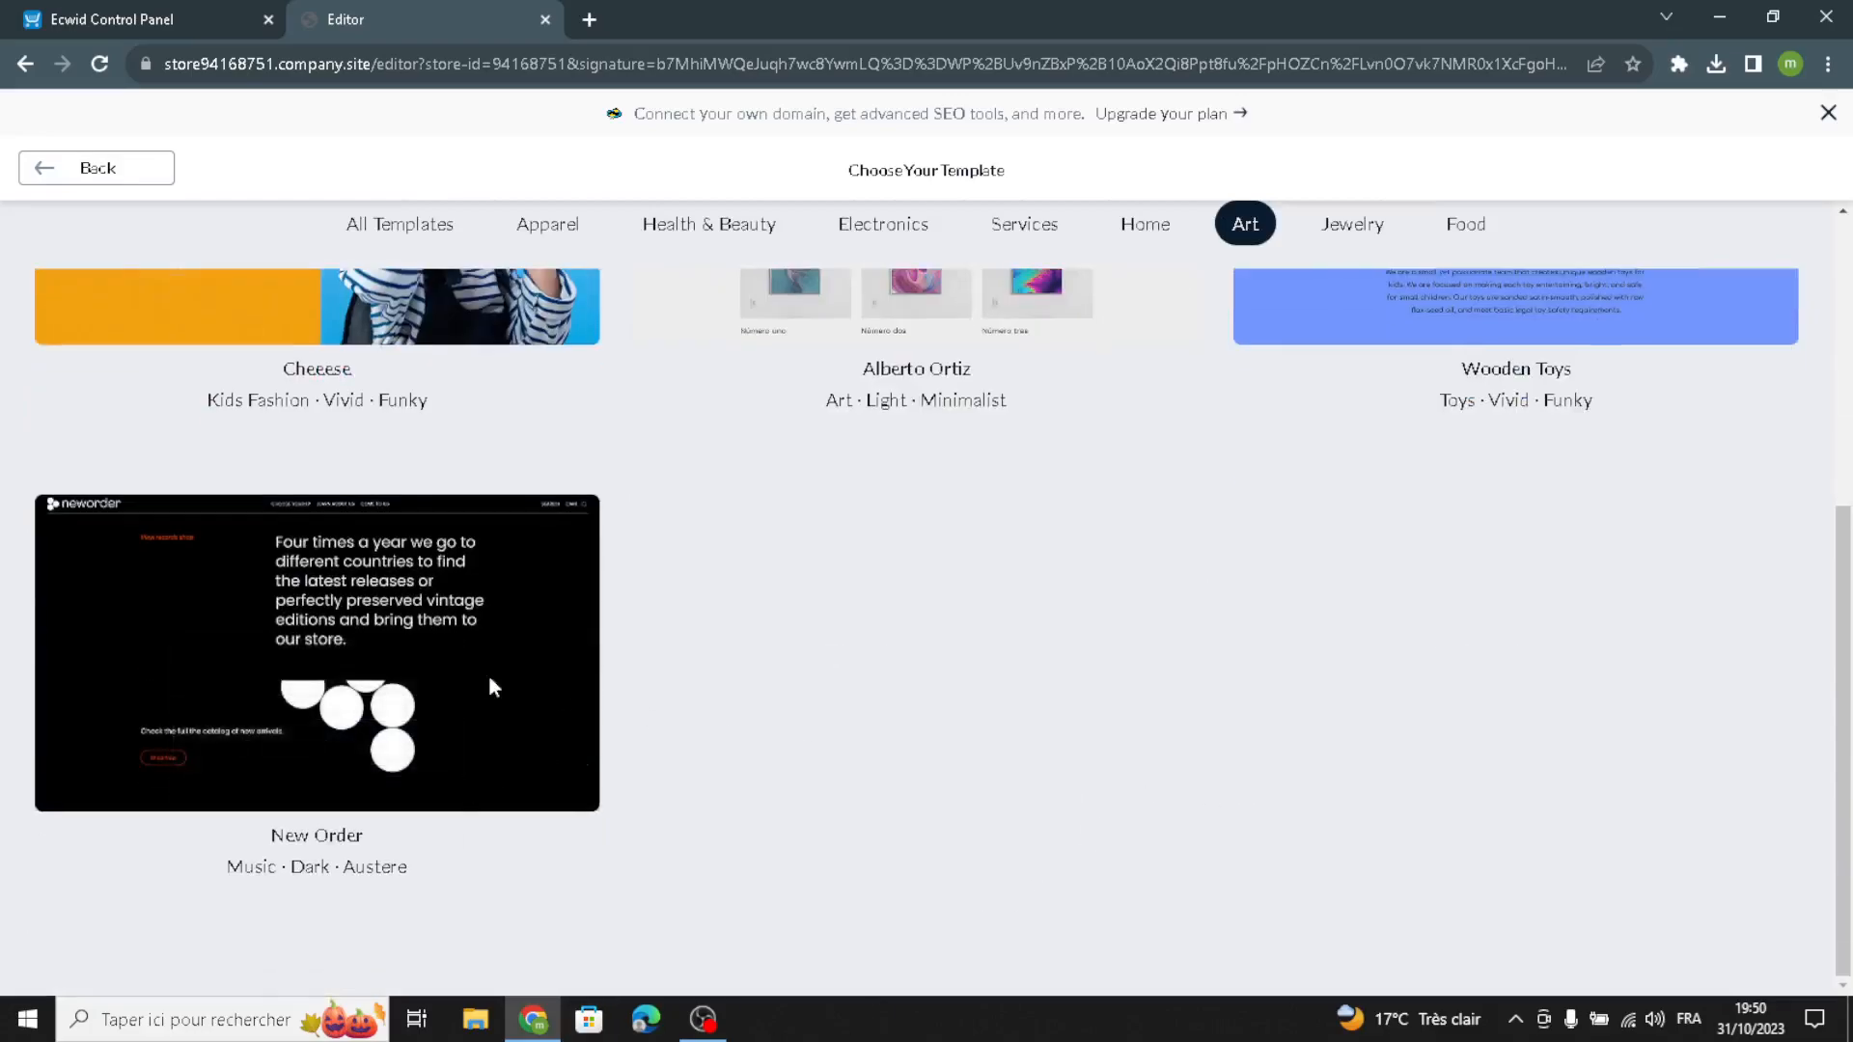
mouse_move(564, 699)
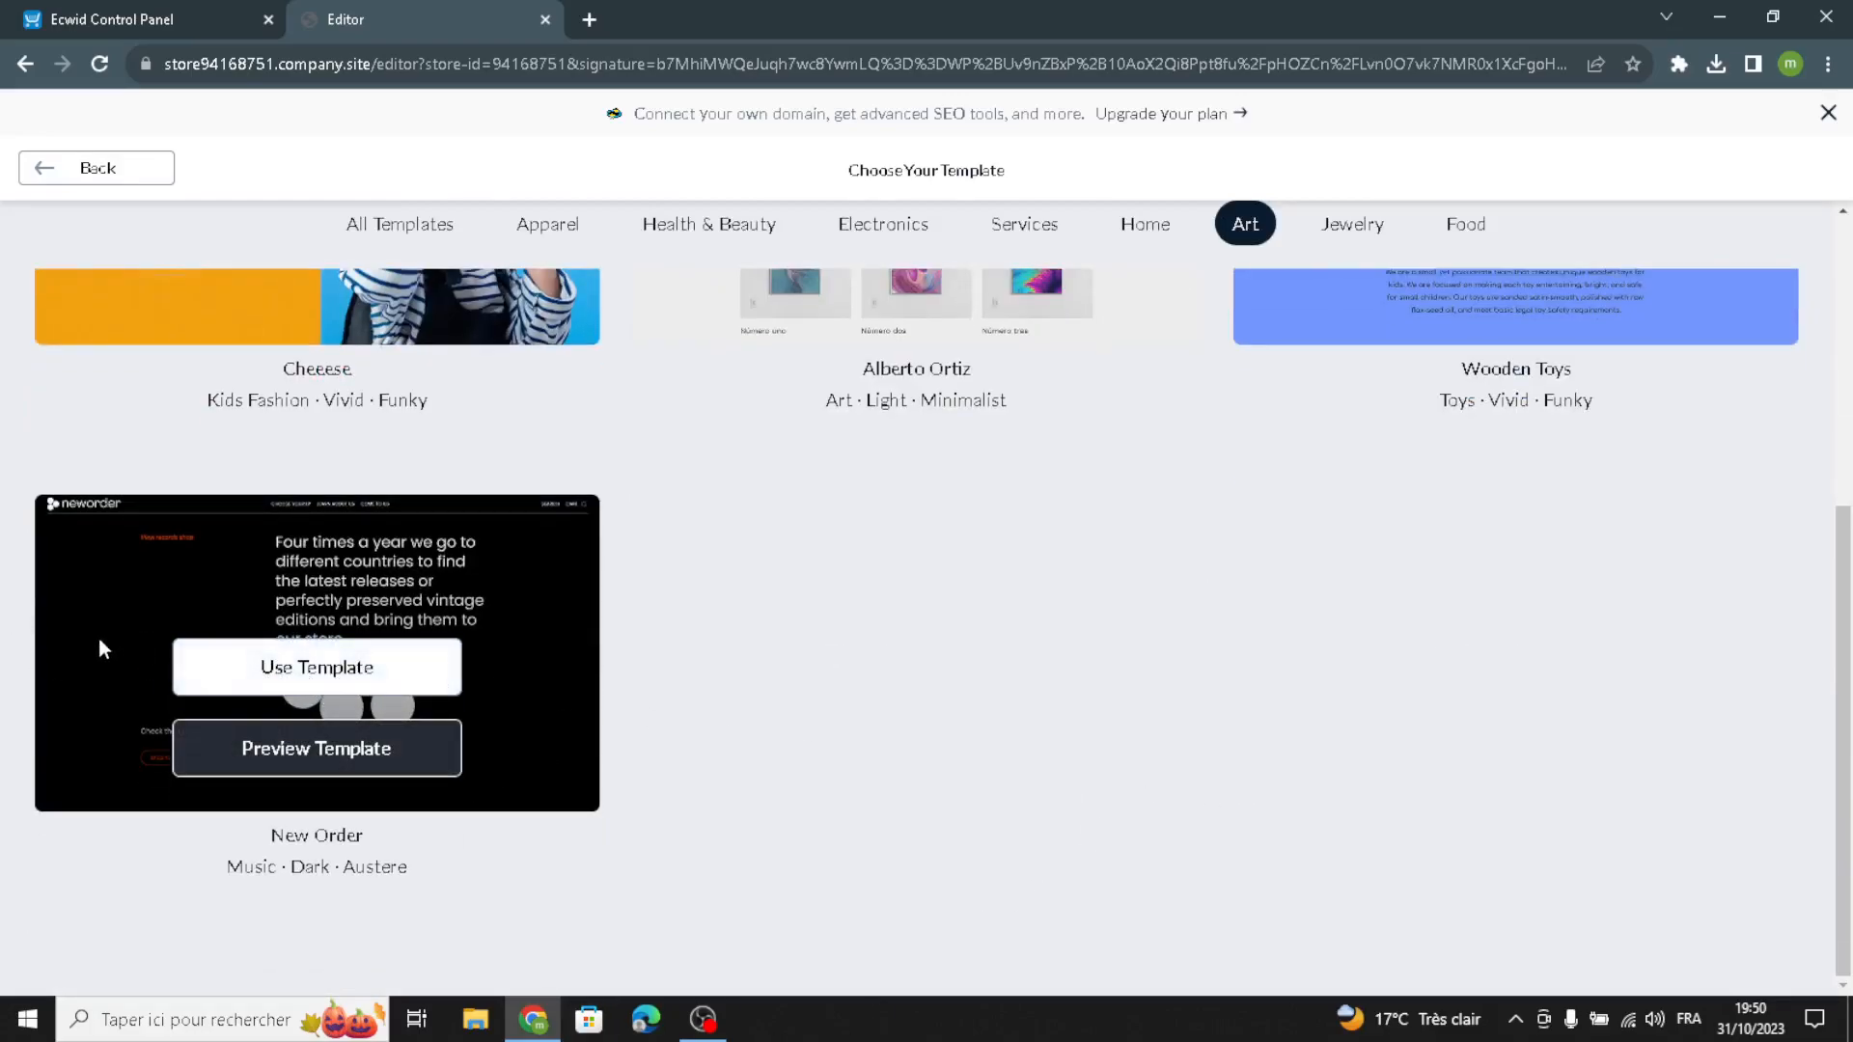
left_click(331, 666)
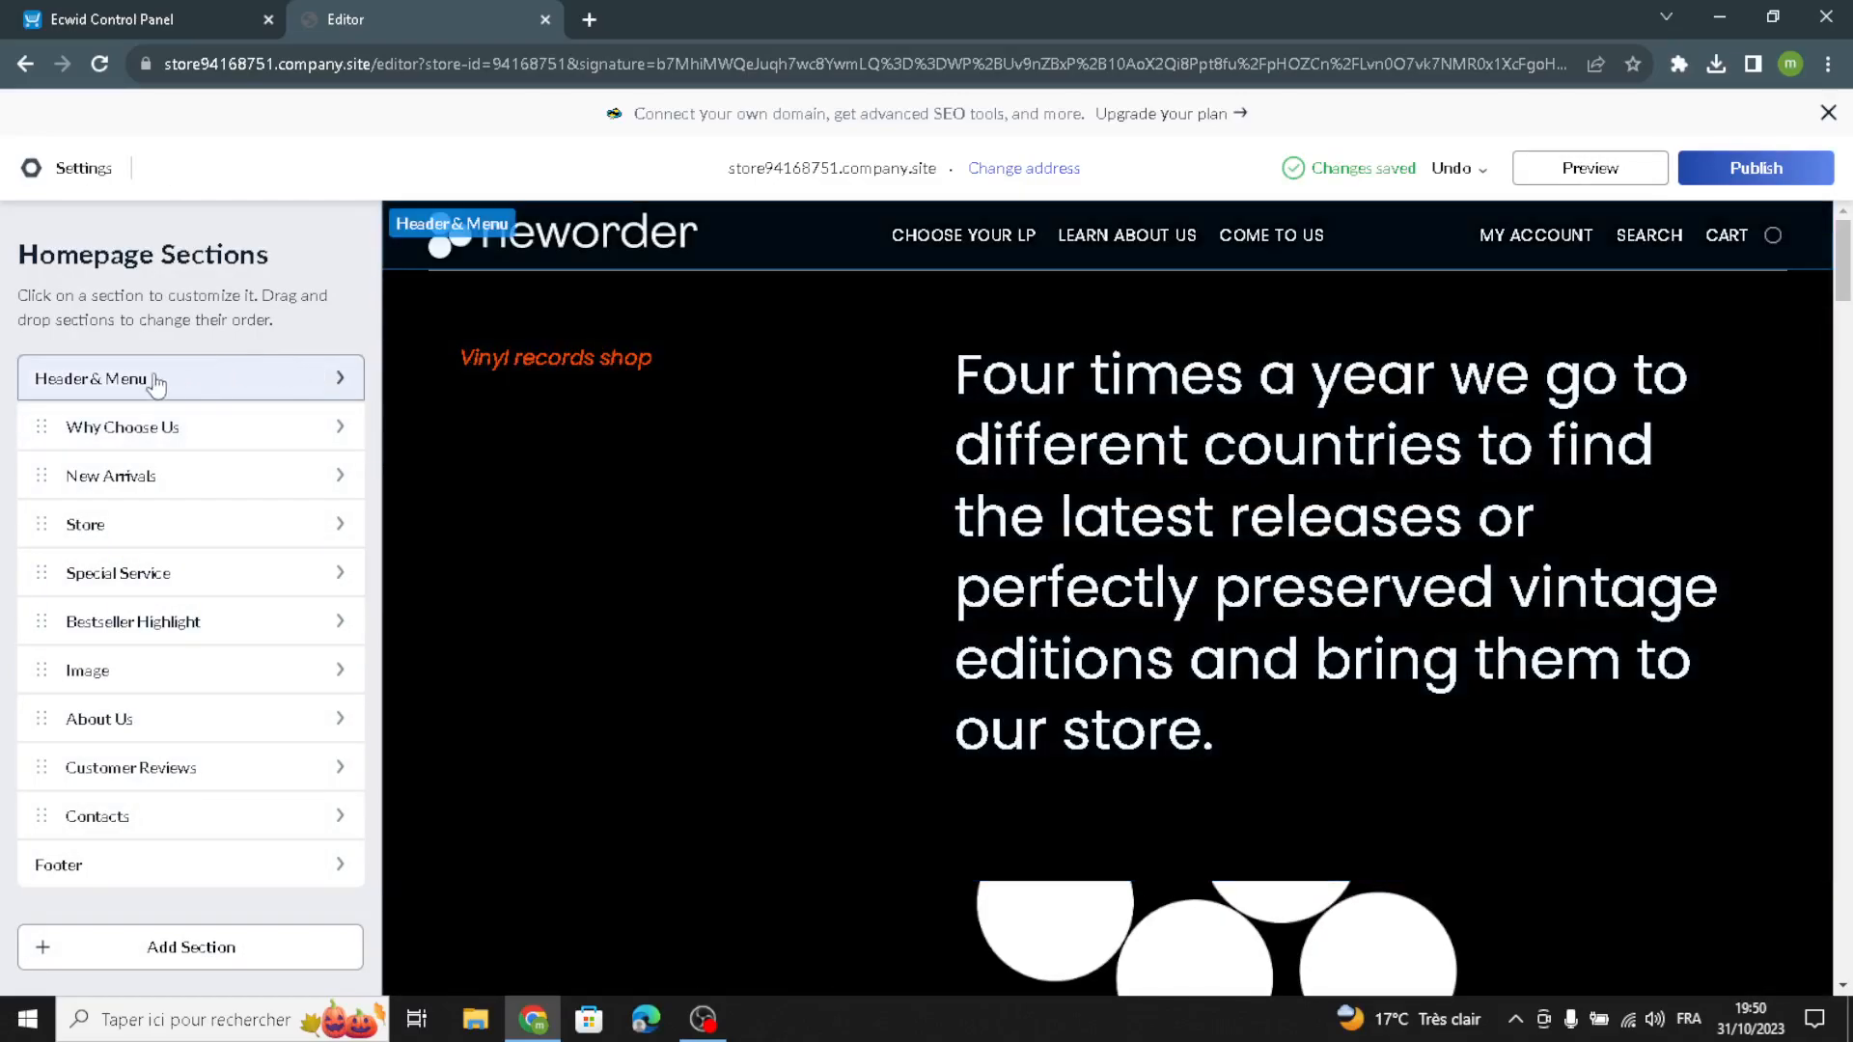
Change the header's site logo type to Text and set the logo text to ArtMart
left_click(136, 378)
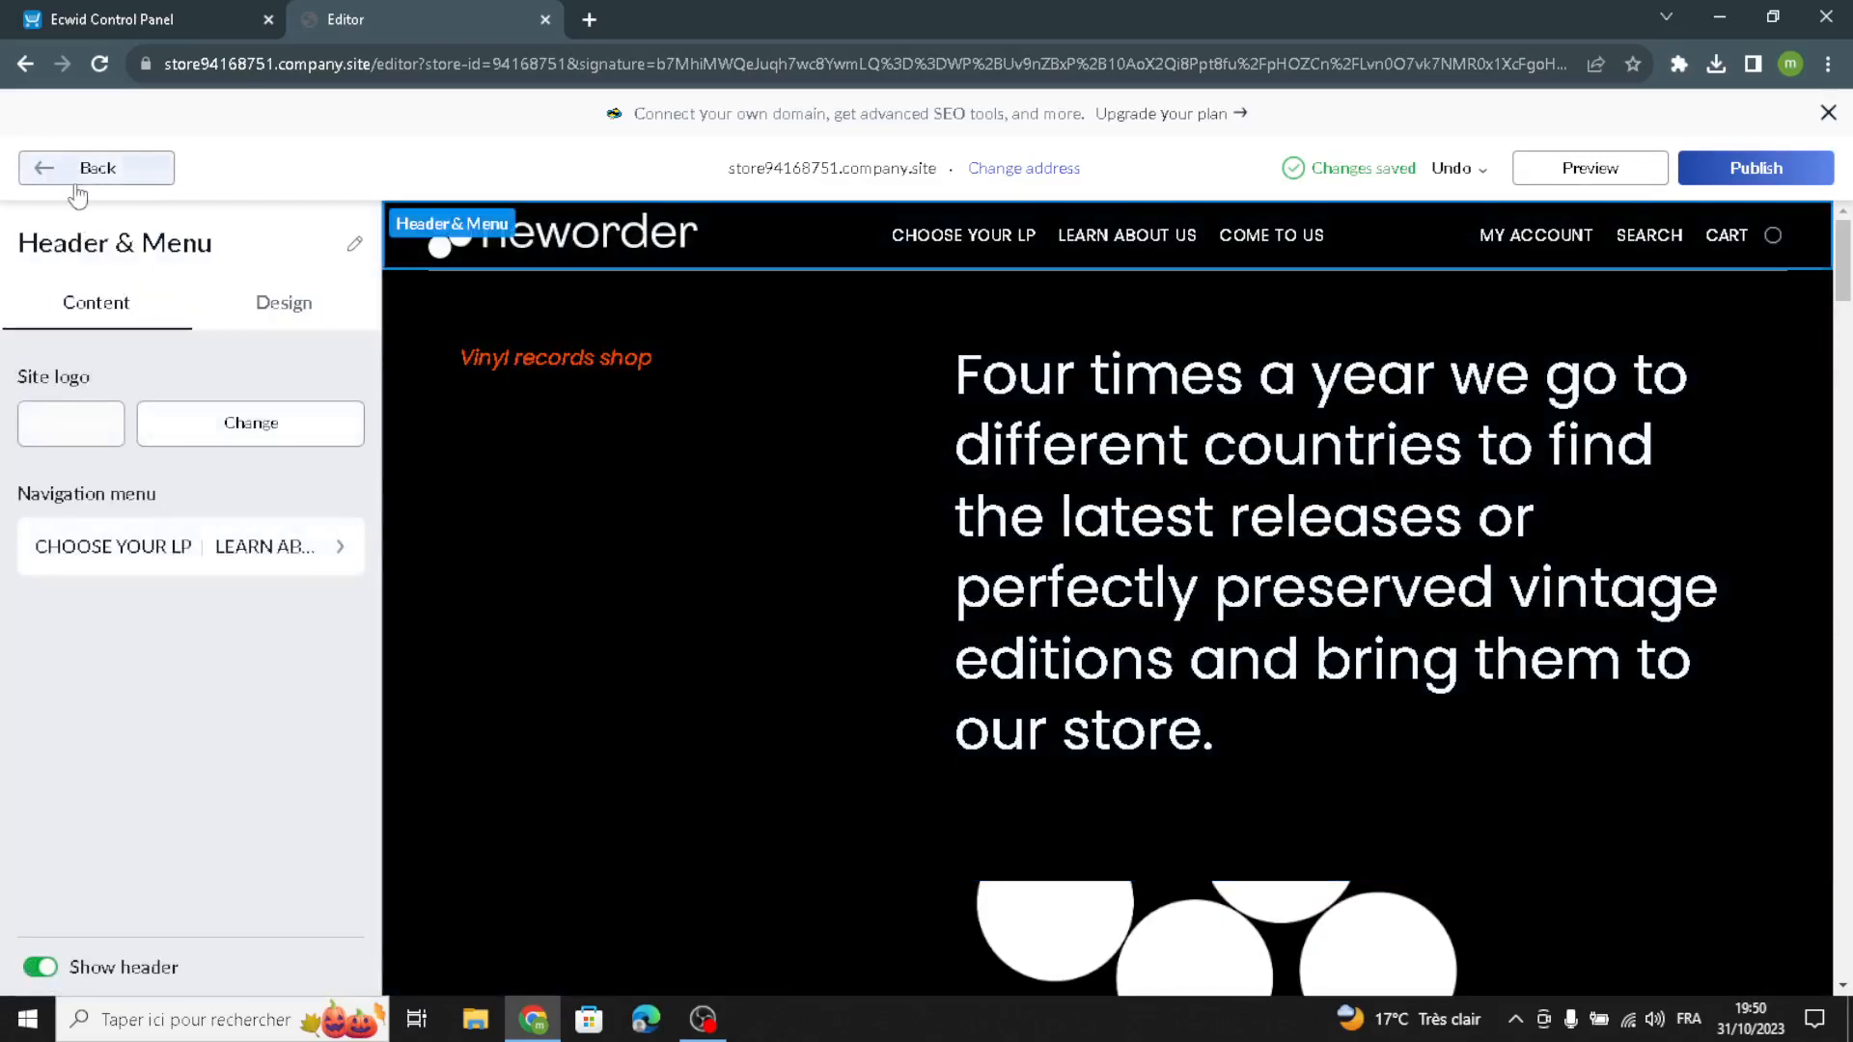
left_click(46, 439)
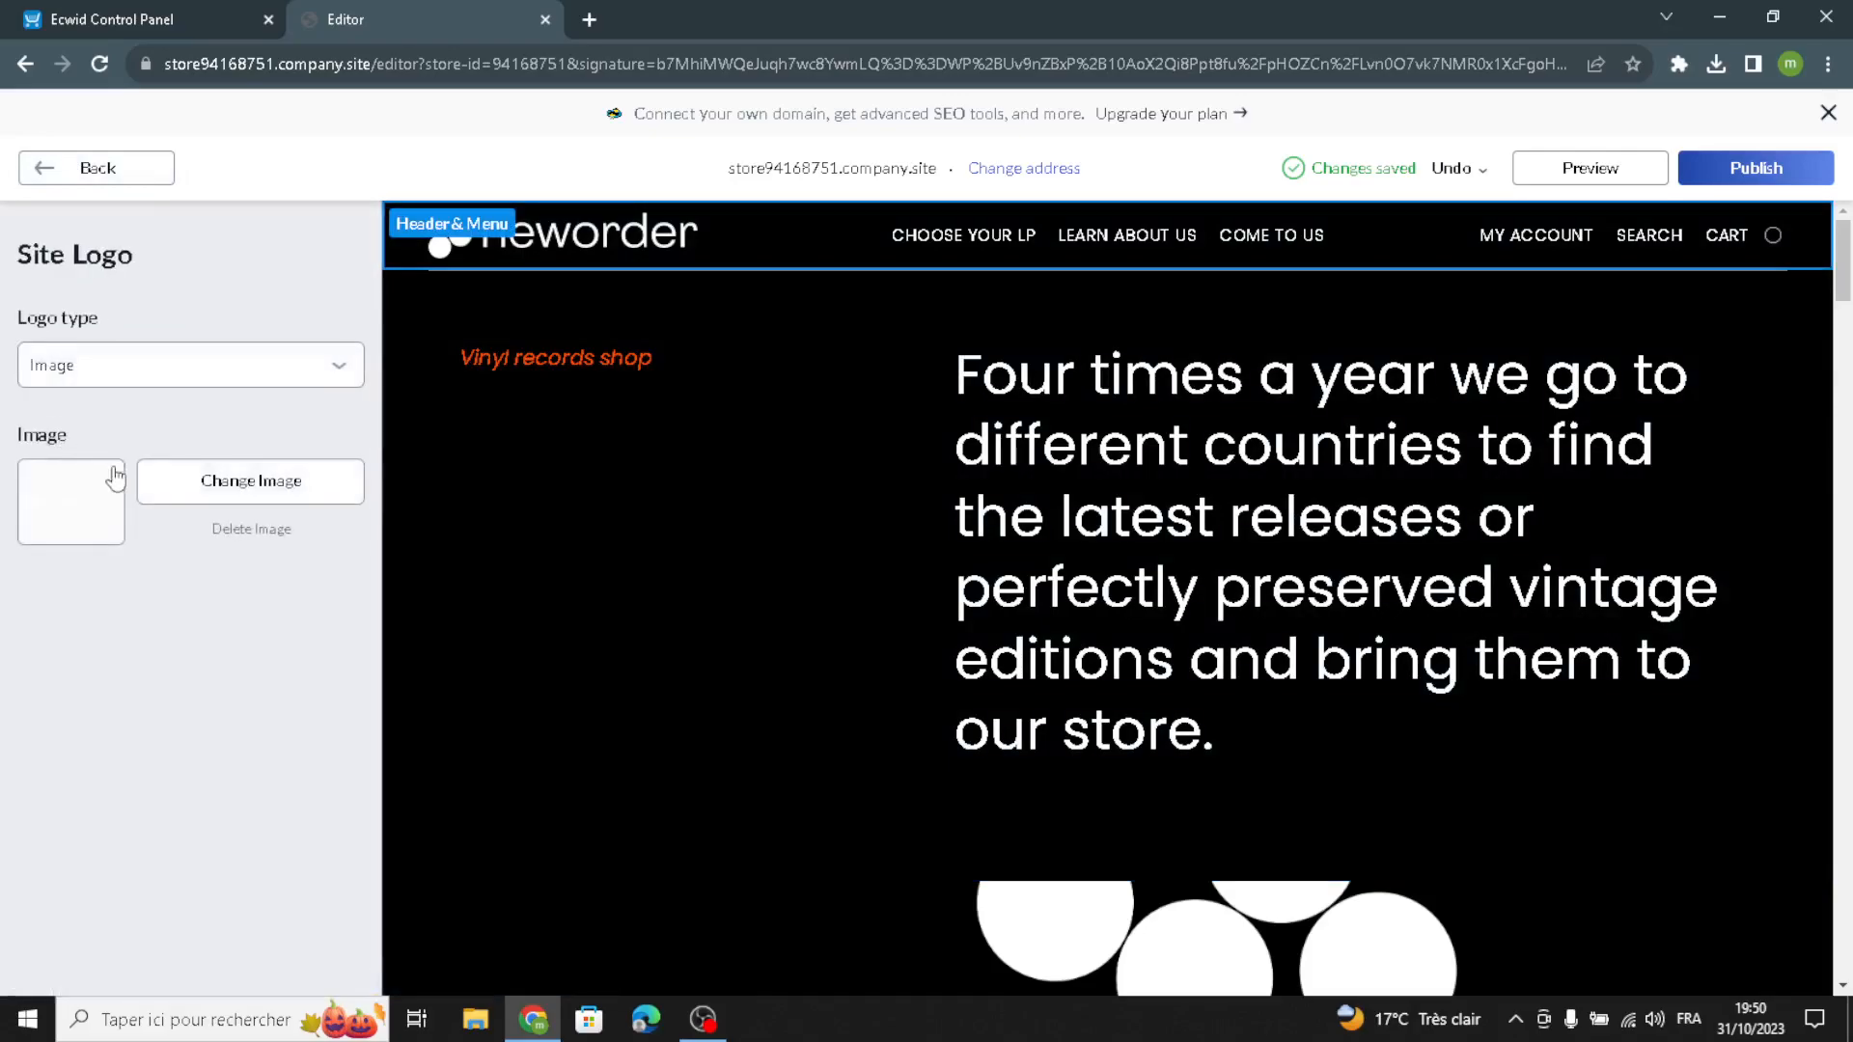
left_click(141, 382)
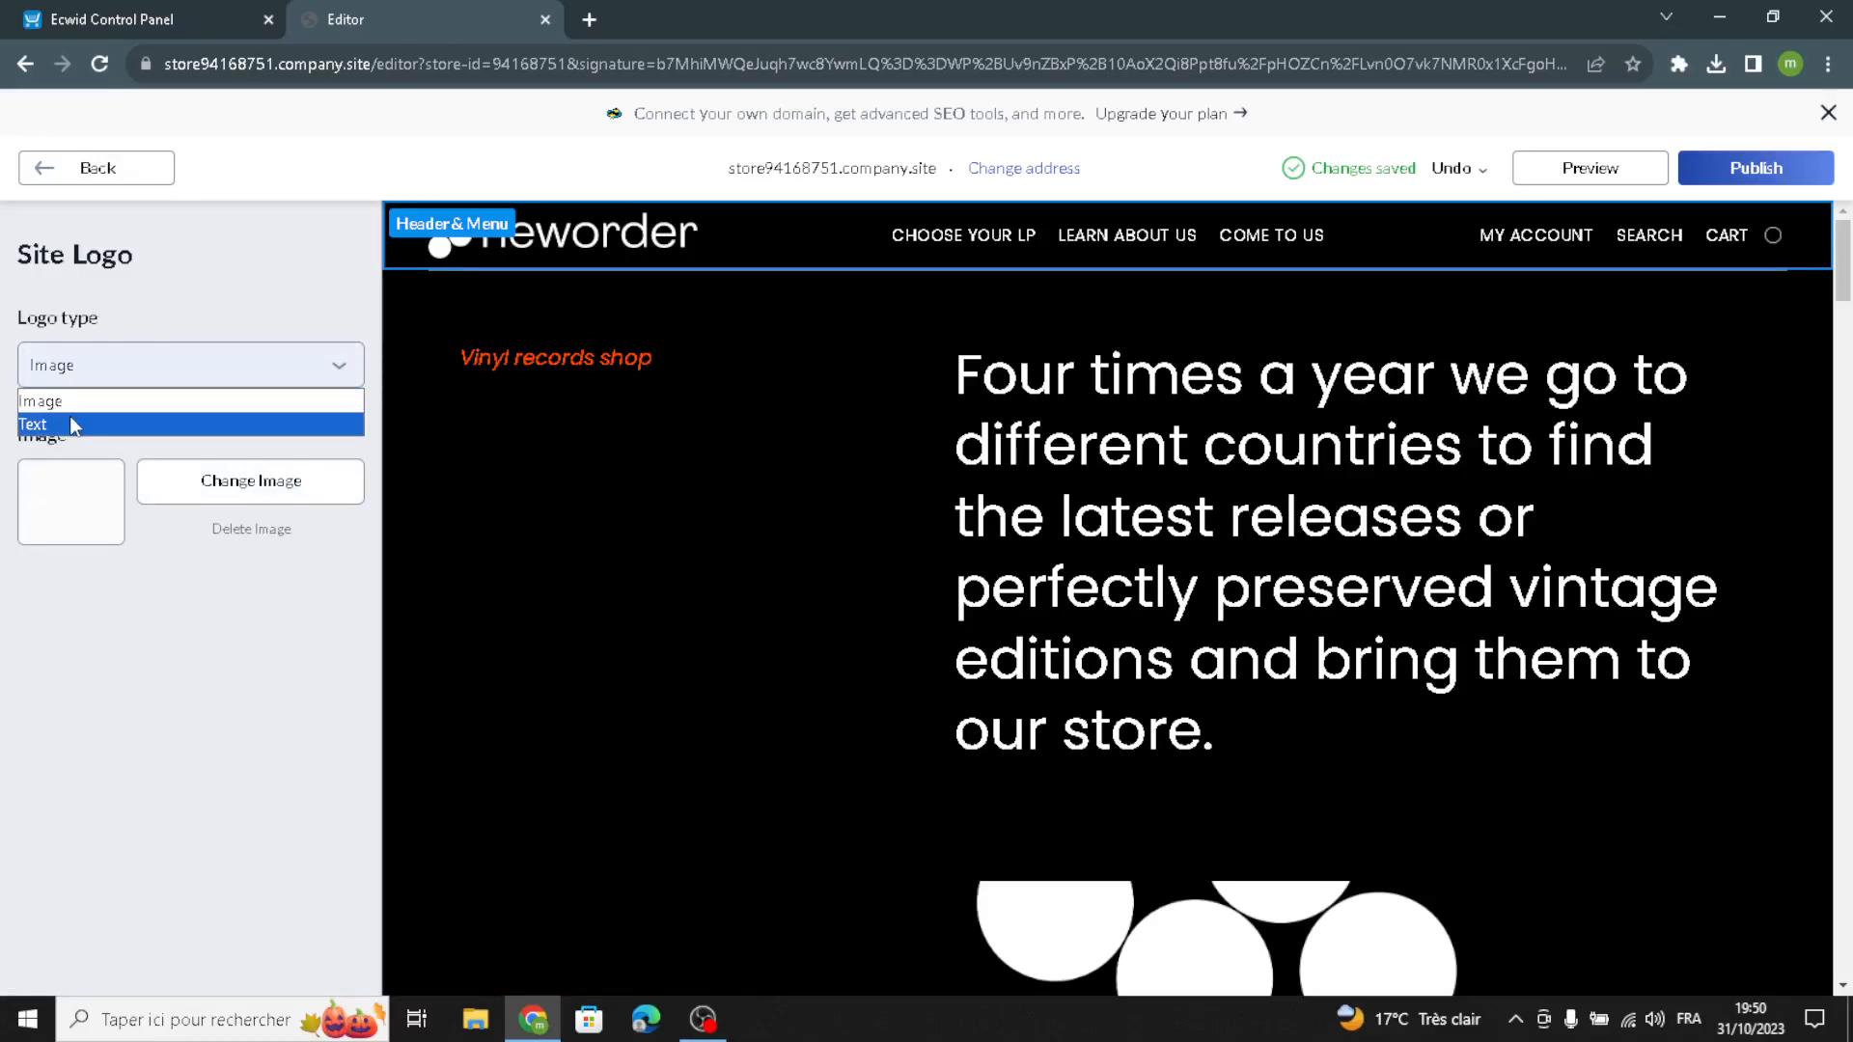
left_click(73, 425)
double_click(57, 482)
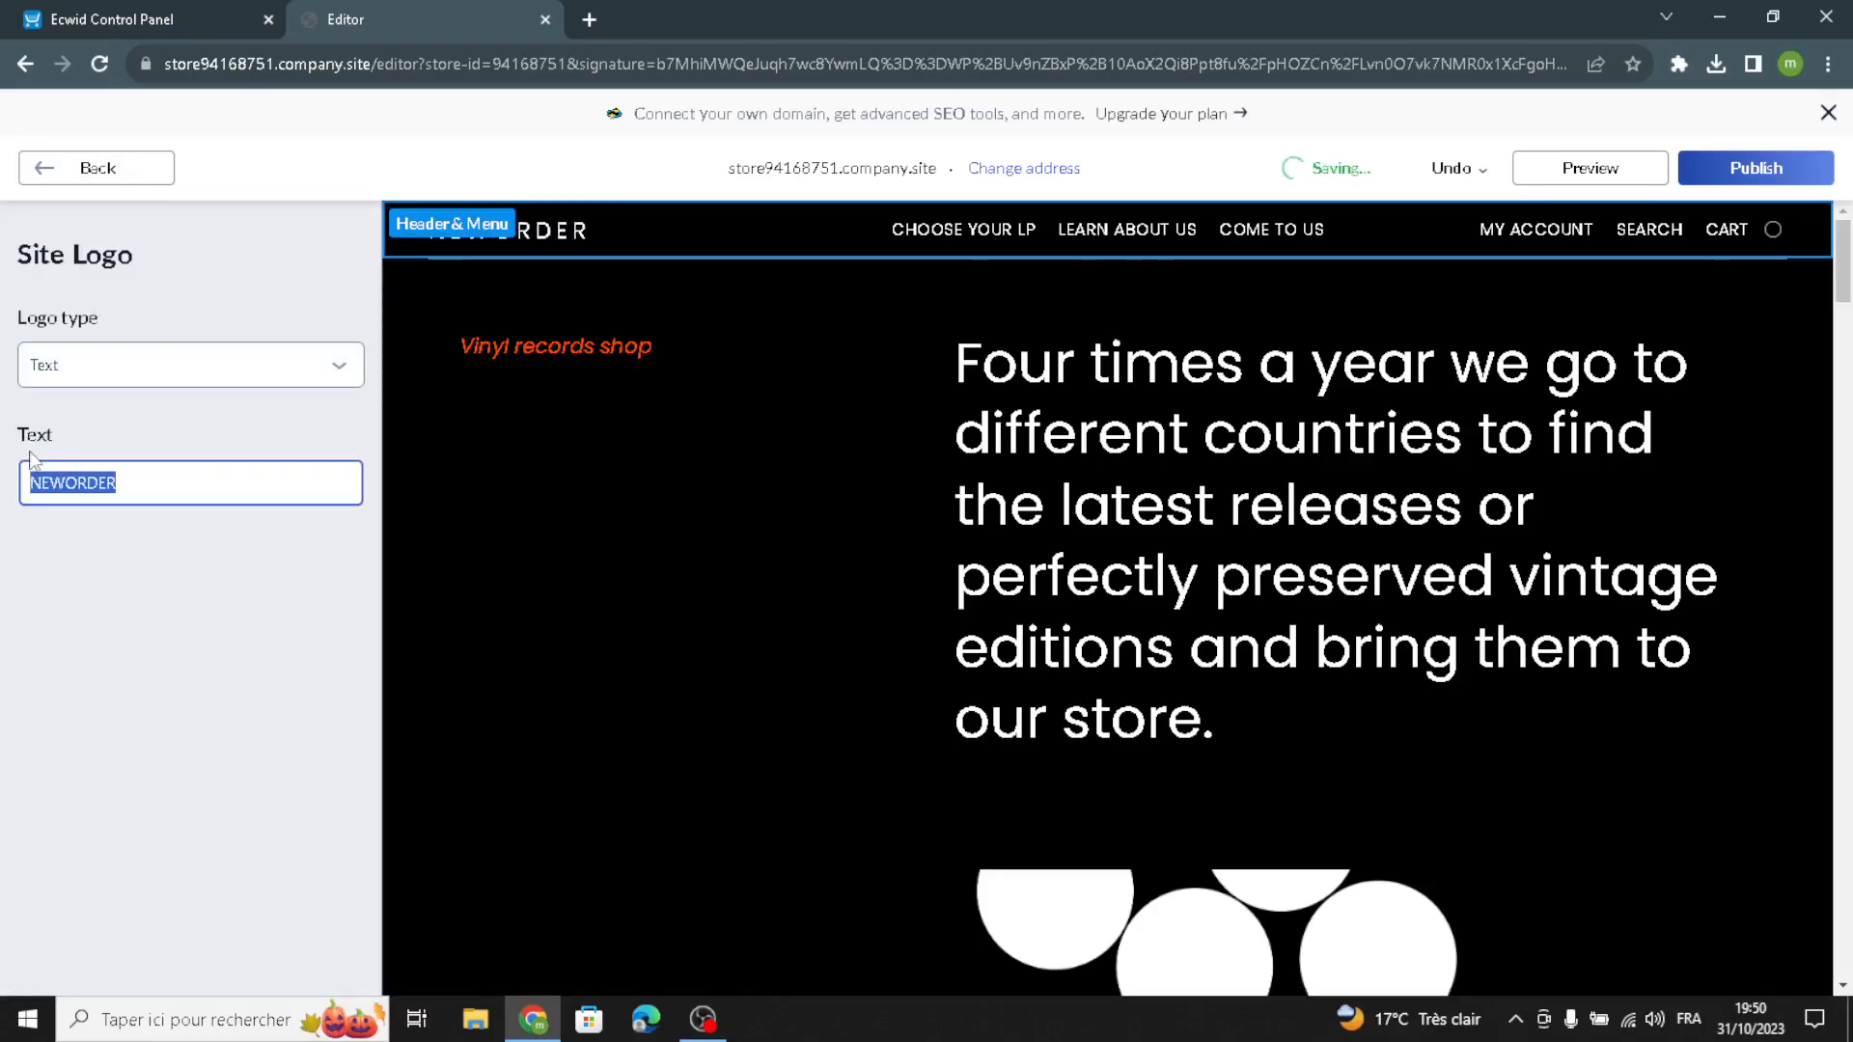
type("ArtMart")
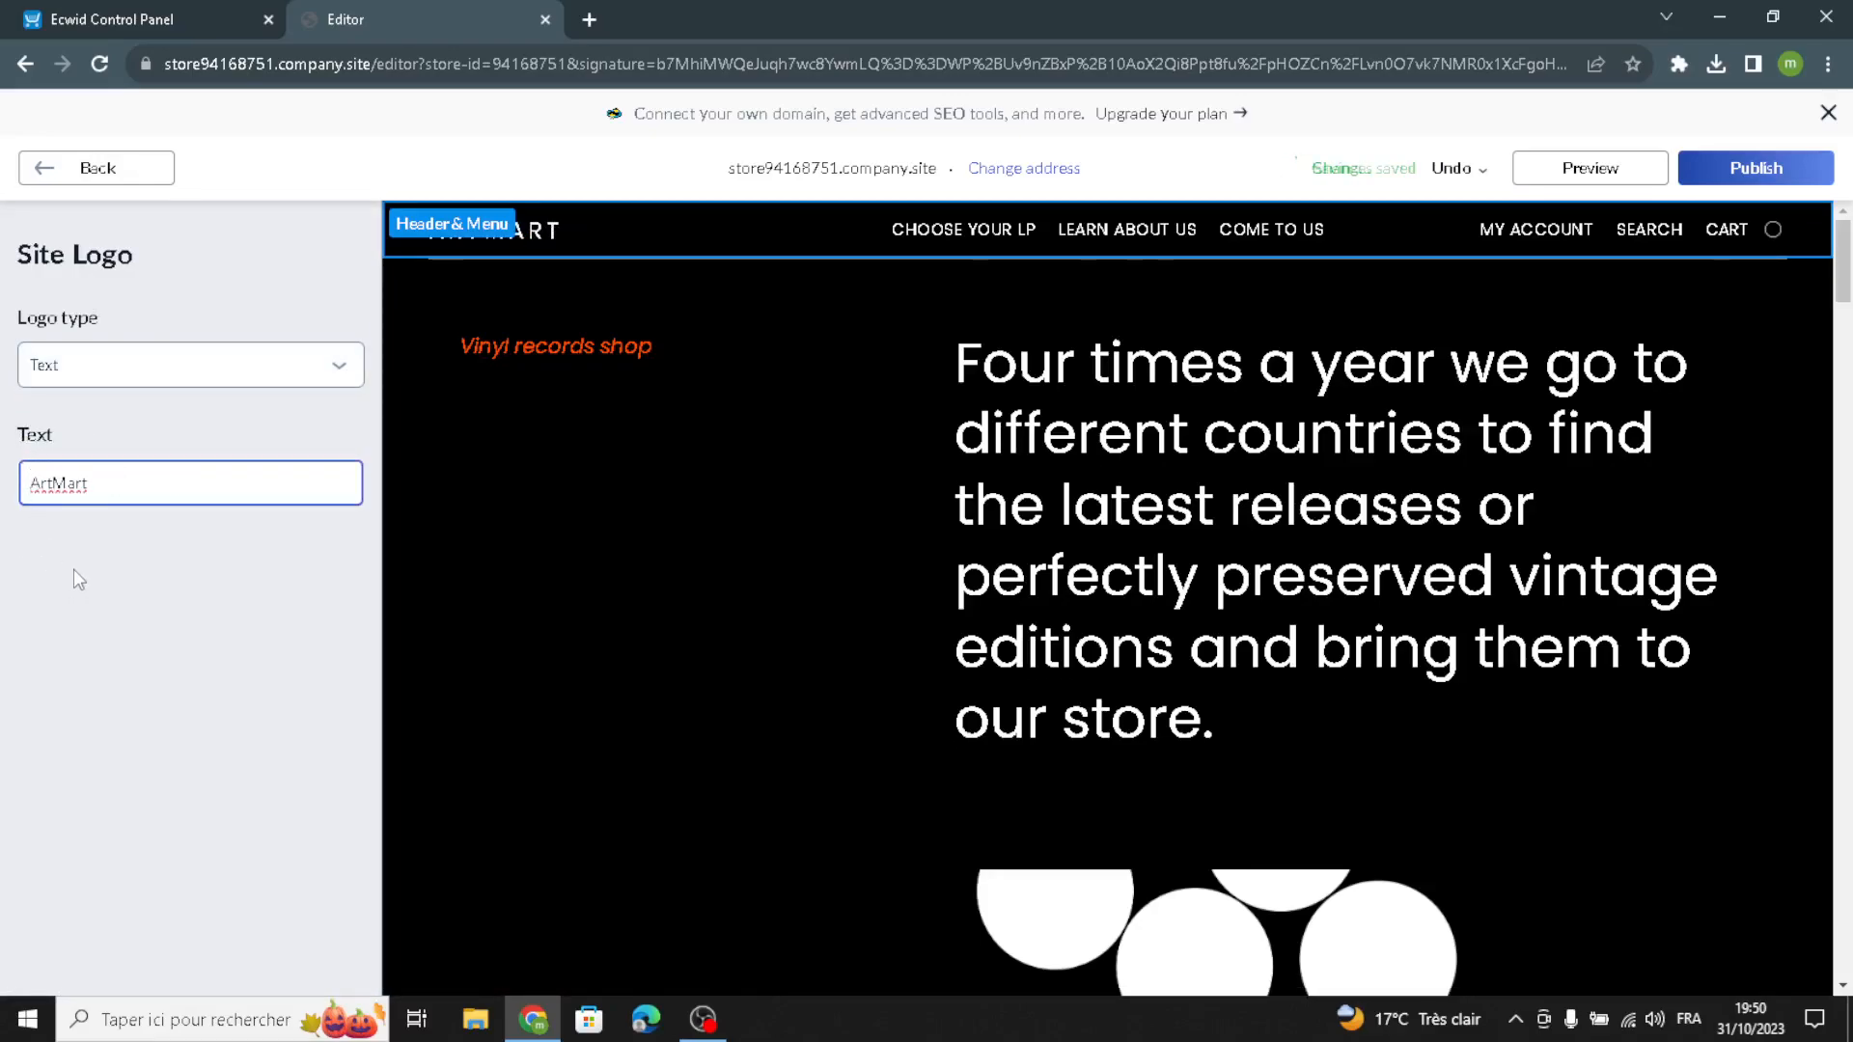
left_click(75, 568)
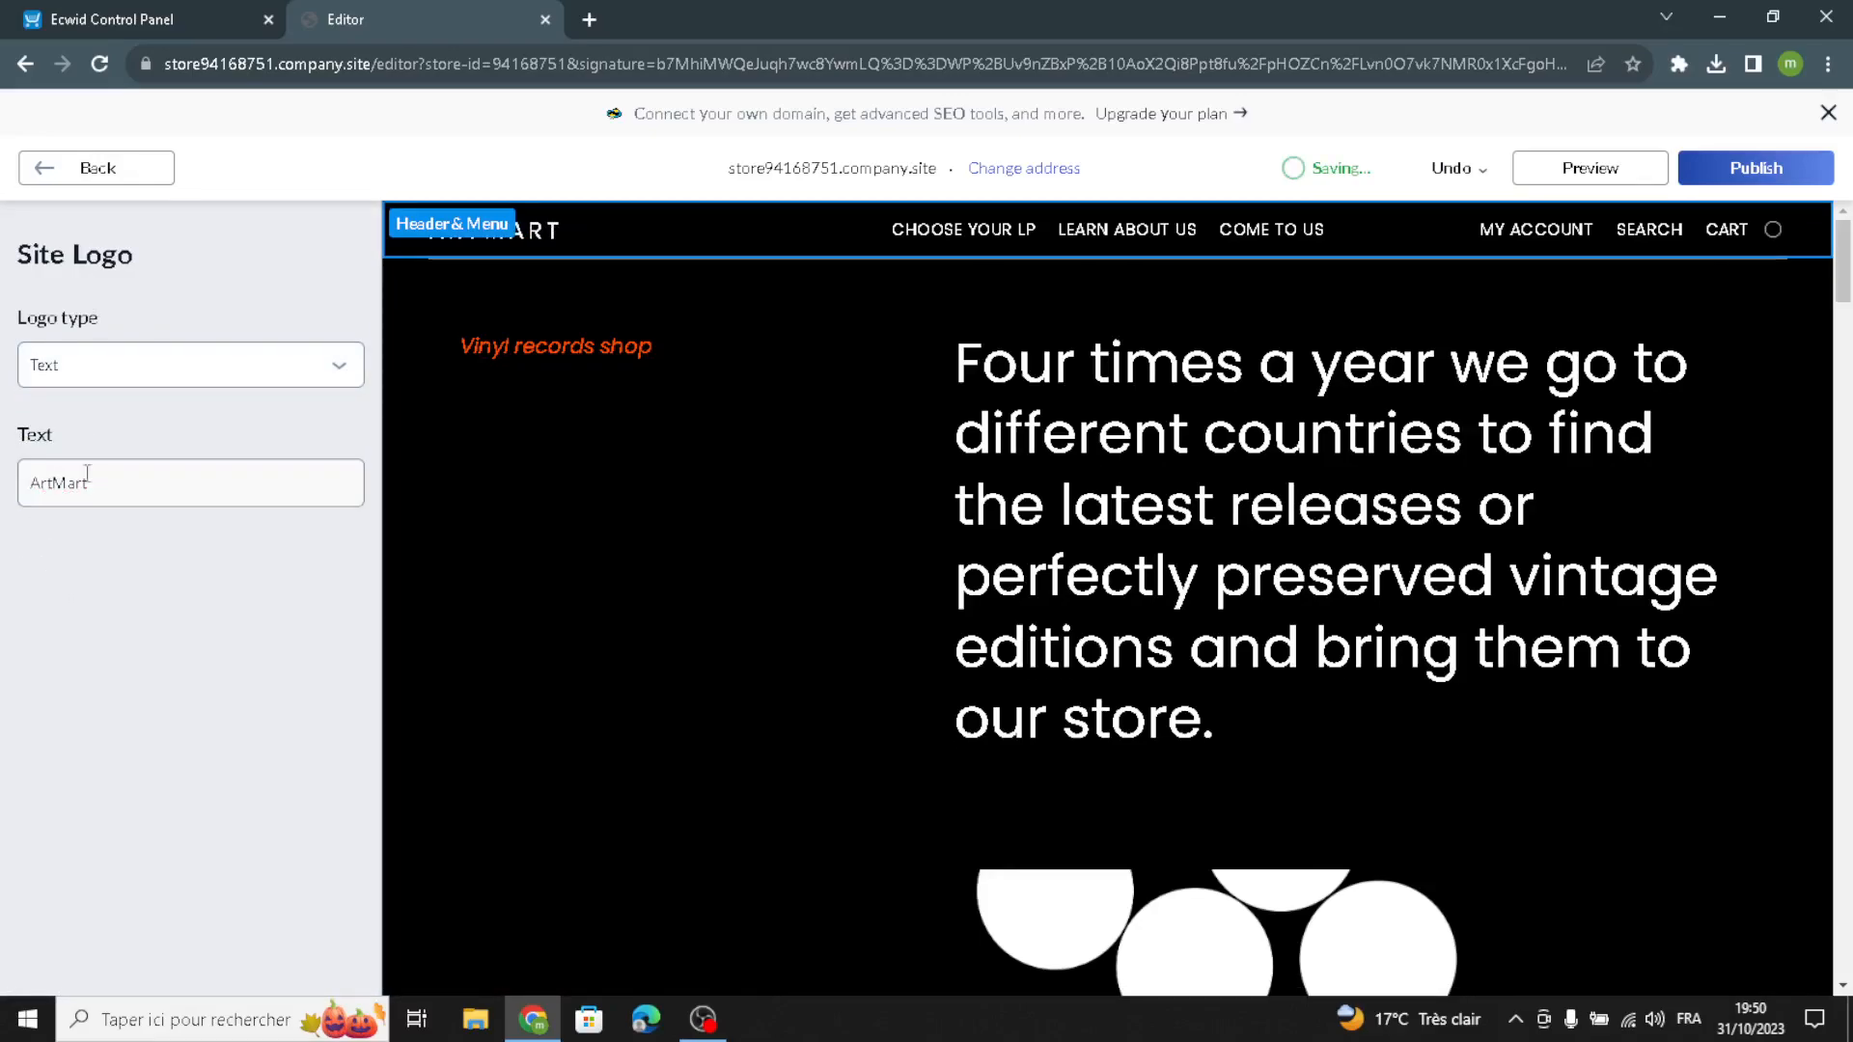
left_click(142, 177)
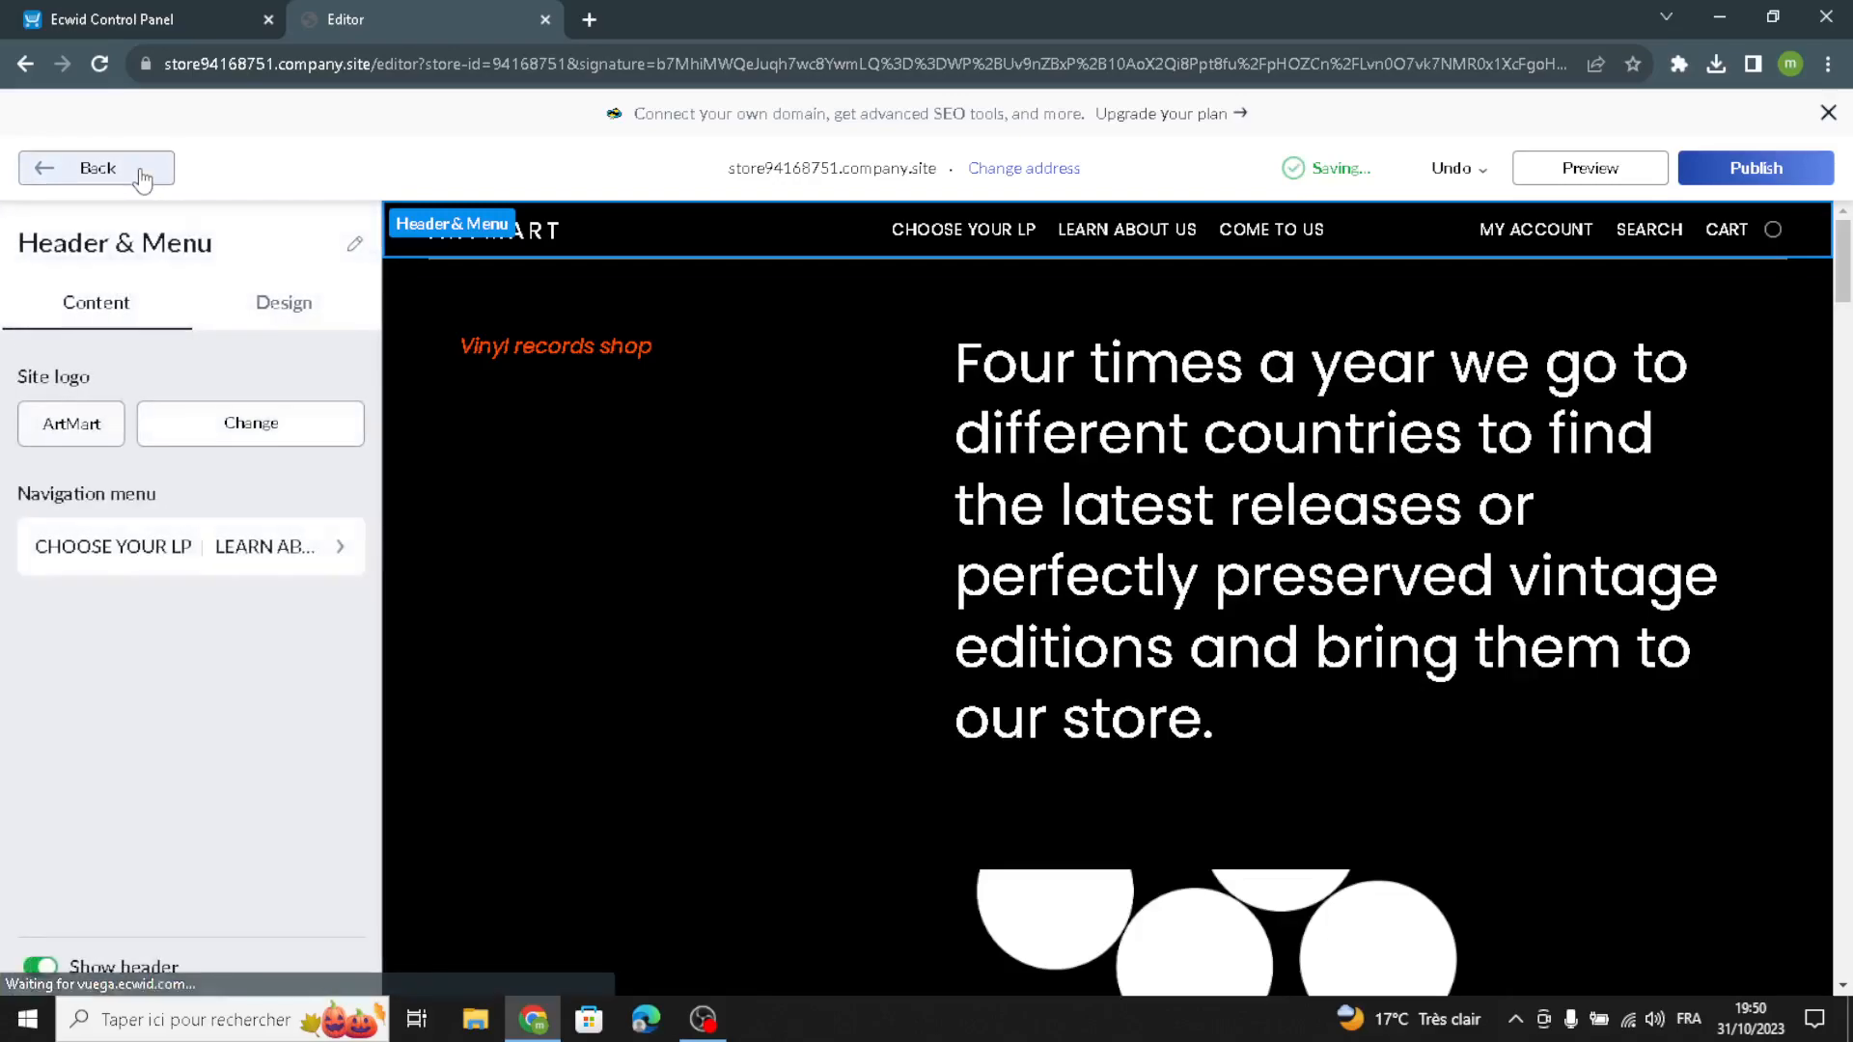
Add a menu item with its default title and link settings to the header's navigation menu
left_click(145, 545)
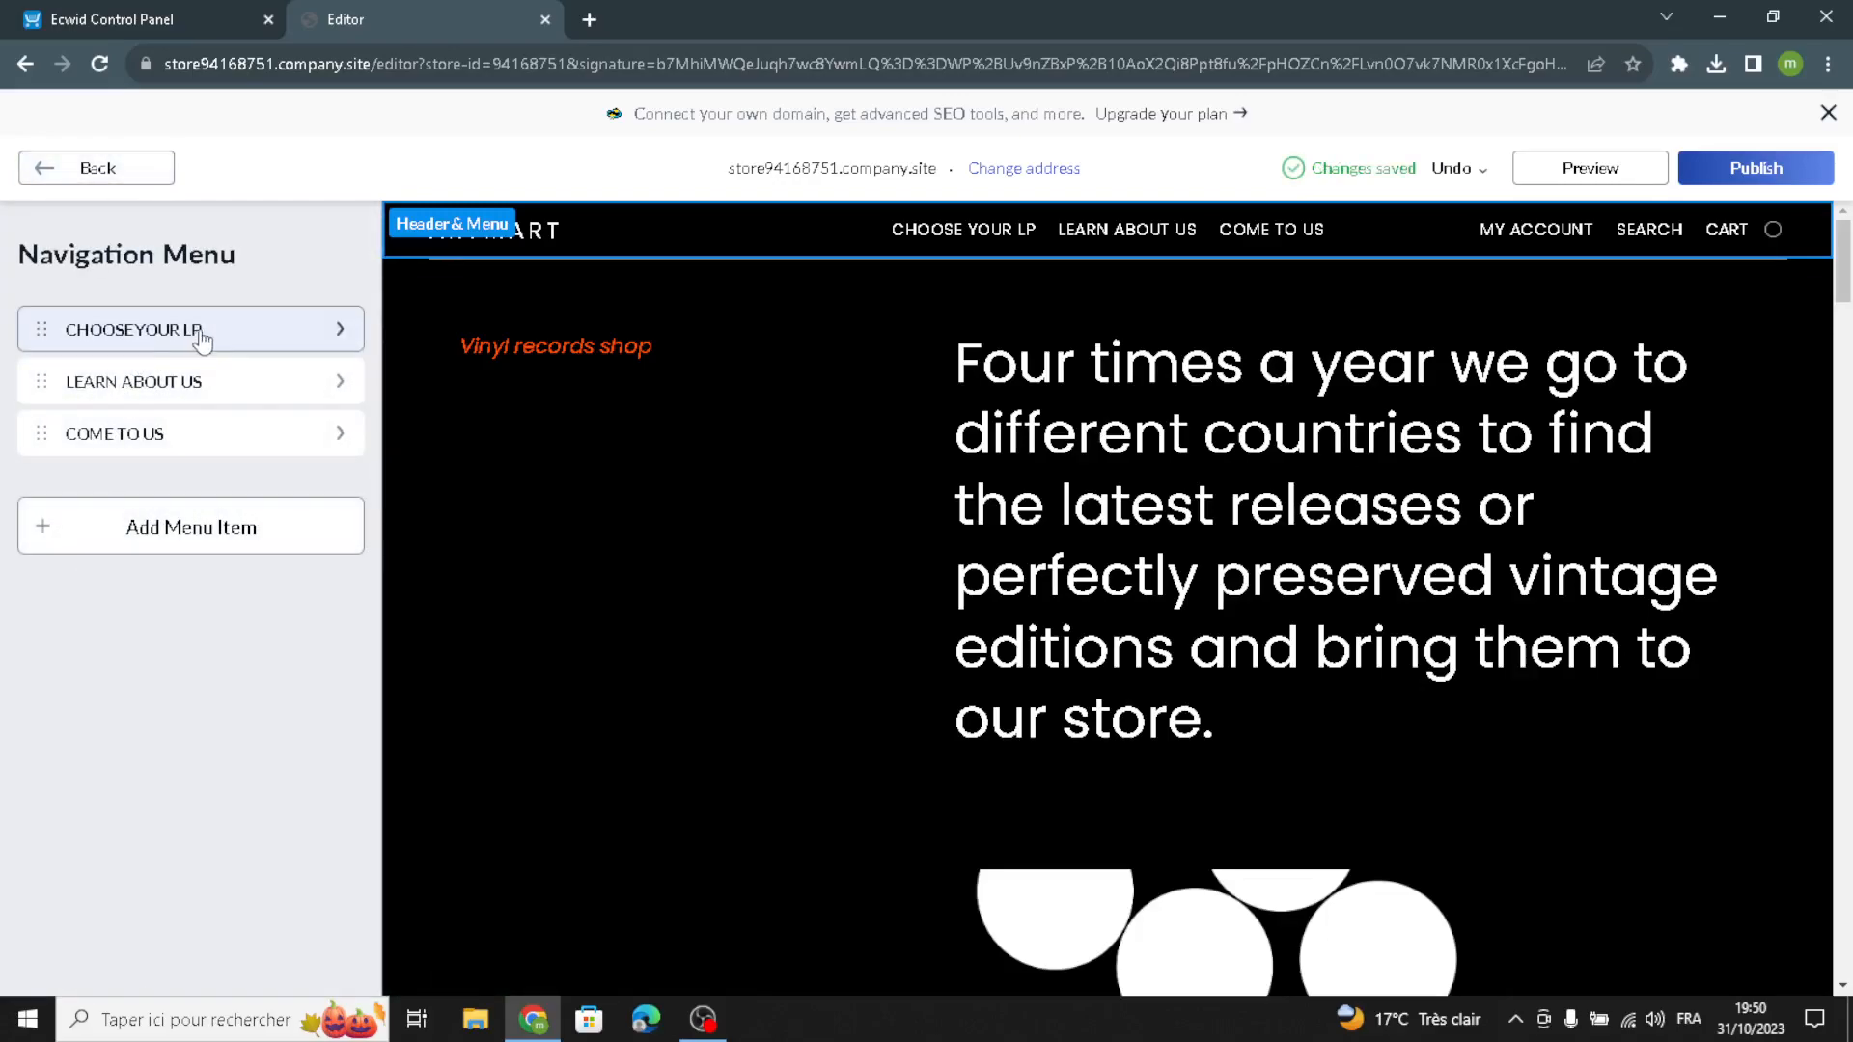
left_click(174, 531)
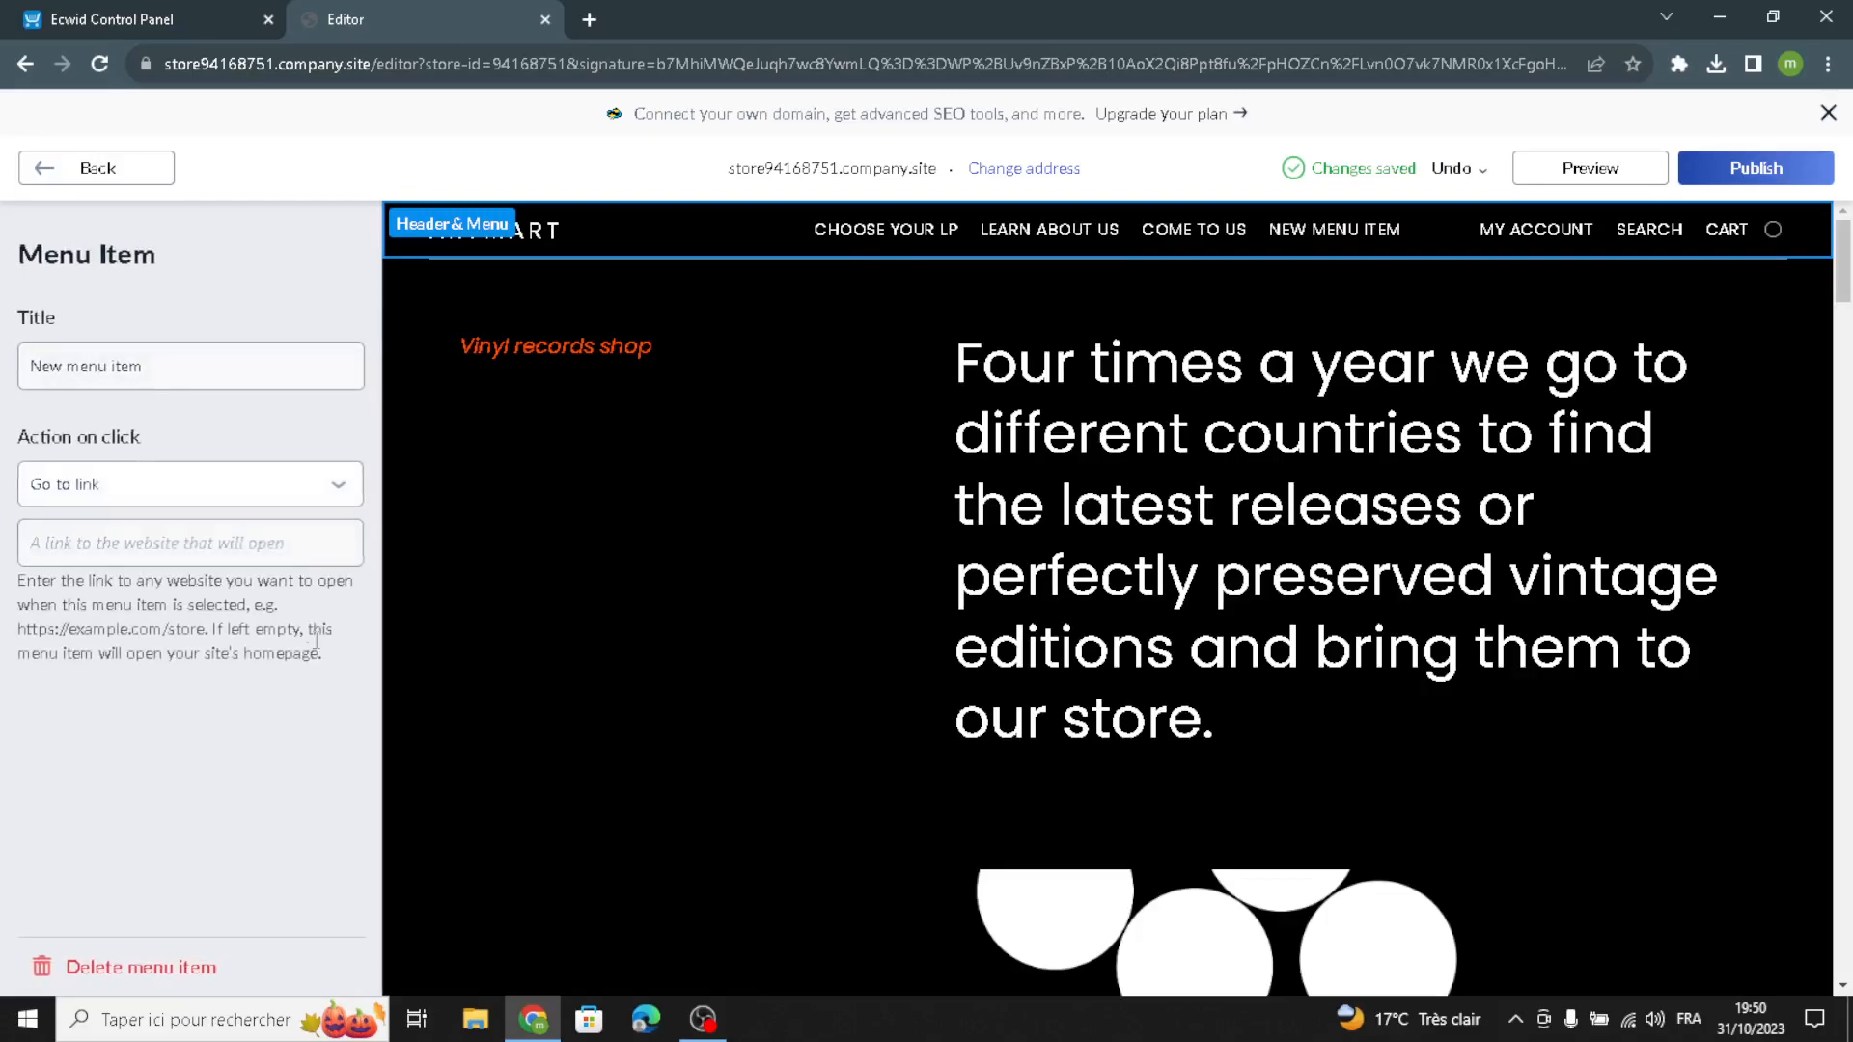
left_click(94, 178)
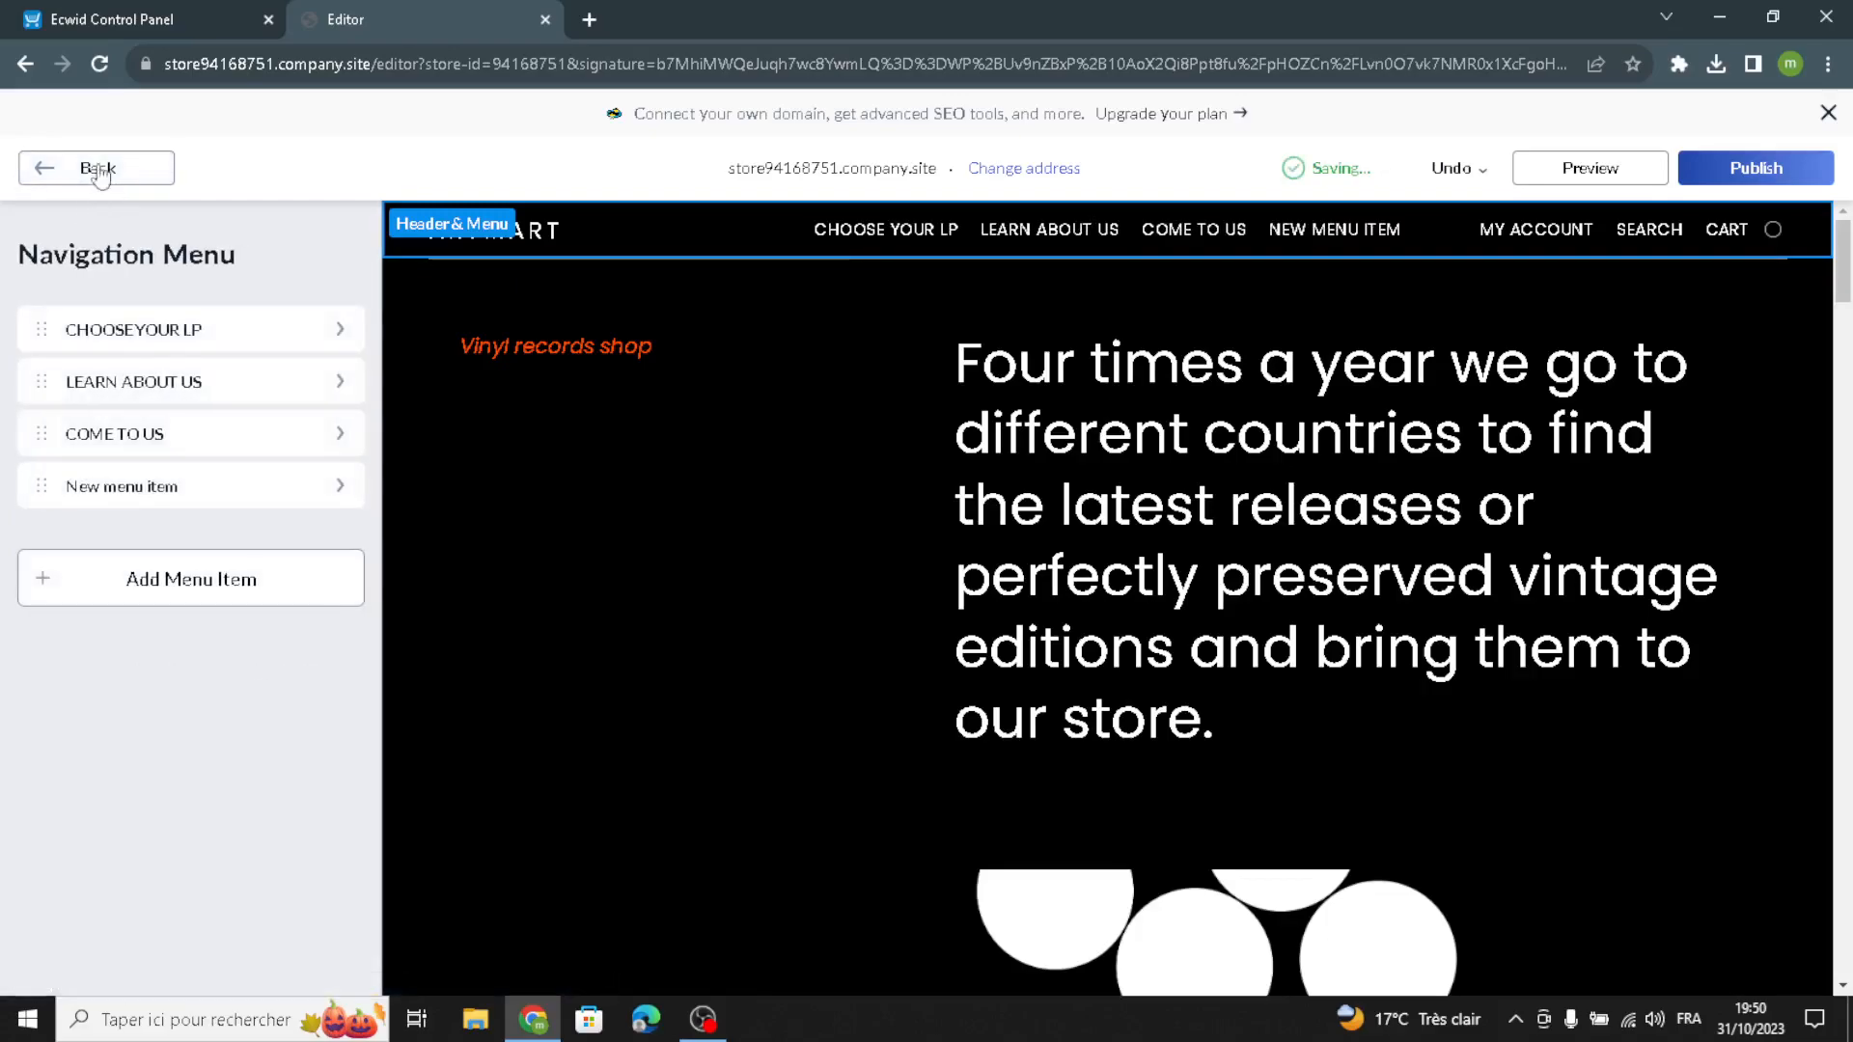
left_click(98, 174)
Apply the header layout with the menu first and the logo in the middle, and set the site logo's font to Alice
left_click(287, 305)
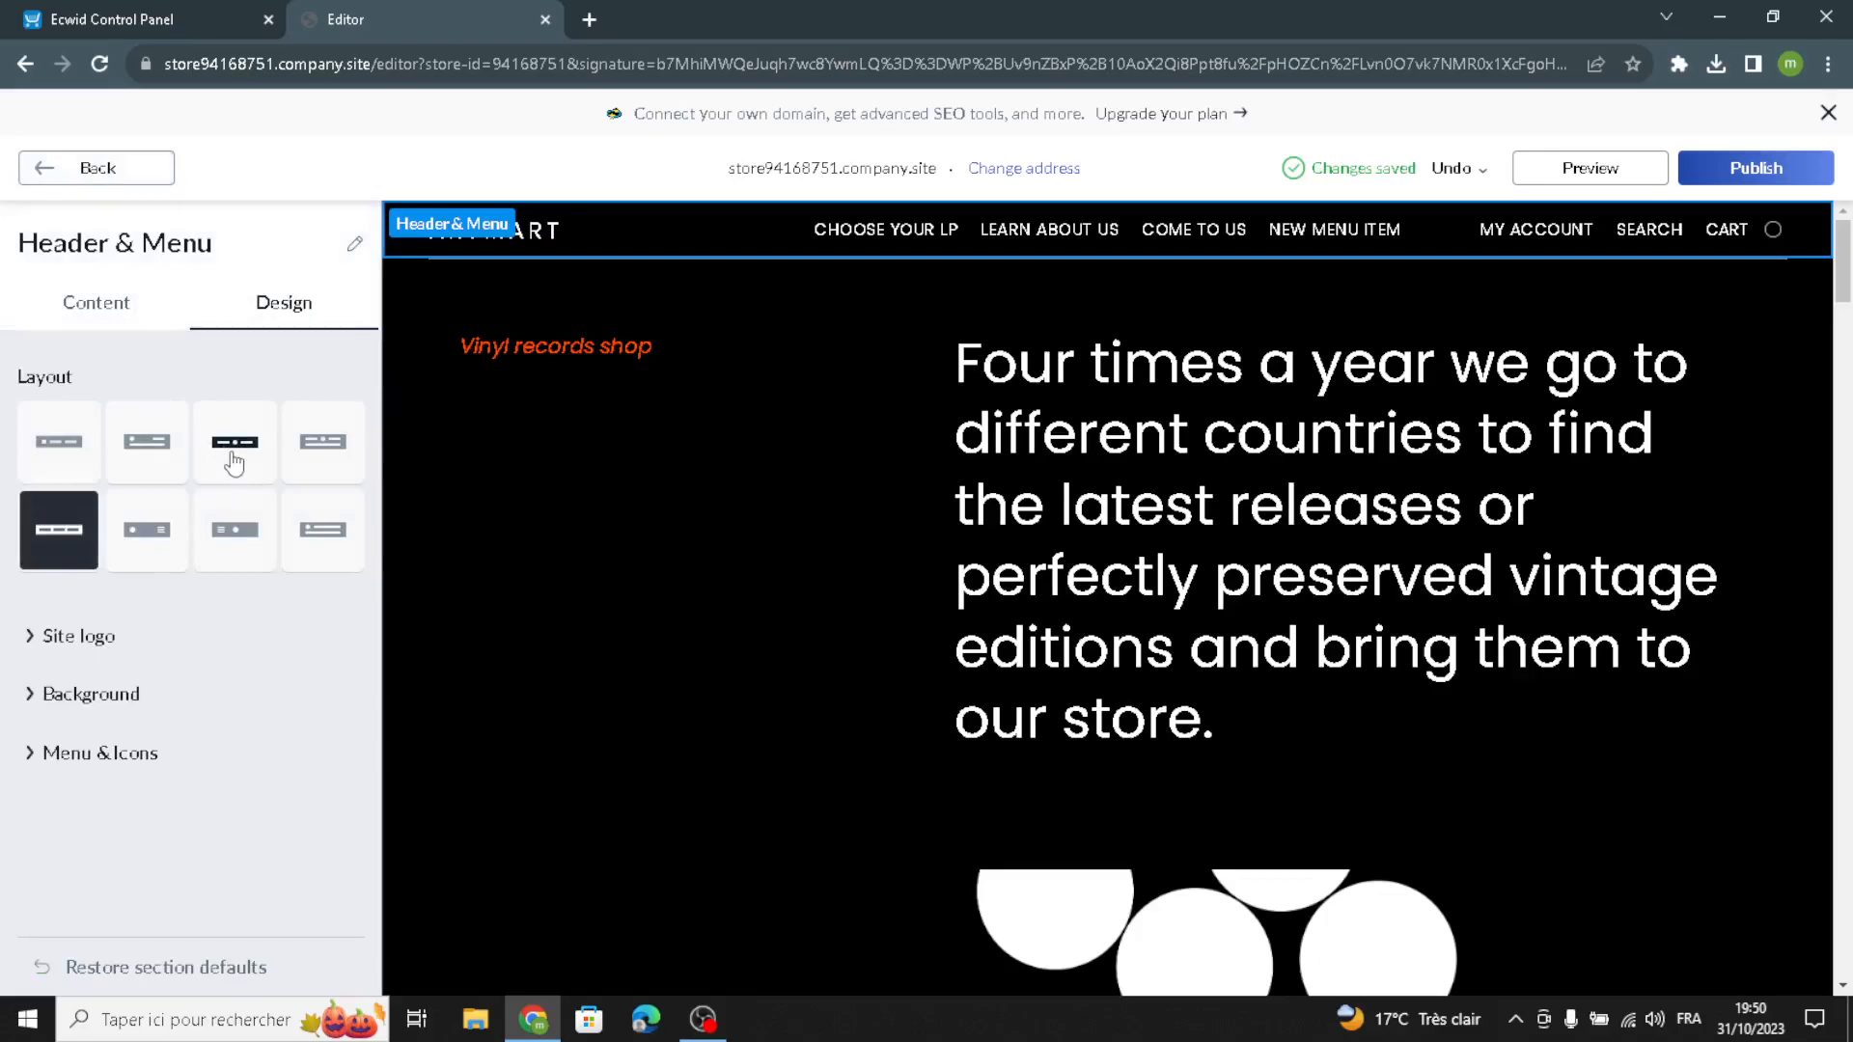
left_click(234, 458)
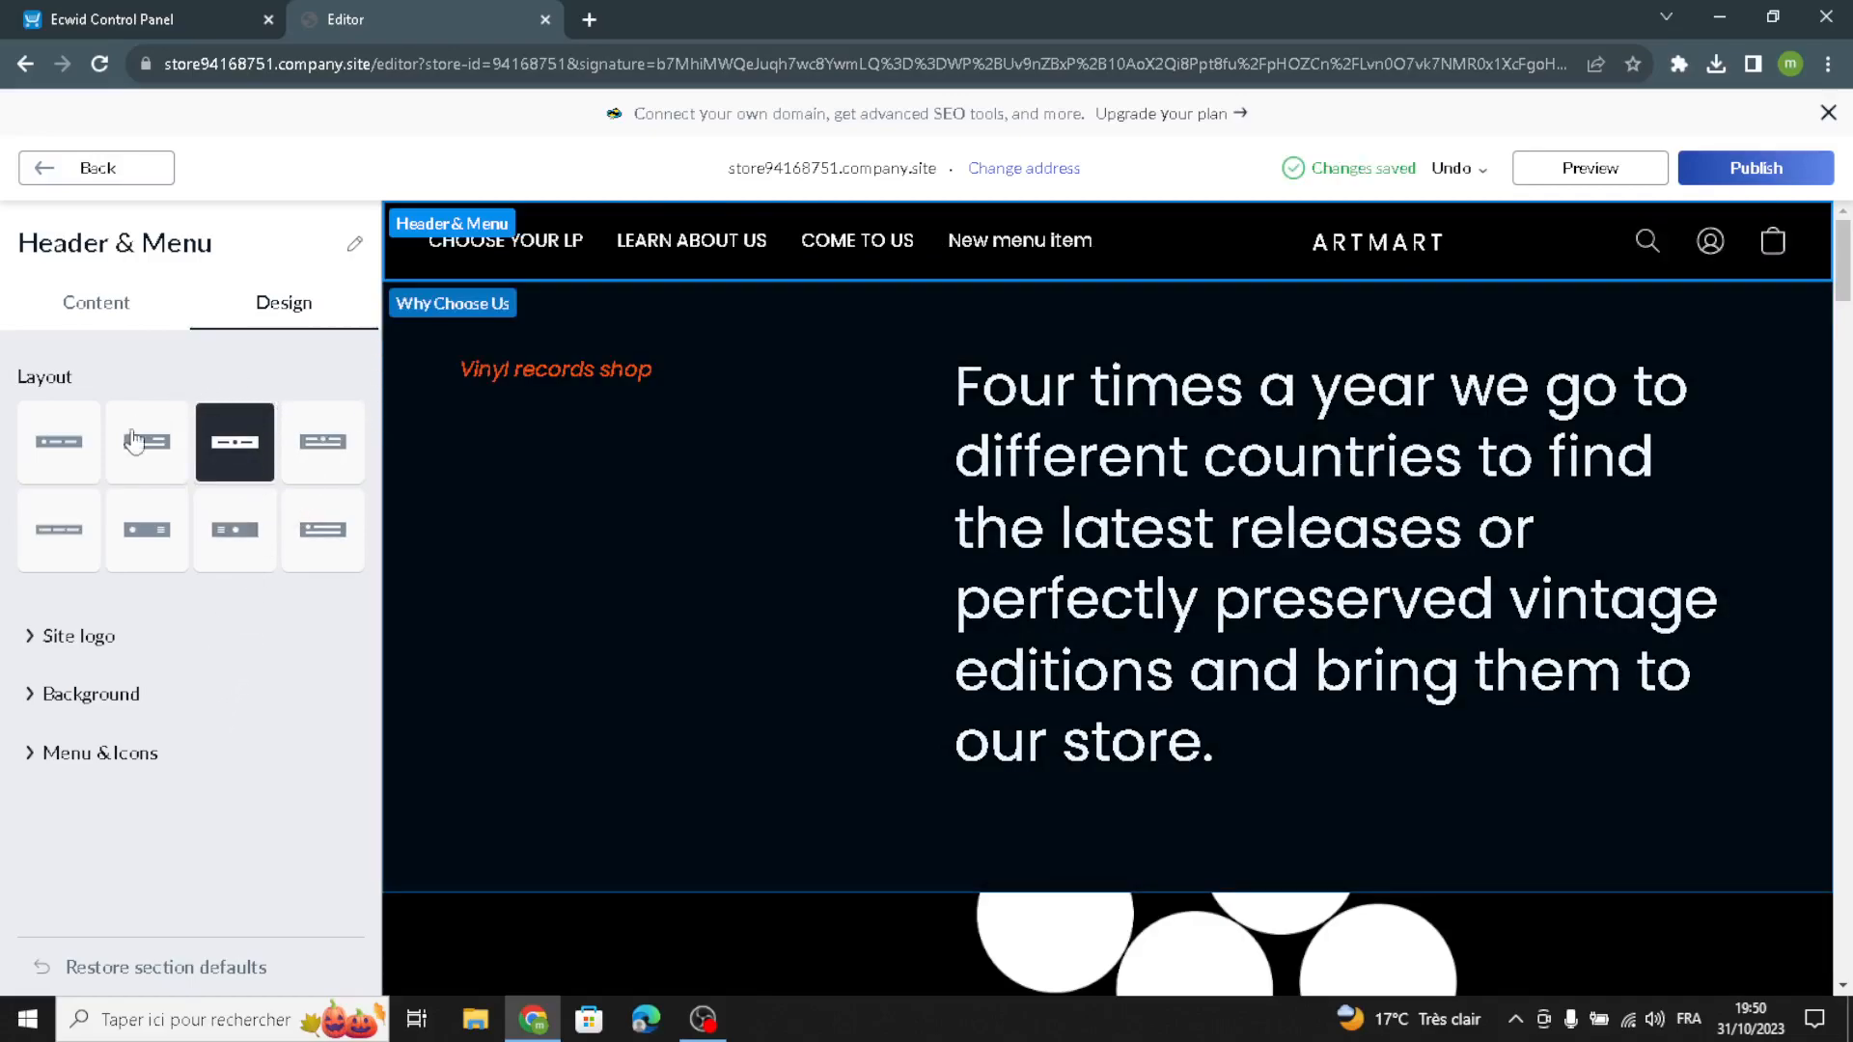
left_click(43, 635)
left_click(87, 747)
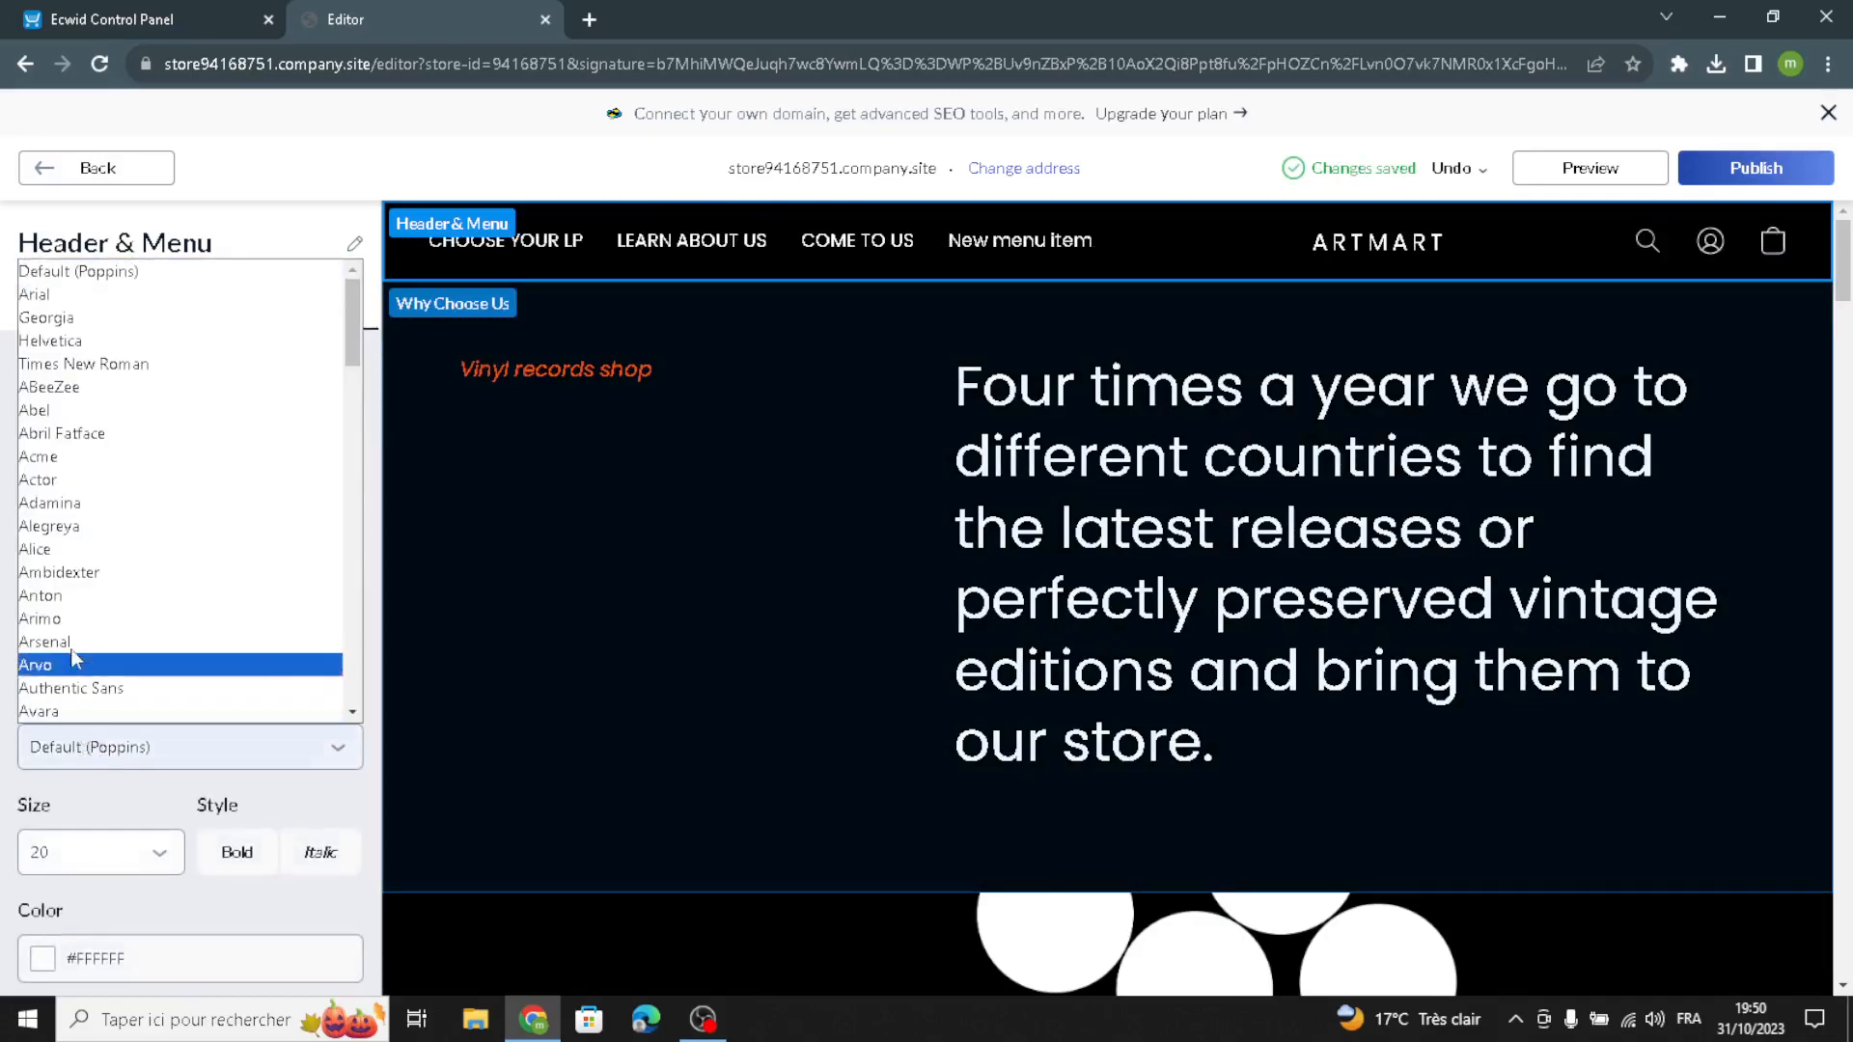
left_click(82, 572)
left_click(106, 750)
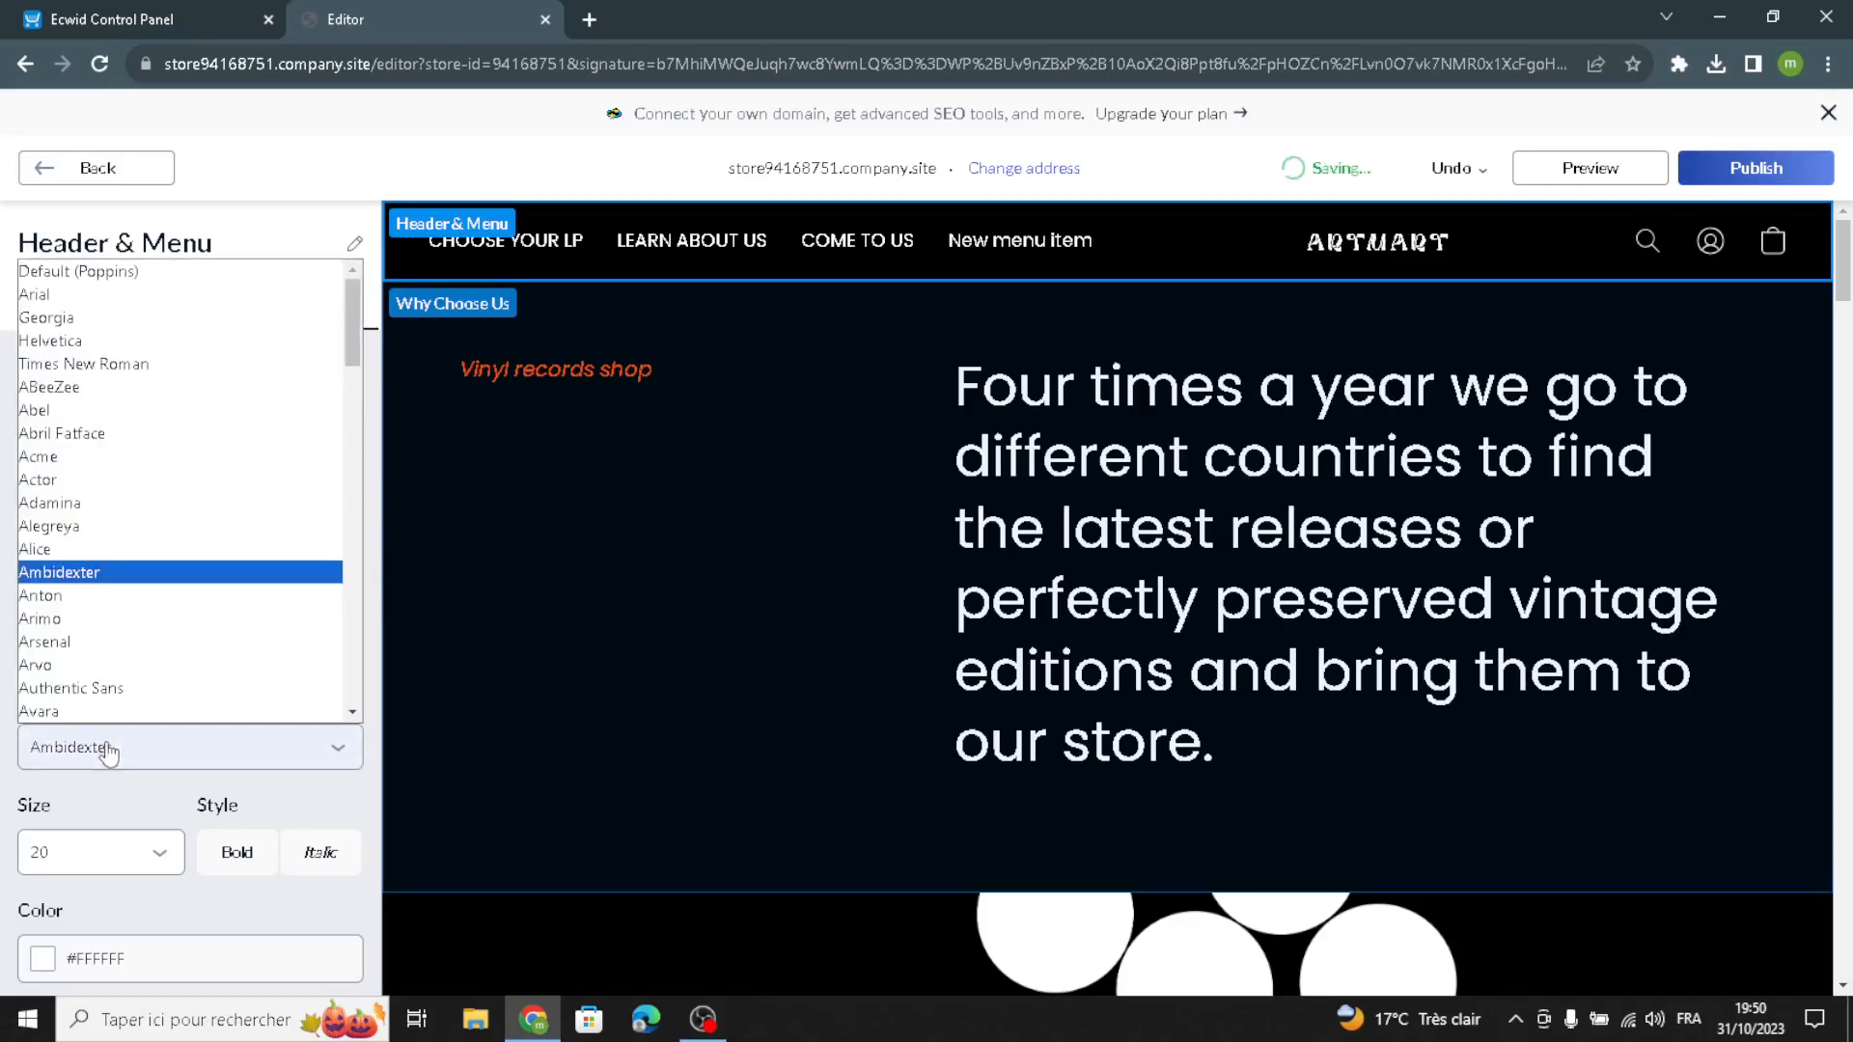
left_click(34, 549)
Set the site logo's text size to 24, leaving its color at #FFFFFF
left_click(27, 850)
left_click(58, 762)
scroll(57, 763, "down", 1)
left_click(113, 854)
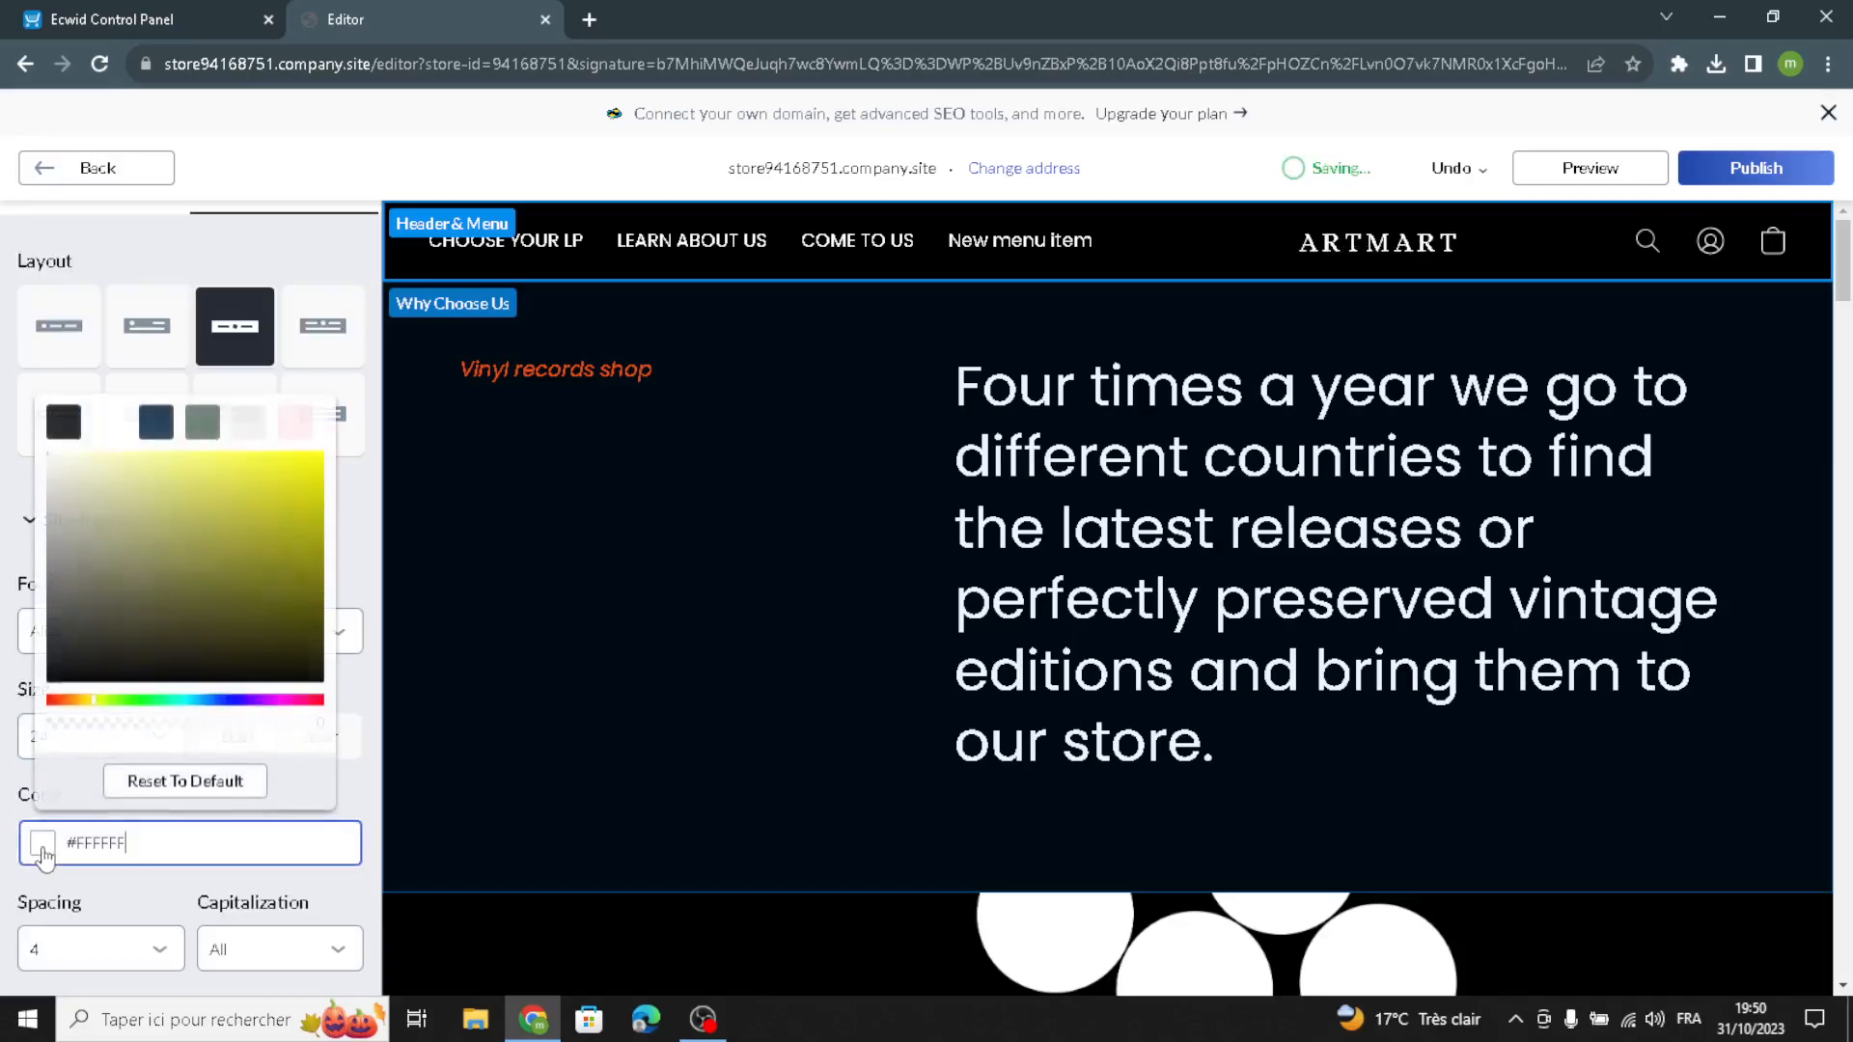
left_click(4, 678)
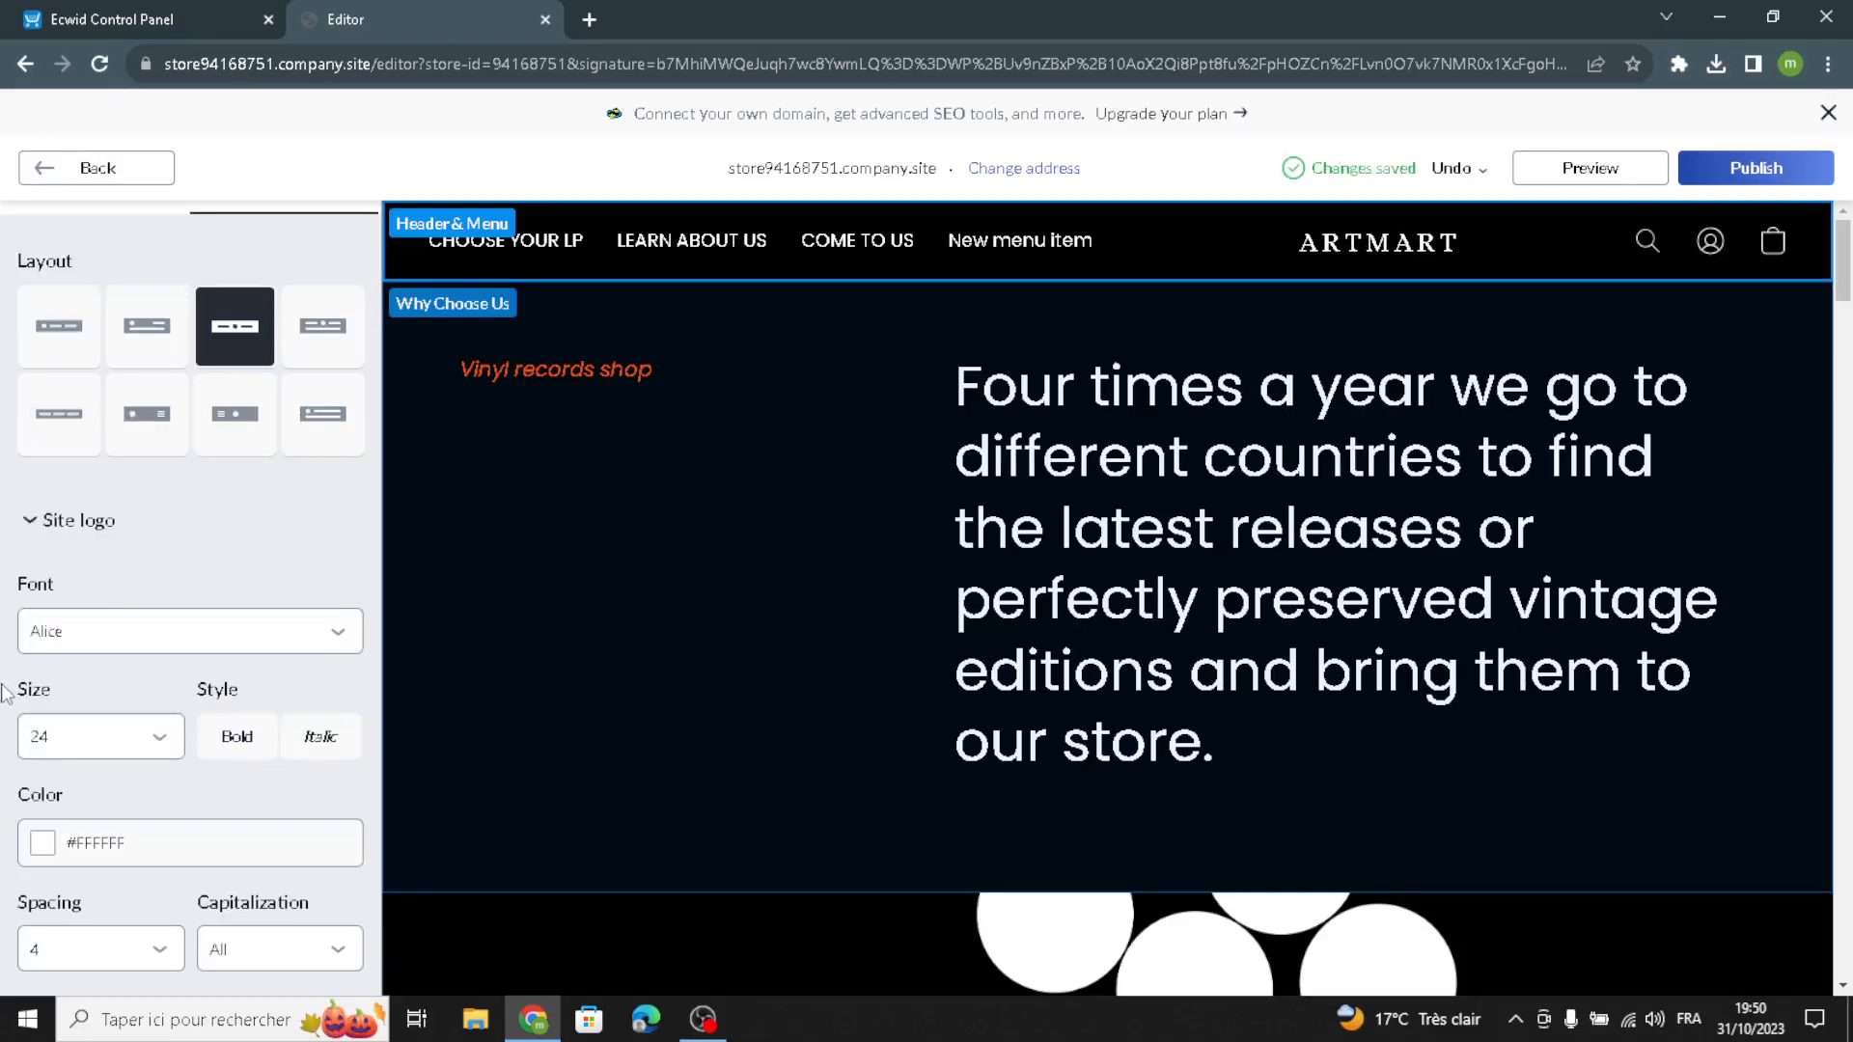
Add a frame outline around the site logo and return to the list of homepage sections
scroll(37, 828, "down", 2)
left_click(37, 816)
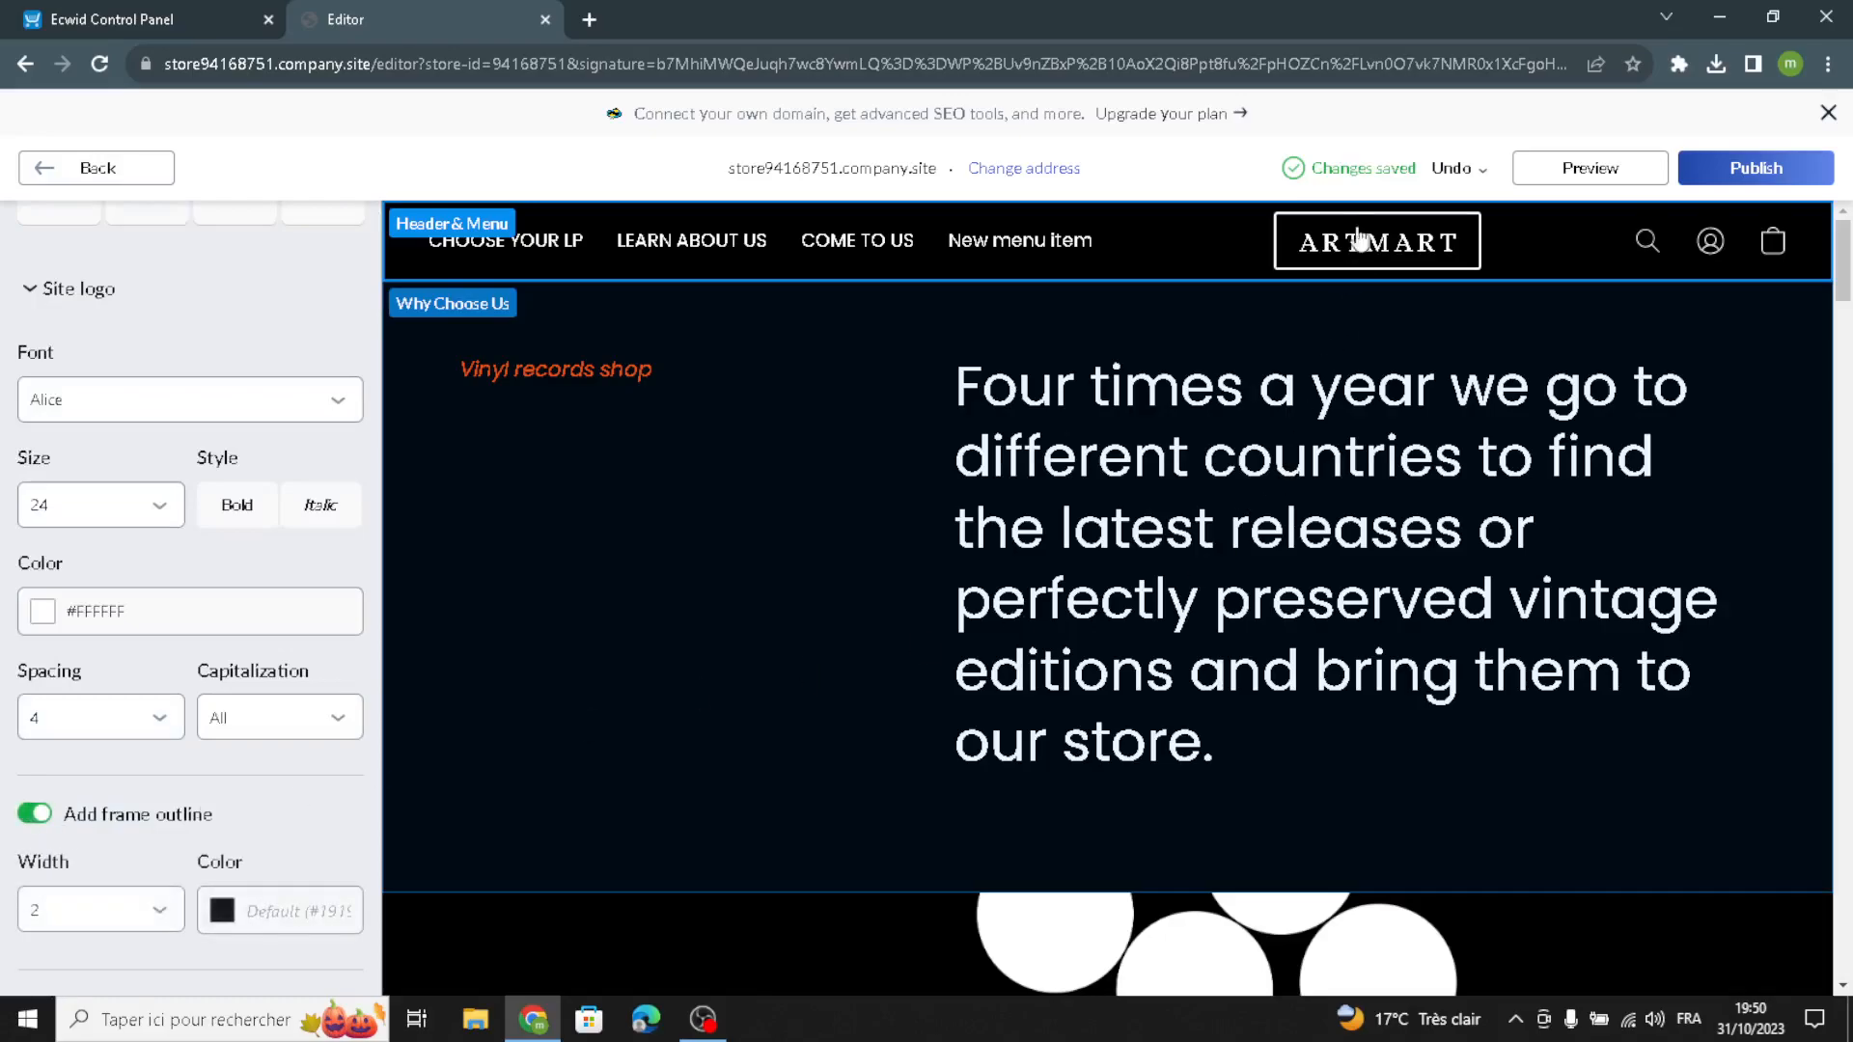
scroll(159, 782, "down", 3)
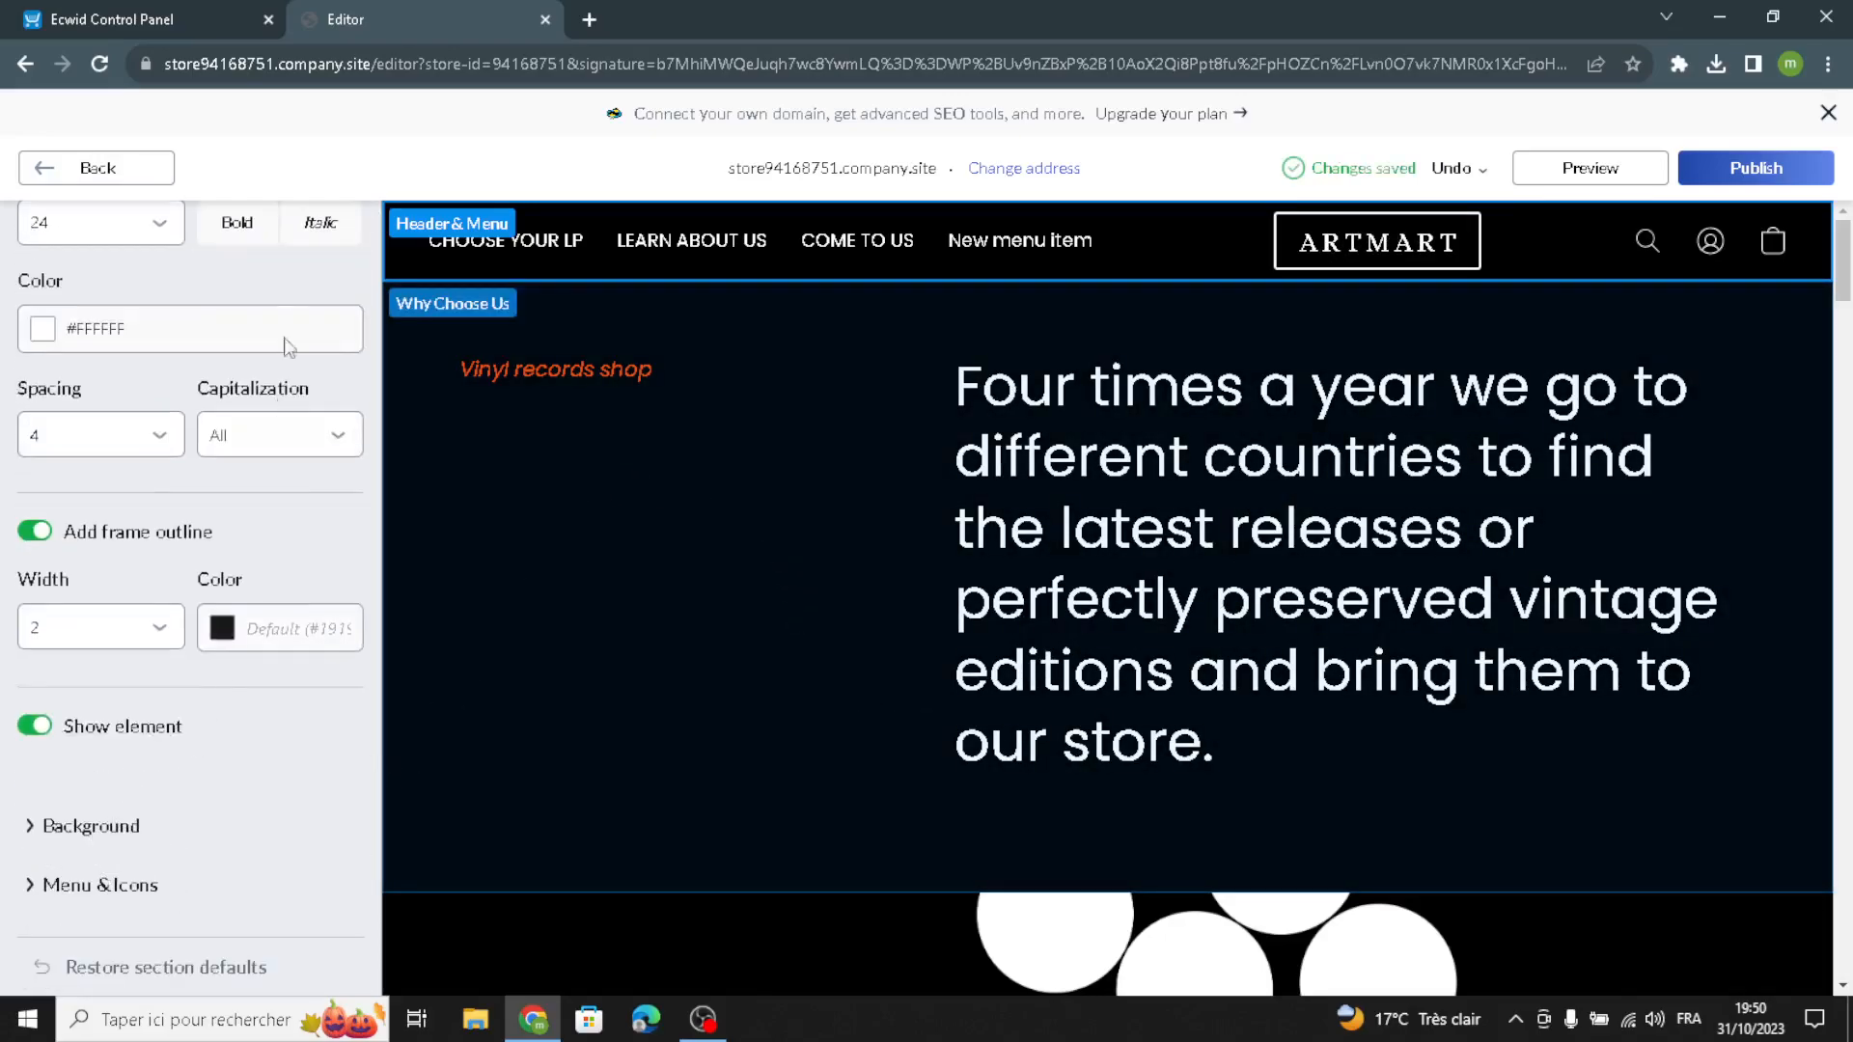
left_click(39, 169)
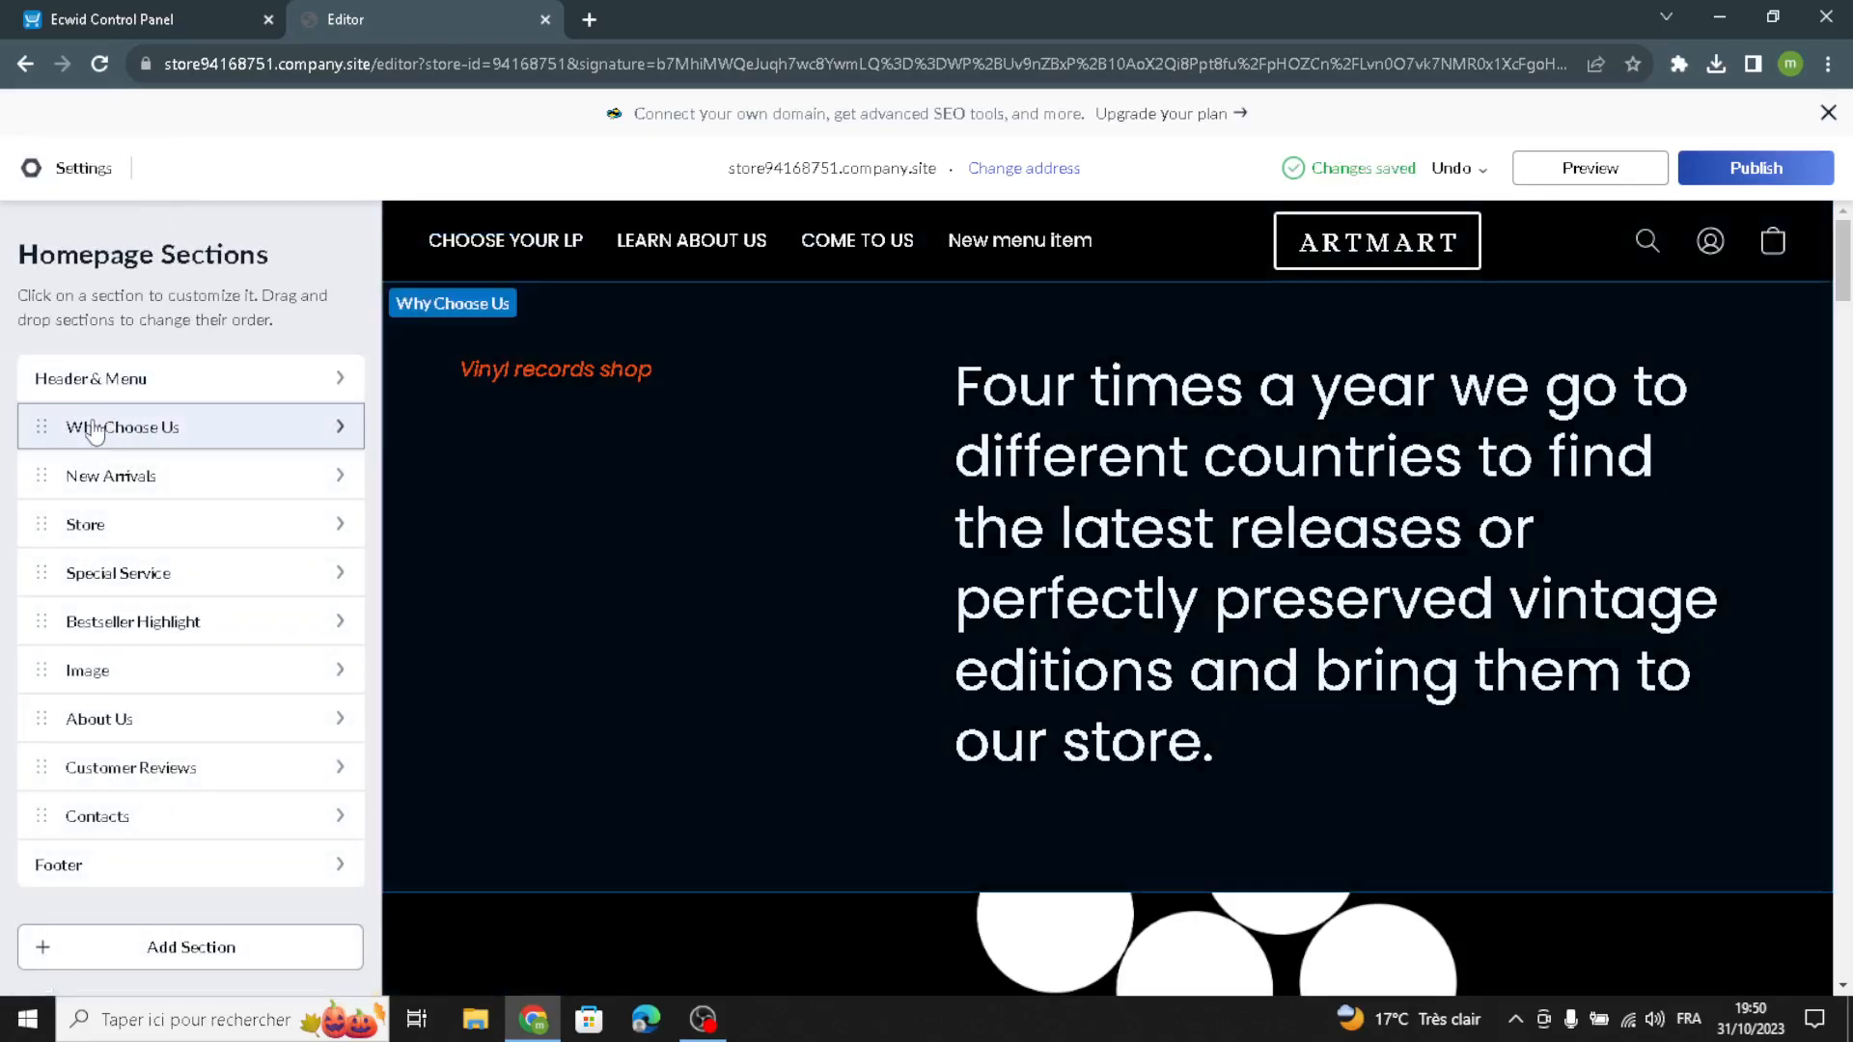
Open the Why Choose Us section and set its title to "Welcome to our site for craft and art supplies"
left_click(95, 429)
left_click(249, 435)
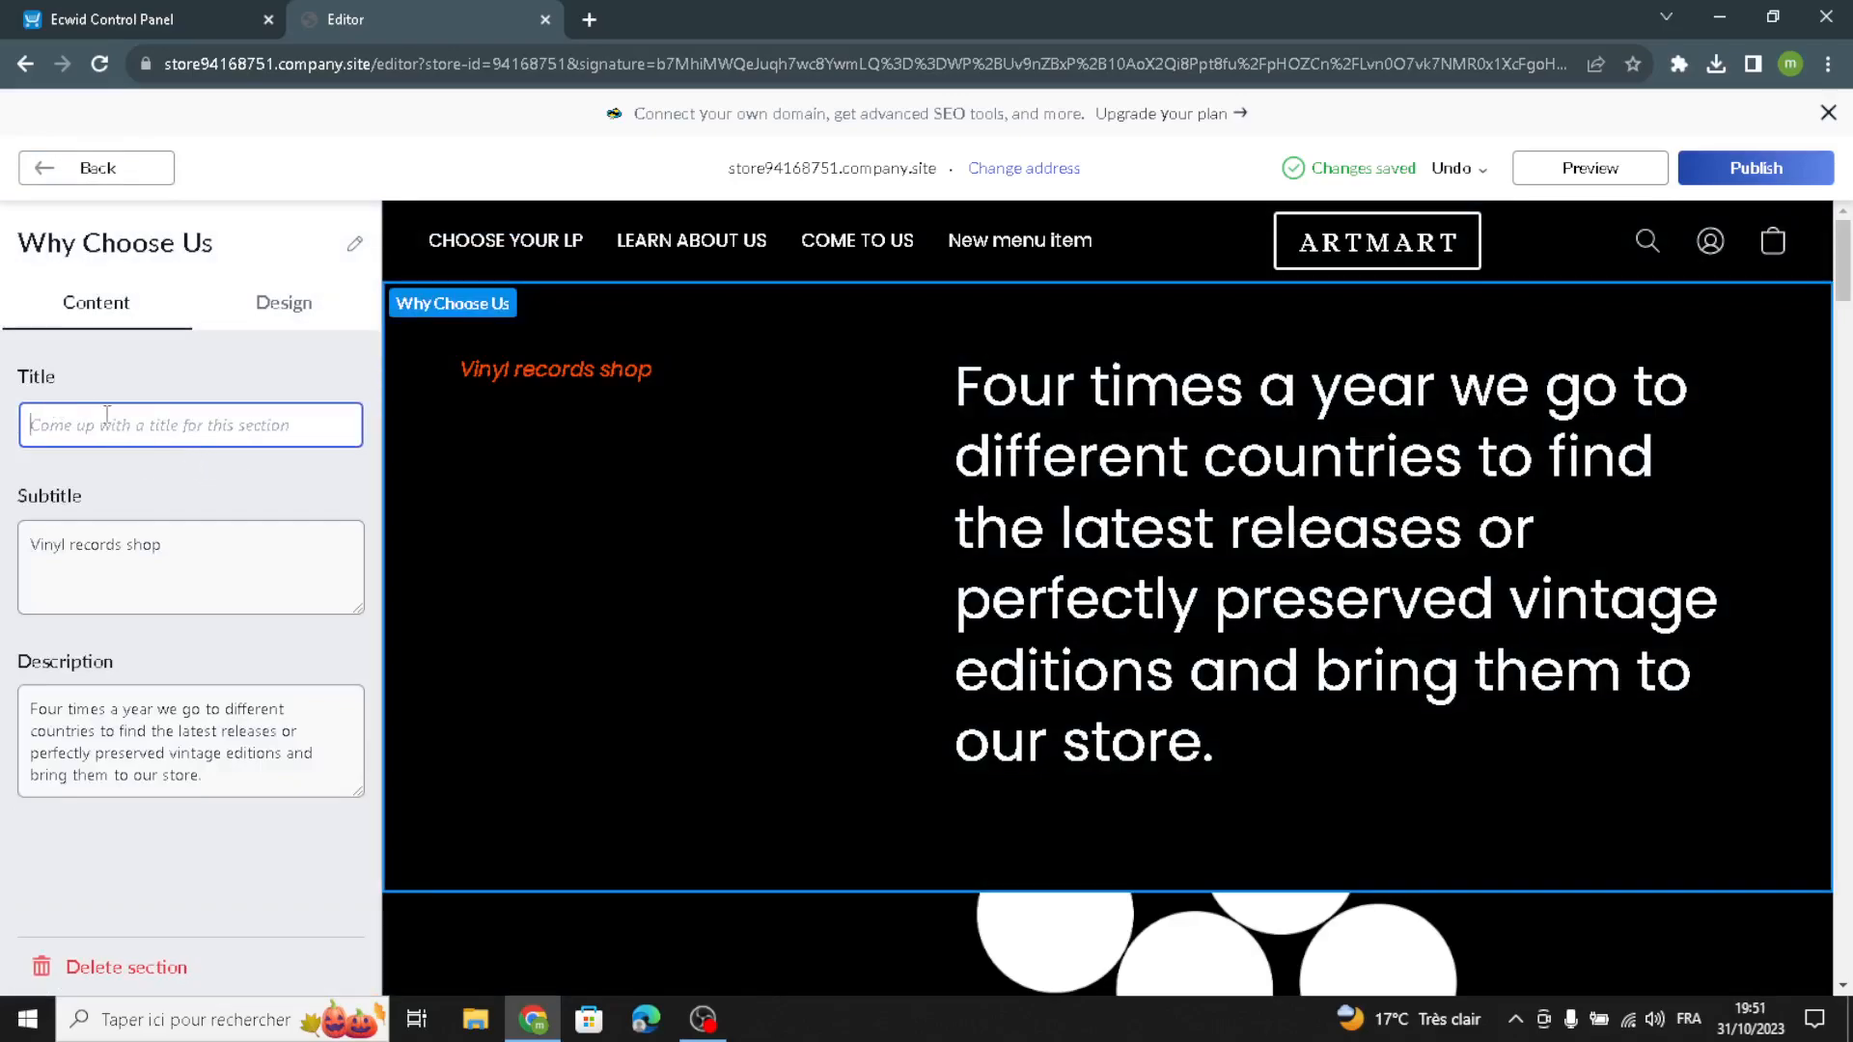
left_click_drag(208, 545, 8, 541)
left_click(200, 553)
left_click_drag(176, 546, 7, 548)
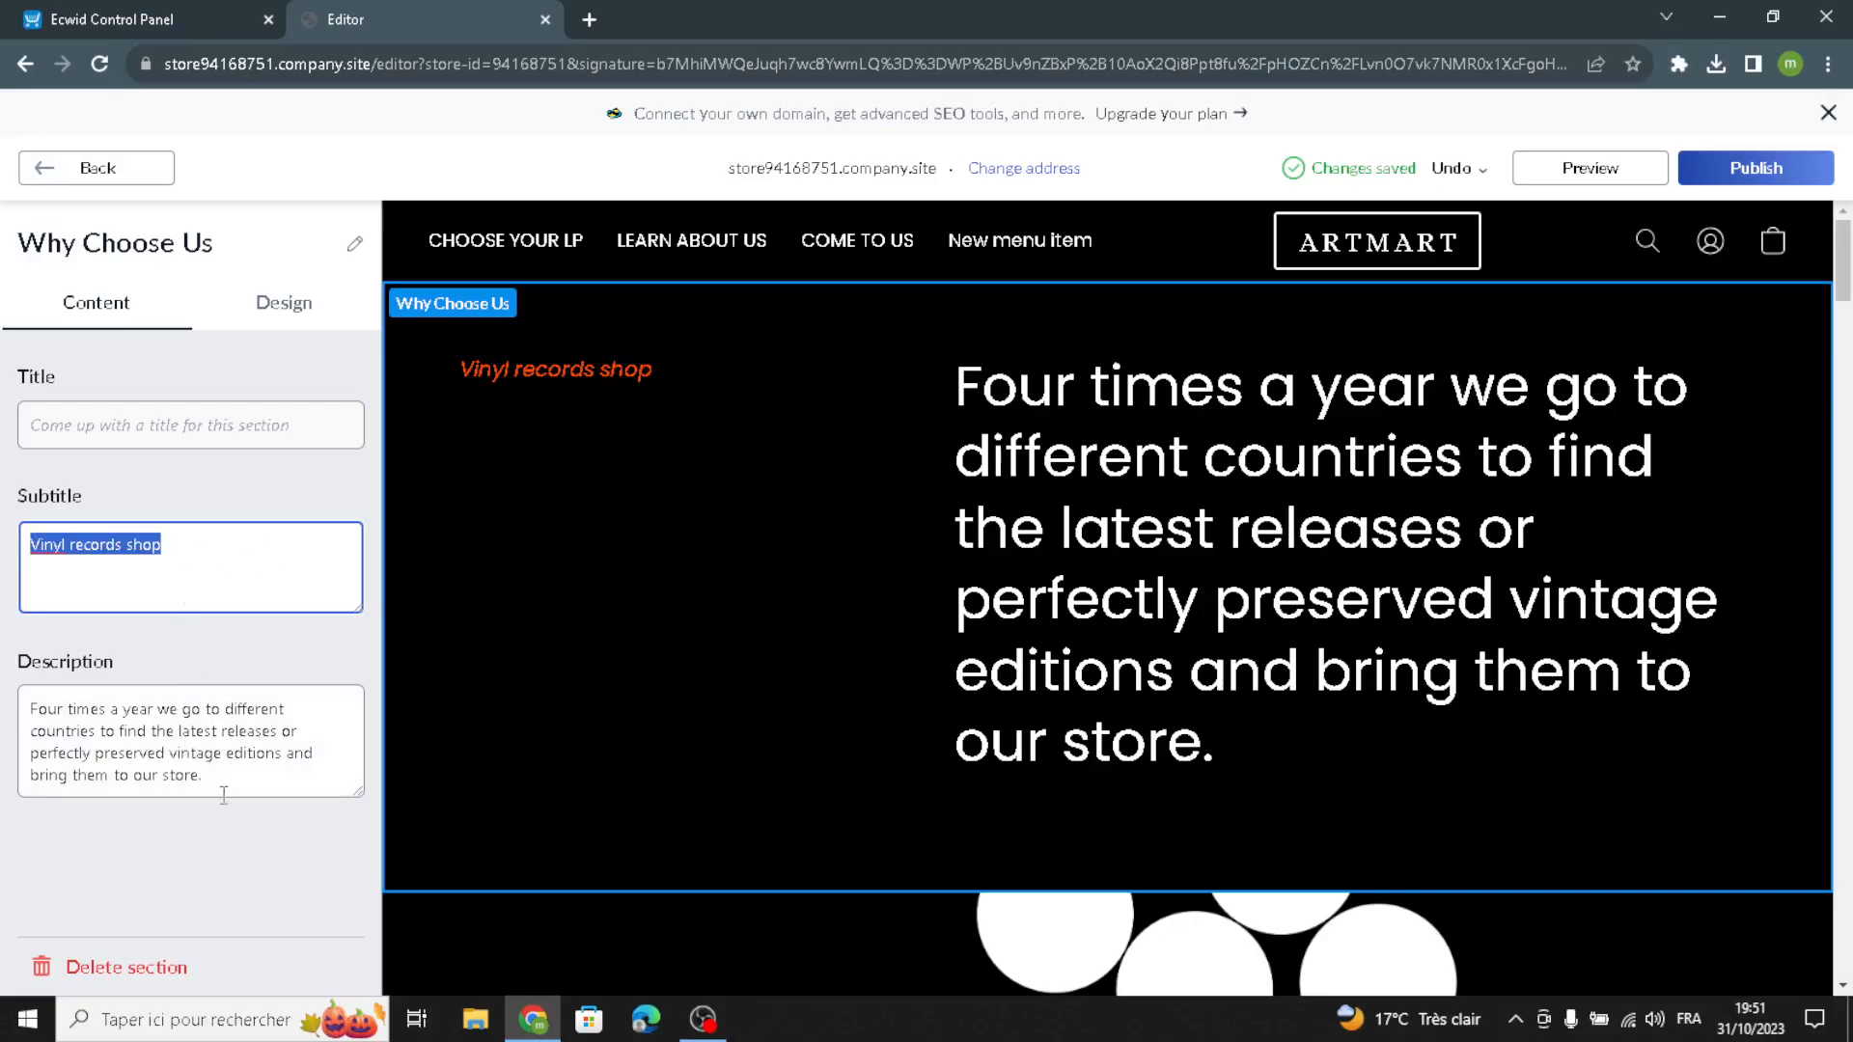
left_click(154, 429)
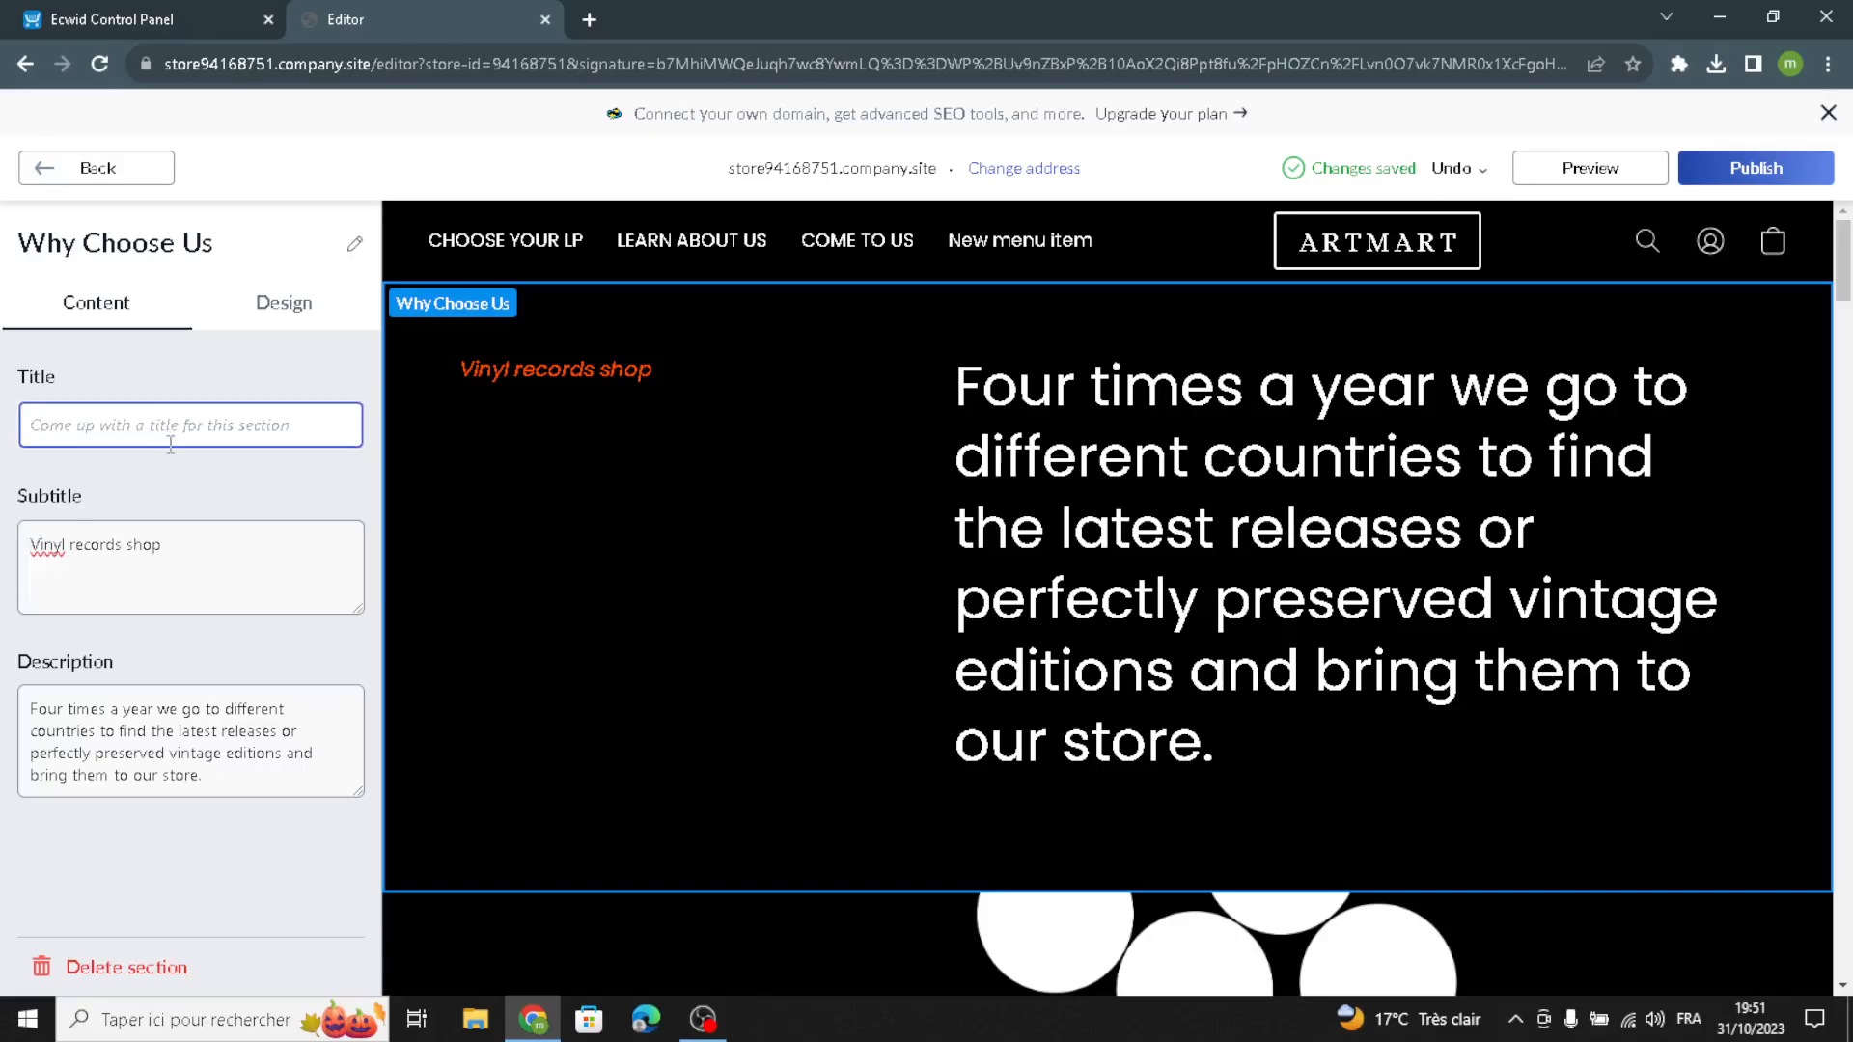
type("Welcome to o")
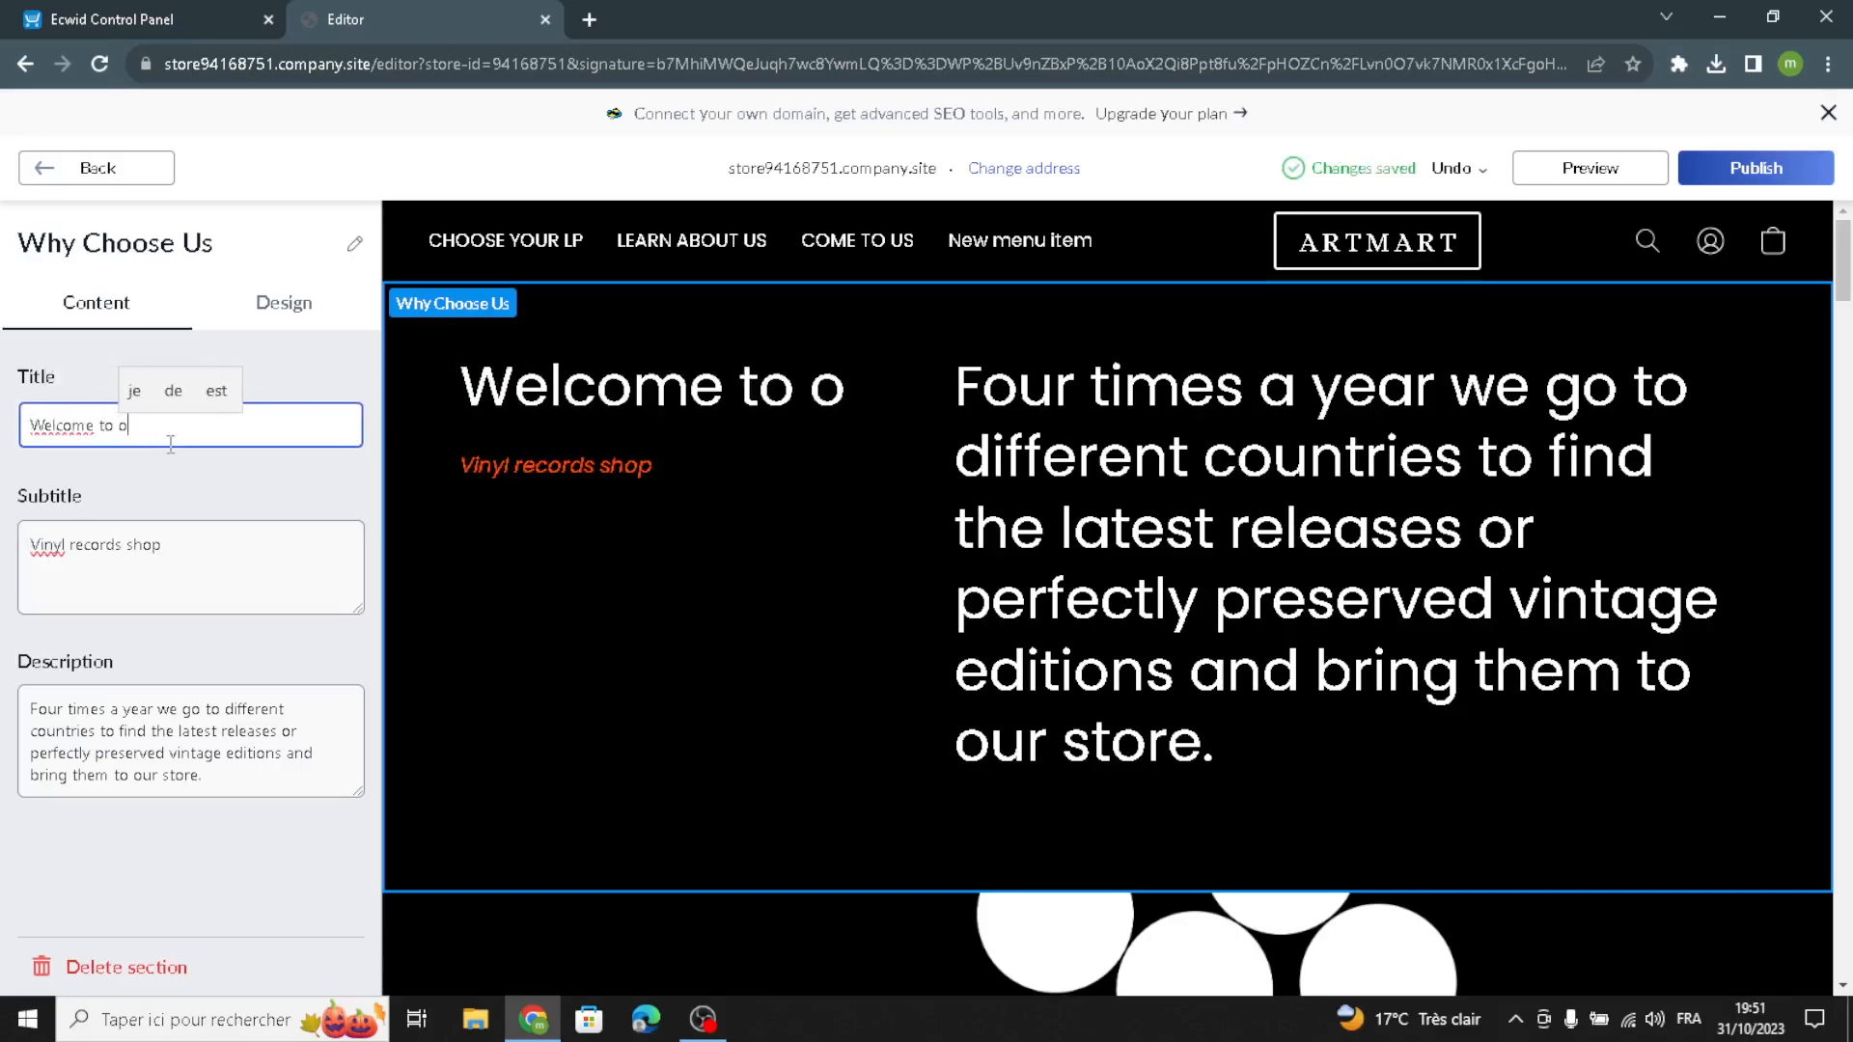
type("ur site for c")
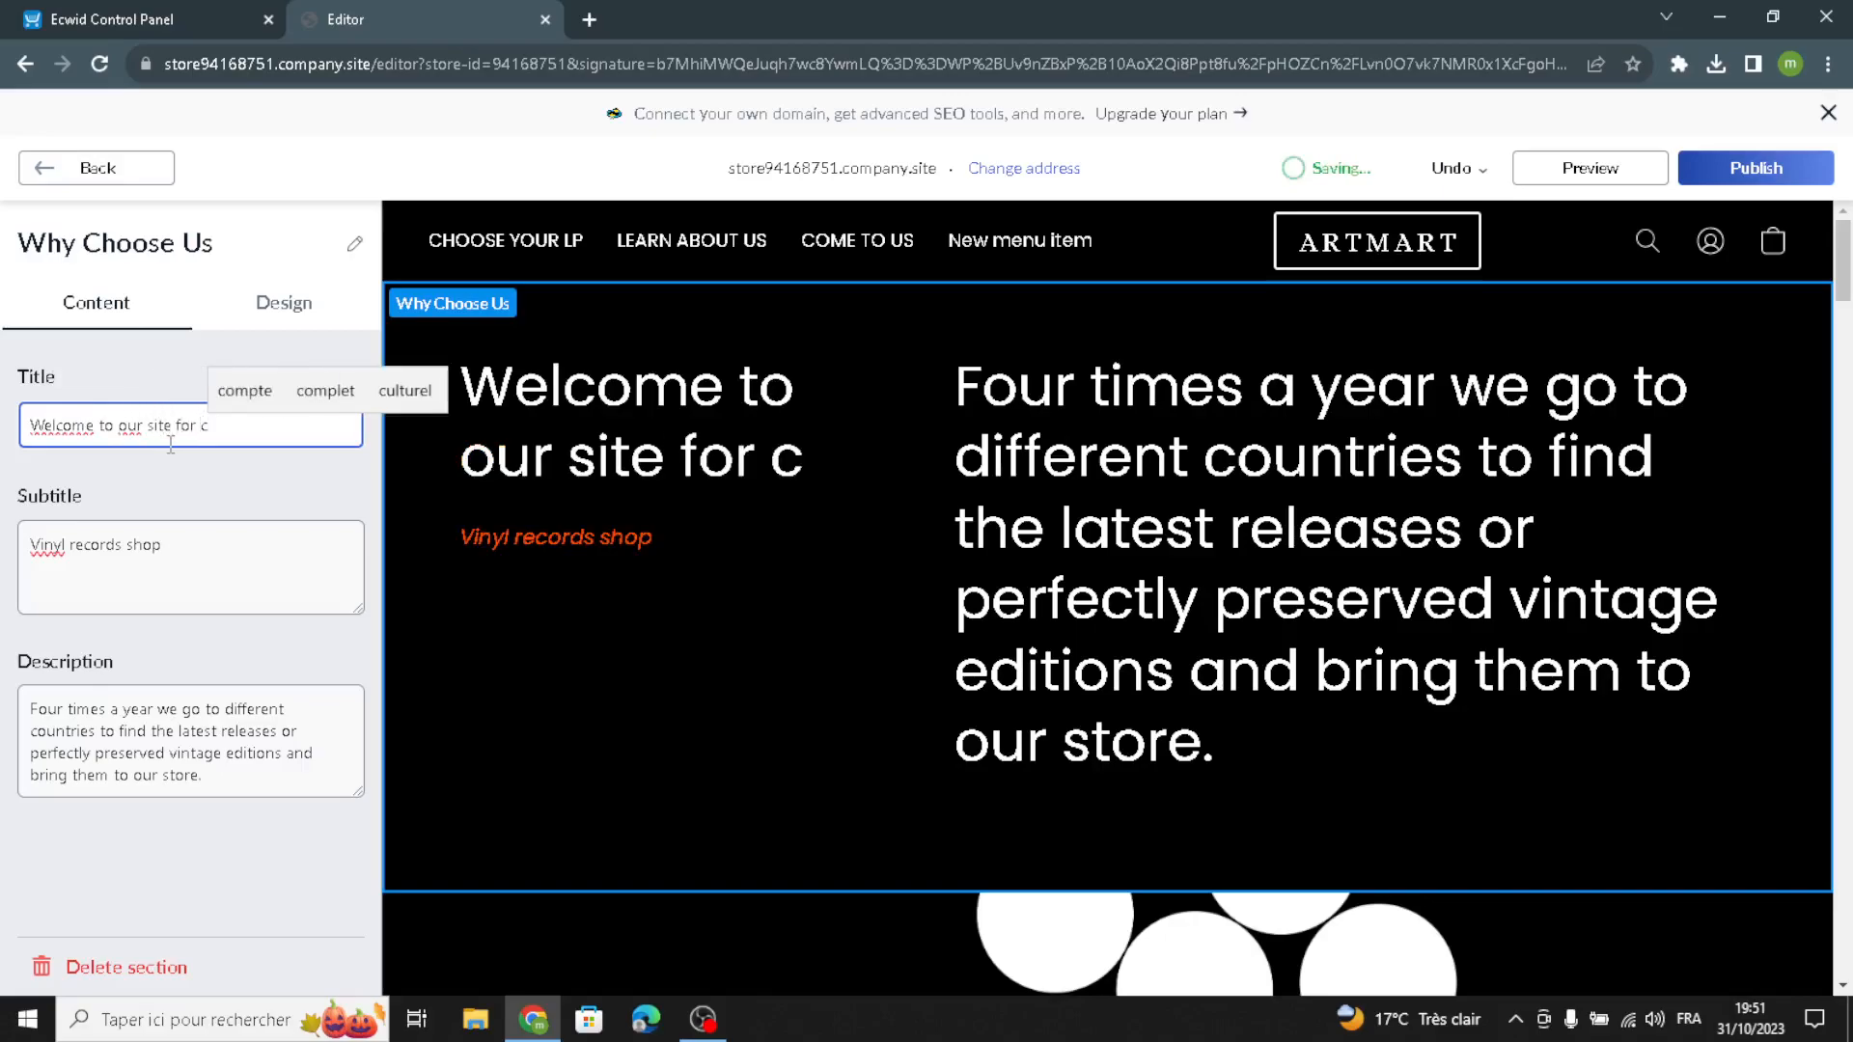
type("raft and ar")
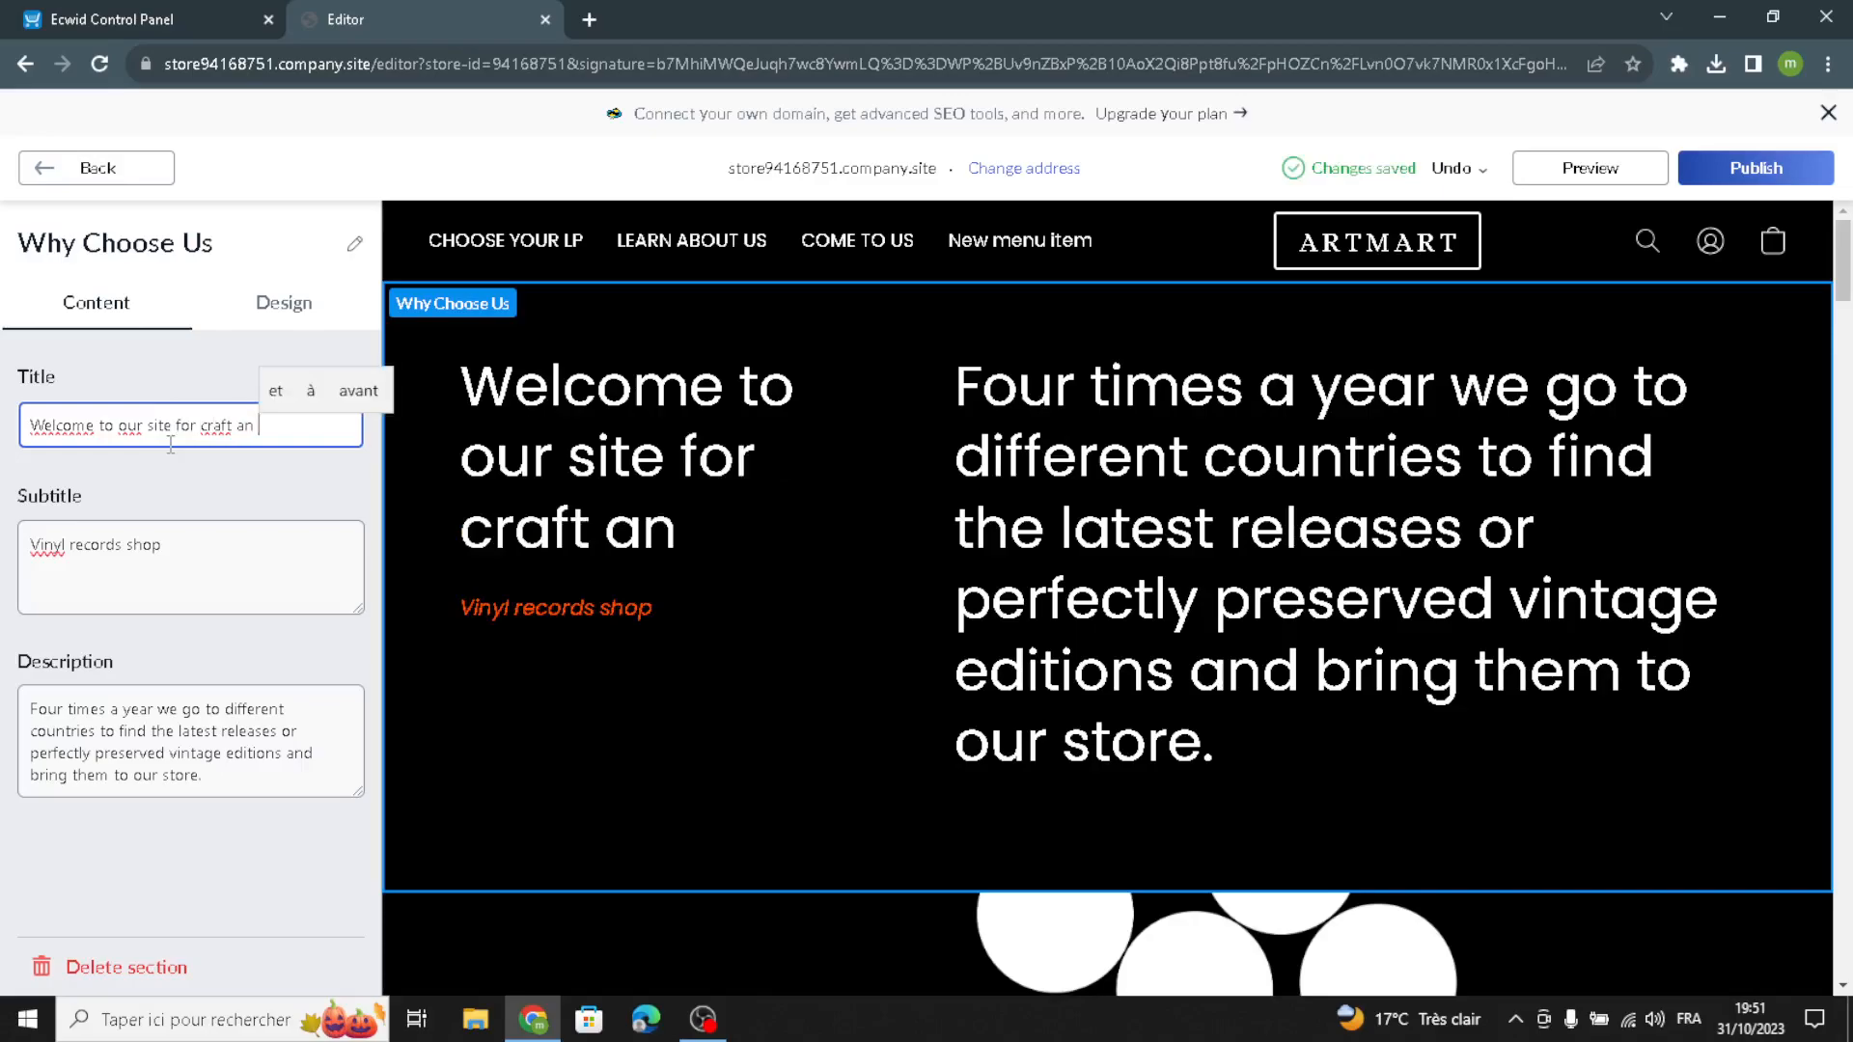
type("t")
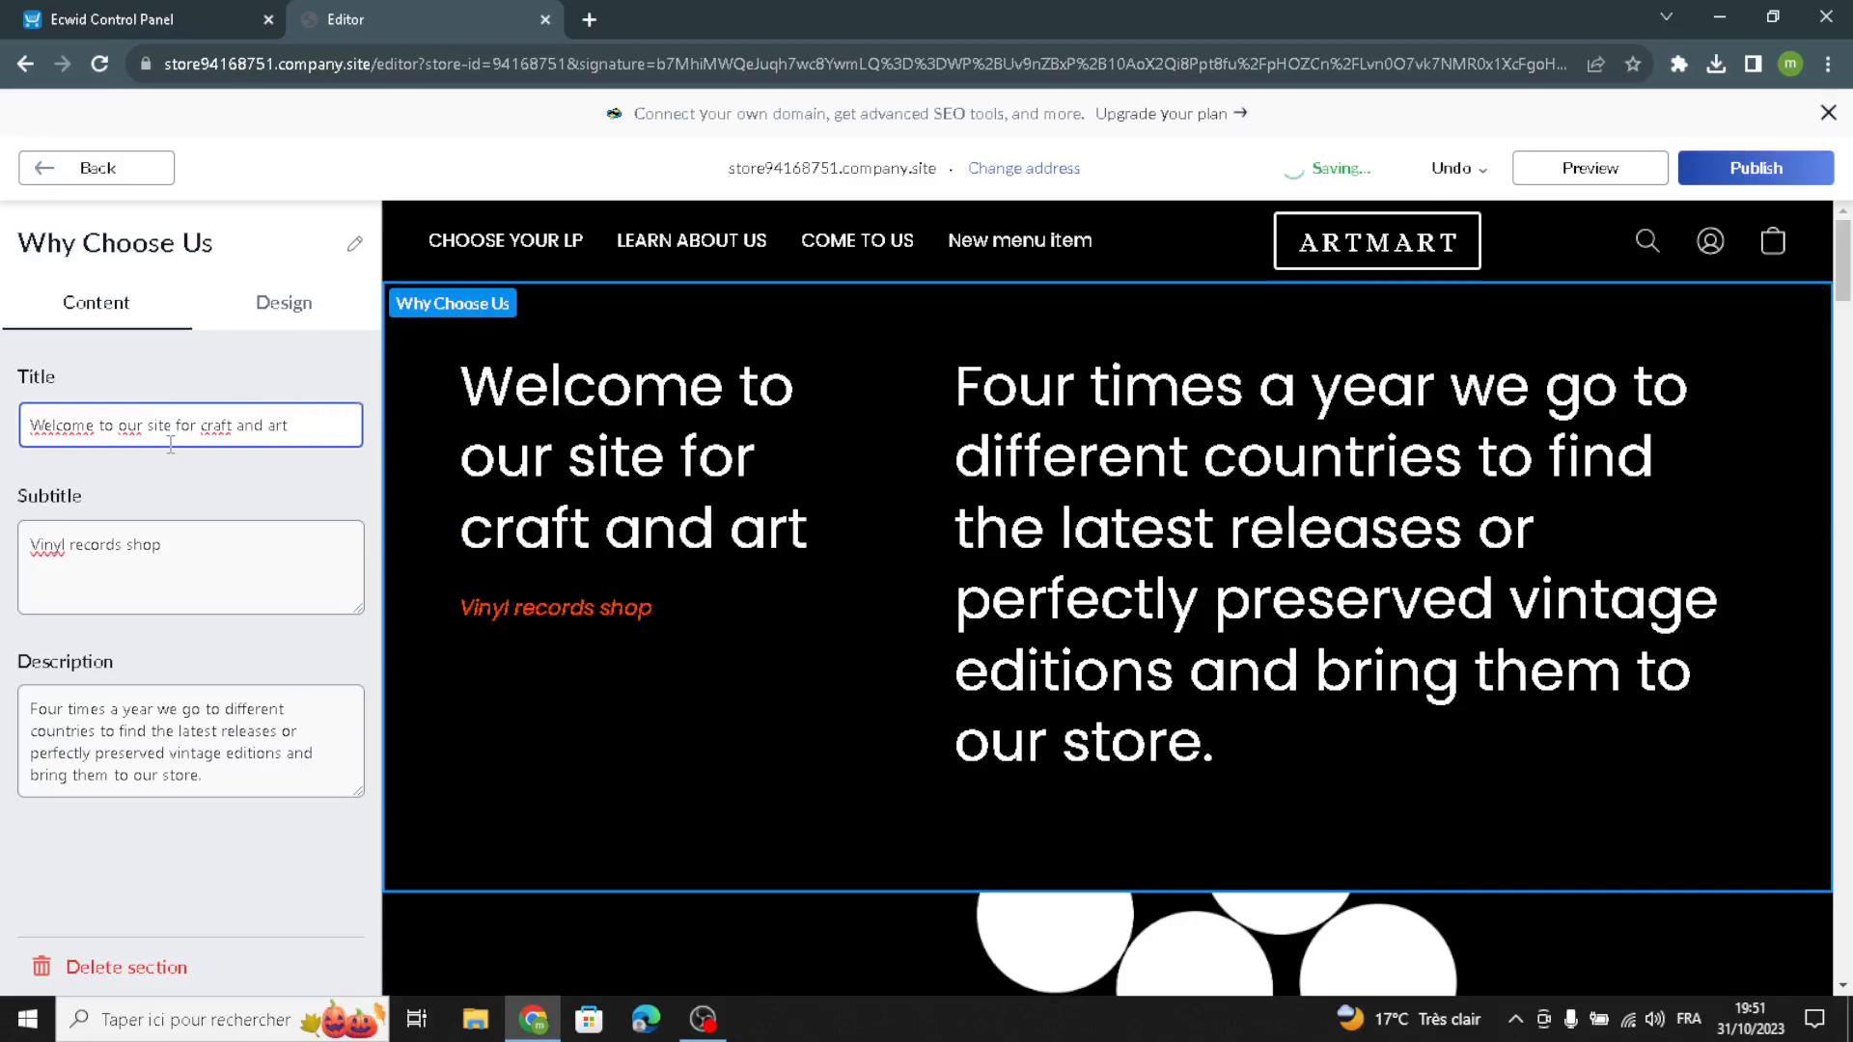
type(" supplies")
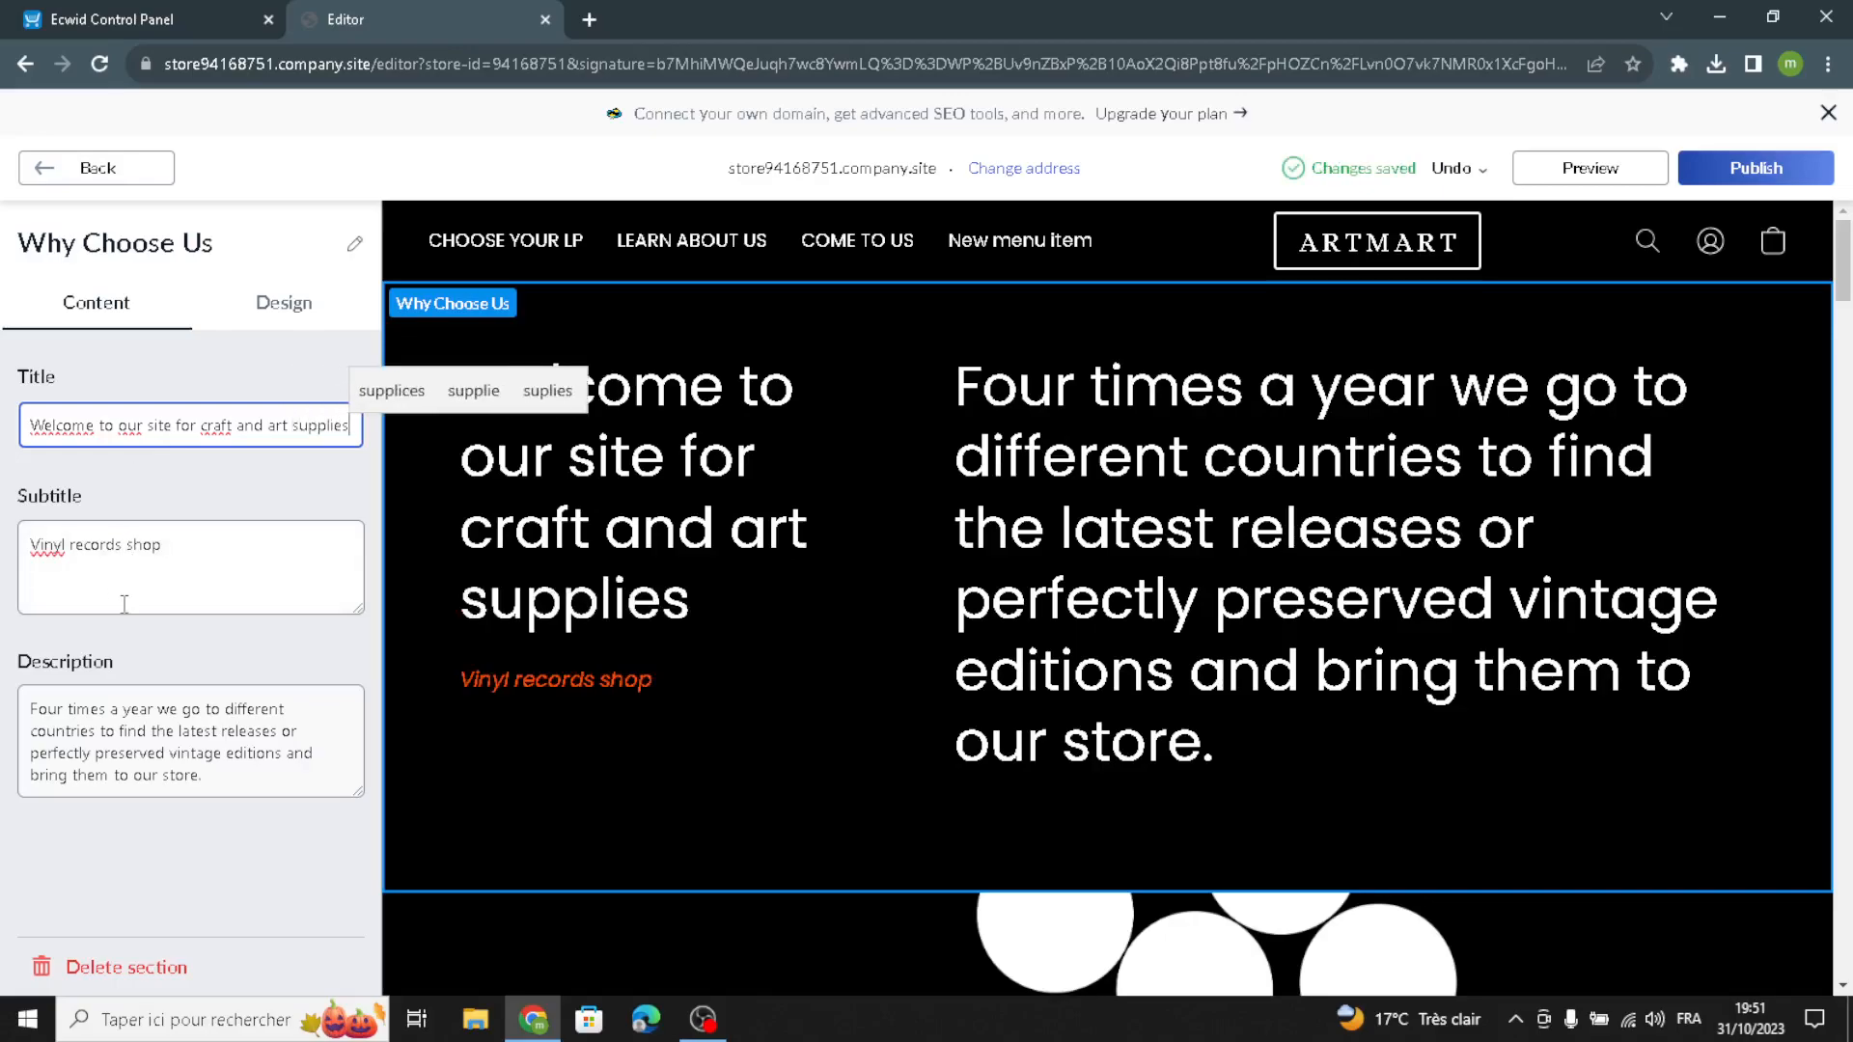
Review the Why Choose Us section's design options, its description text and its appearance in the page preview
left_click(283, 303)
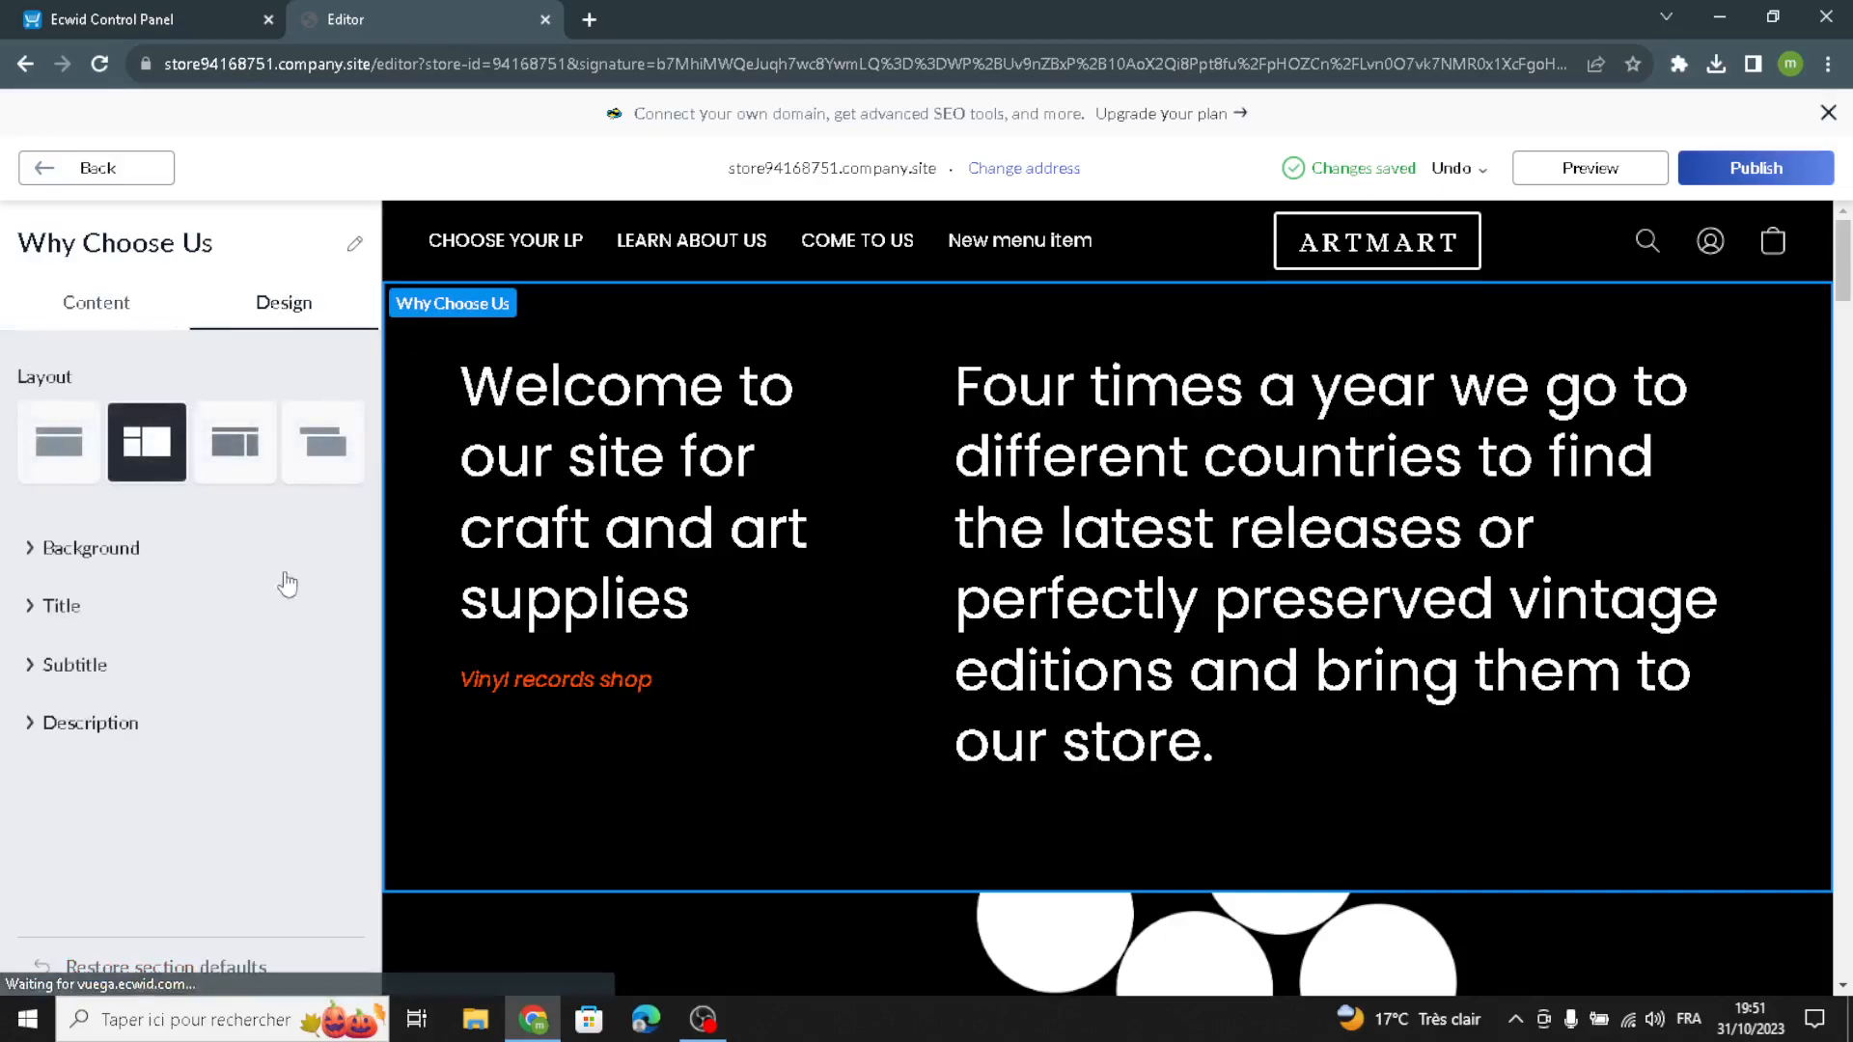
left_click(87, 289)
scroll(1018, 765, "down", 5)
scroll(993, 757, "up", 5)
scroll(556, 746, "down", 1)
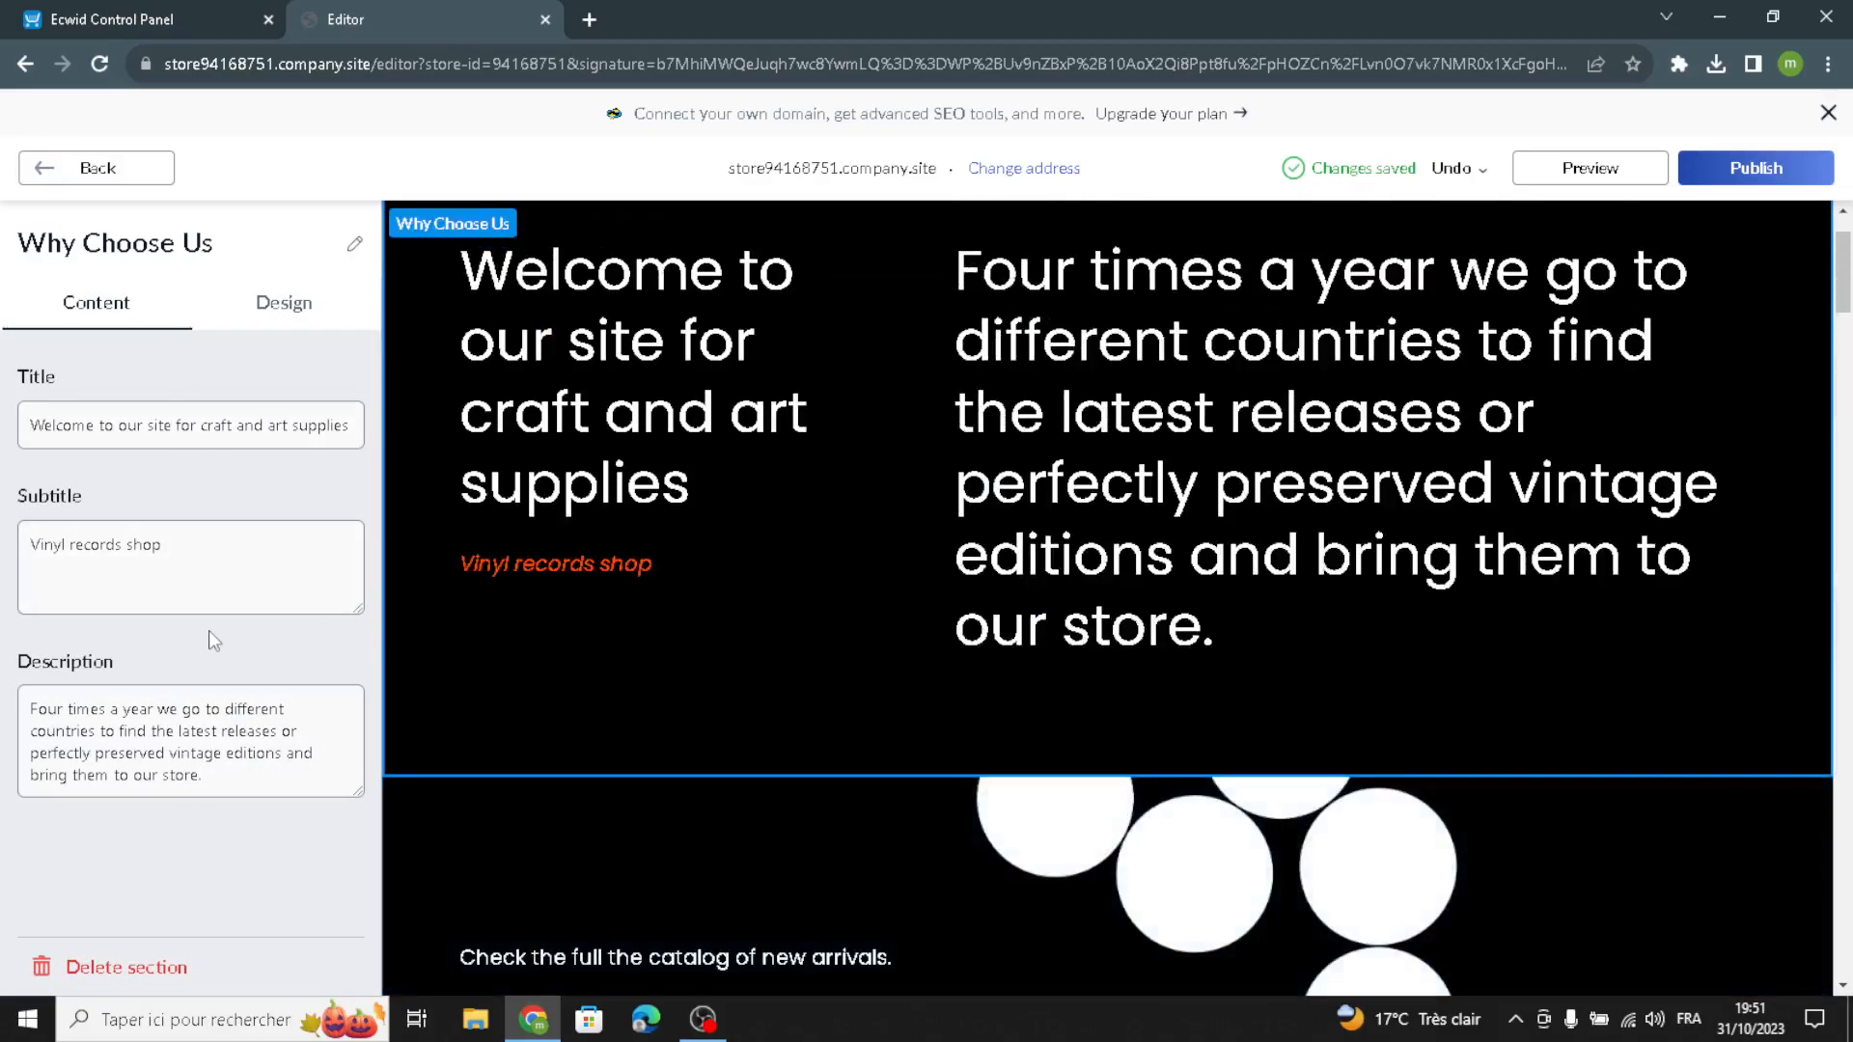
scroll(423, 613, "up", 1)
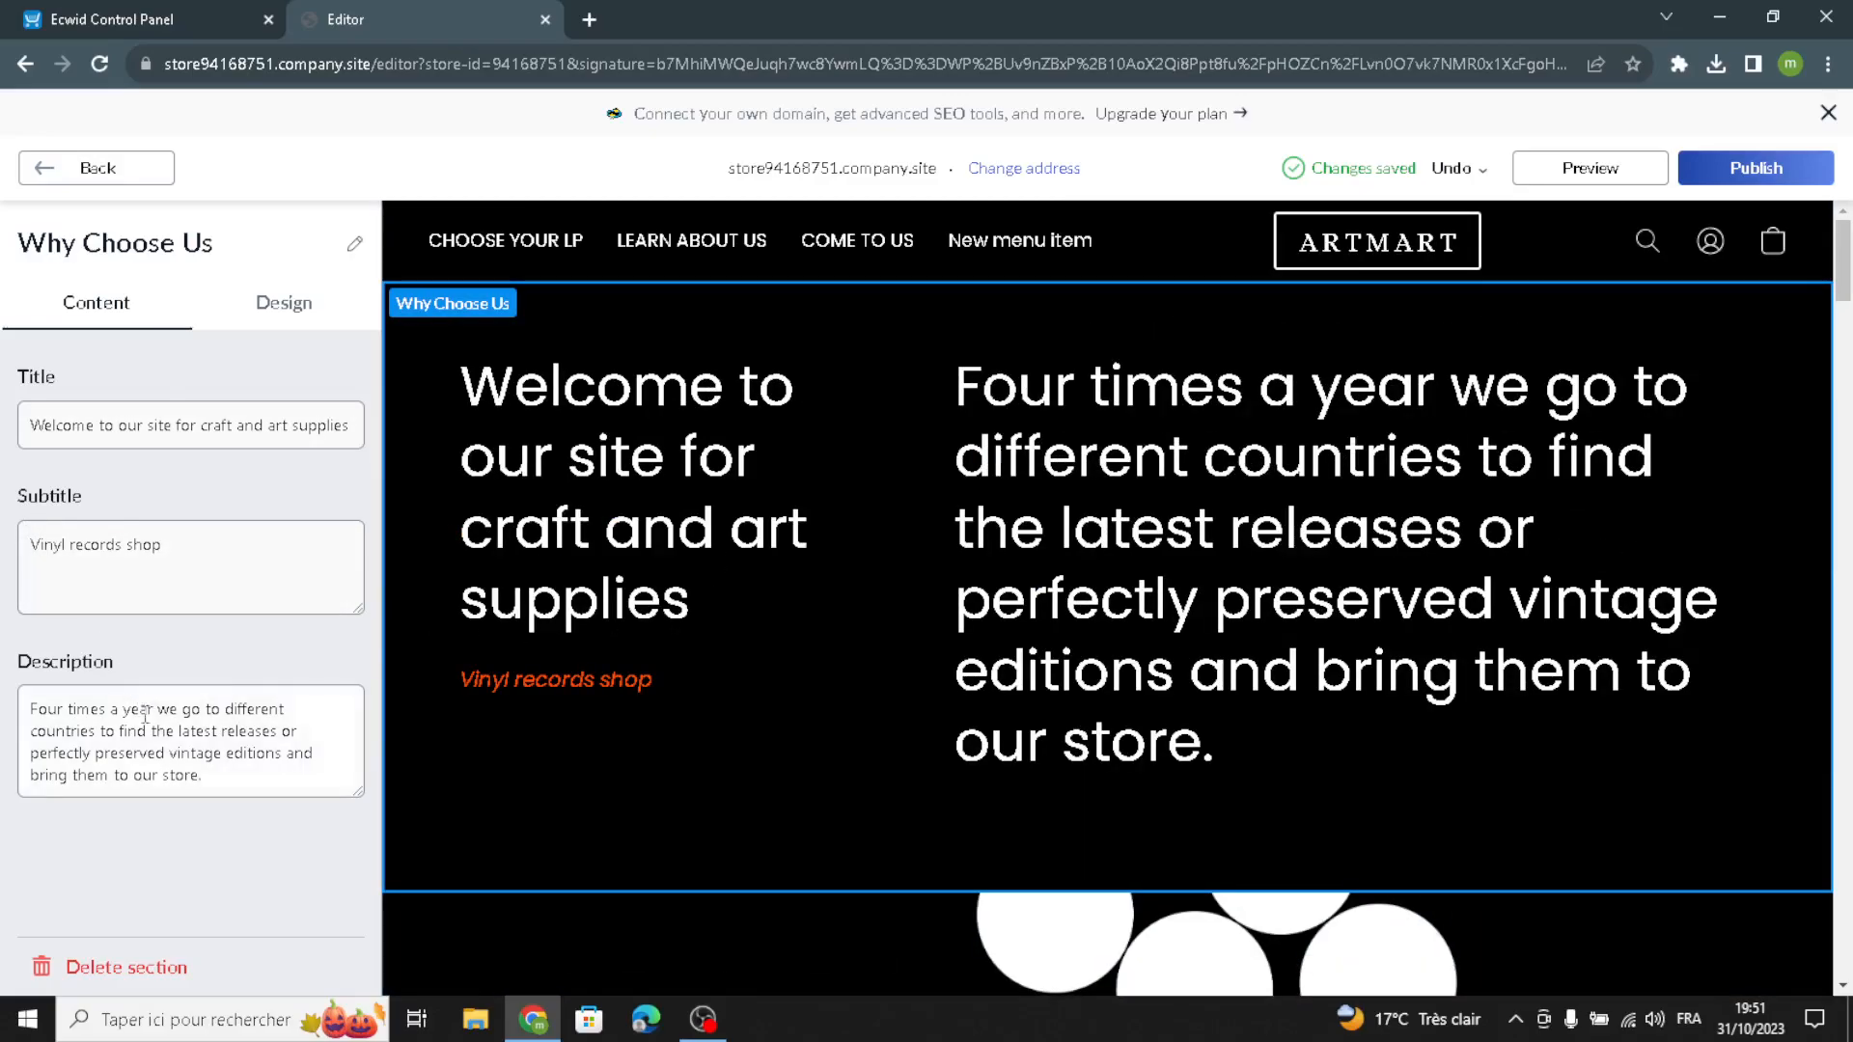
left_click_drag(211, 775, 5, 649)
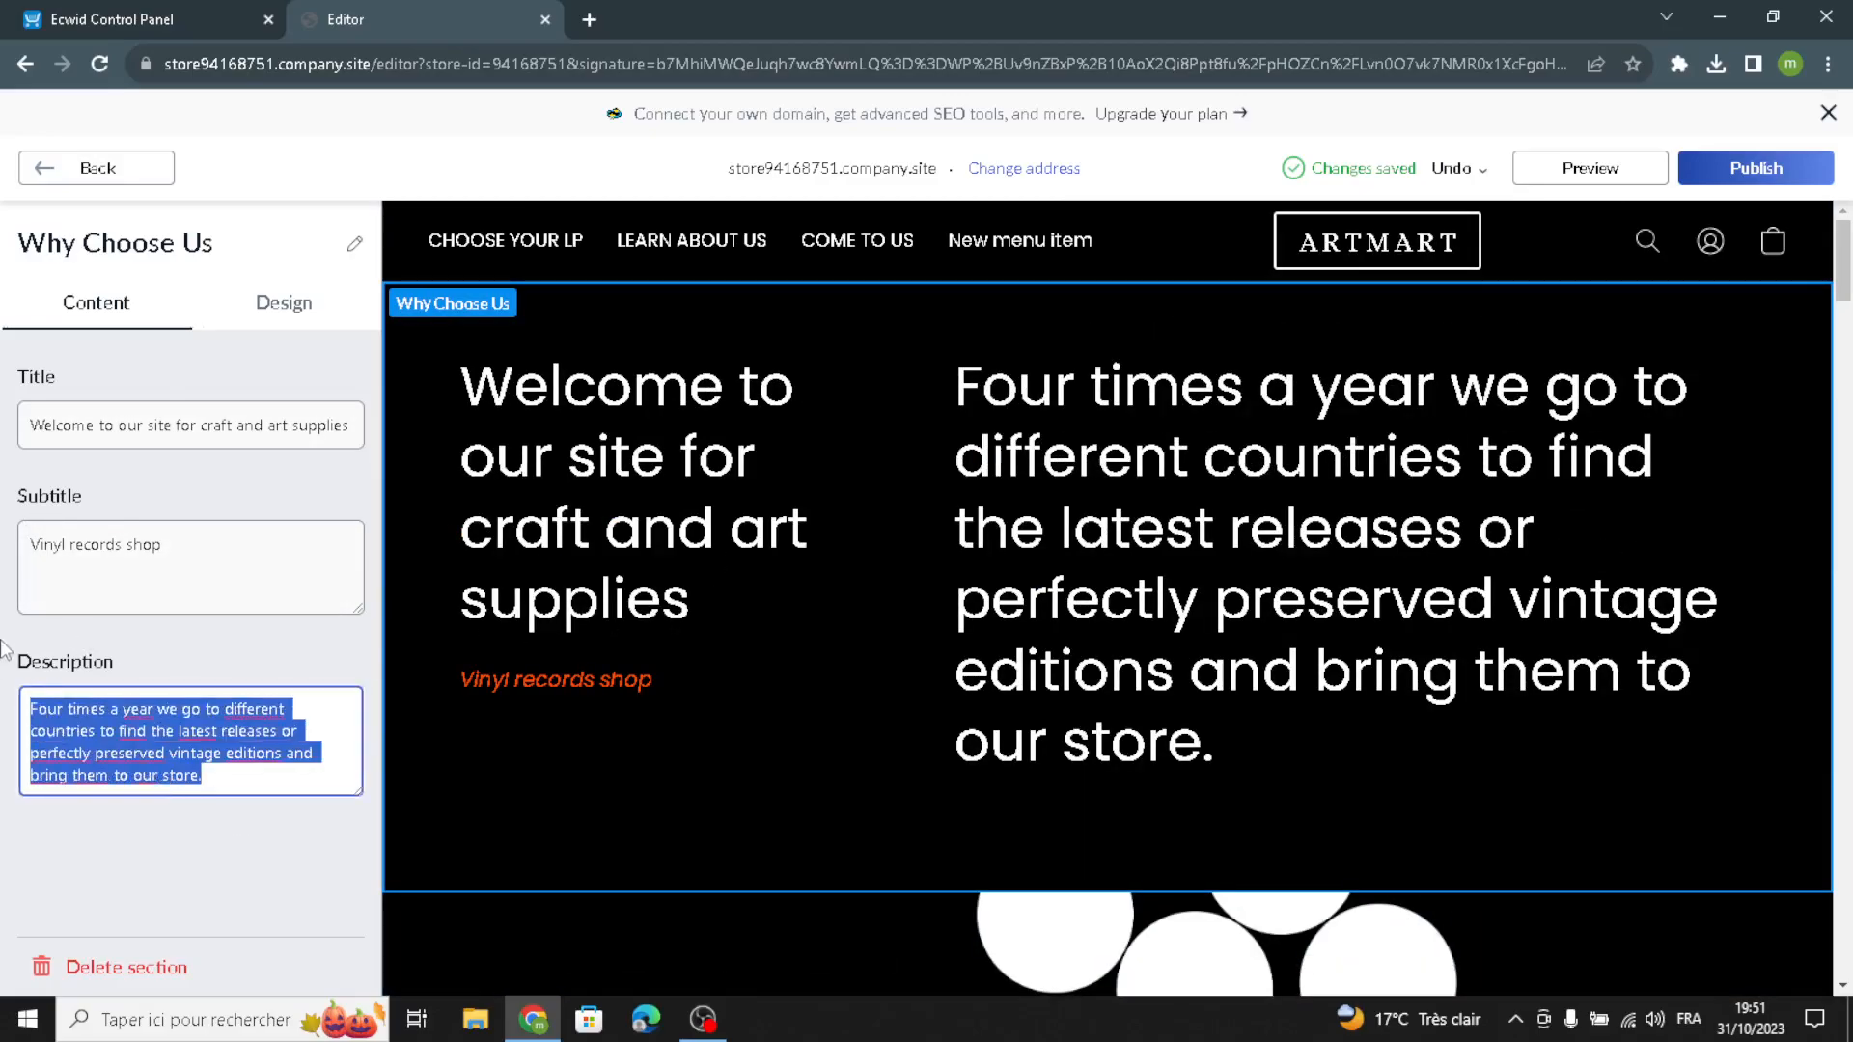
left_click(223, 815)
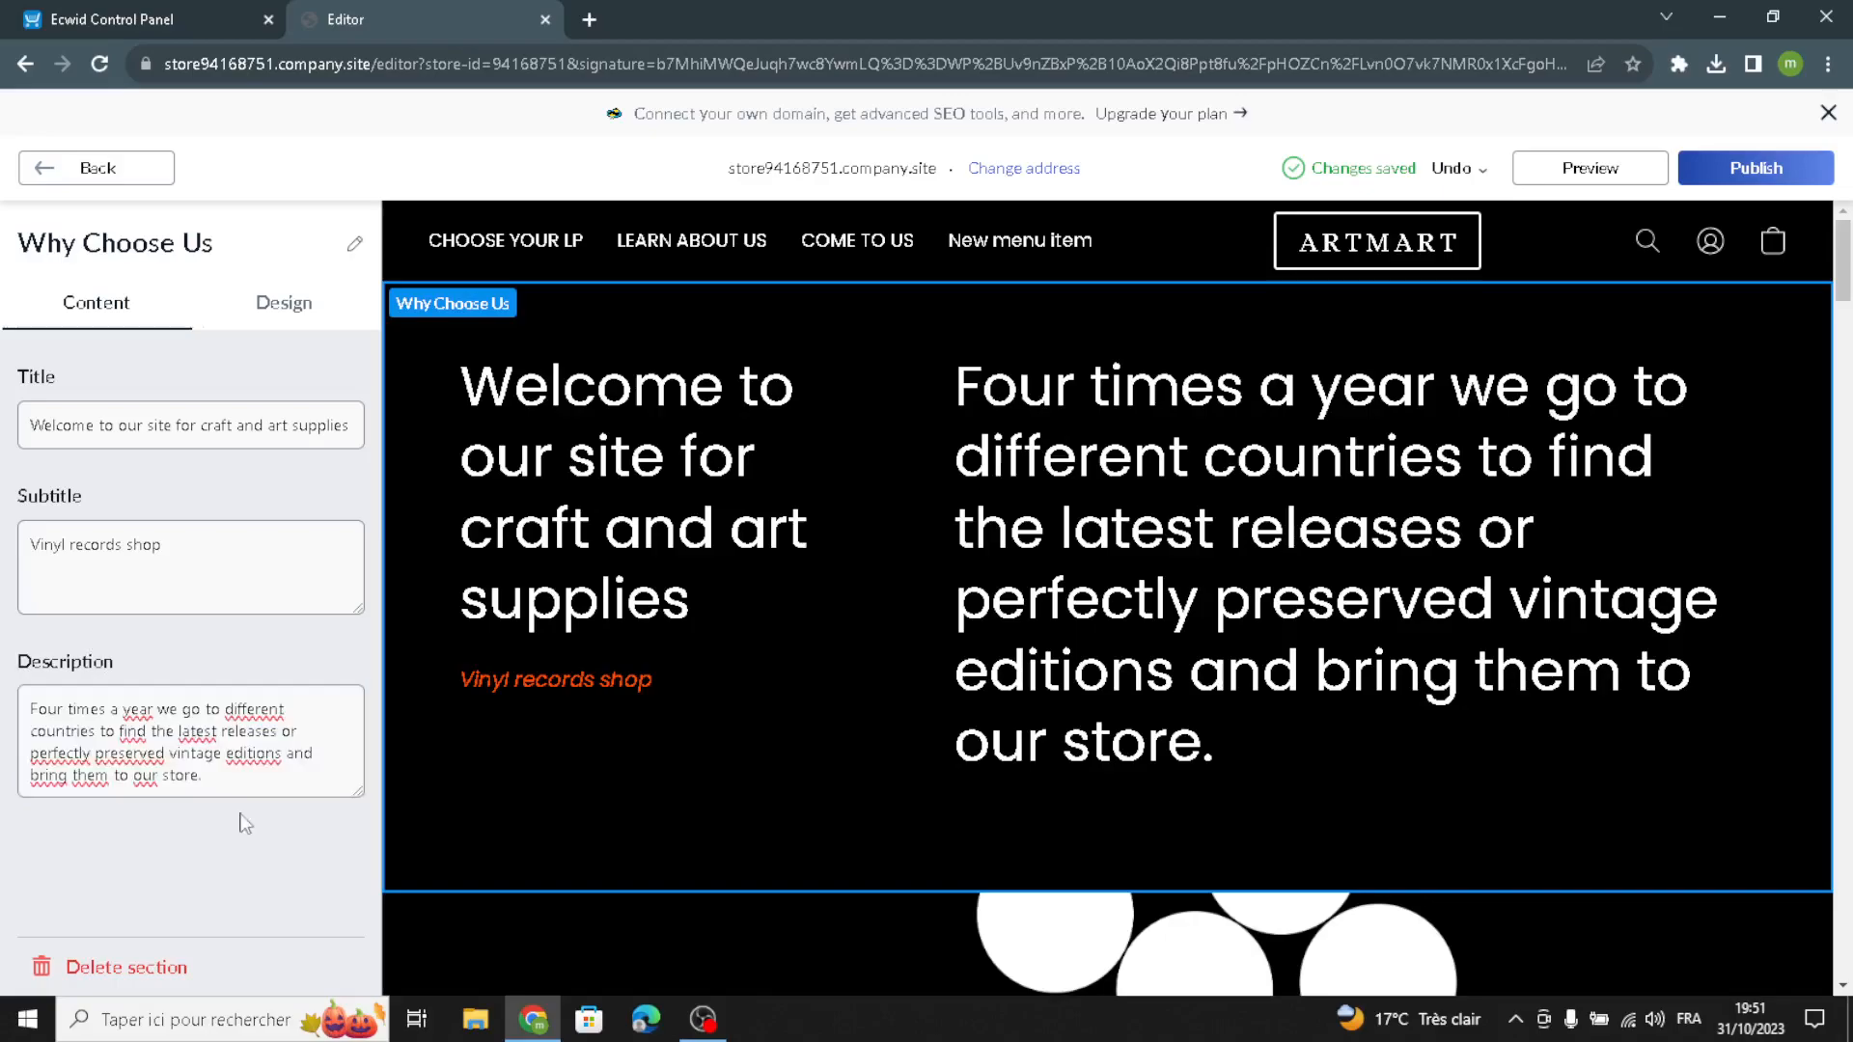
Try other layouts for the Why Choose Us section, apply the centered single-column one, and return to the homepage sections list
left_click(283, 304)
left_click(57, 442)
left_click(234, 459)
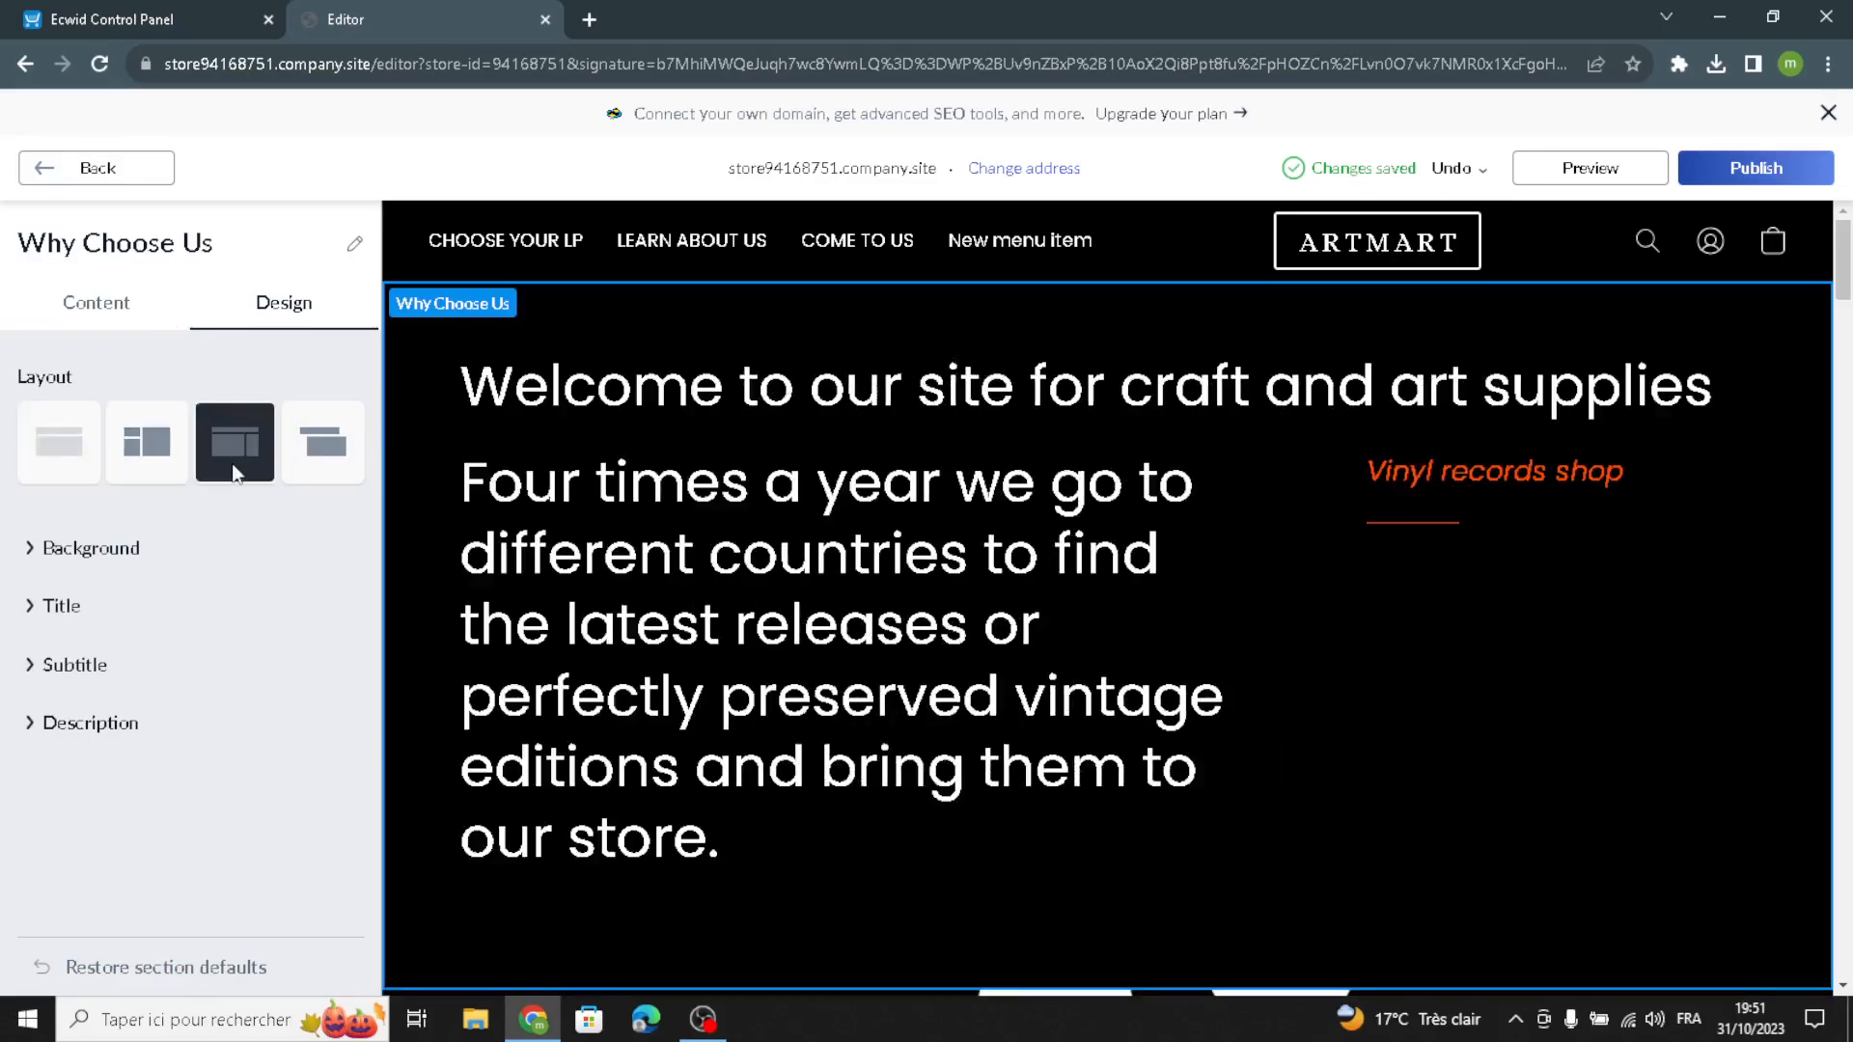
left_click(48, 444)
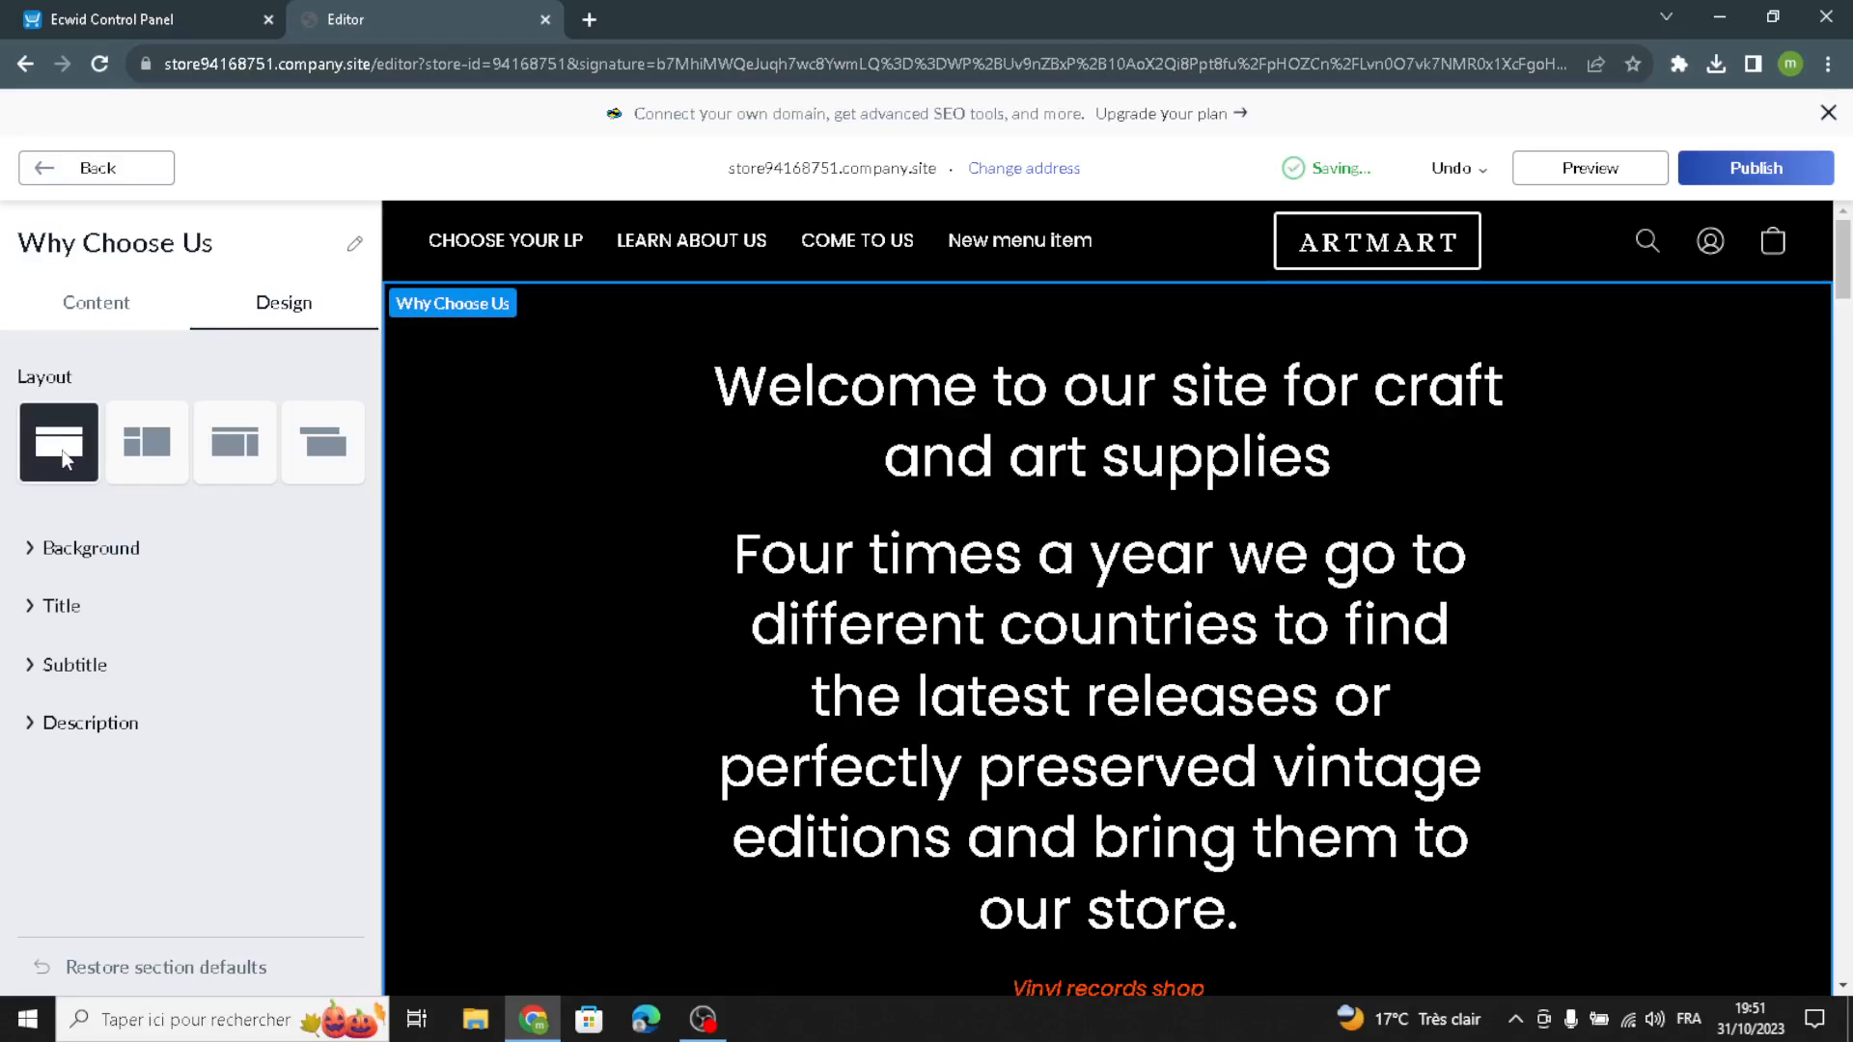
left_click(82, 169)
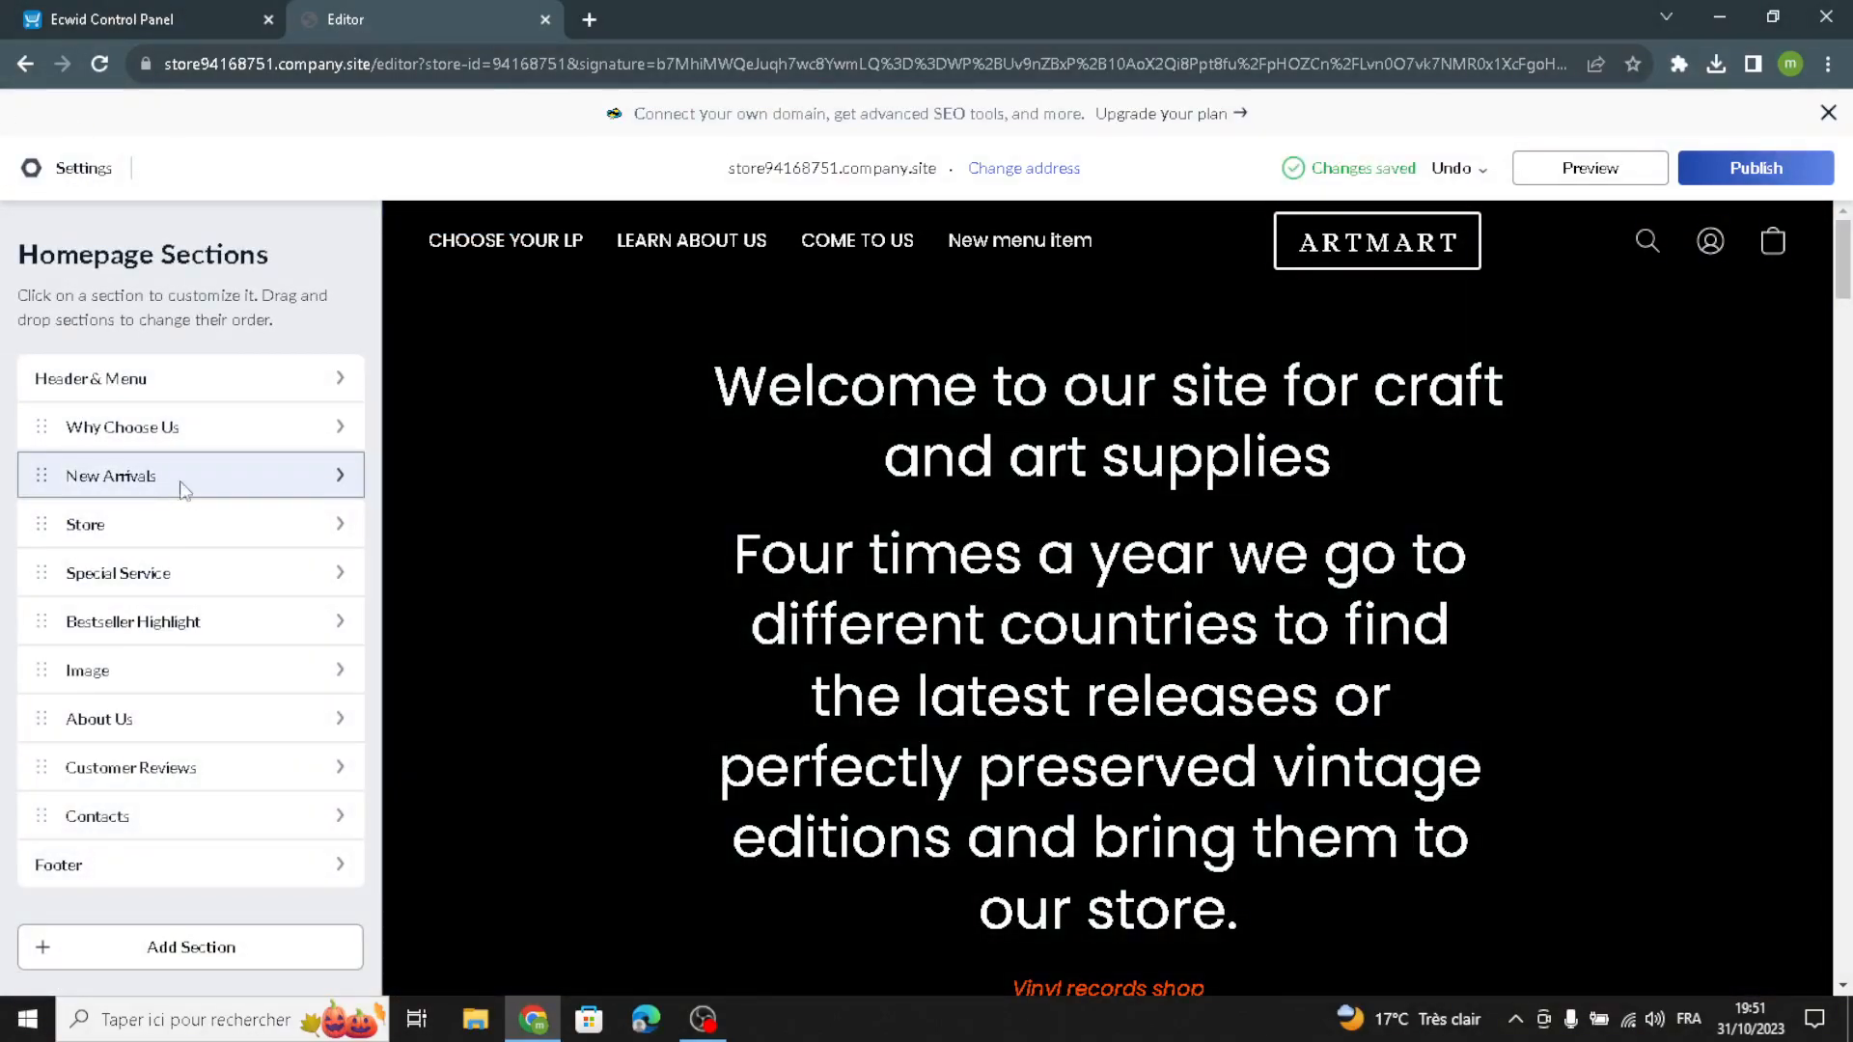
Open the New Arrivals section for editing and select its description text
left_click(183, 493)
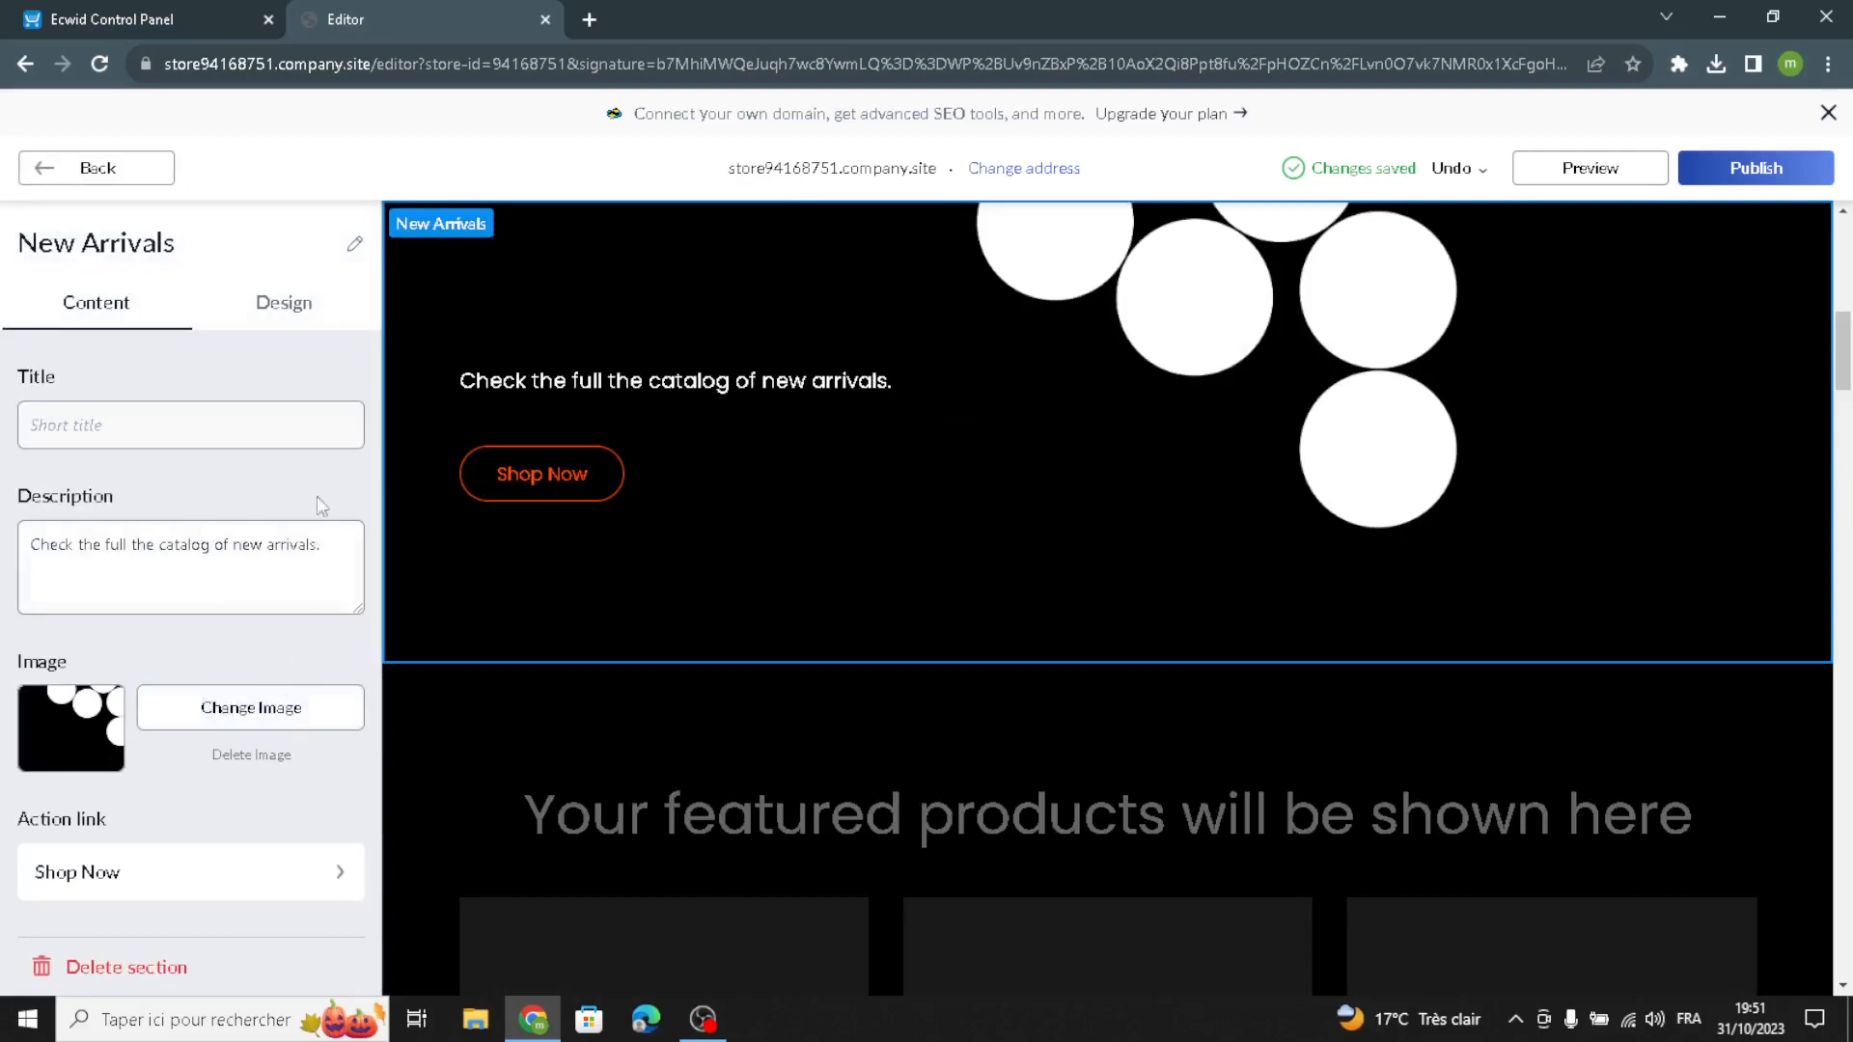
left_click(167, 435)
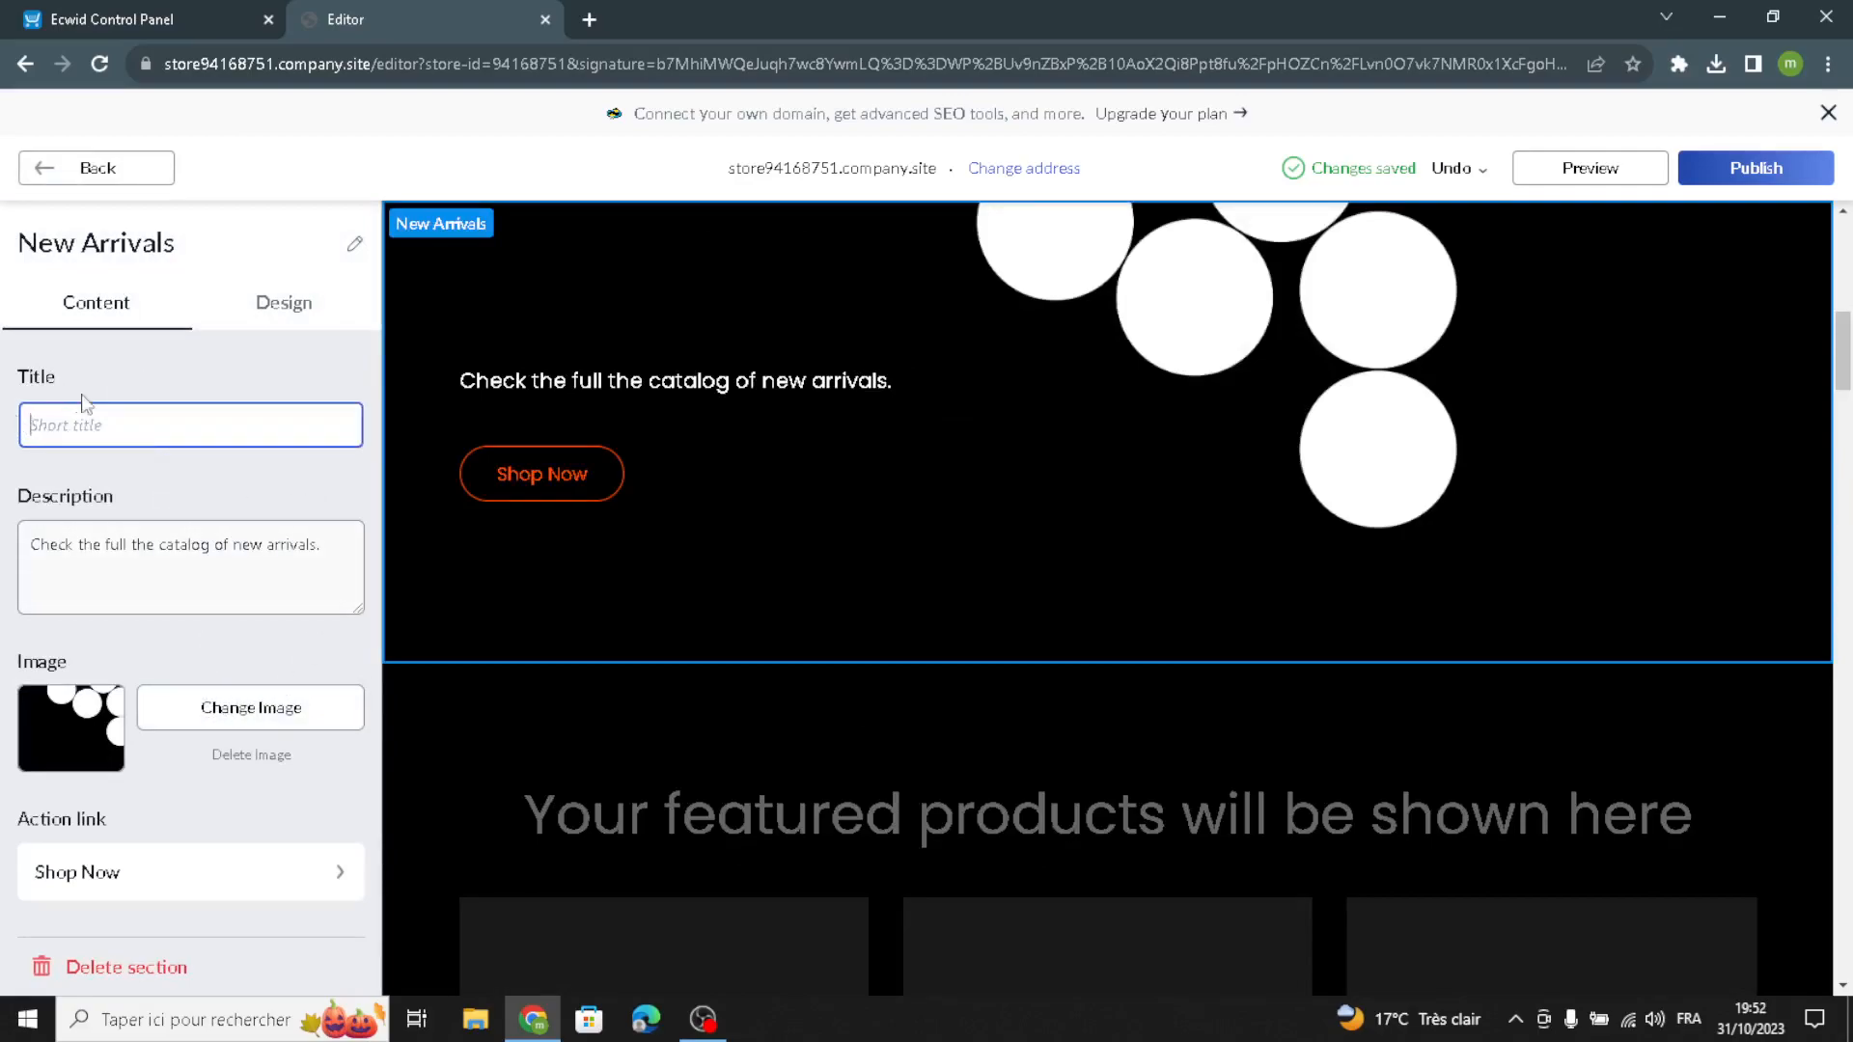
left_click_drag(333, 545, 8, 501)
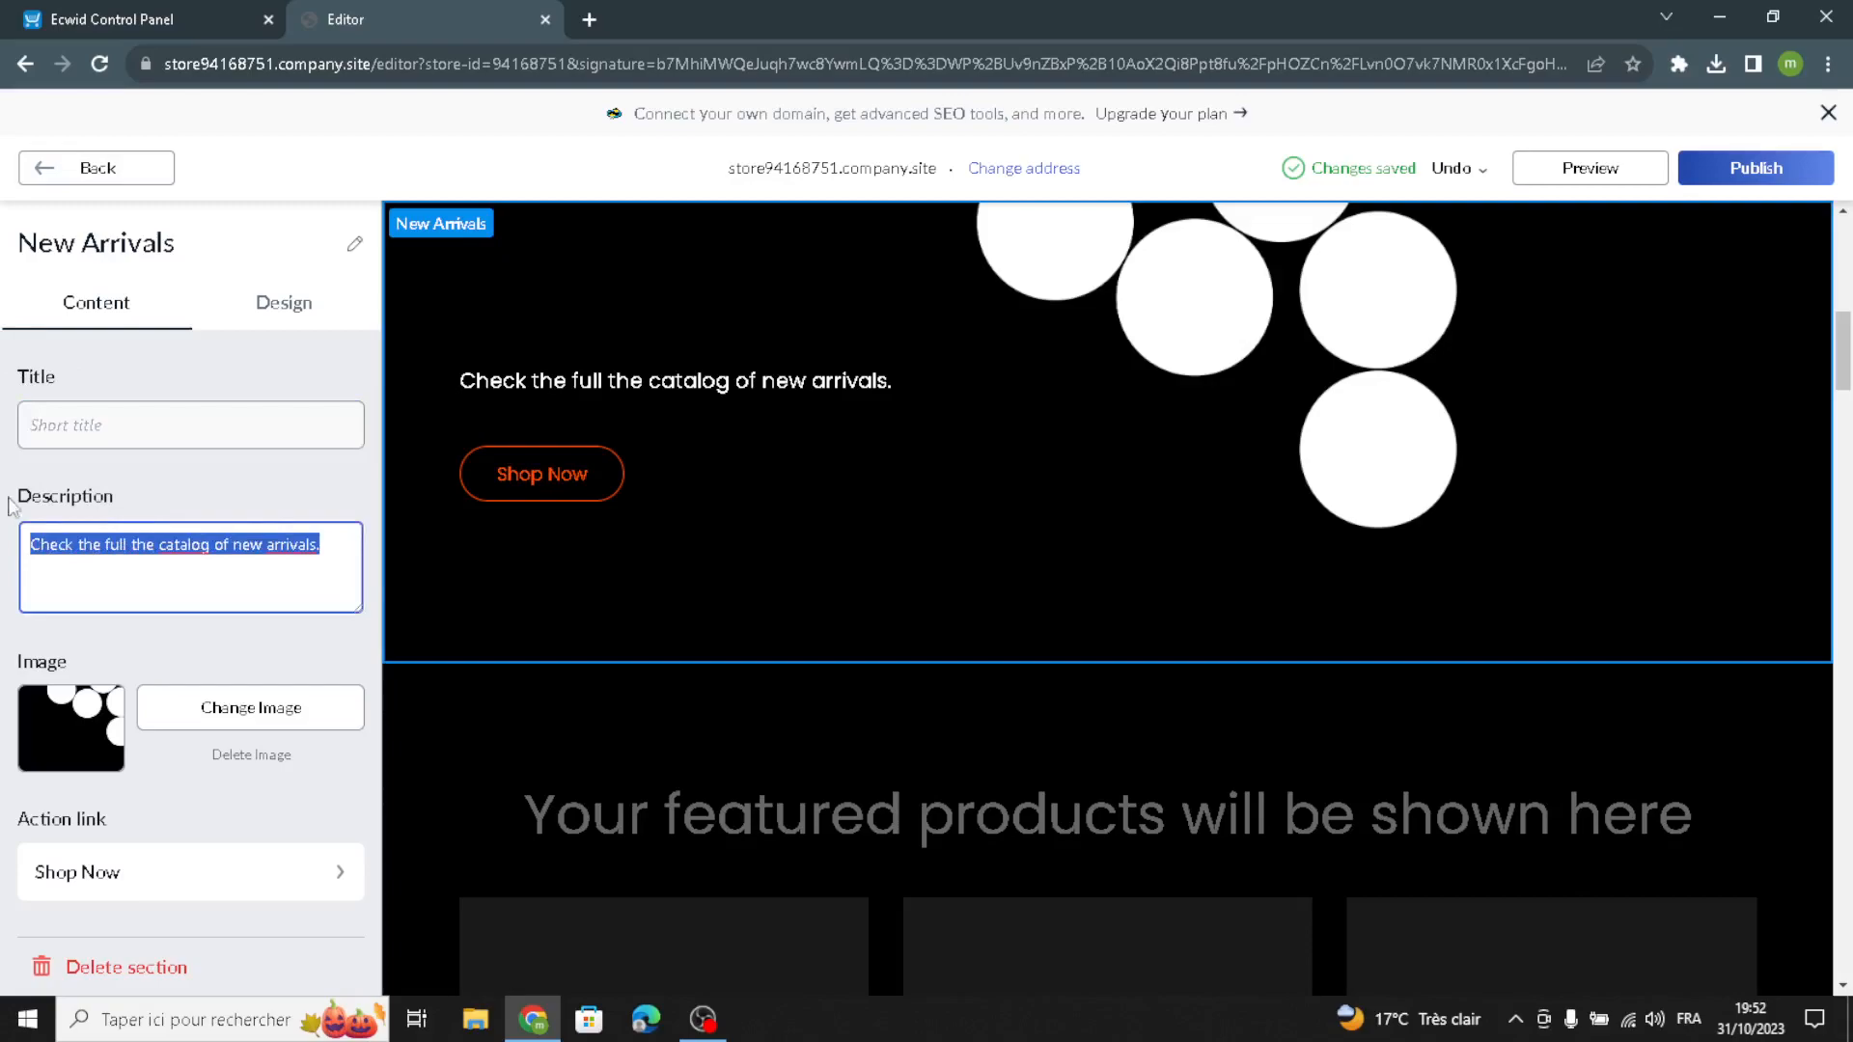
left_click(304, 584)
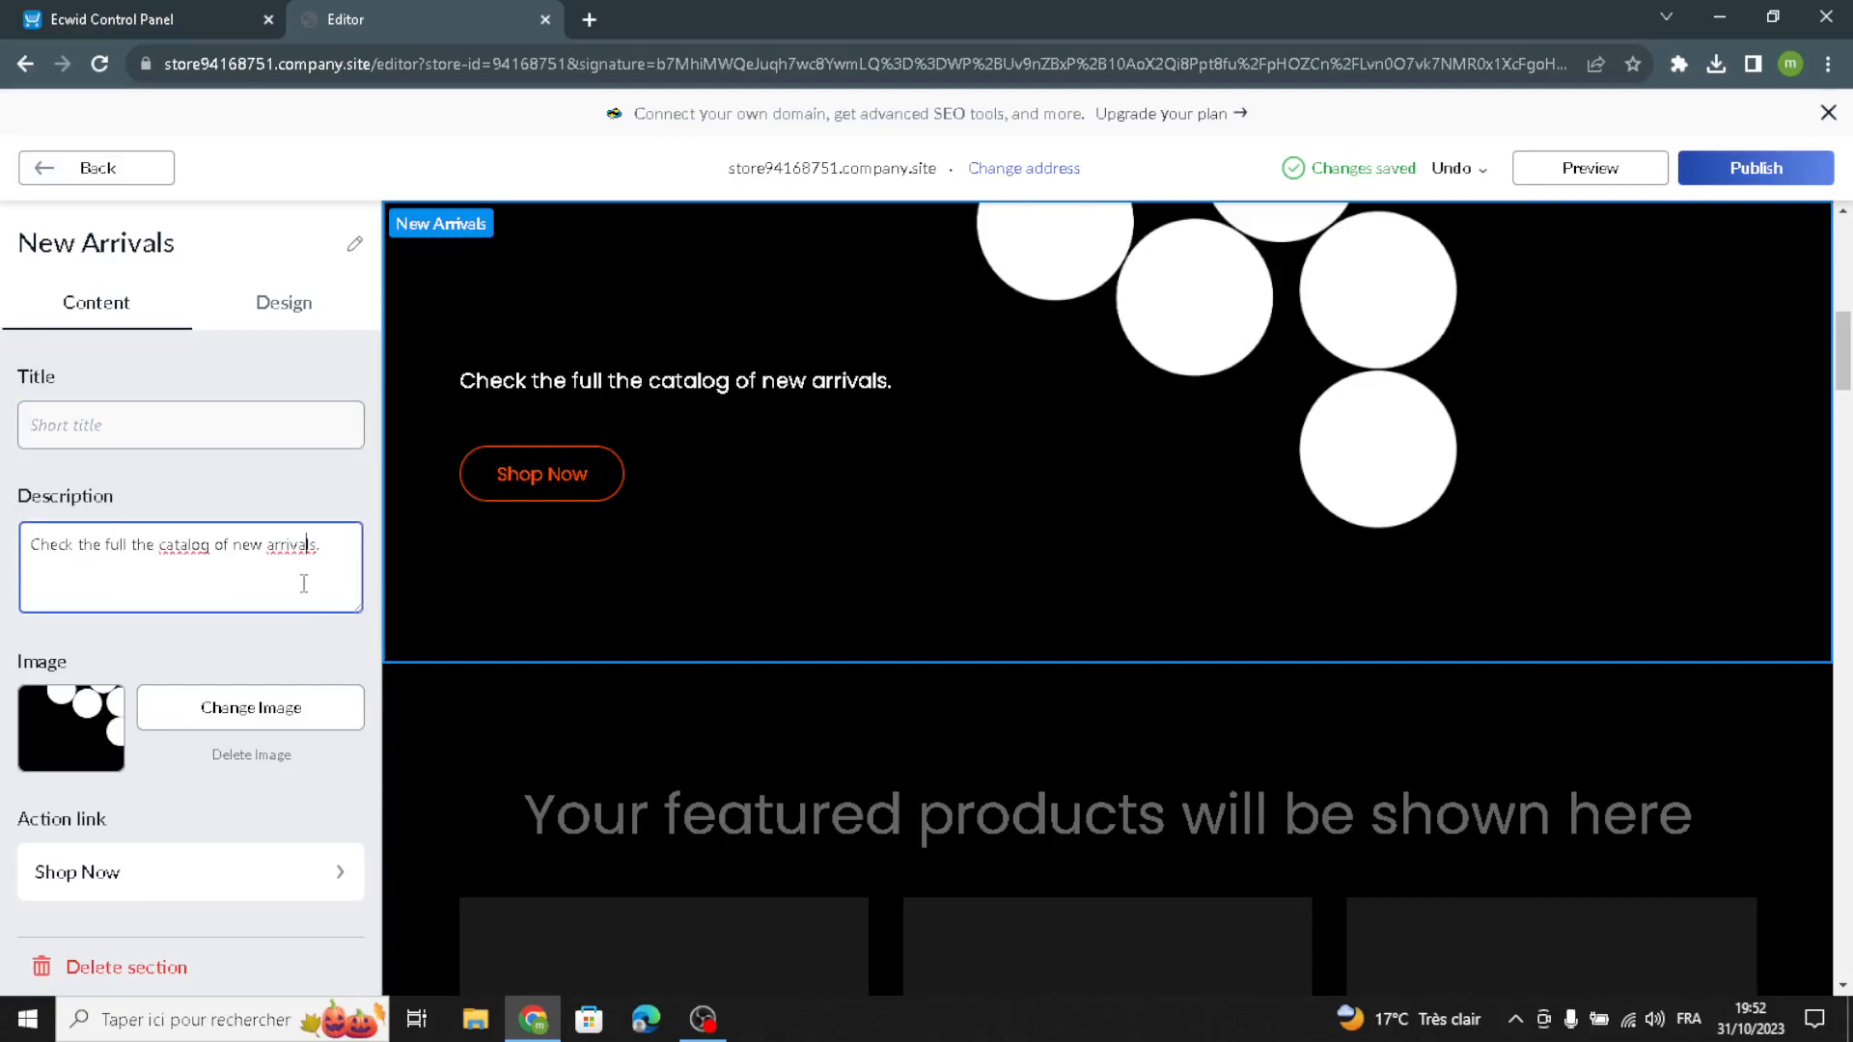
left_click_drag(318, 548, 12, 519)
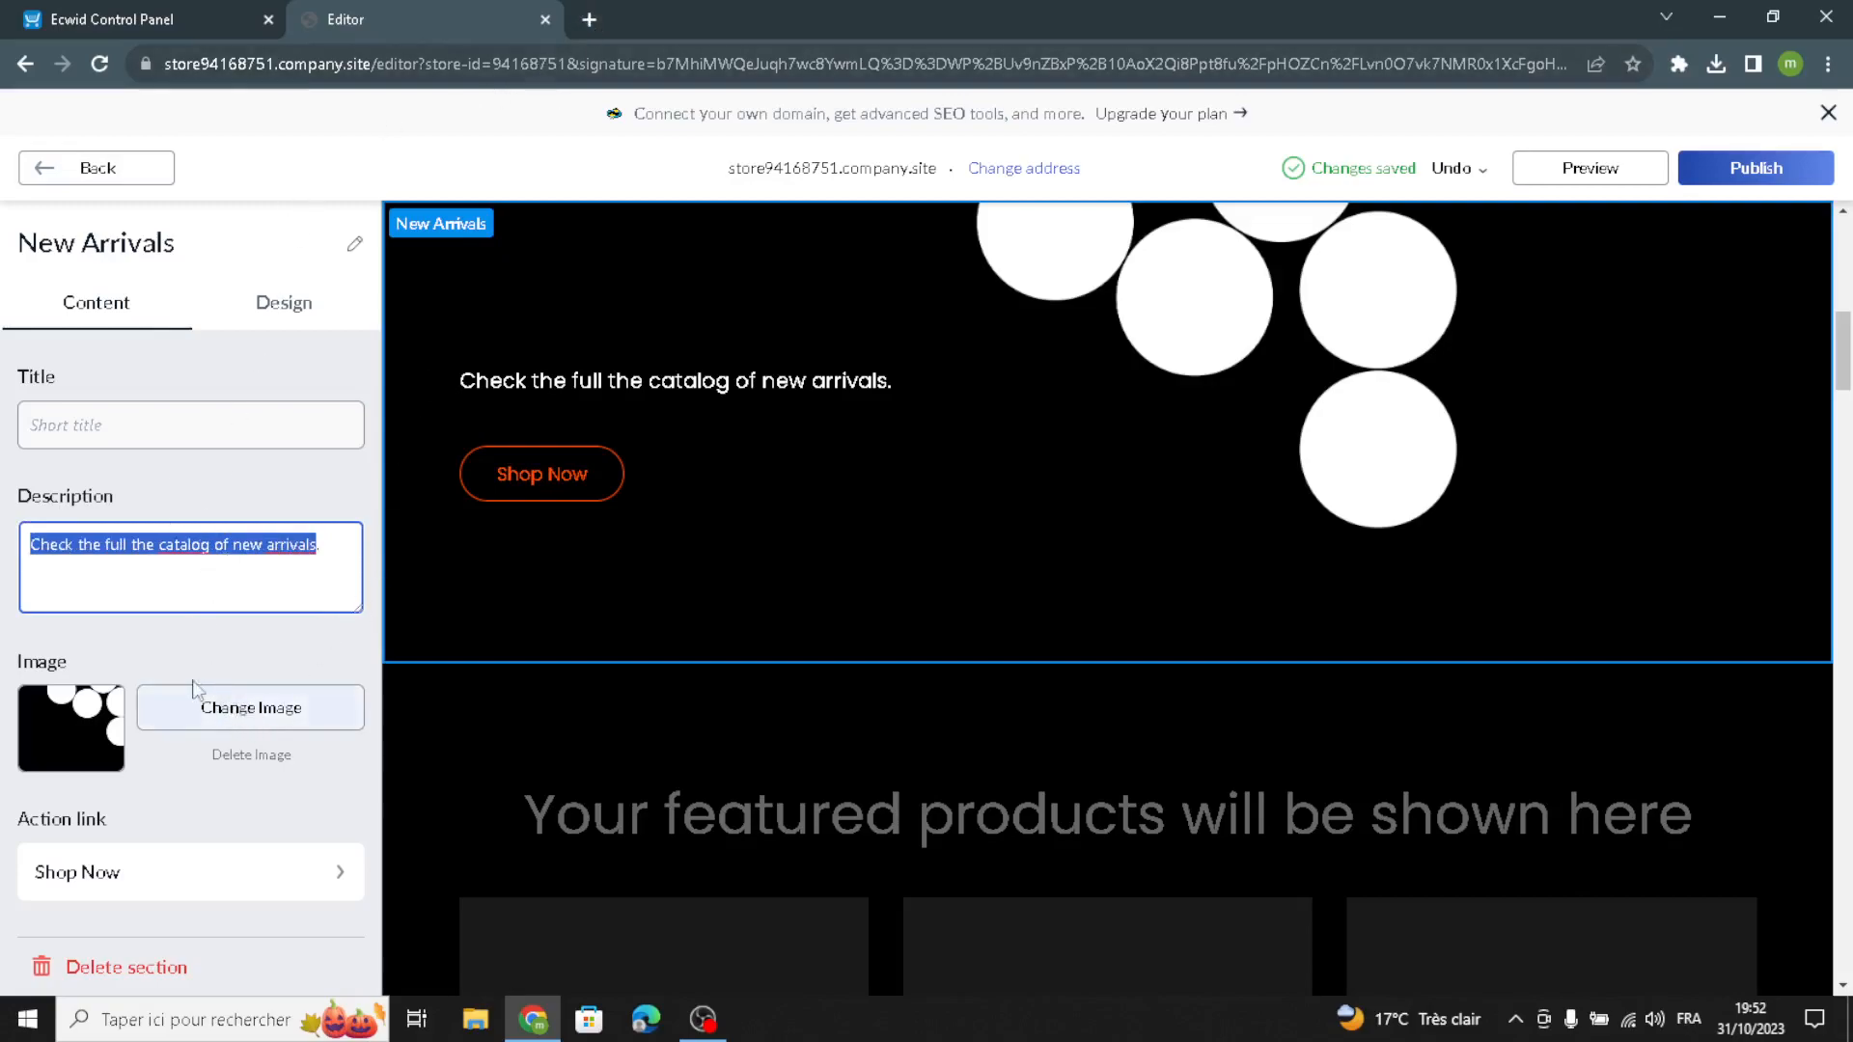
Search Google Images for "craft and art supplies" in a new browser tab
left_click(588, 19)
type("cr")
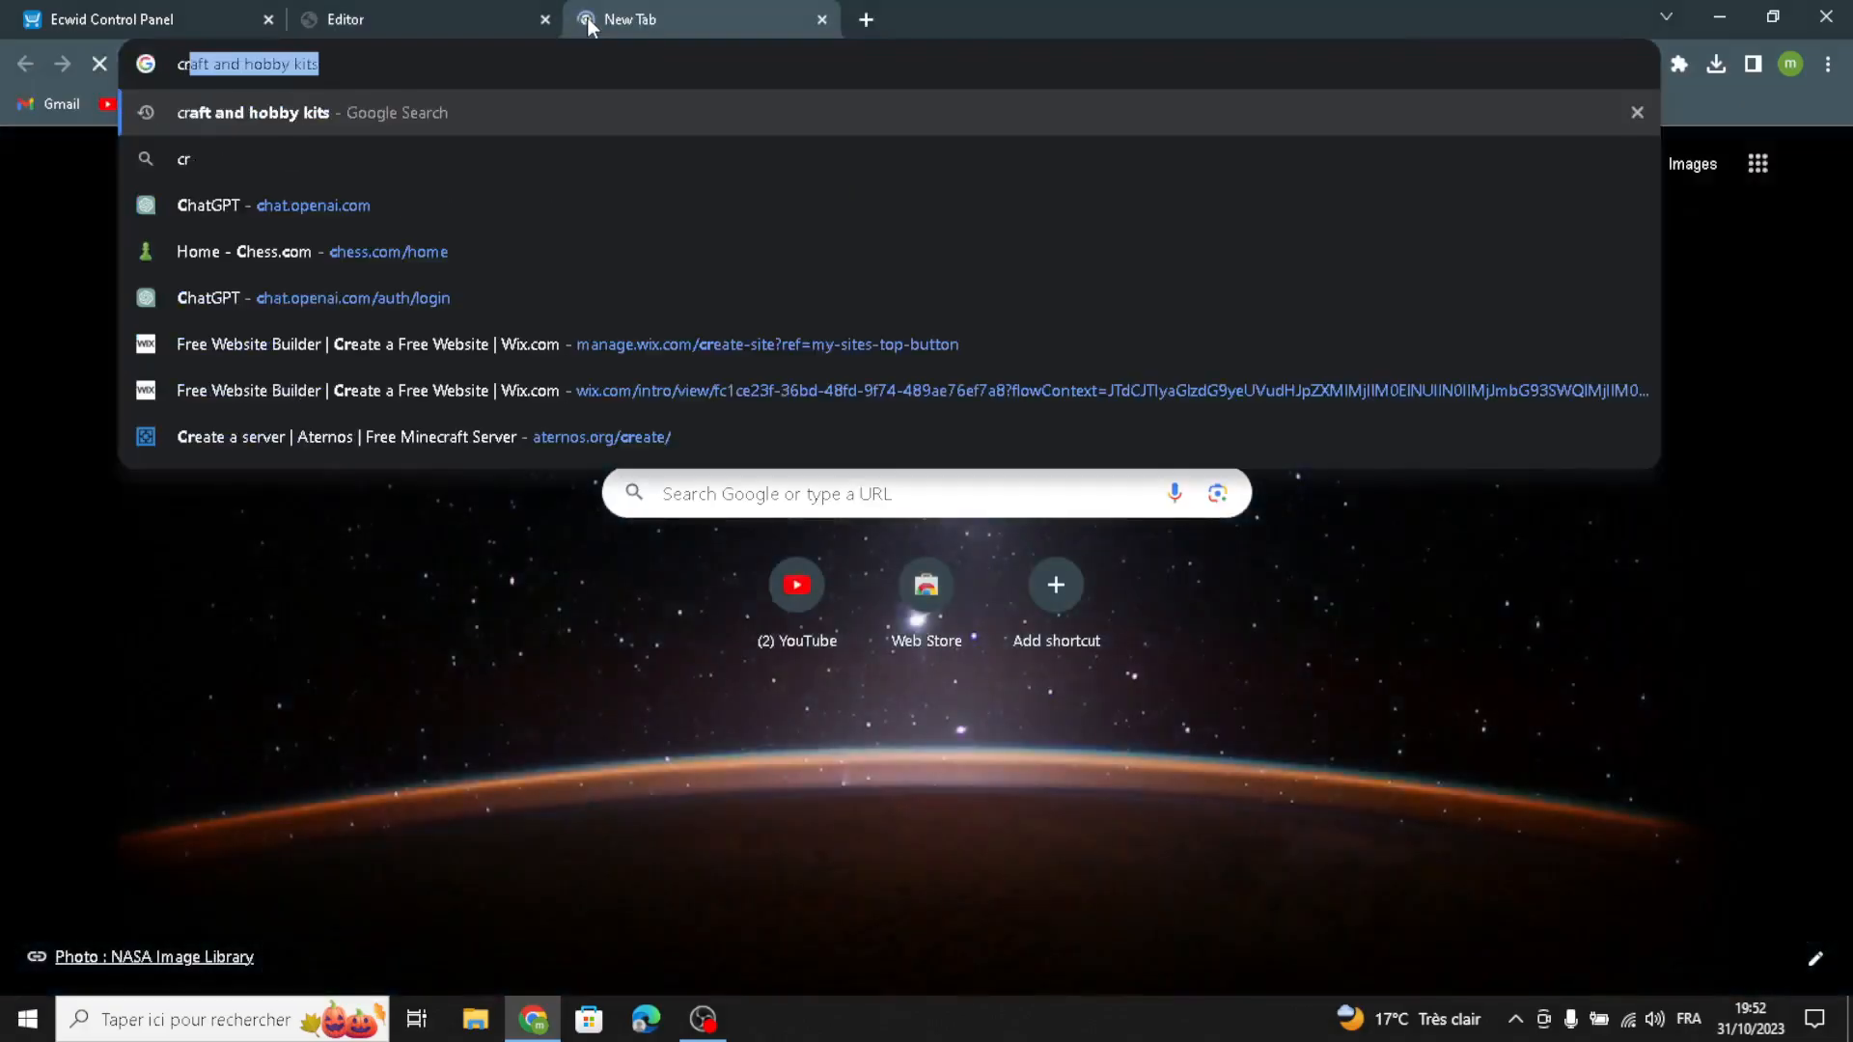
type("aft and ar")
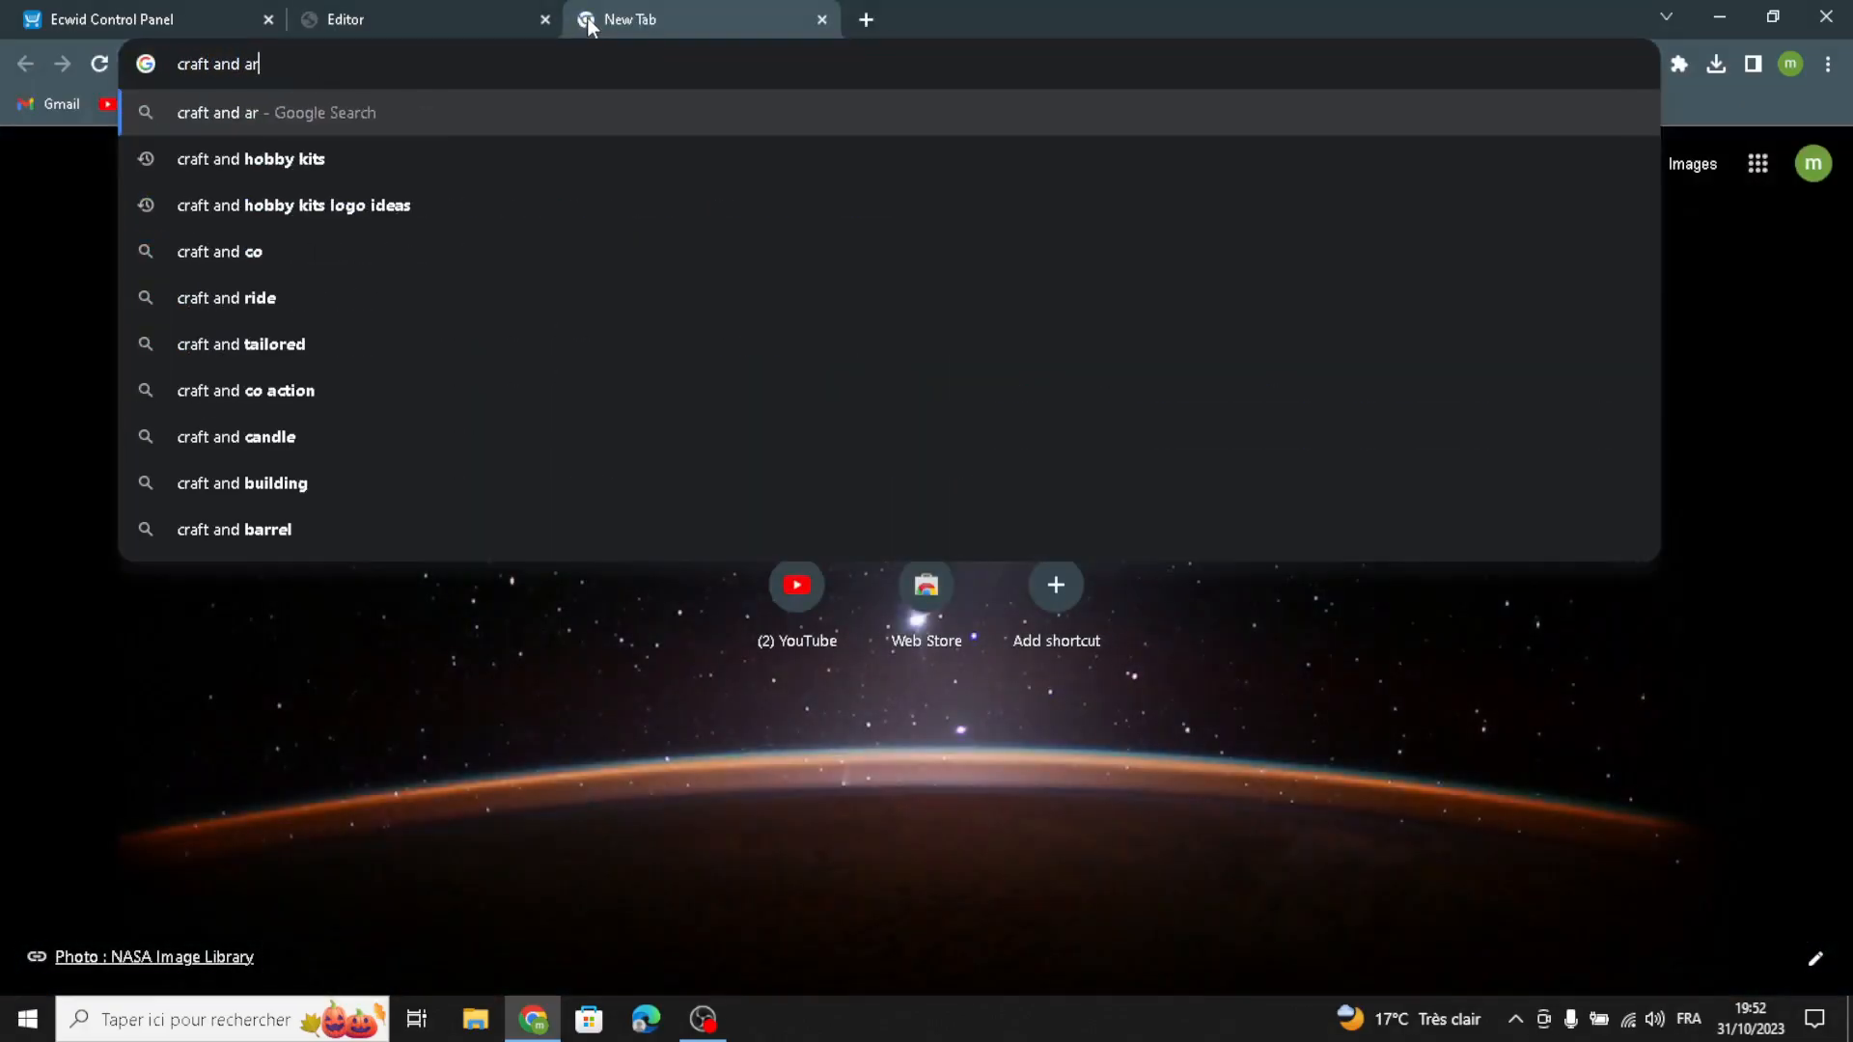
type("t supplies7")
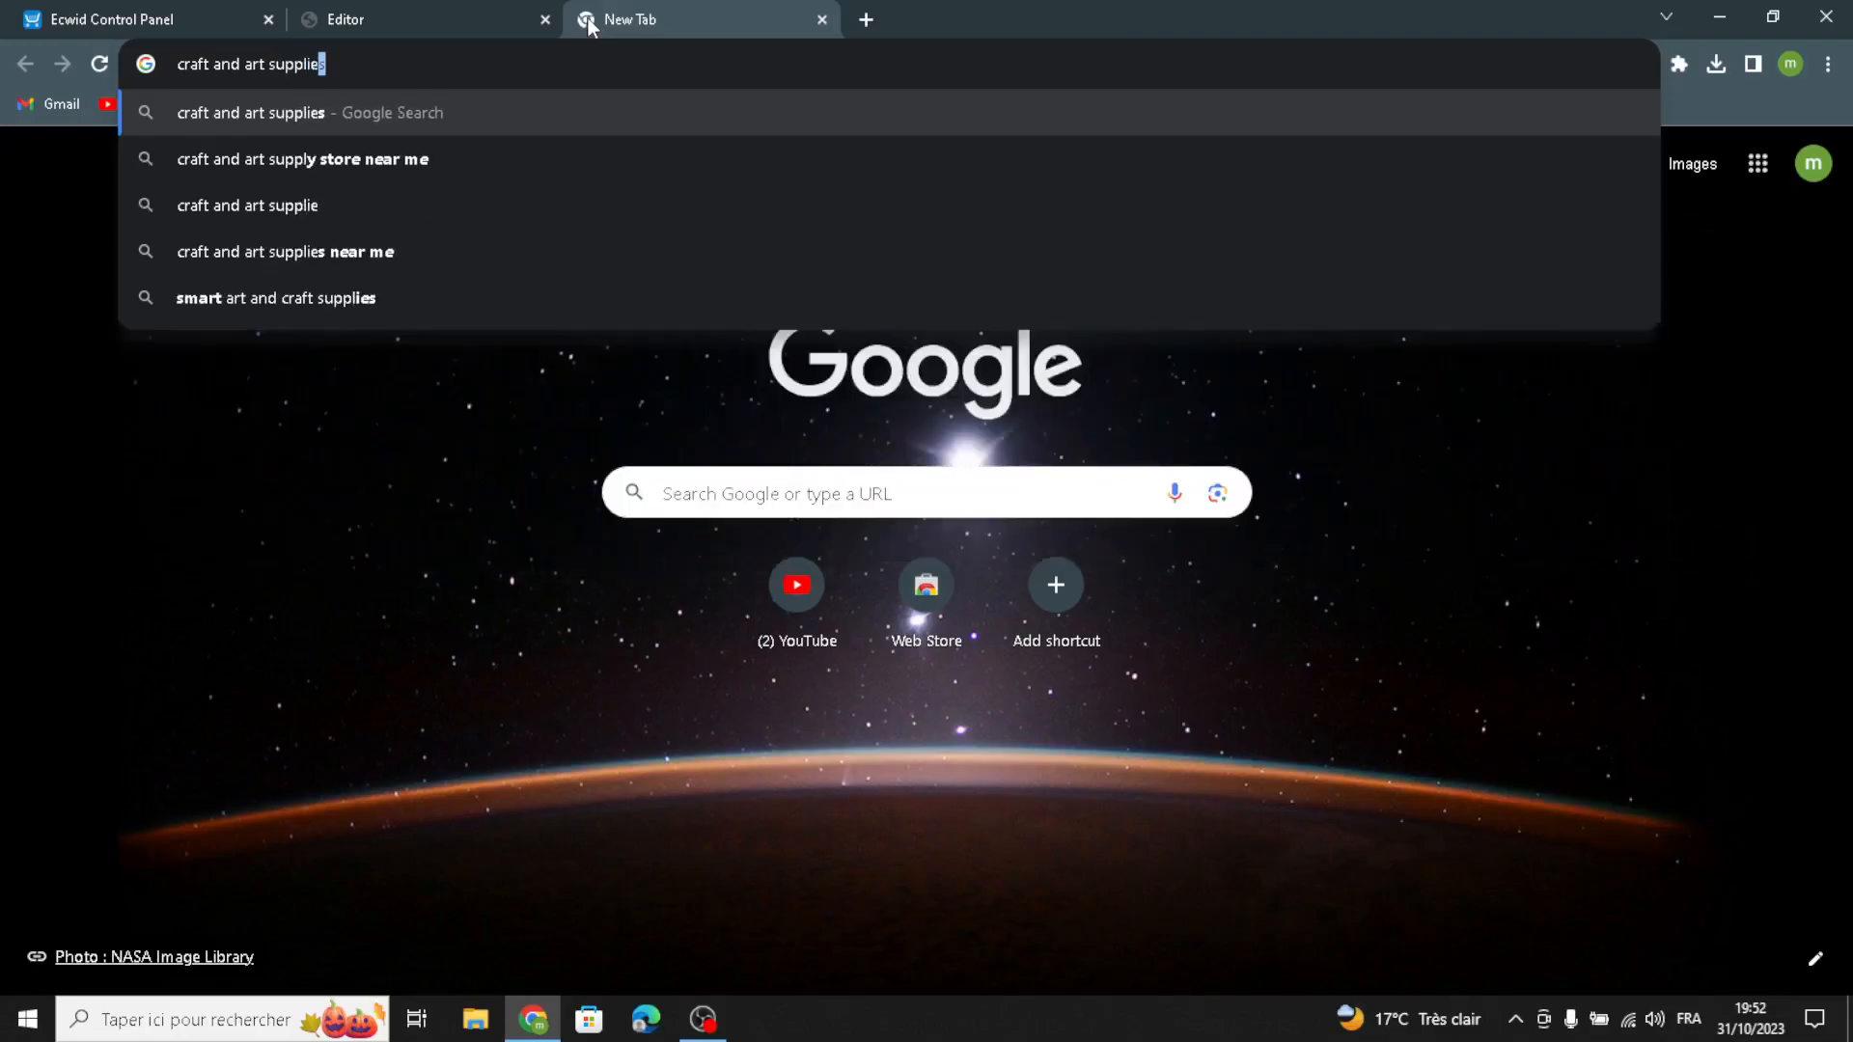
key("Return")
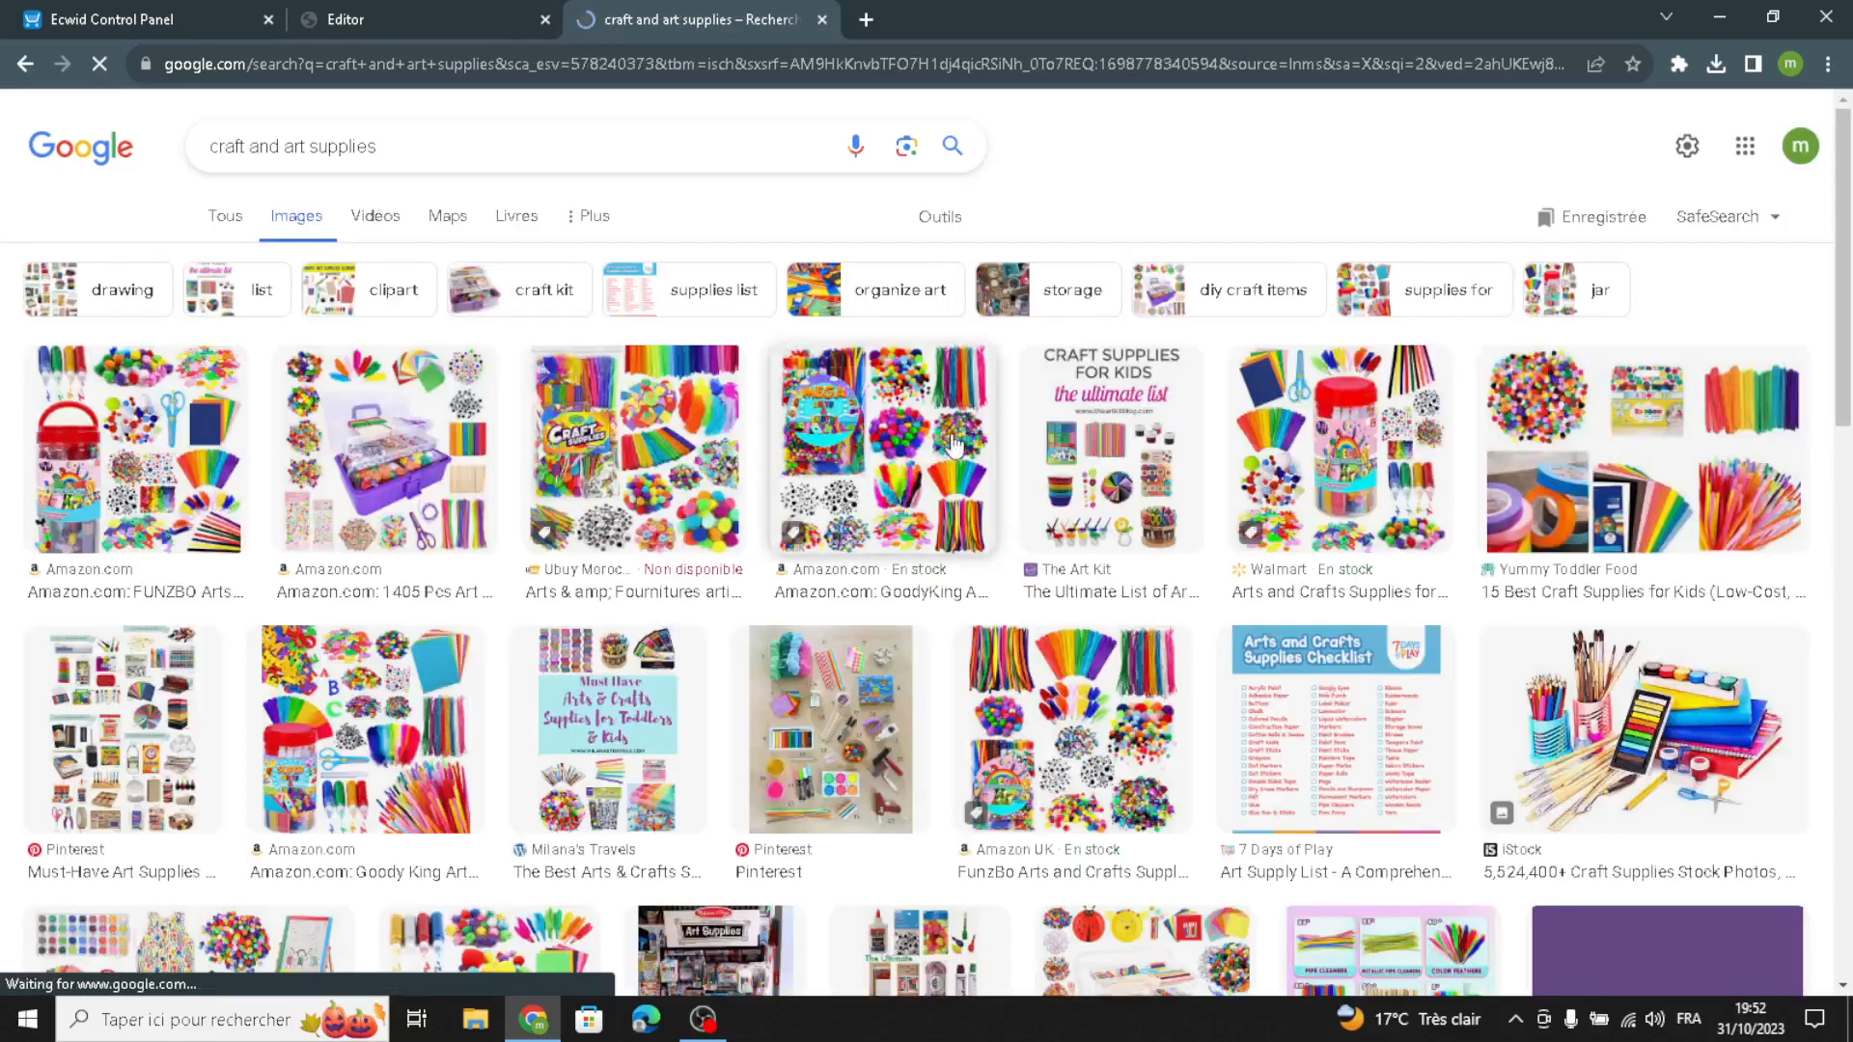
Browse the image results for a craft and art supplies picture suited to the New Arrivals section
scroll(1067, 488, "down", 5)
scroll(1085, 493, "down", 5)
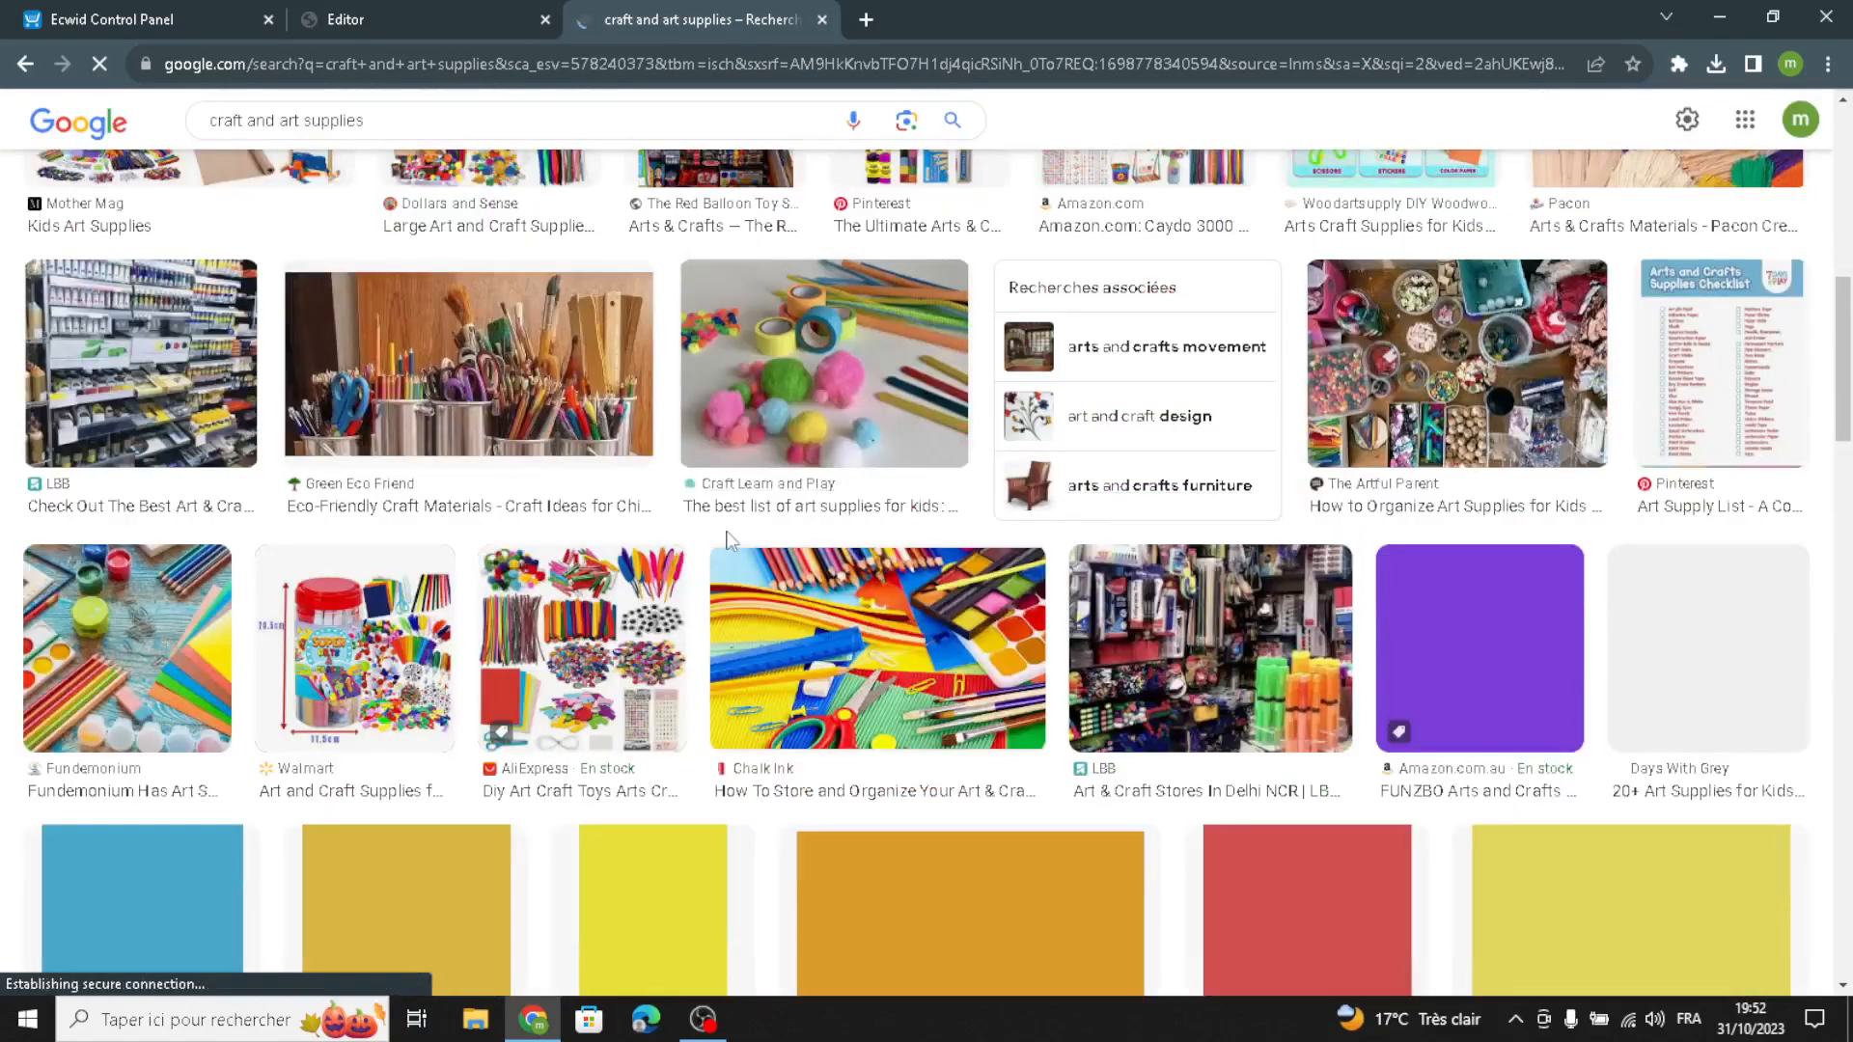
scroll(772, 550, "down", 5)
scroll(772, 550, "down", 5)
scroll(786, 560, "down", 5)
scroll(791, 568, "down", 5)
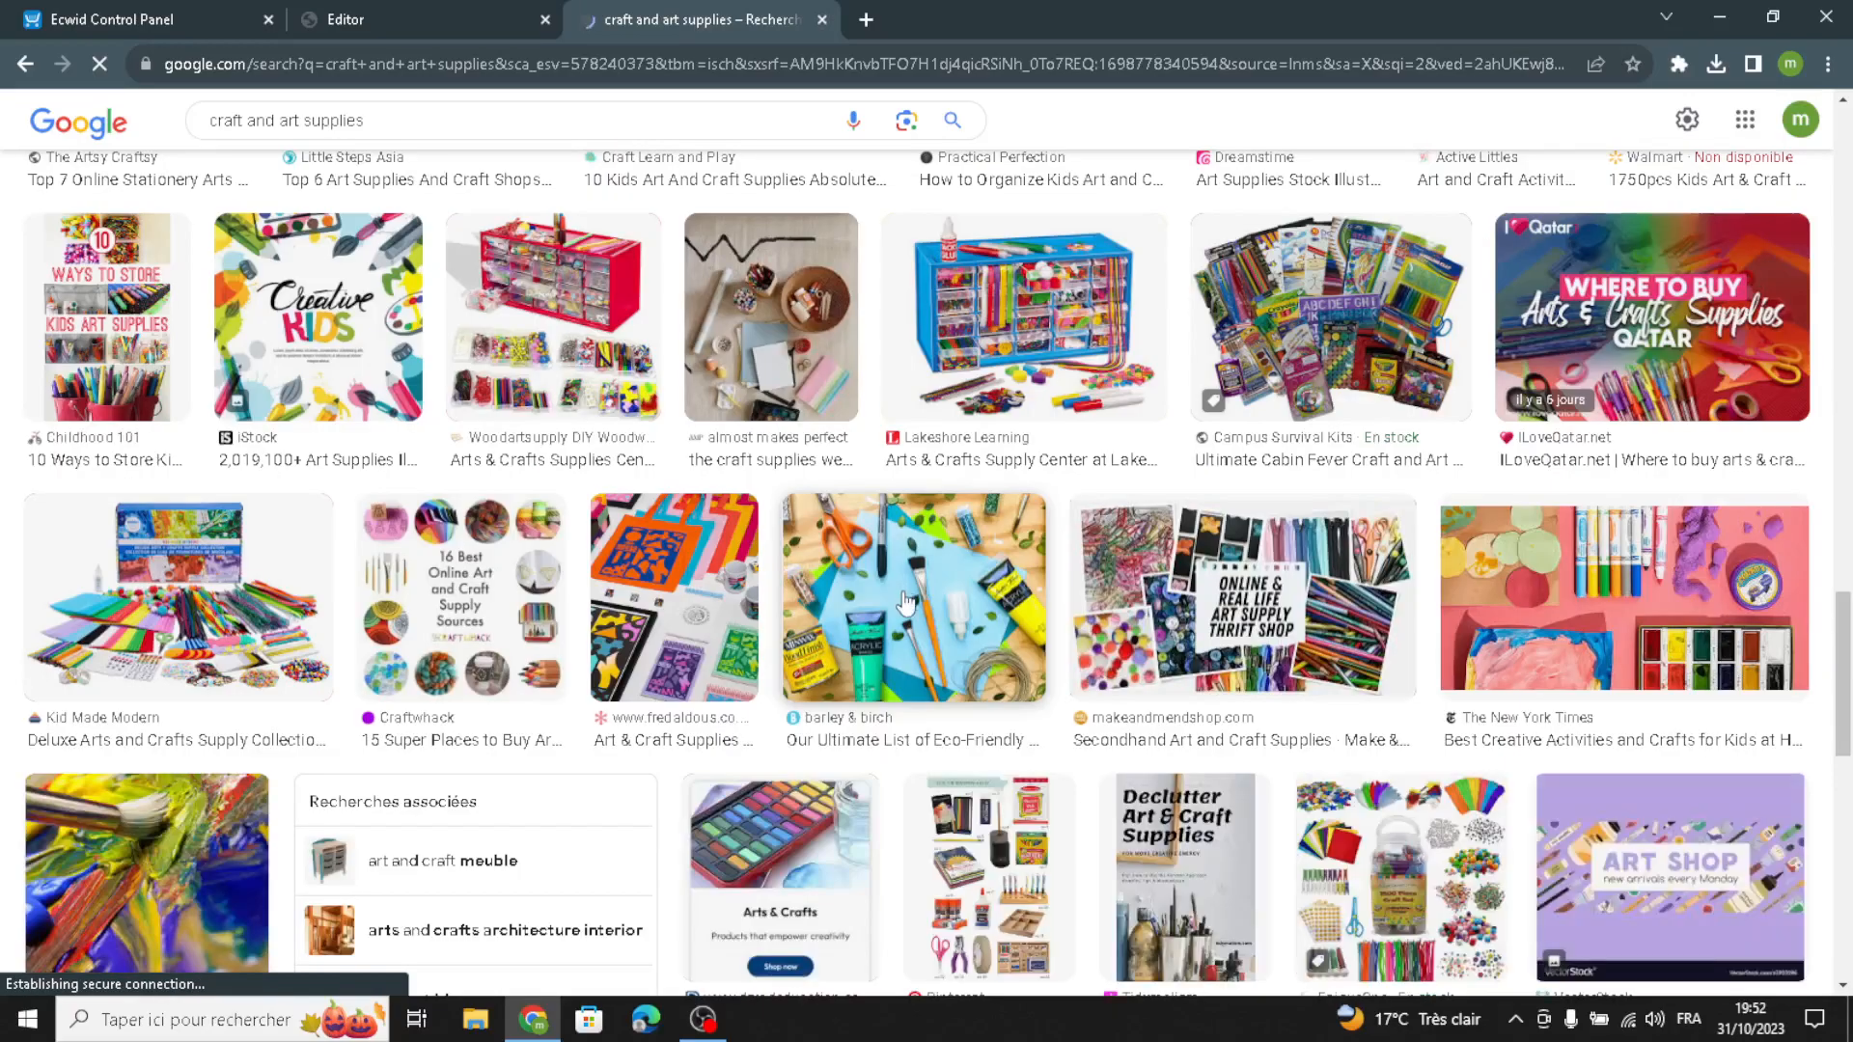
scroll(868, 589, "down", 5)
scroll(897, 600, "down", 5)
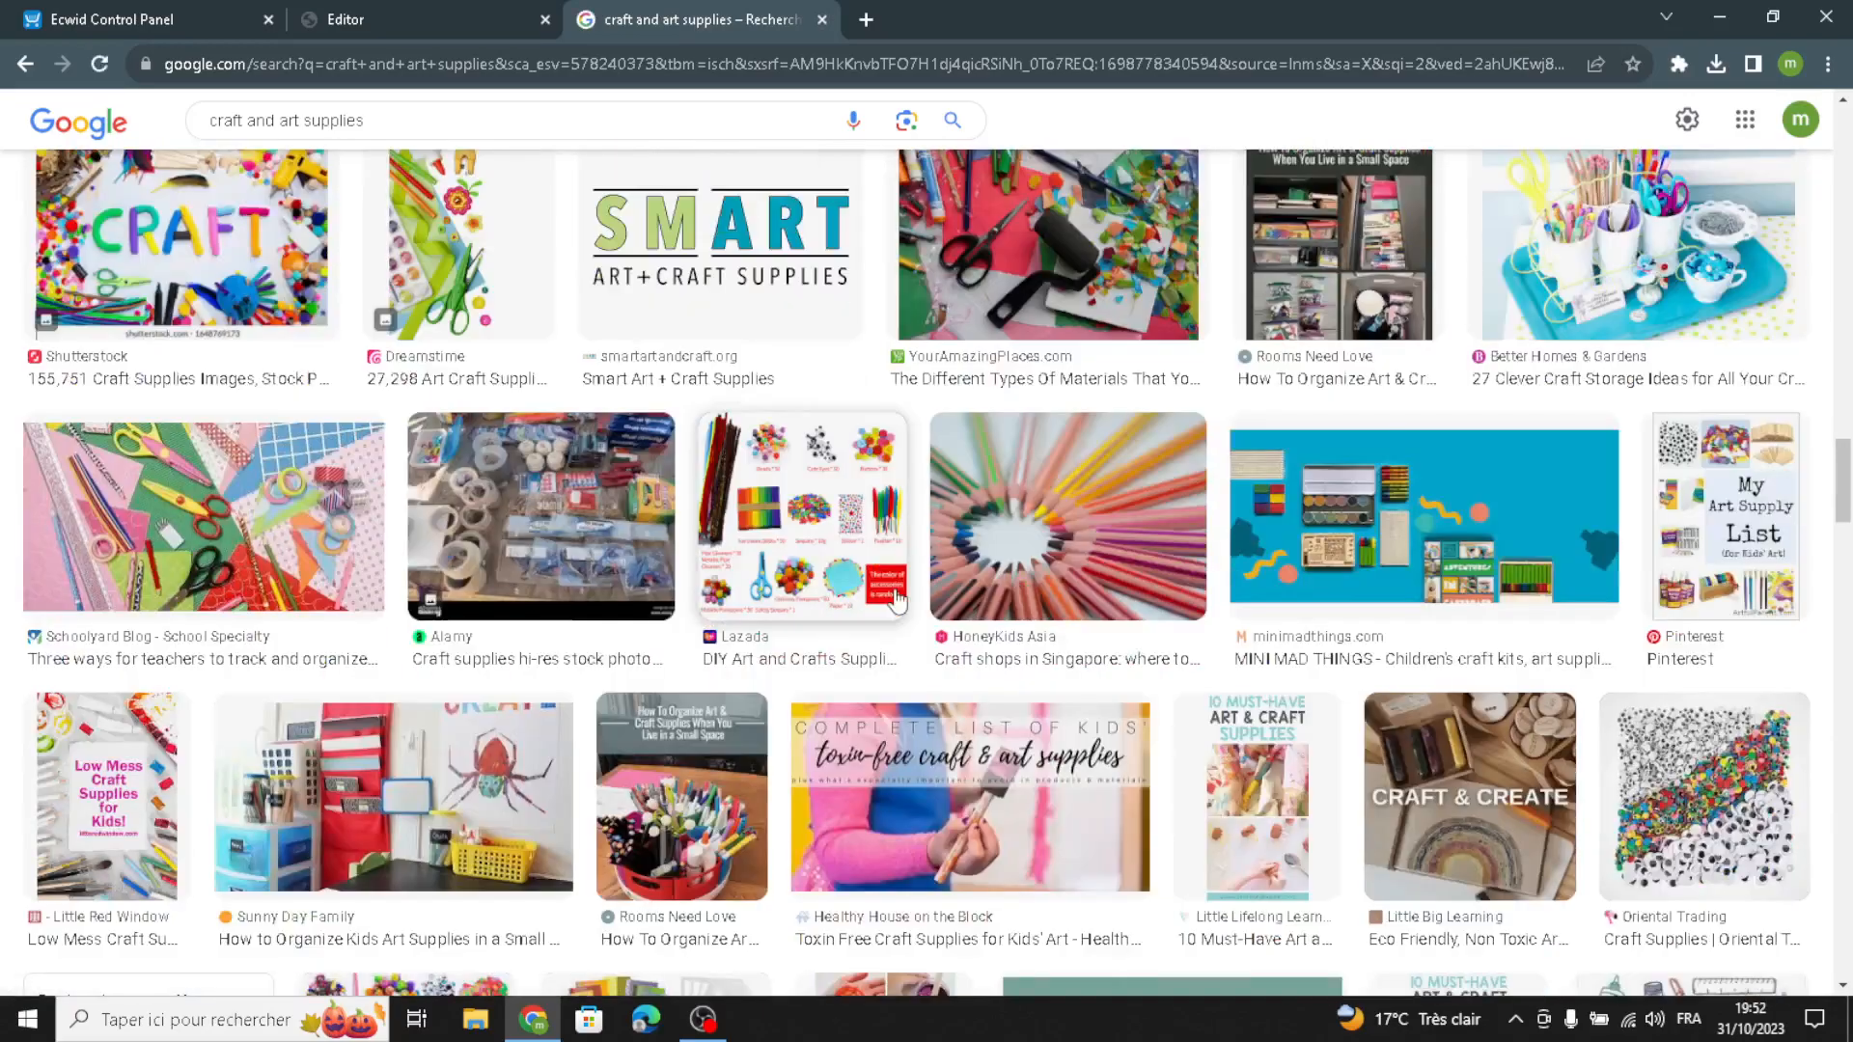
scroll(896, 602, "down", 5)
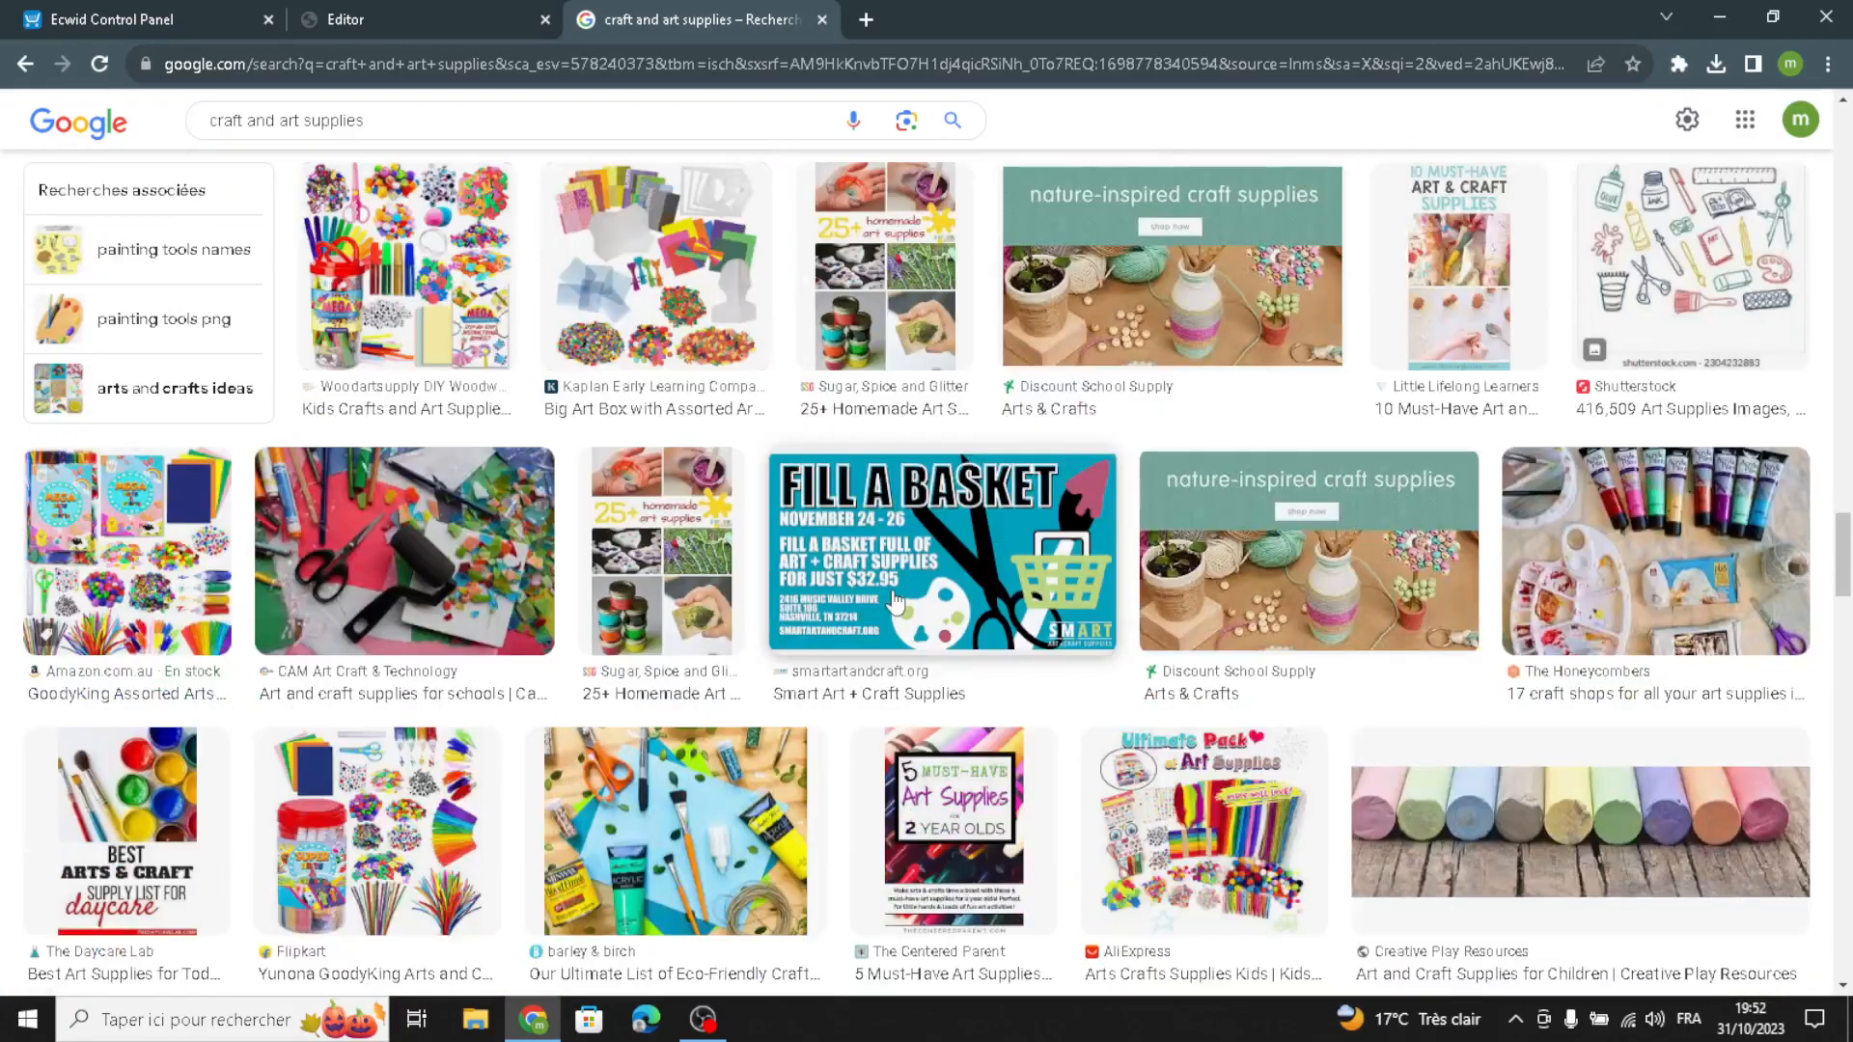
scroll(894, 601, "down", 8)
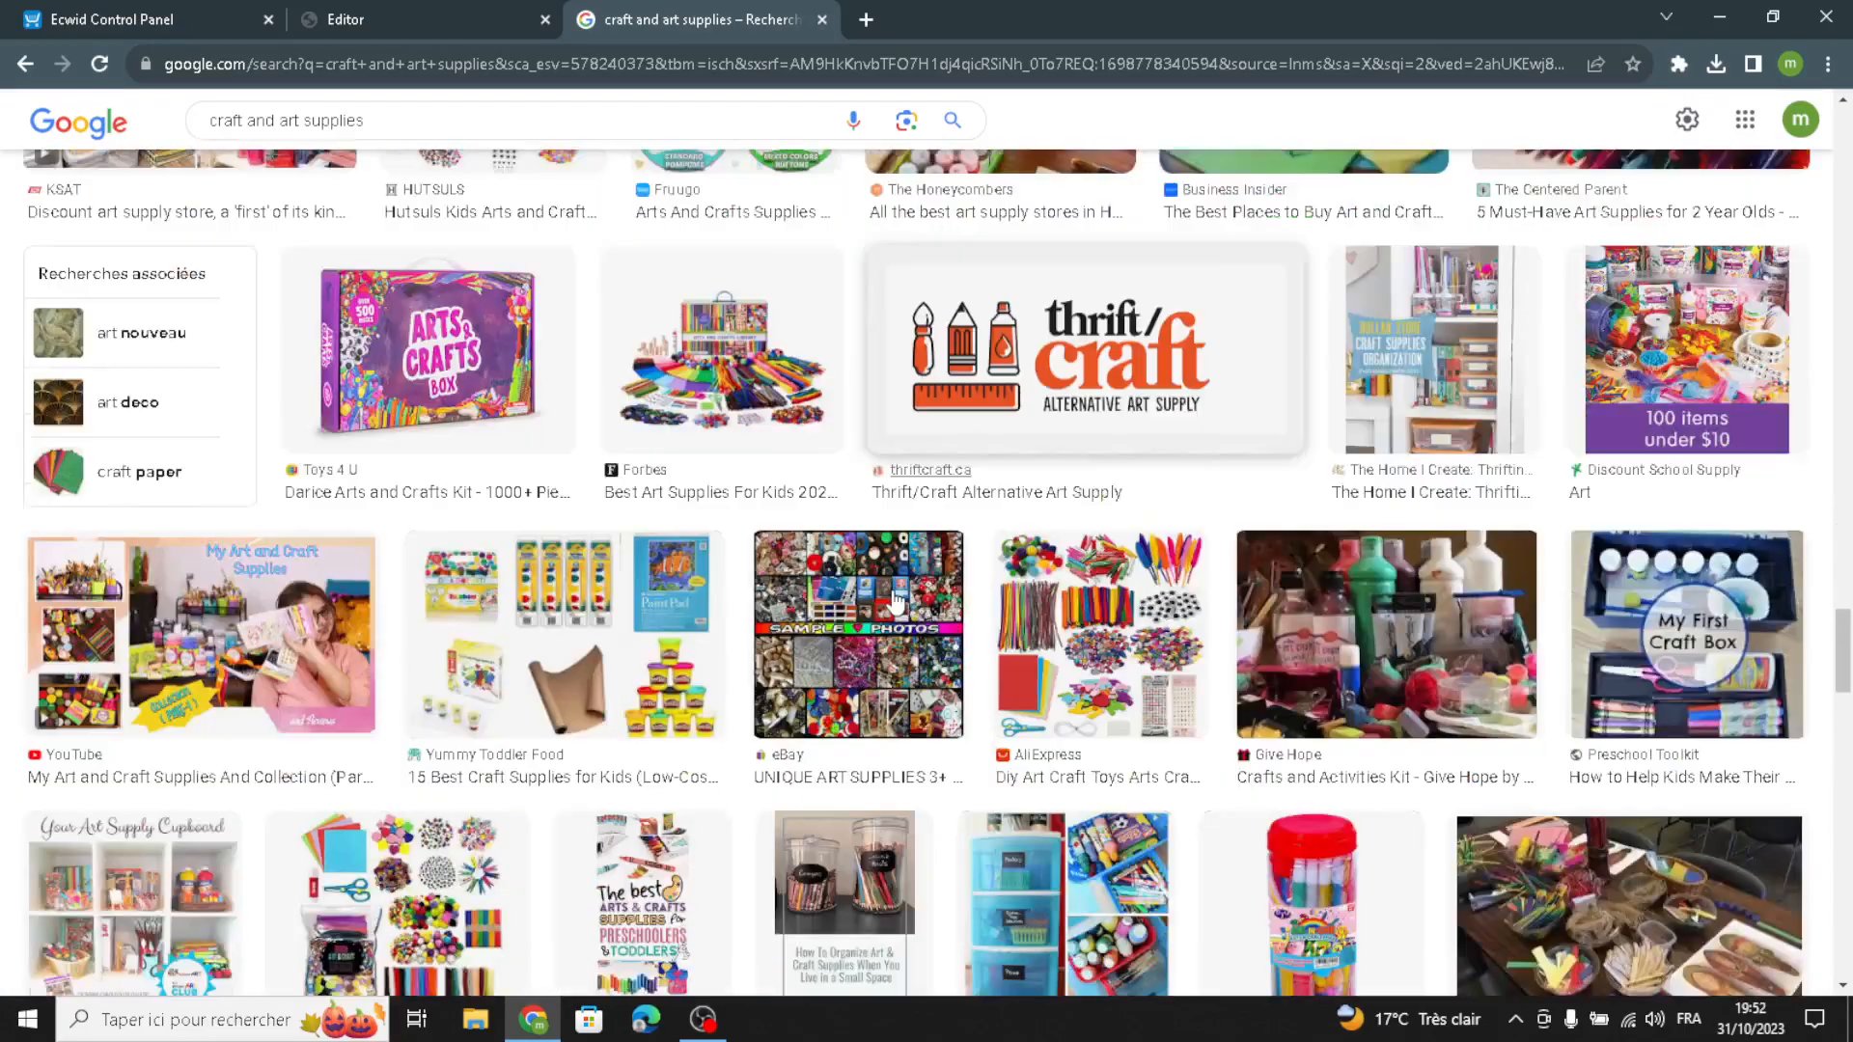
scroll(894, 600, "down", 8)
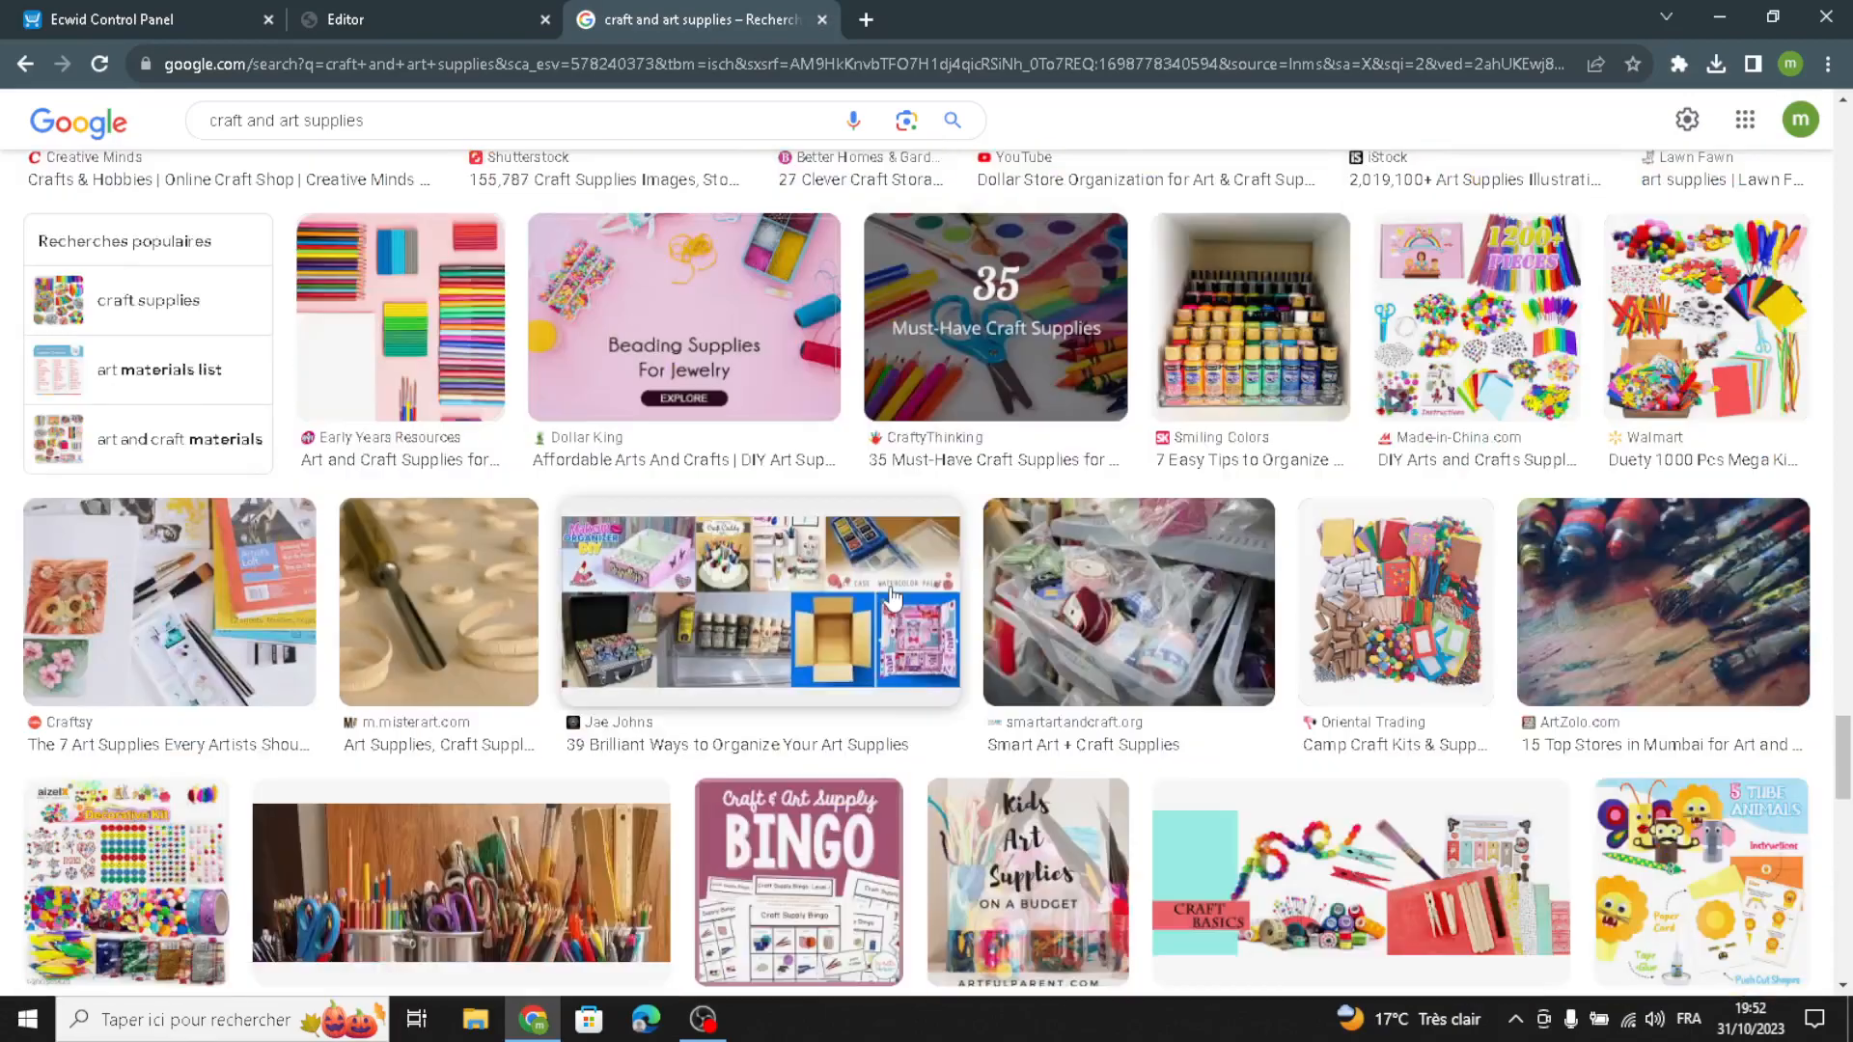
scroll(894, 600, "down", 2)
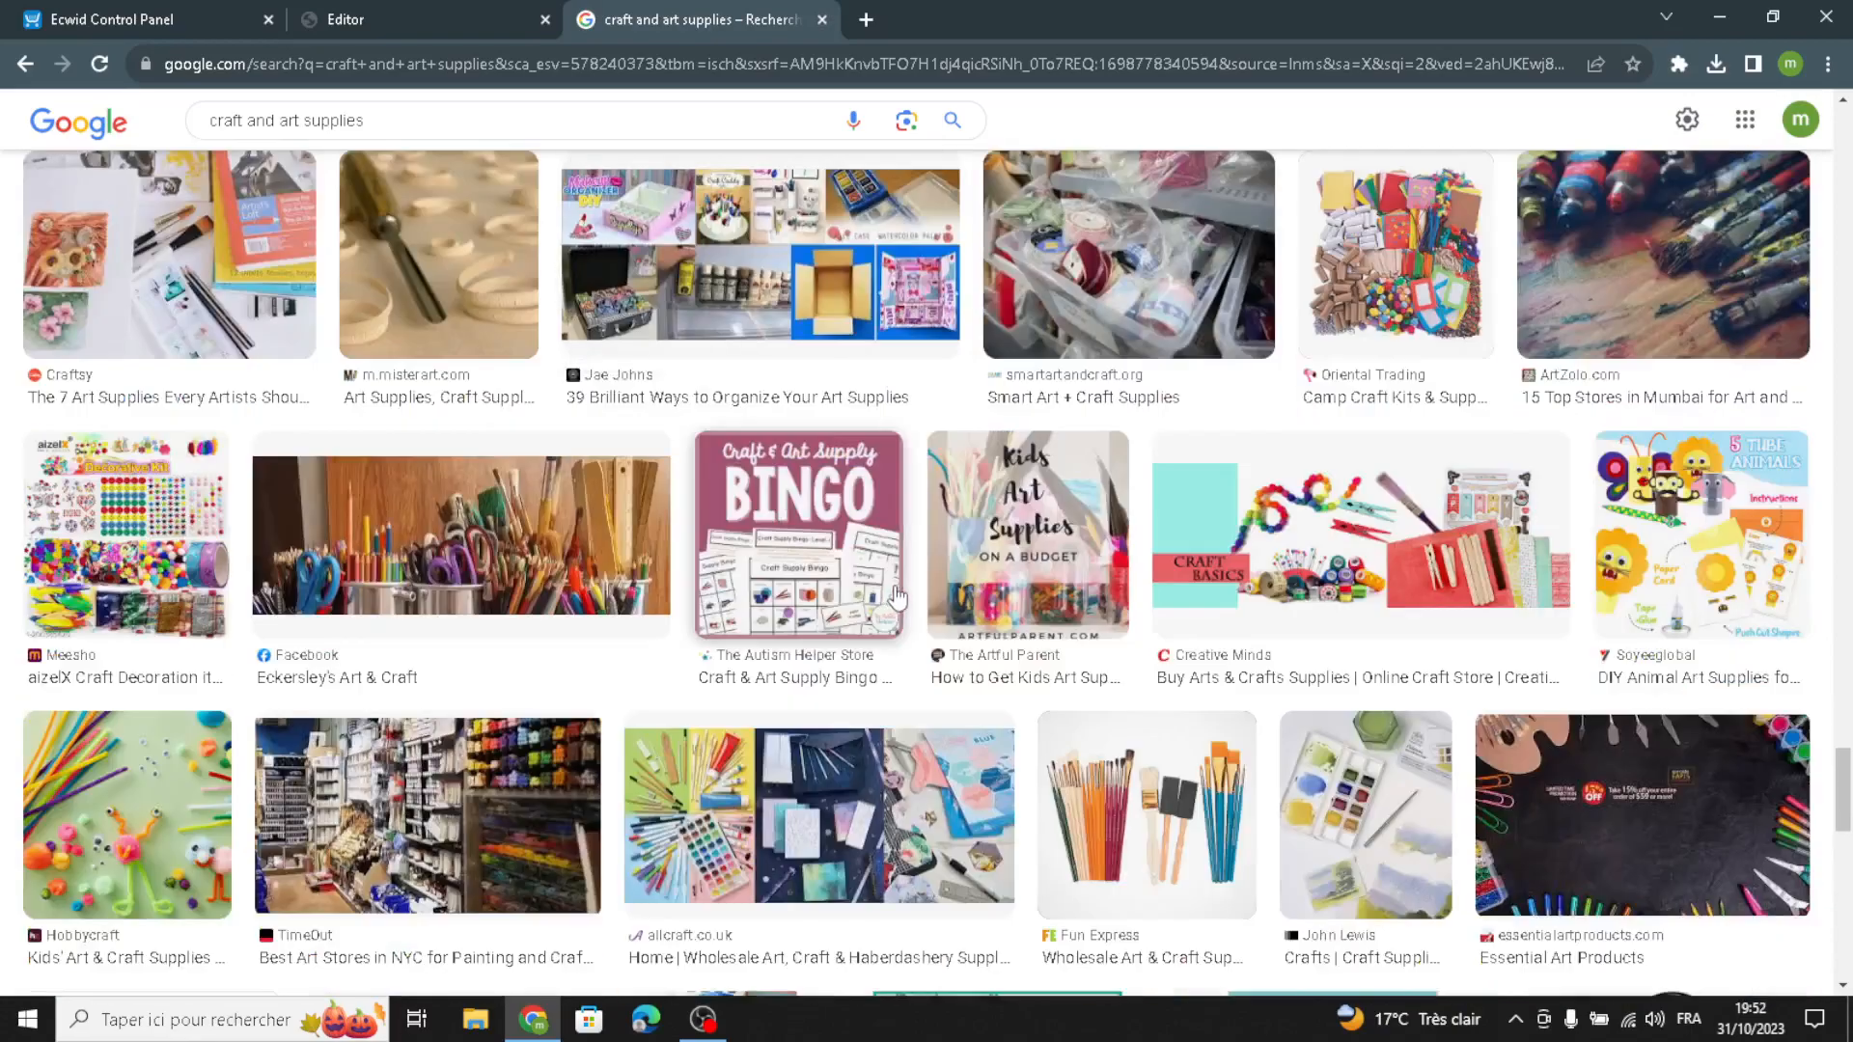
scroll(897, 597, "down", 3)
Preview the Essential Art Products picture, but save the TimeOut art store picture to the downloads folder as image.jpg
left_click(1706, 661)
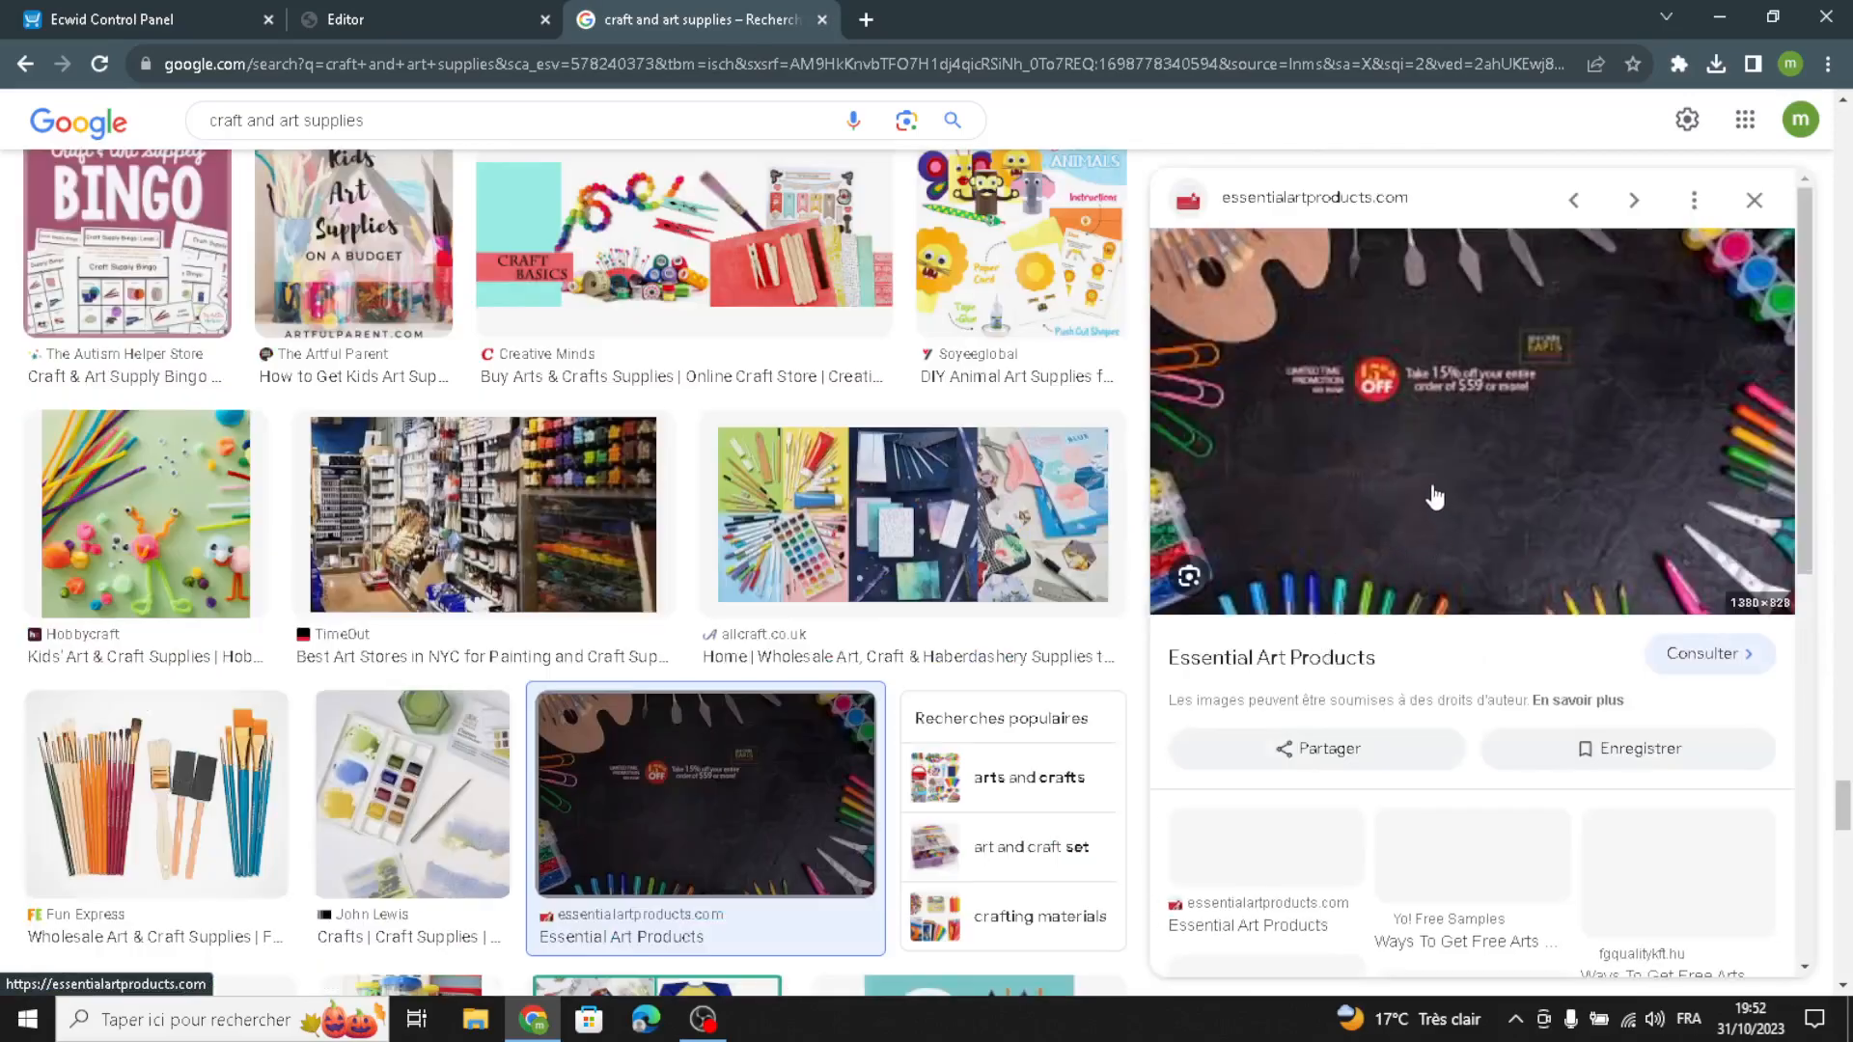
right_click(1416, 429)
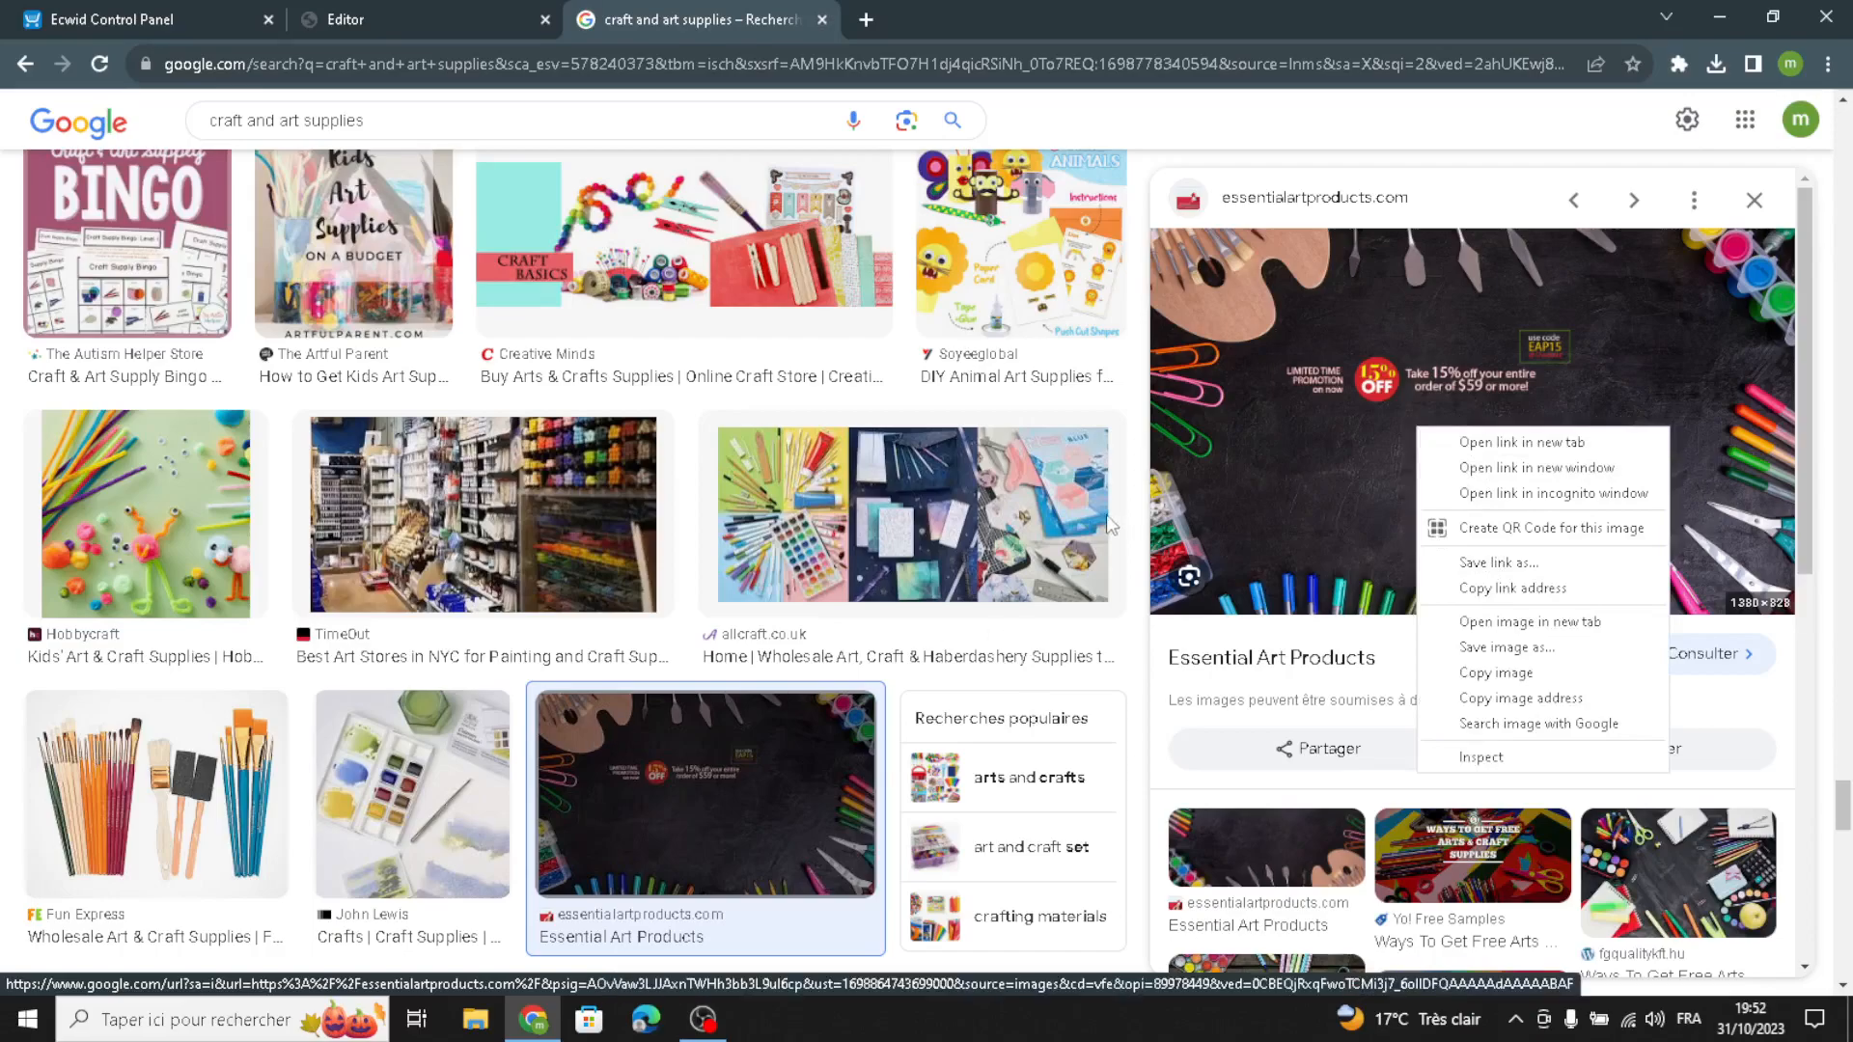
left_click(602, 540)
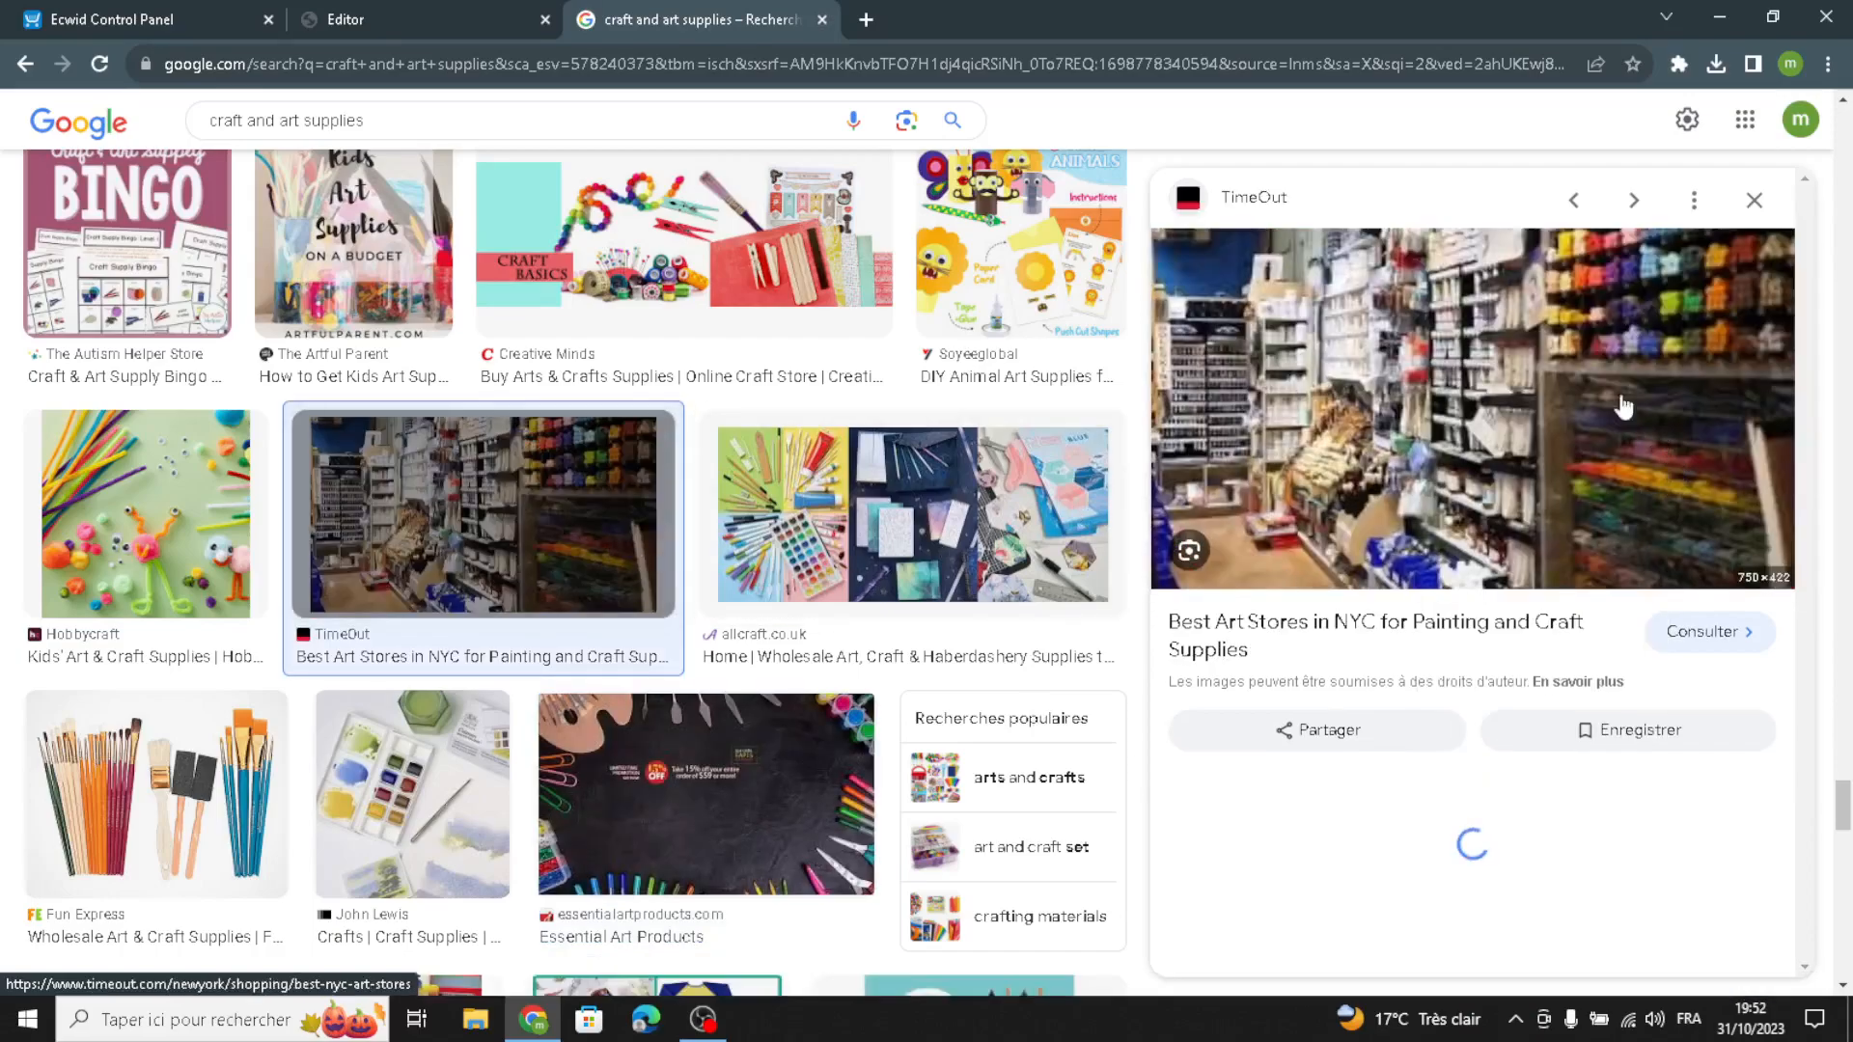
right_click(1469, 410)
left_click(1564, 664)
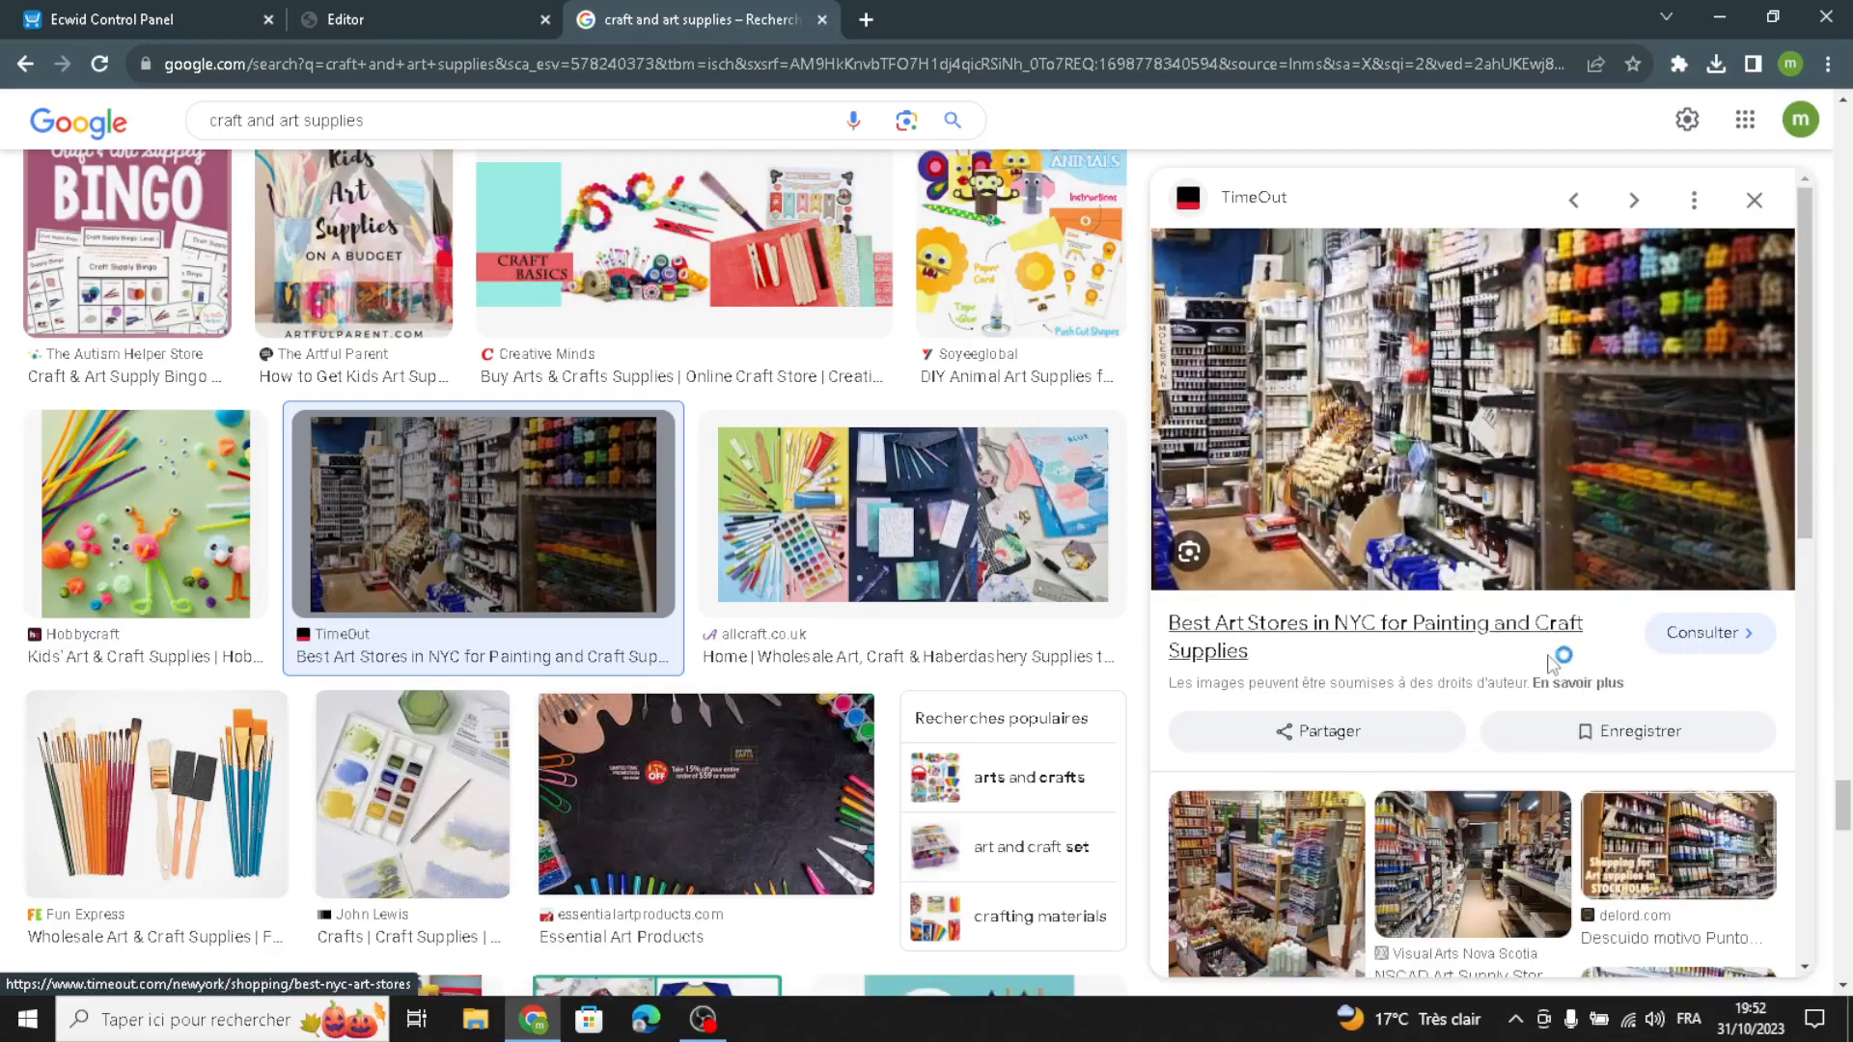
scroll(652, 406, "up", 4)
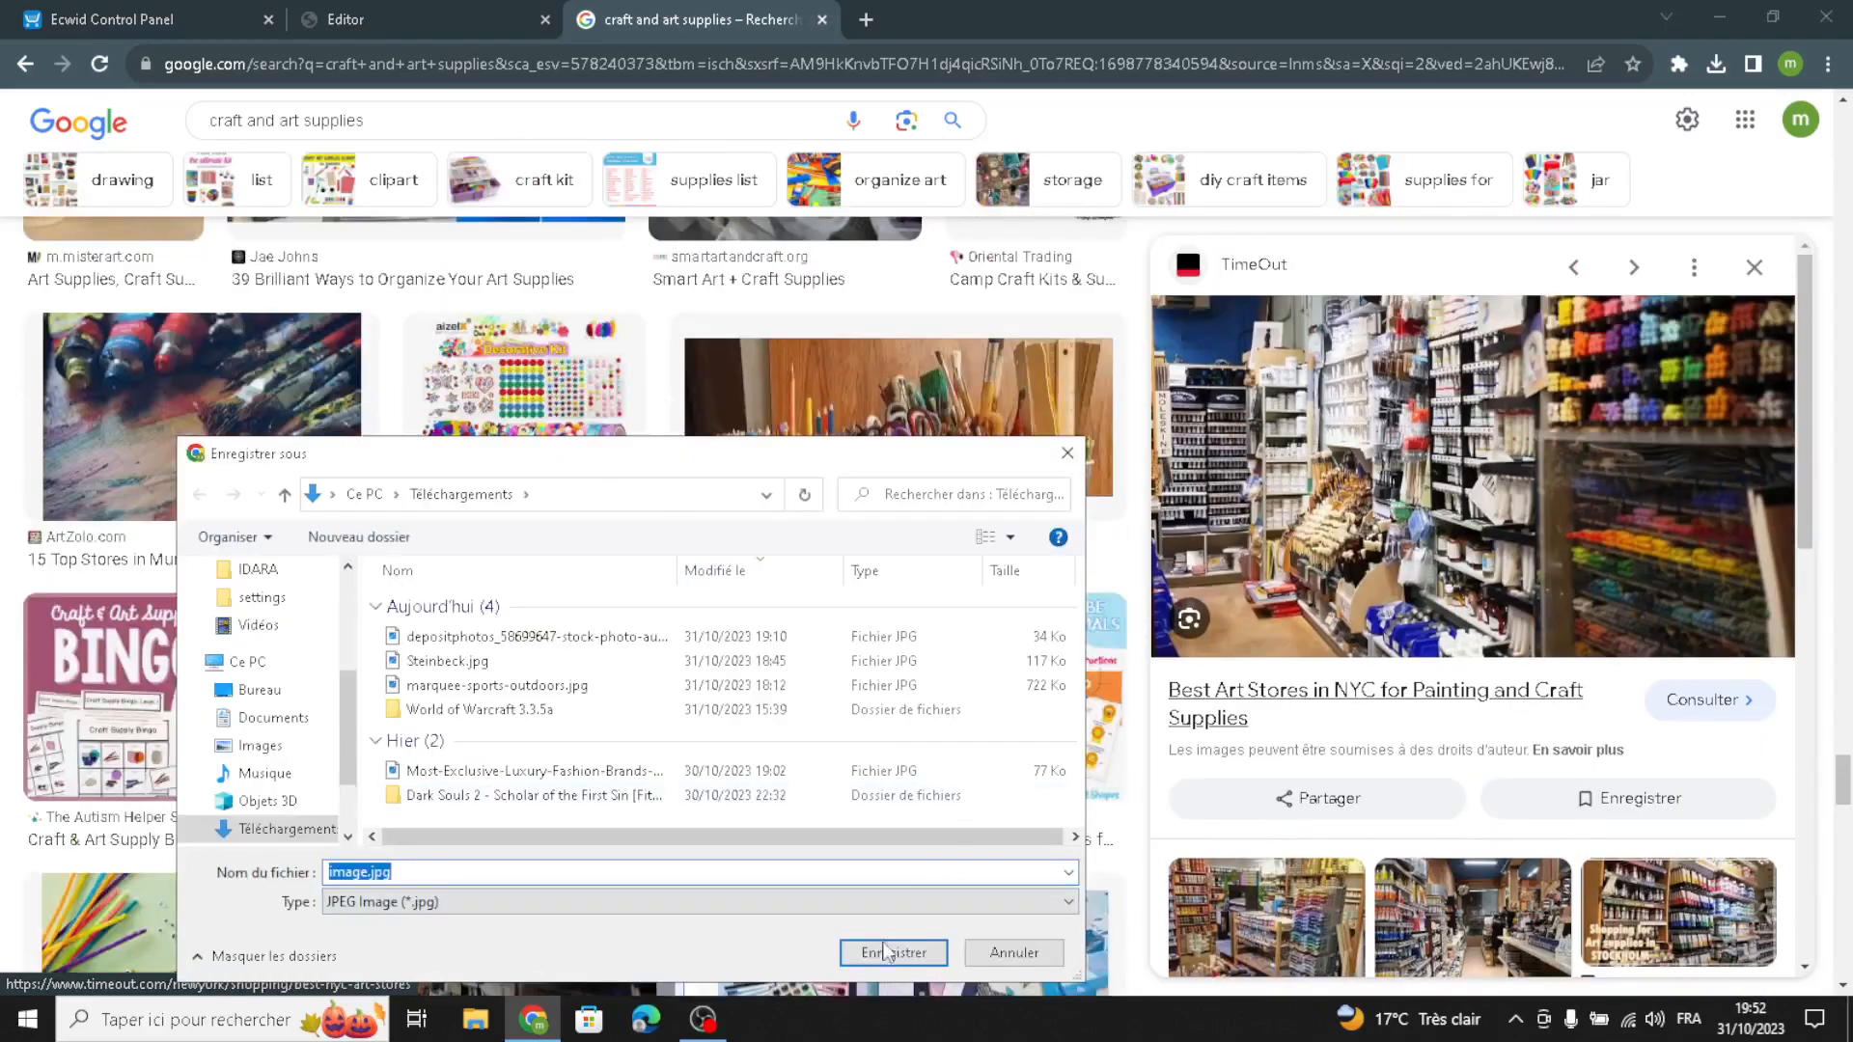
left_click(897, 953)
Return to the website editor and replace the New Arrivals section's image with image.jpg
left_click(352, 14)
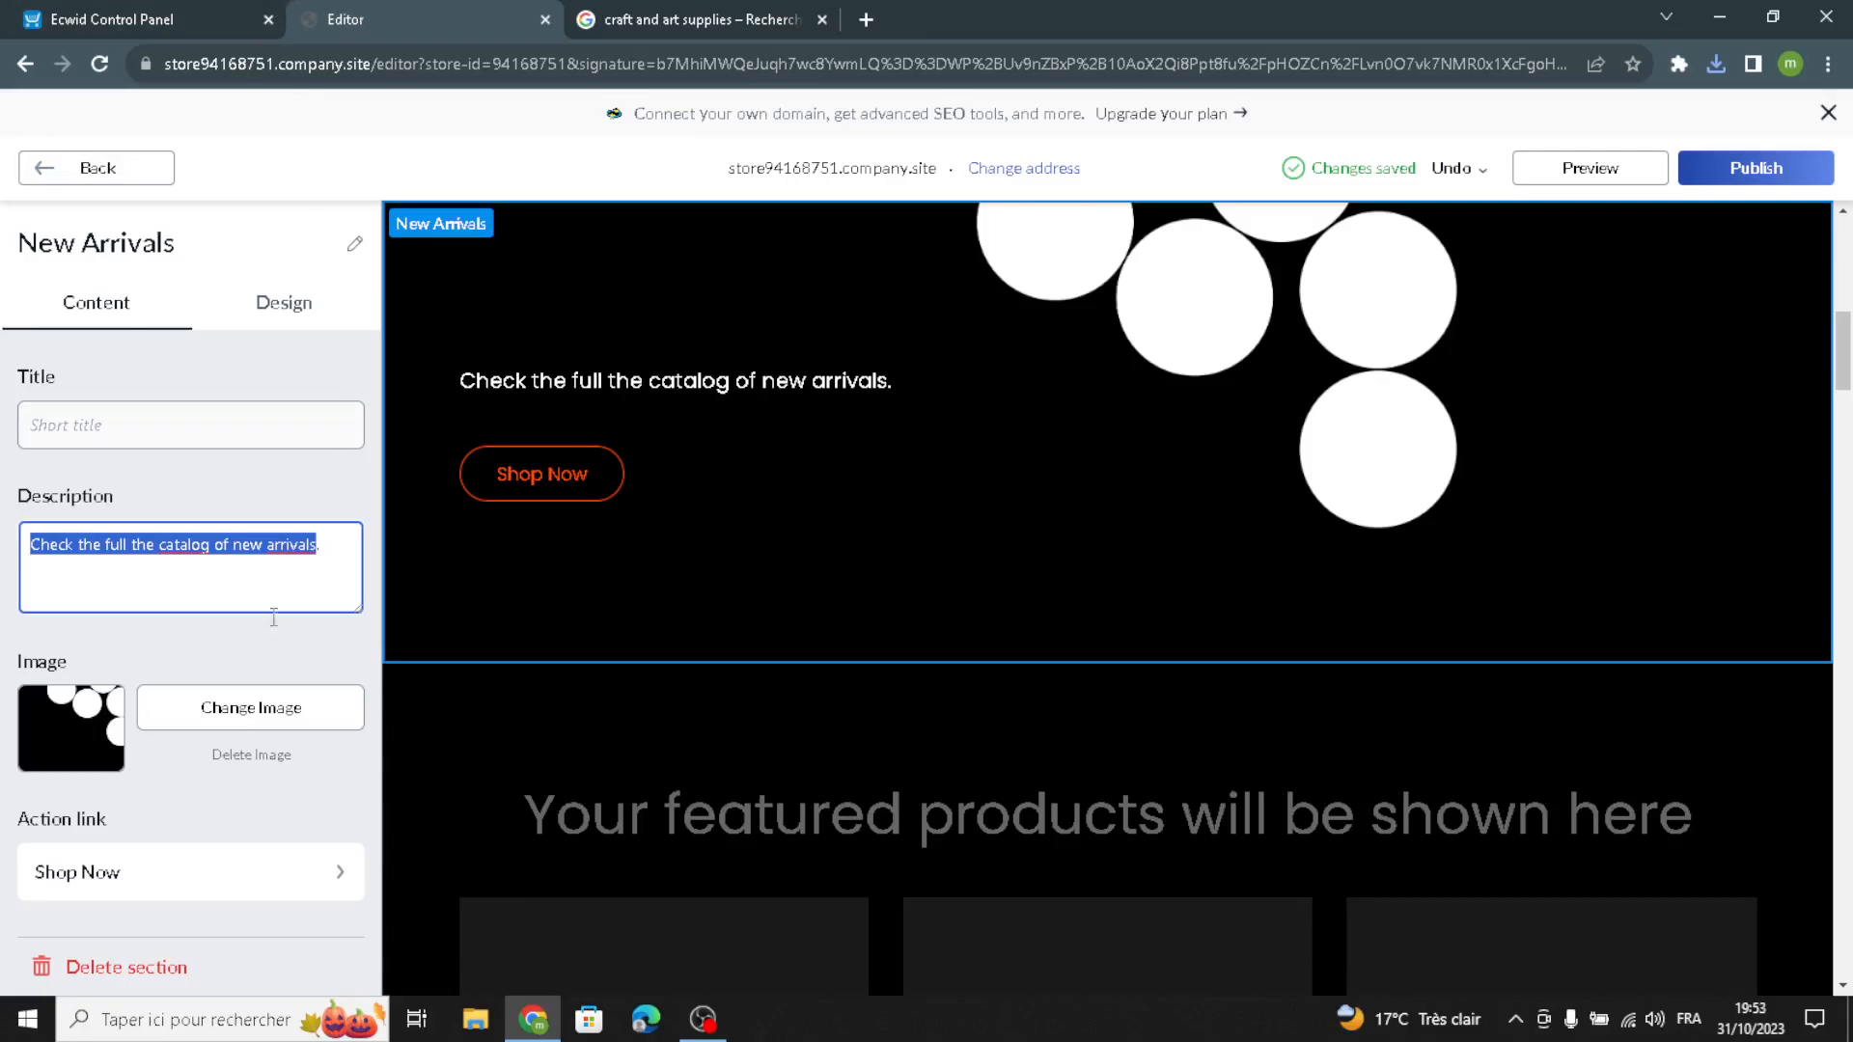
left_click(183, 709)
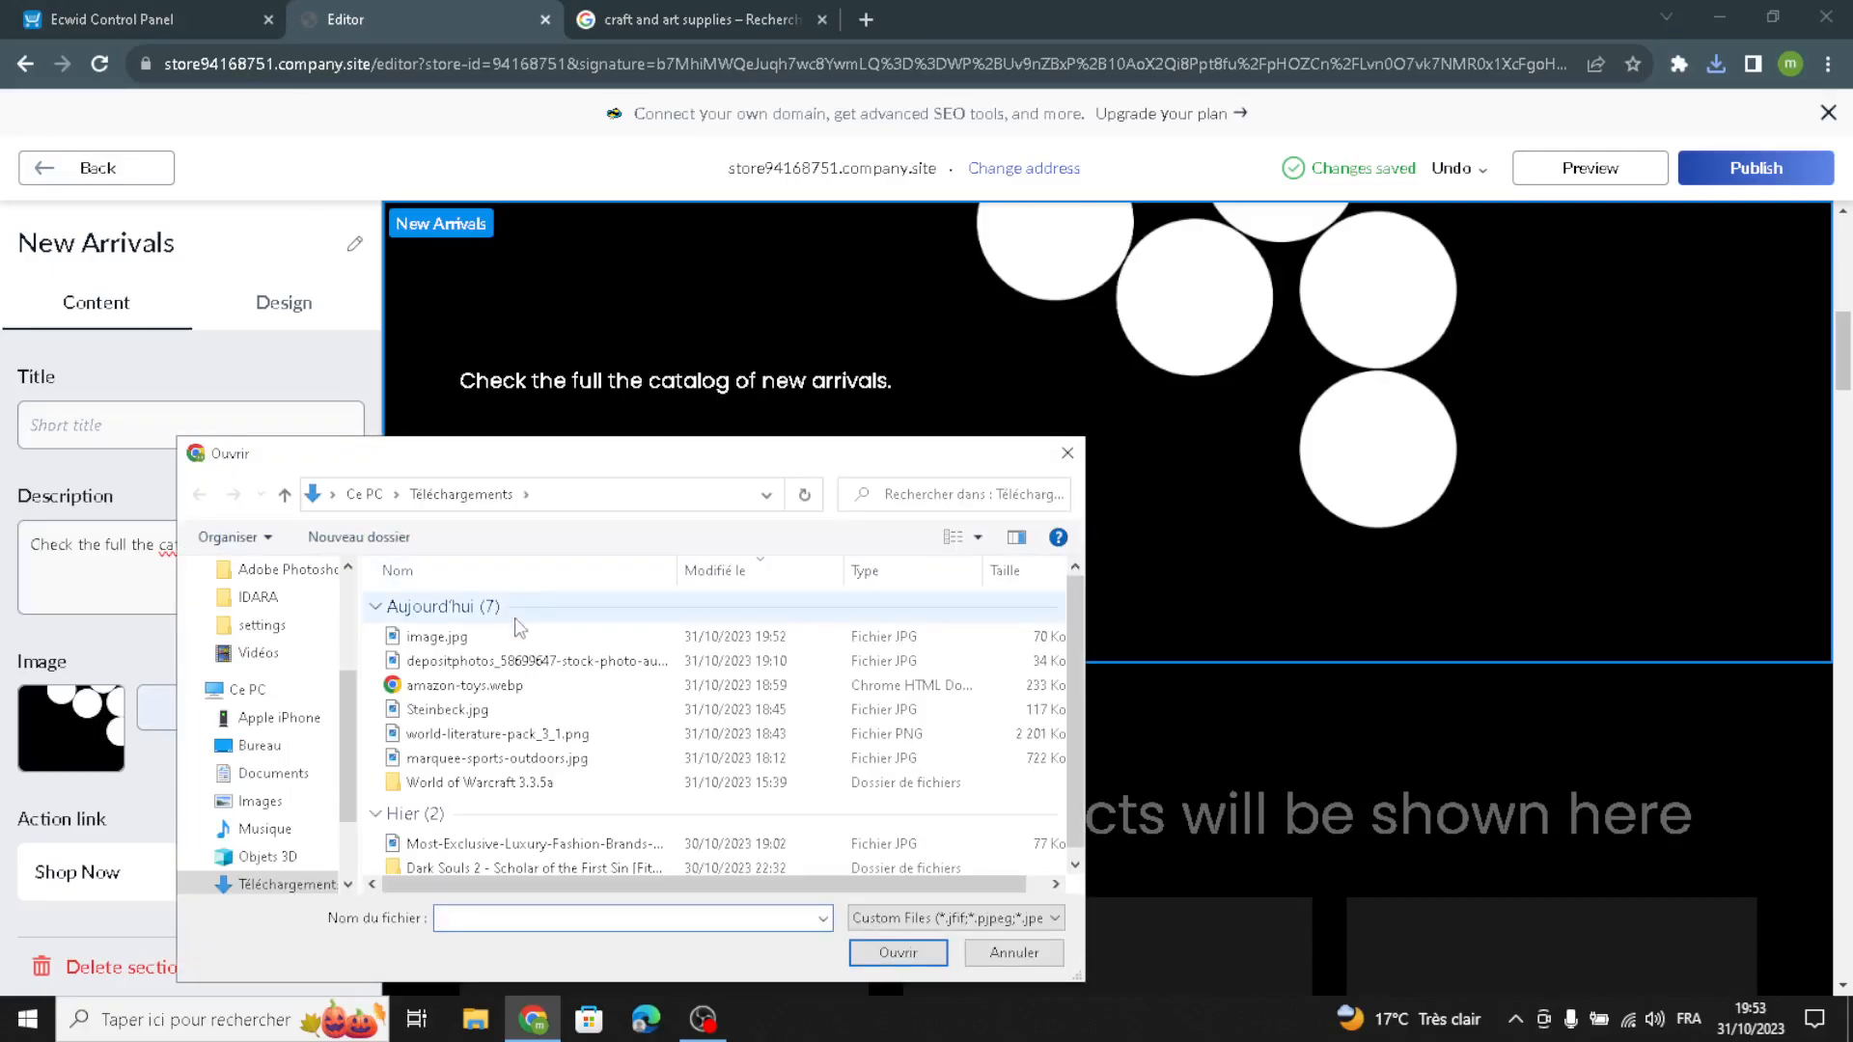
left_click(518, 638)
left_click(871, 957)
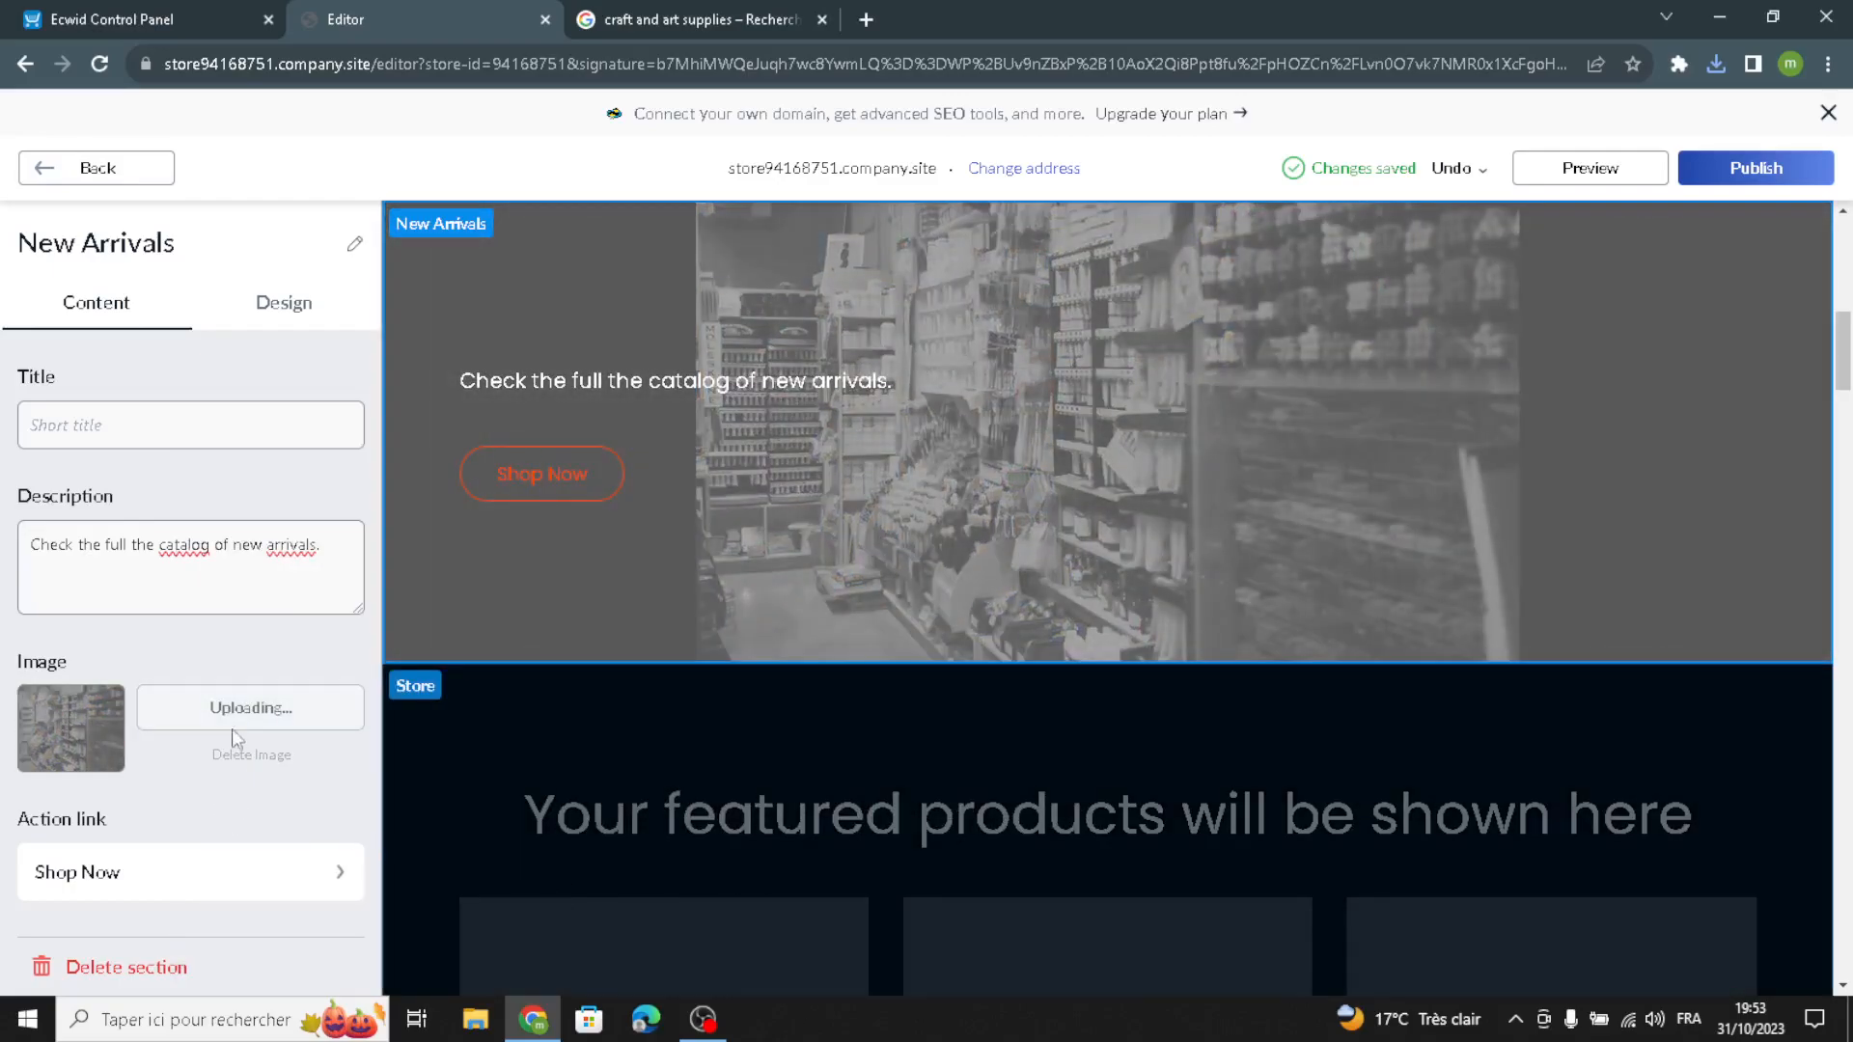
Apply the New Arrivals layout with a colored text sidebar left of the image, and set the sidebar color to #9AAAB8
left_click(283, 302)
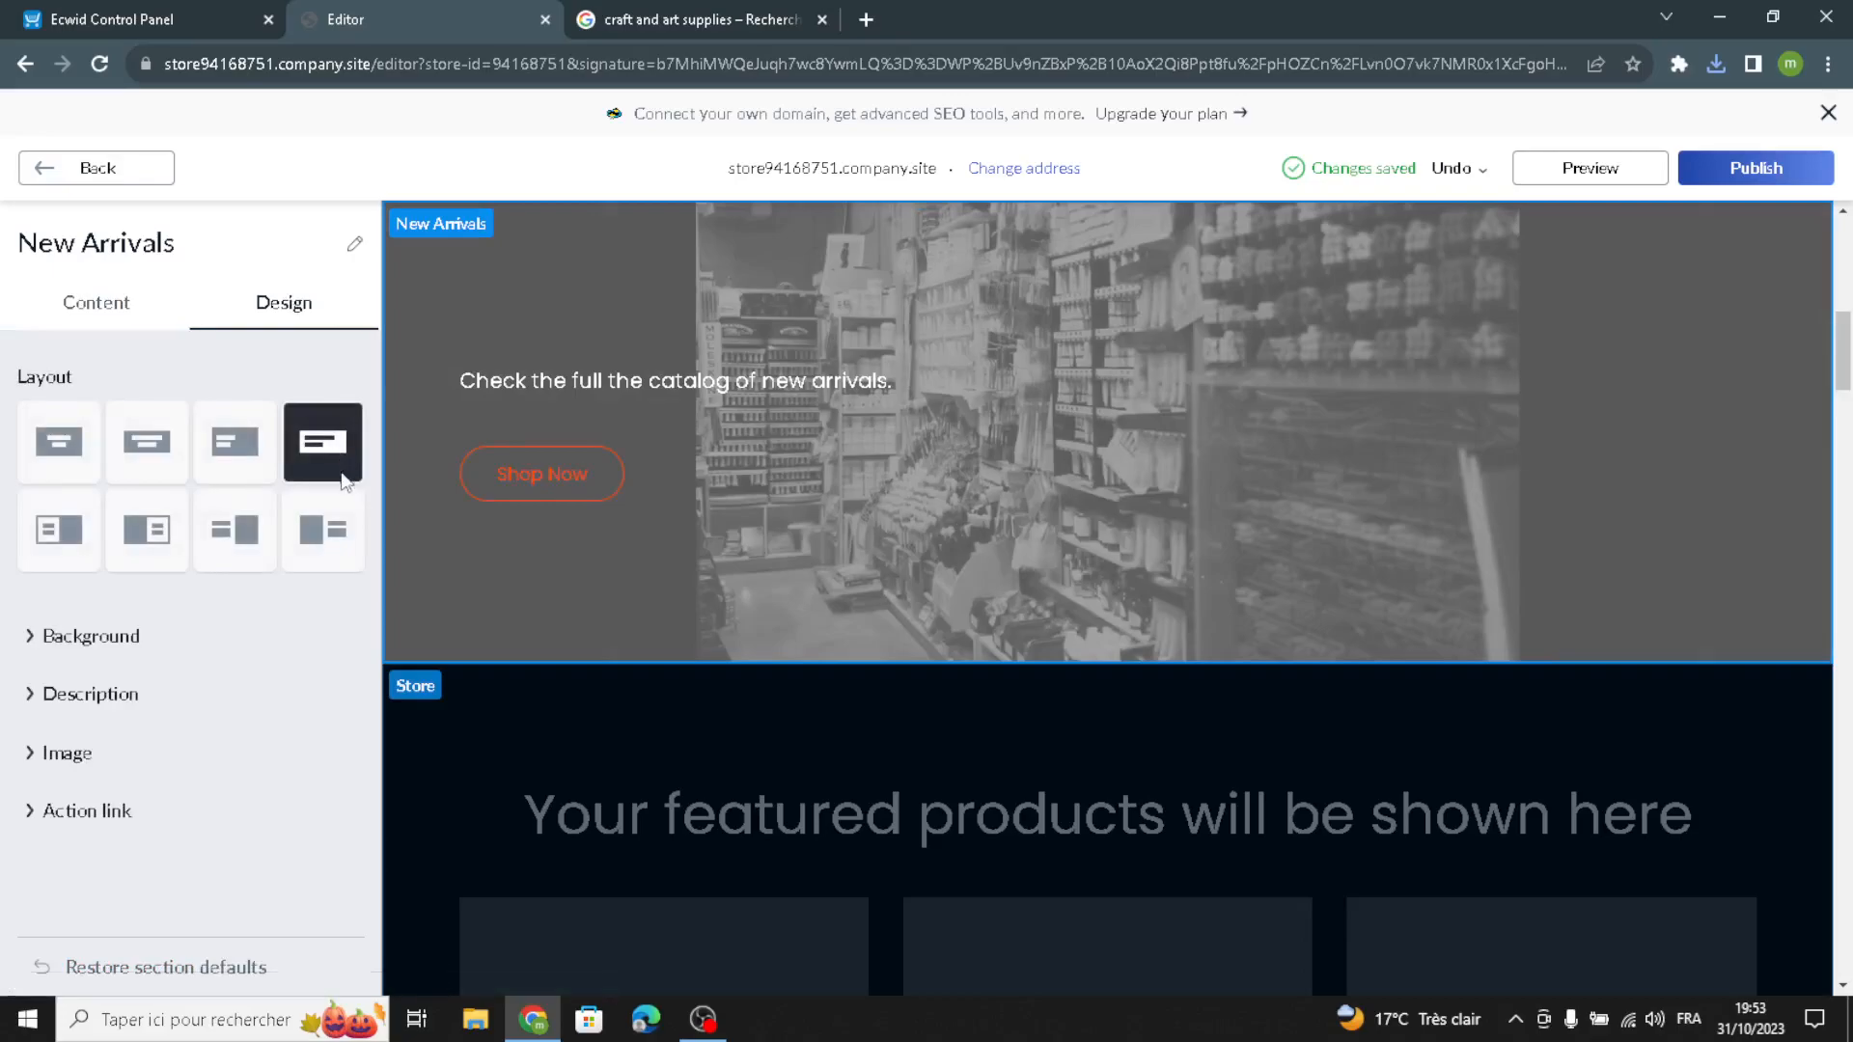
left_click(58, 530)
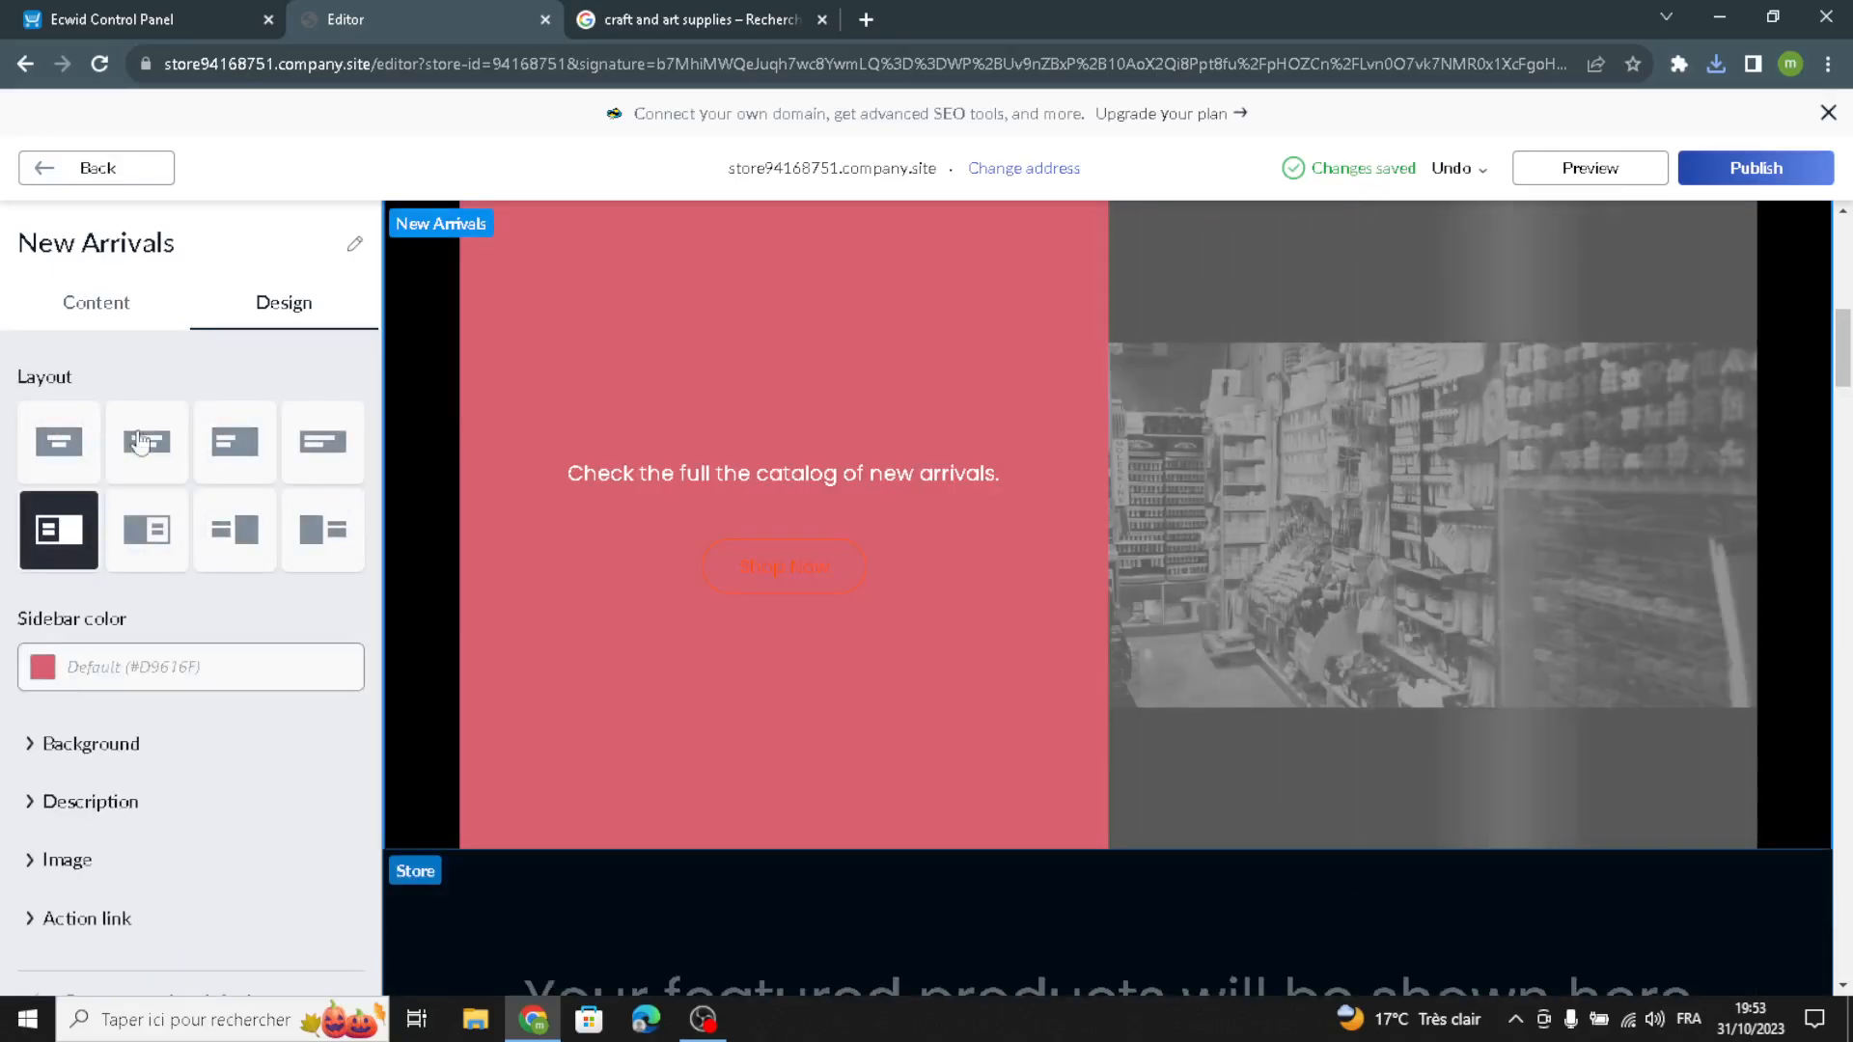
left_click(44, 676)
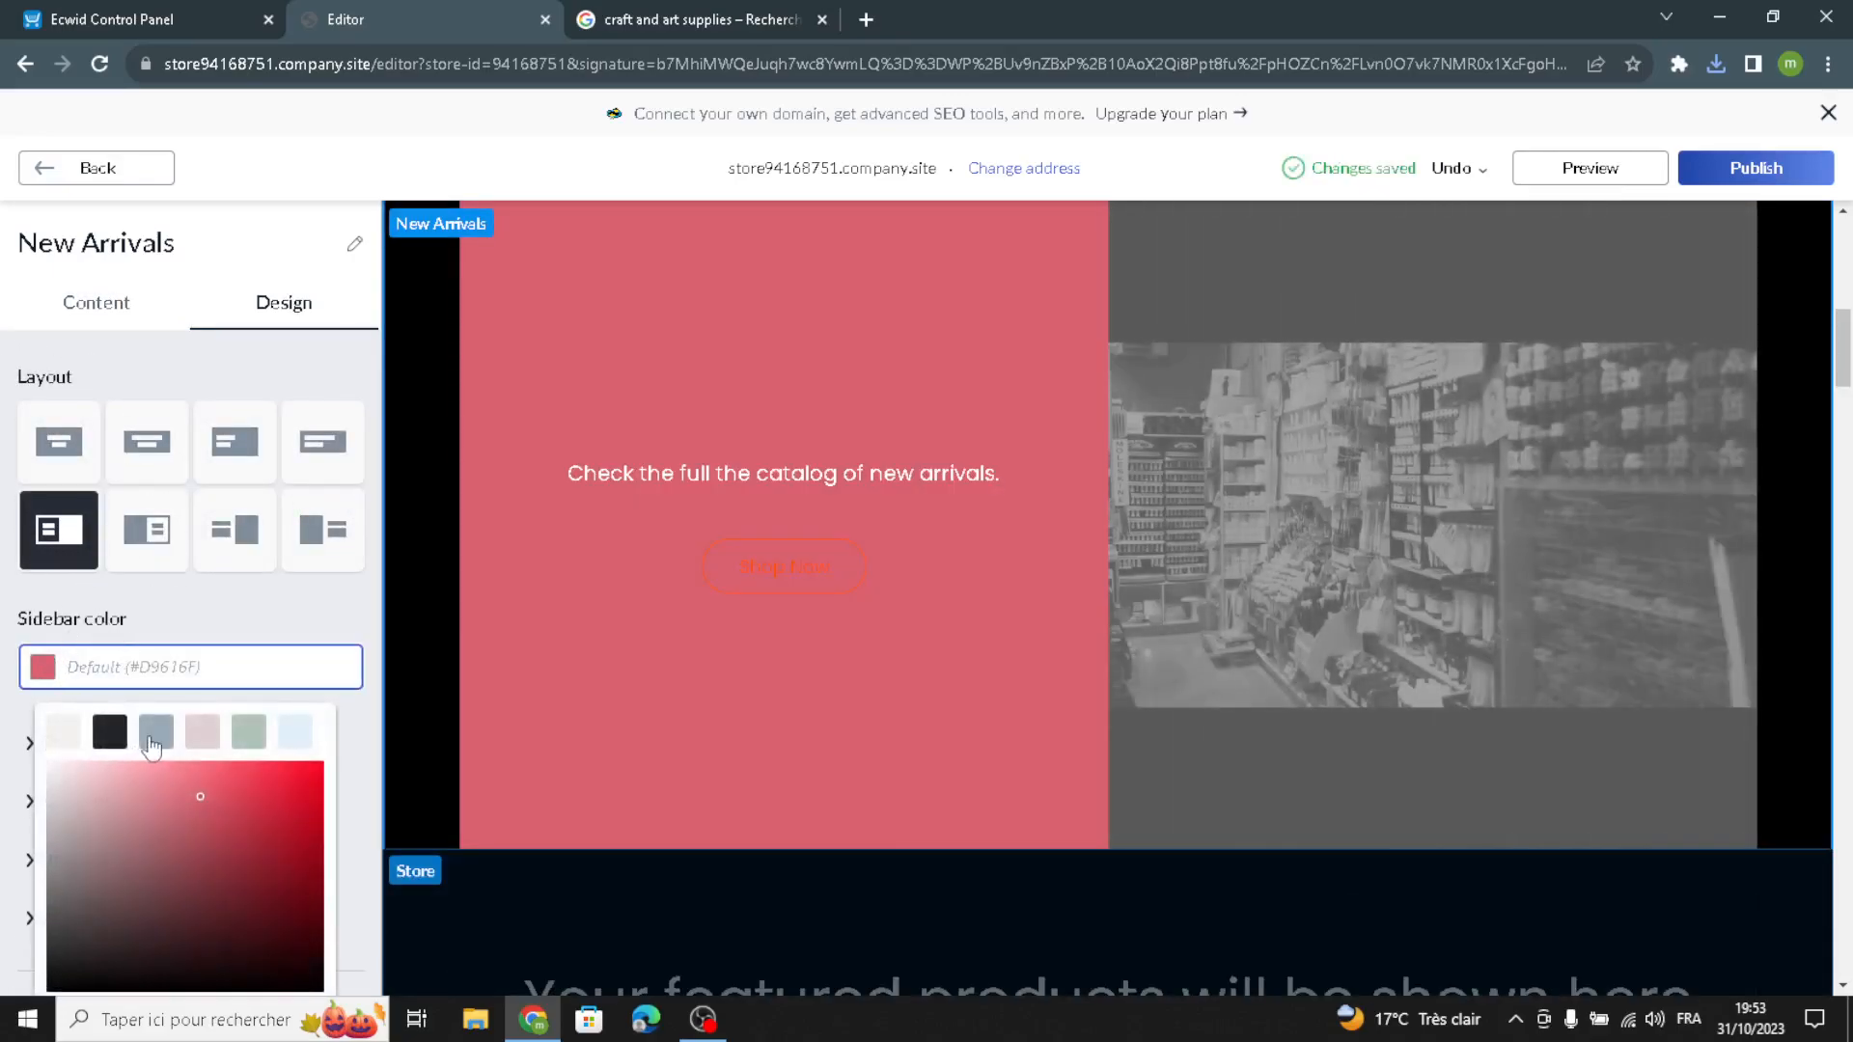
left_click(156, 731)
left_click(149, 608)
Set the New Arrivals description's text size to 26 and its font to Alice
left_click(58, 737)
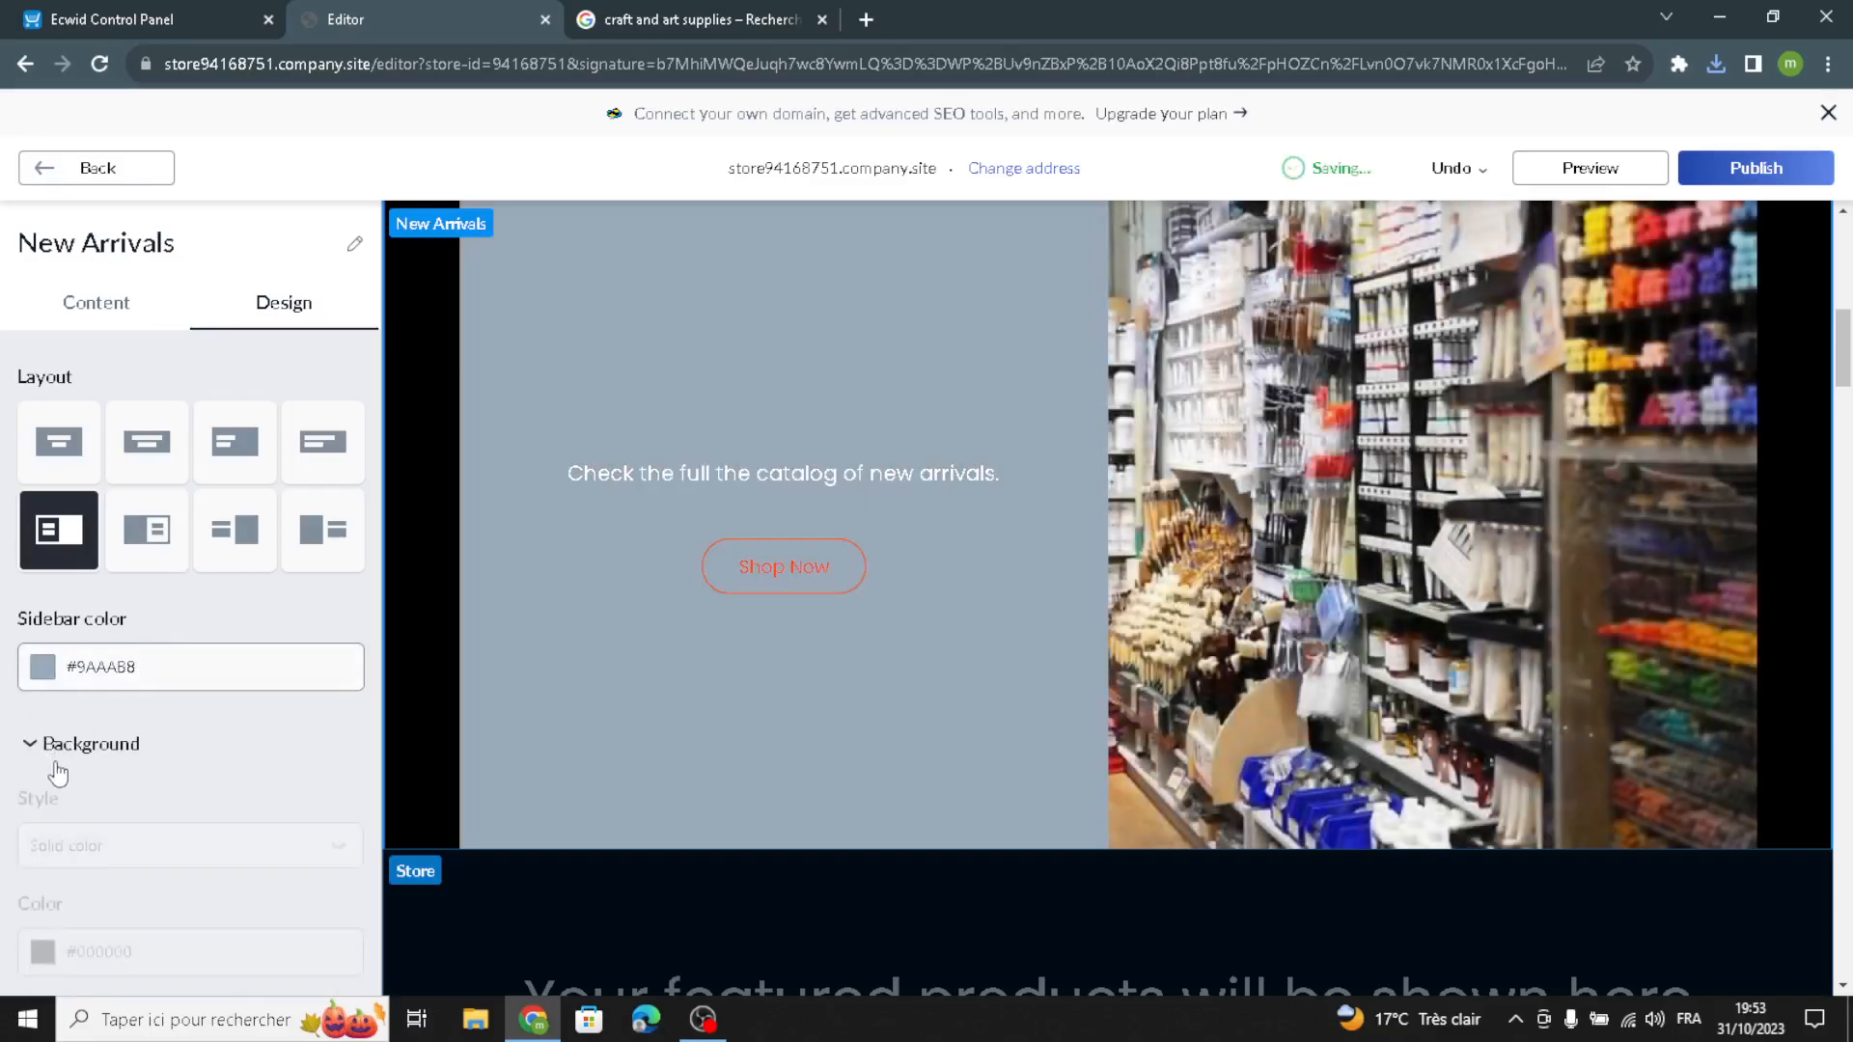
scroll(39, 810, "down", 3)
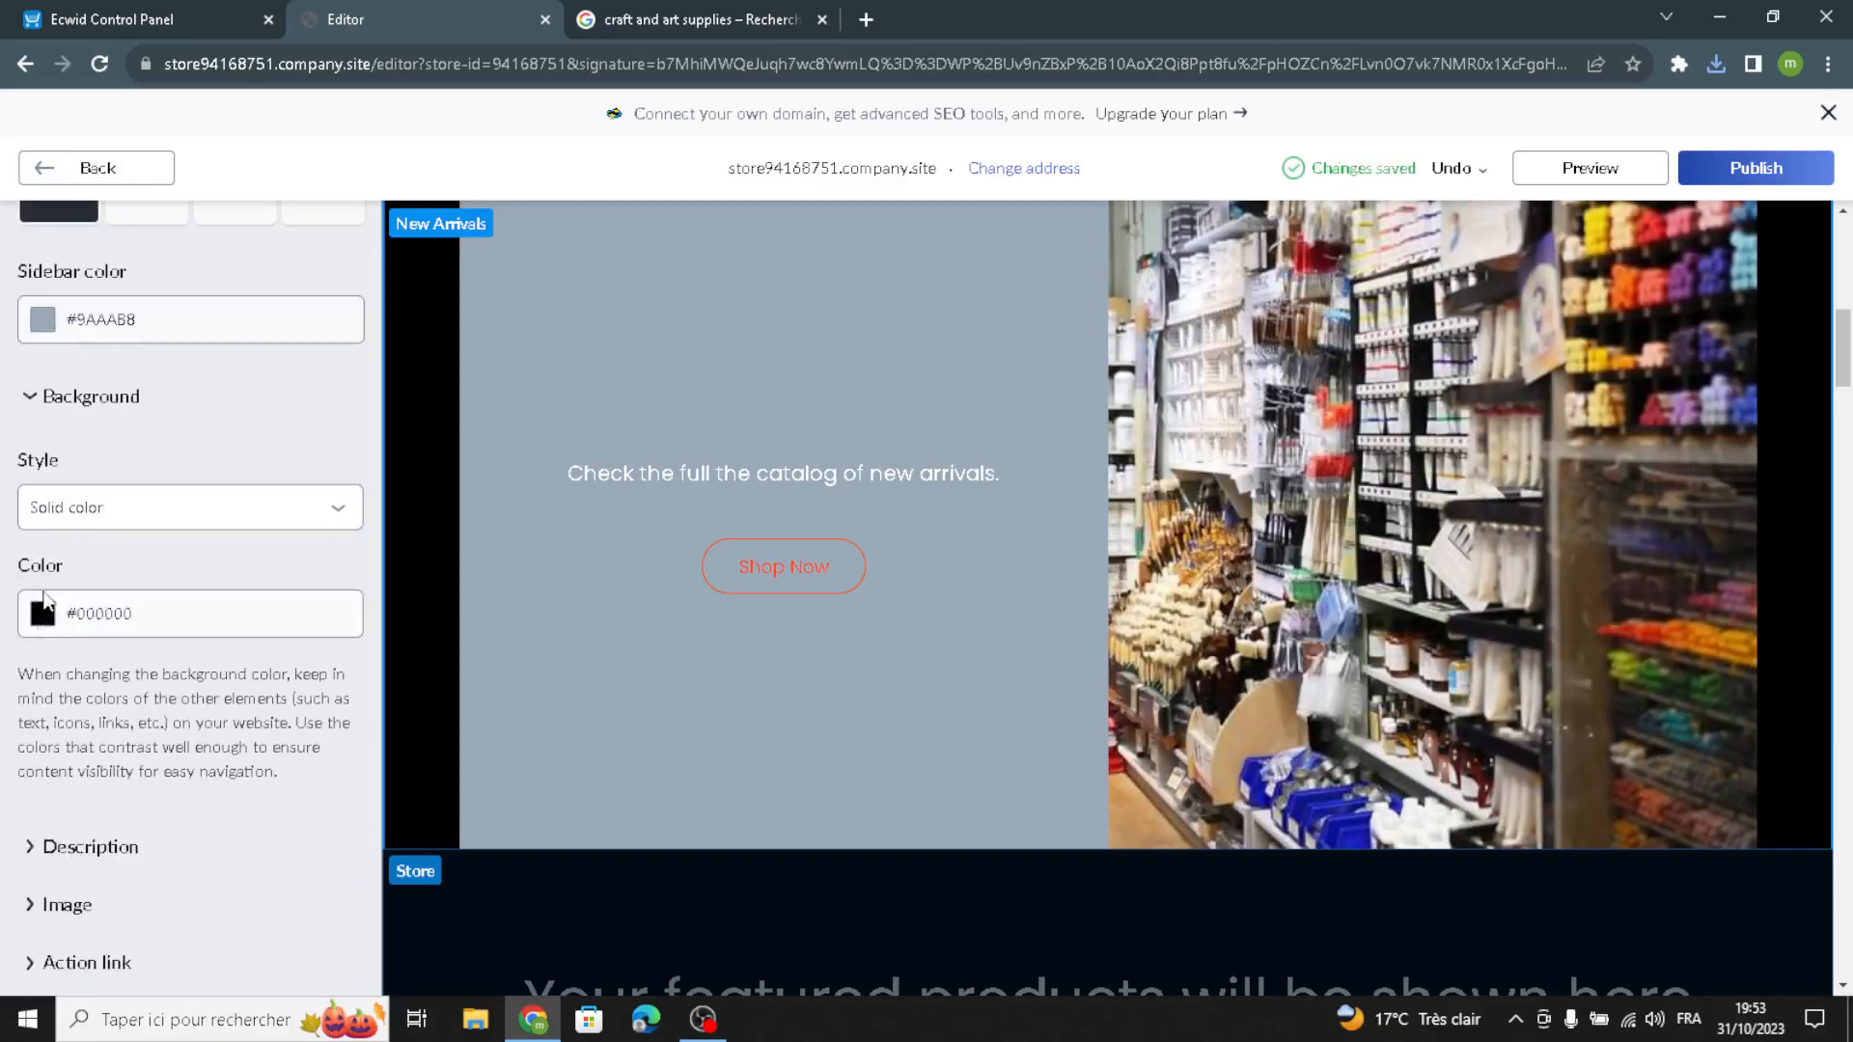
left_click(77, 848)
left_click(91, 521)
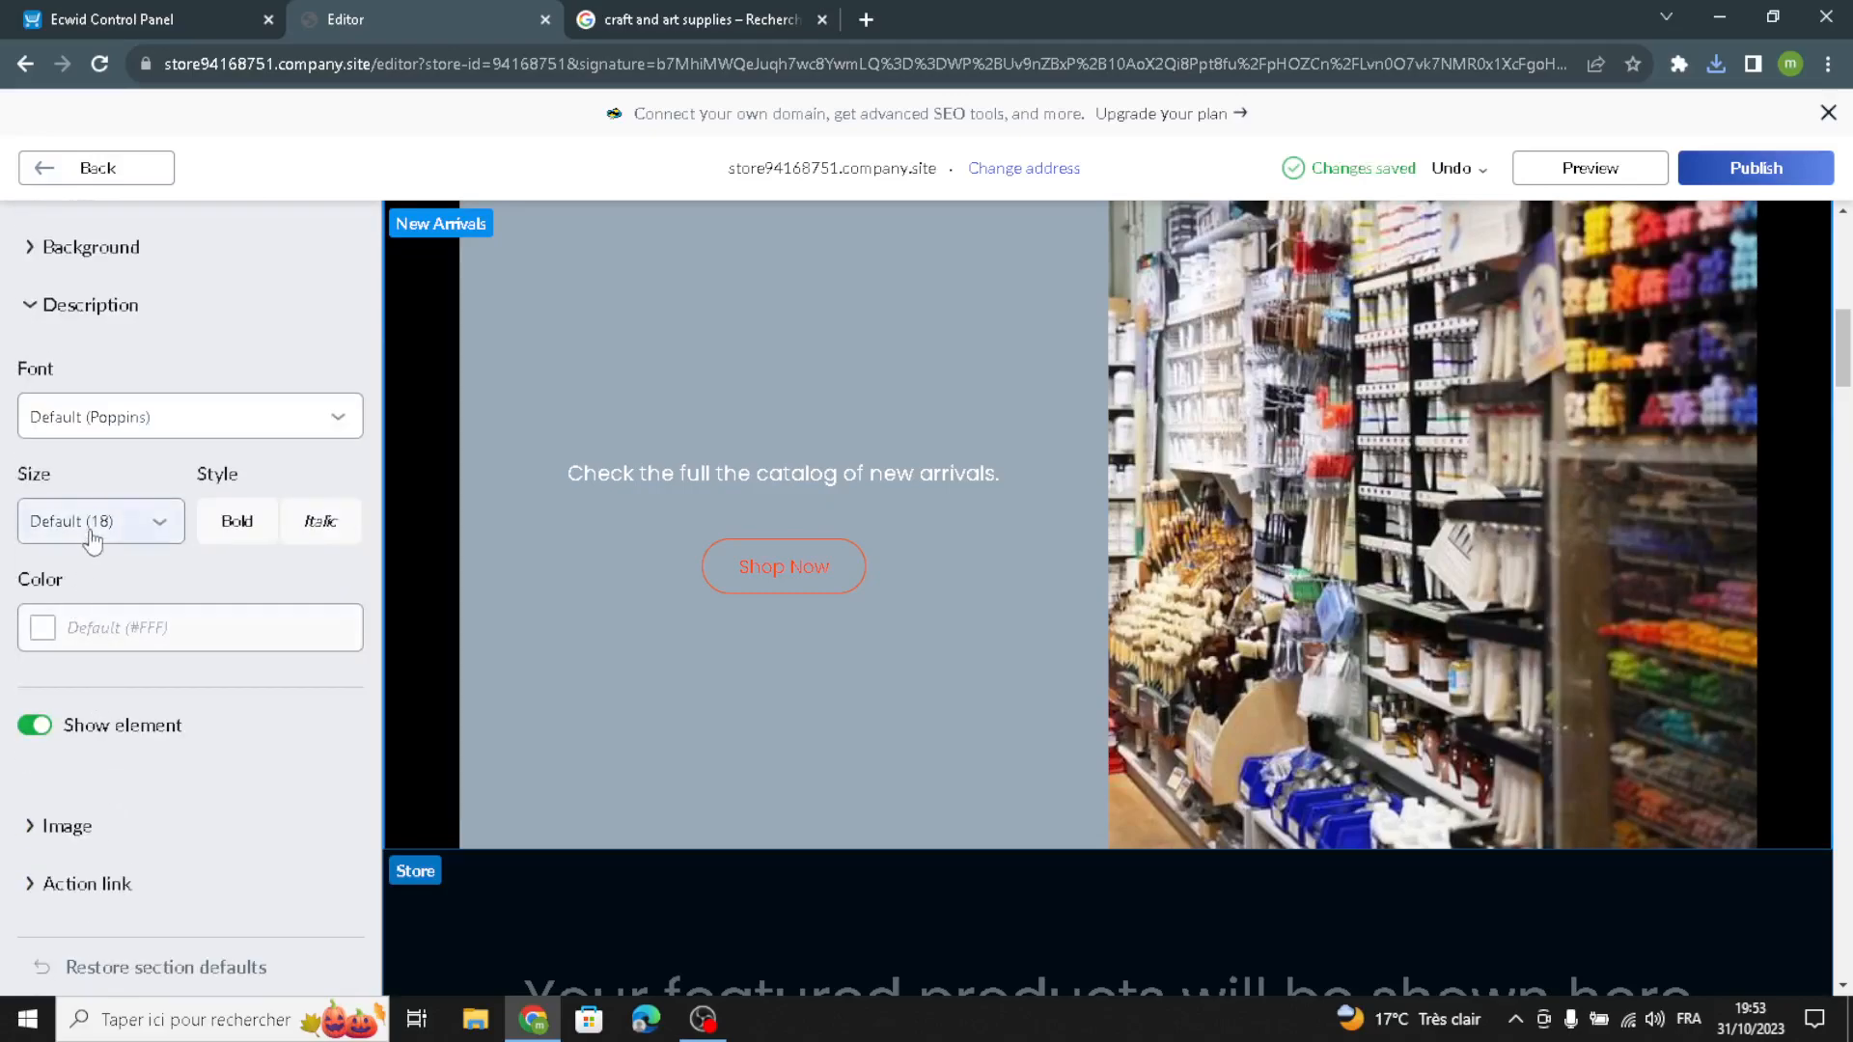
left_click(55, 254)
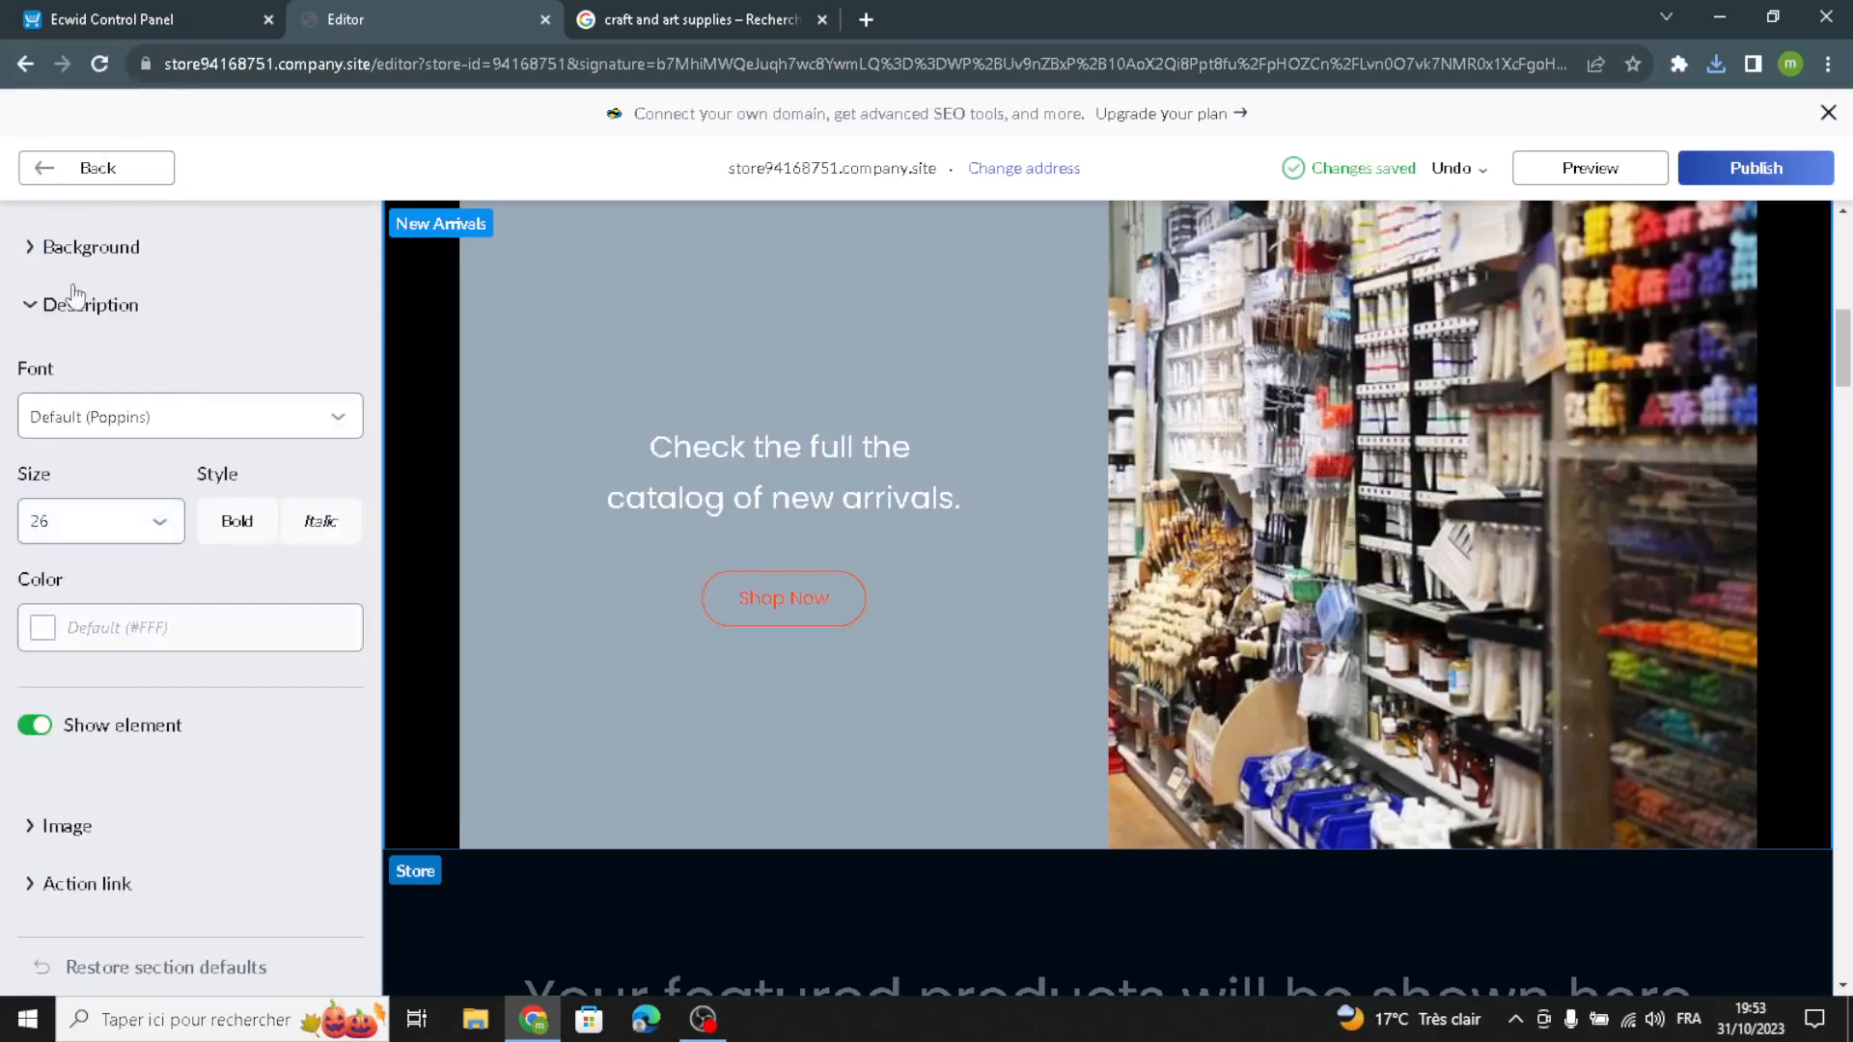
left_click(124, 416)
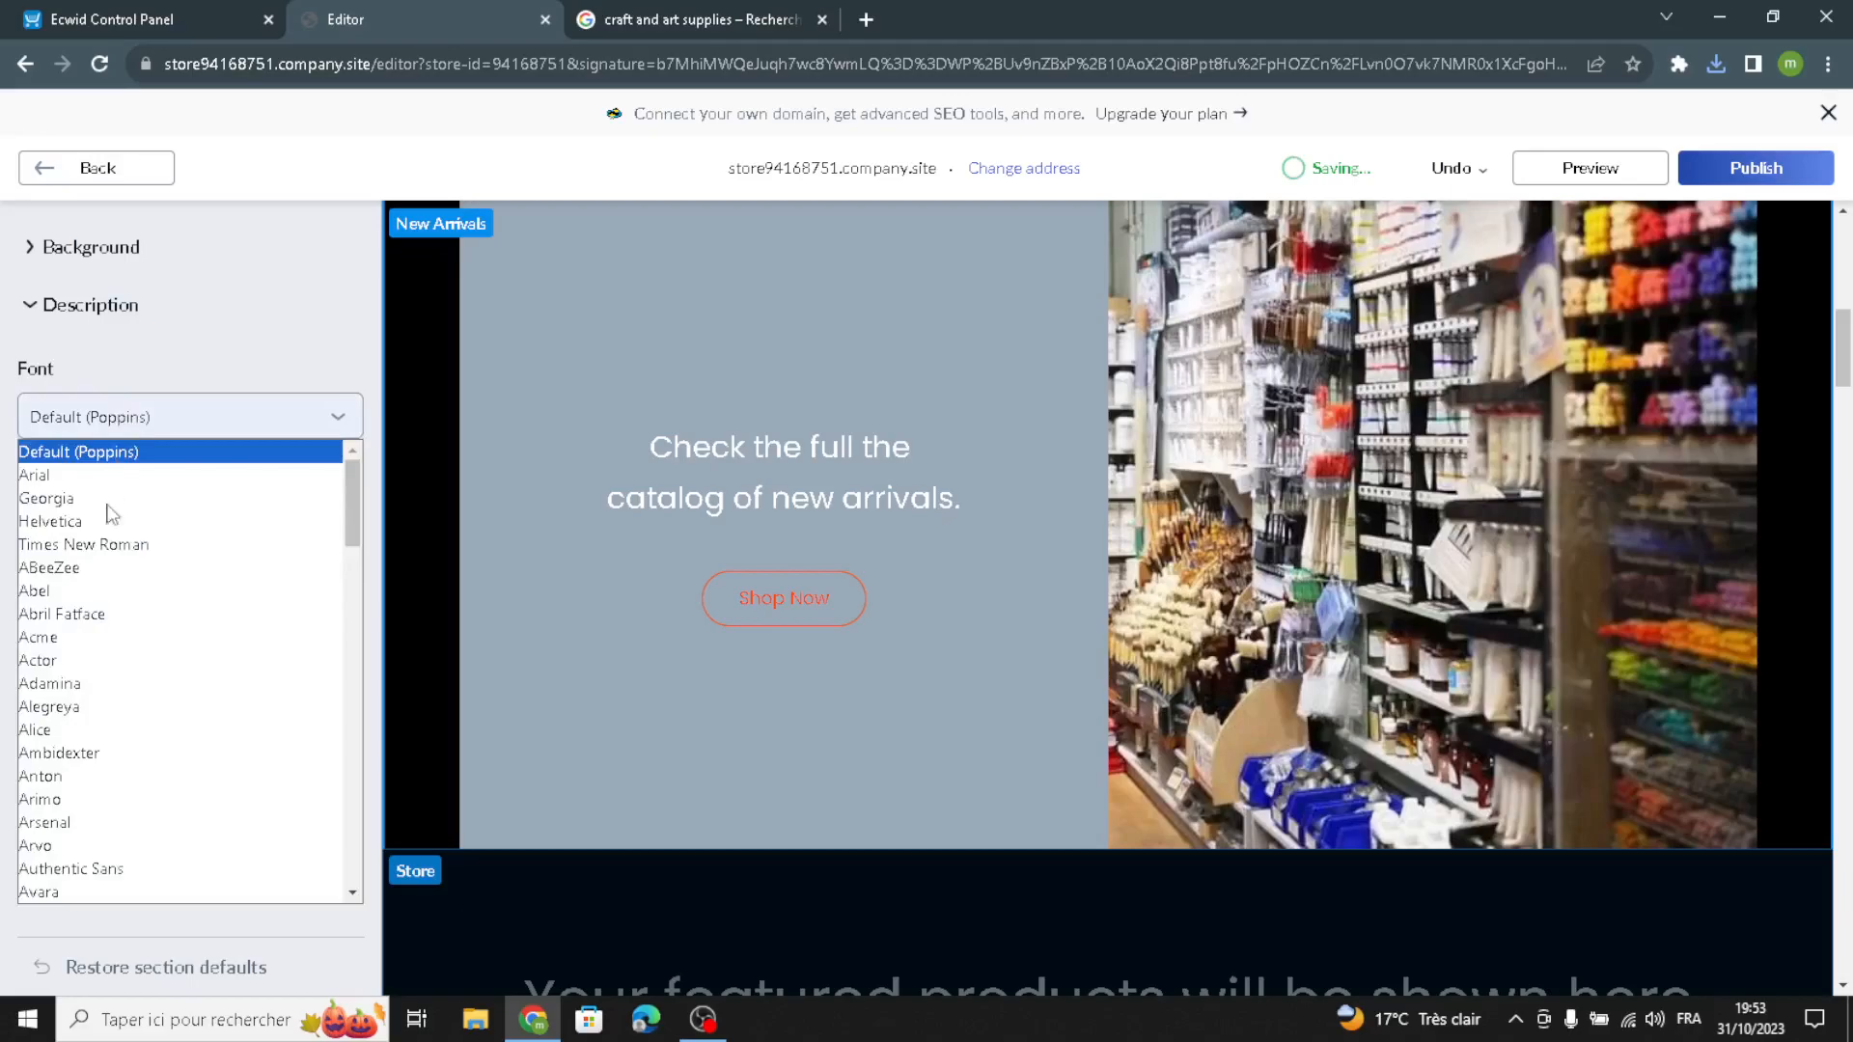
left_click(44, 729)
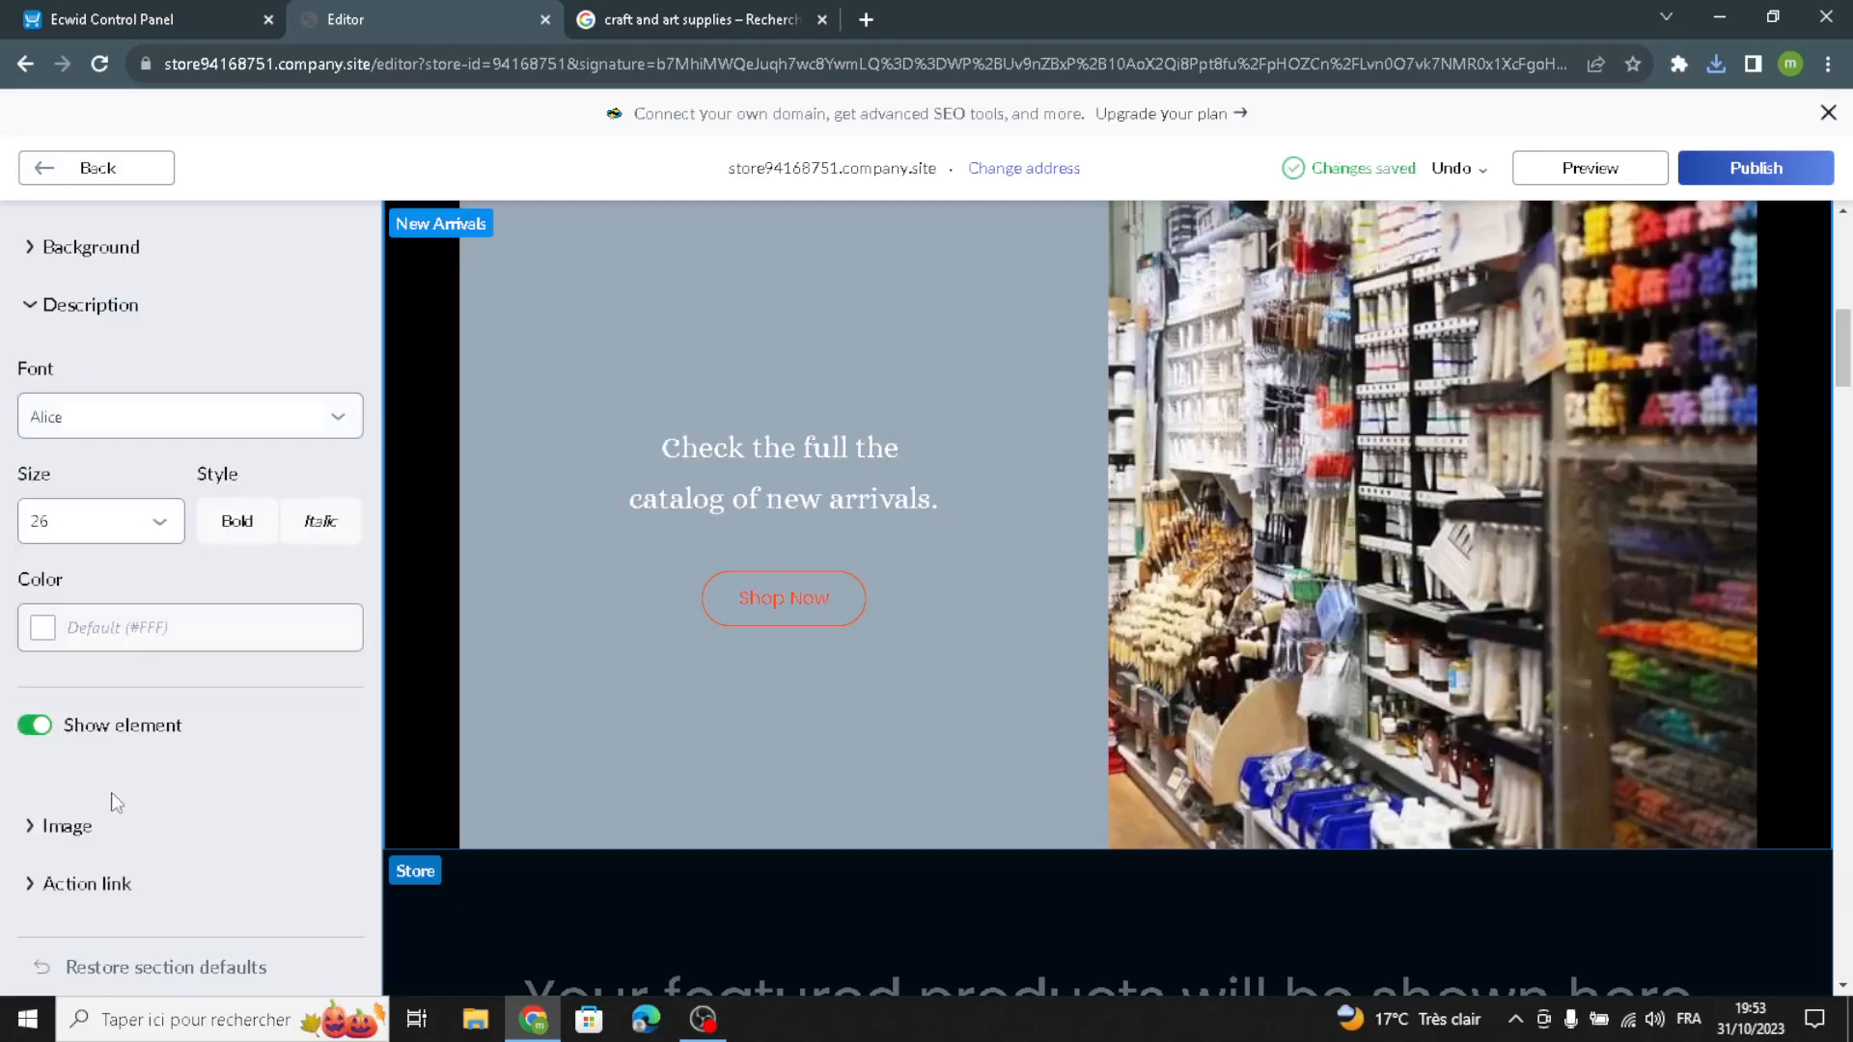
Set the New Arrivals description's color to dark blue #1F3D58 and return to the homepage sections list
left_click(45, 634)
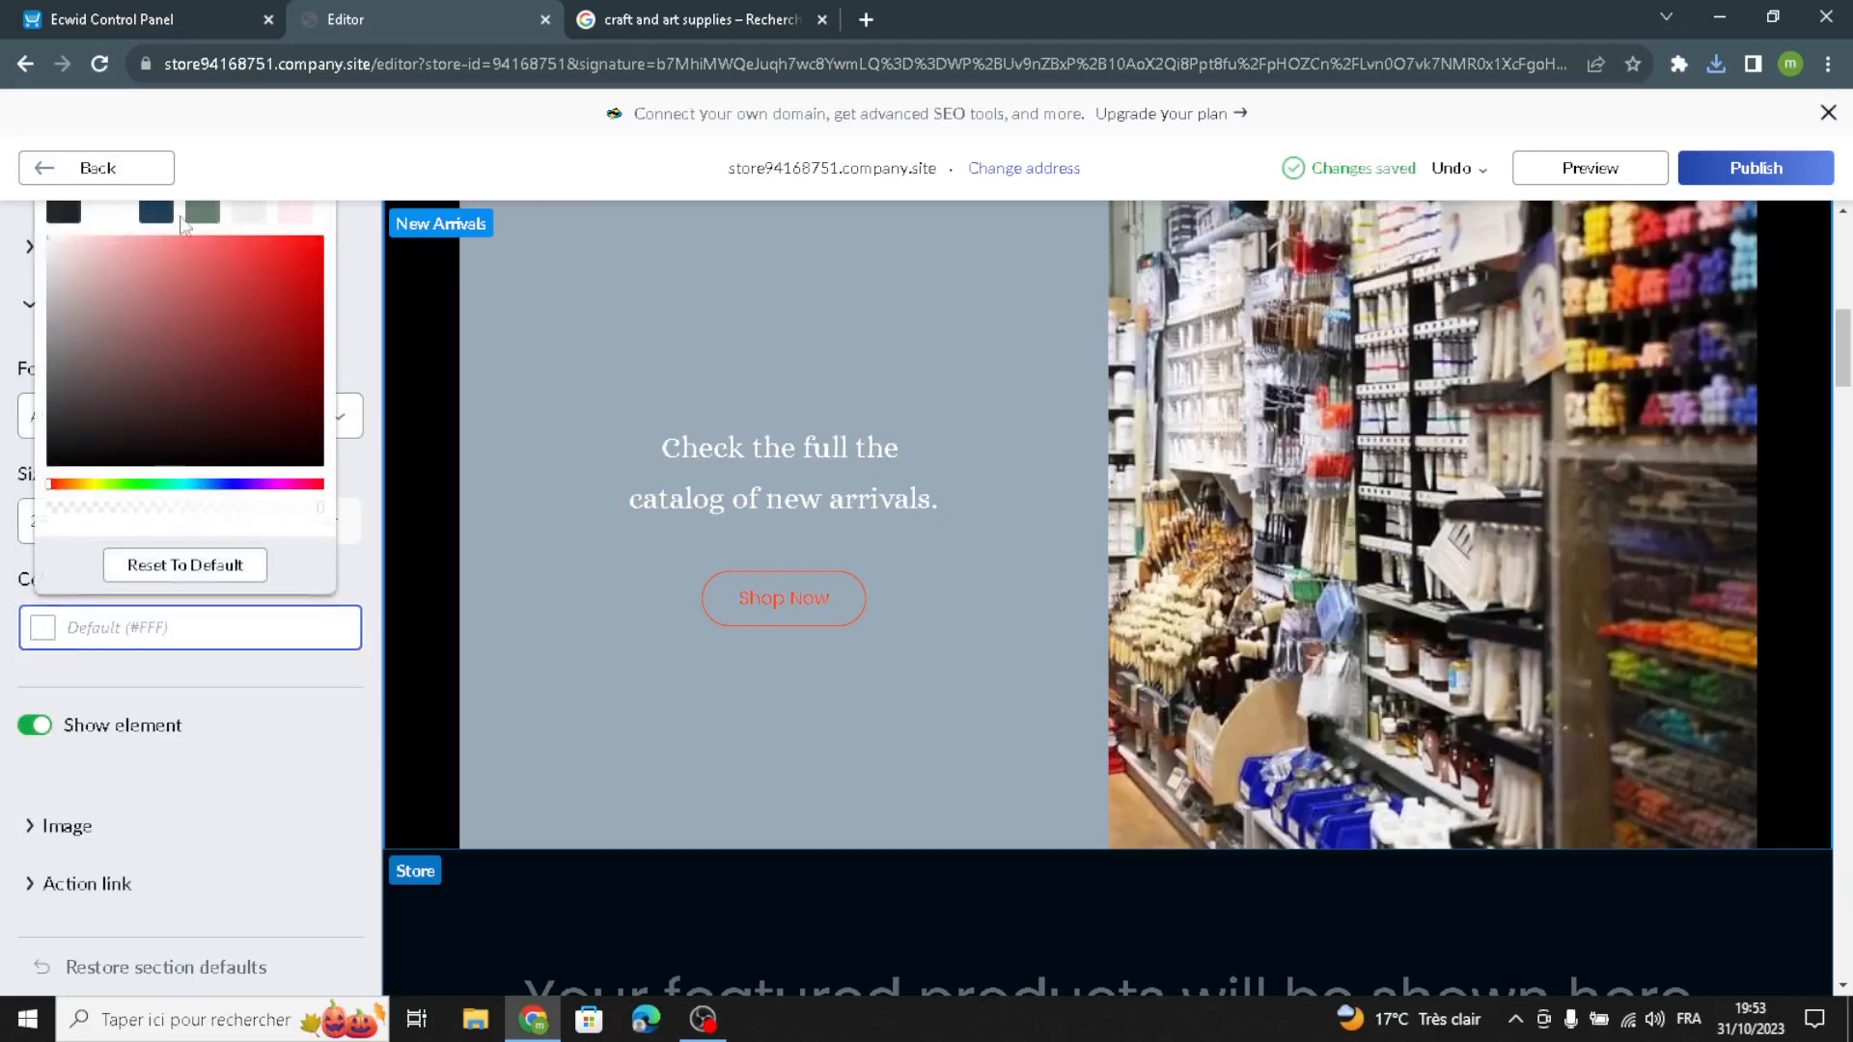
left_click(156, 213)
left_click(4, 405)
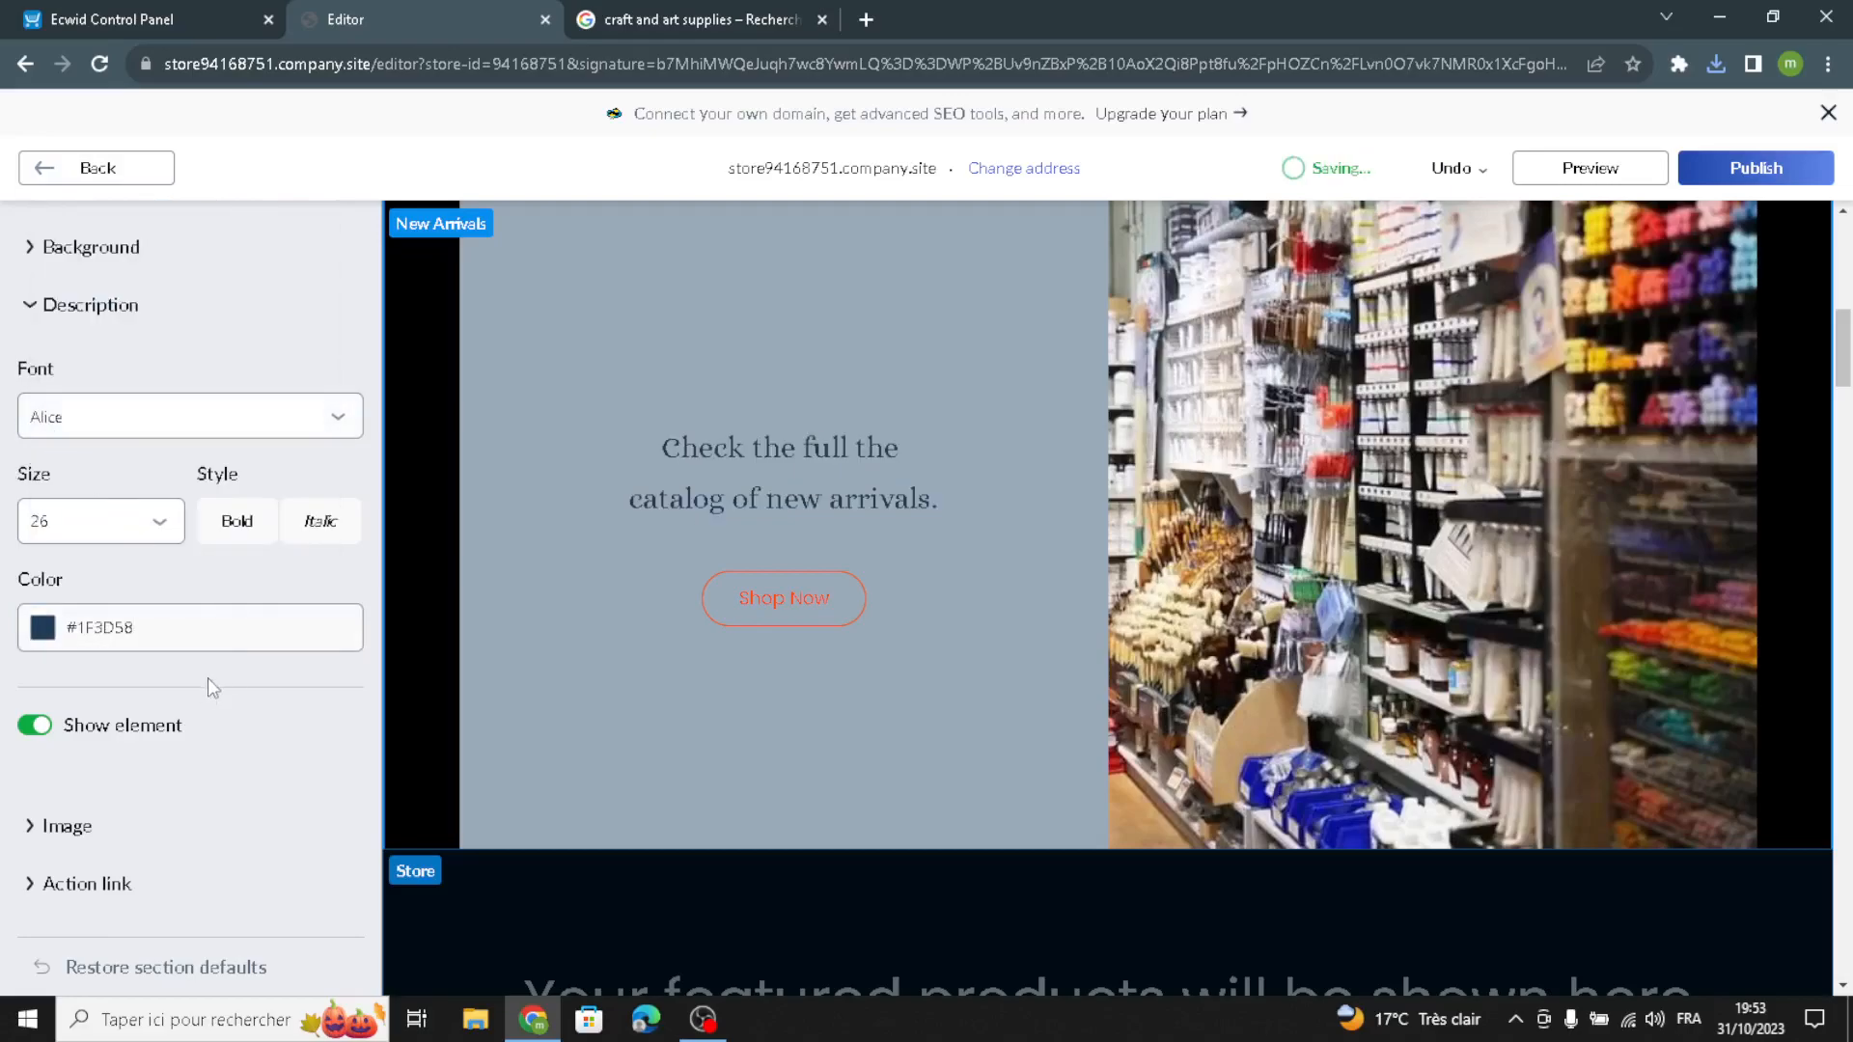
scroll(210, 693, "up", 5)
left_click(90, 168)
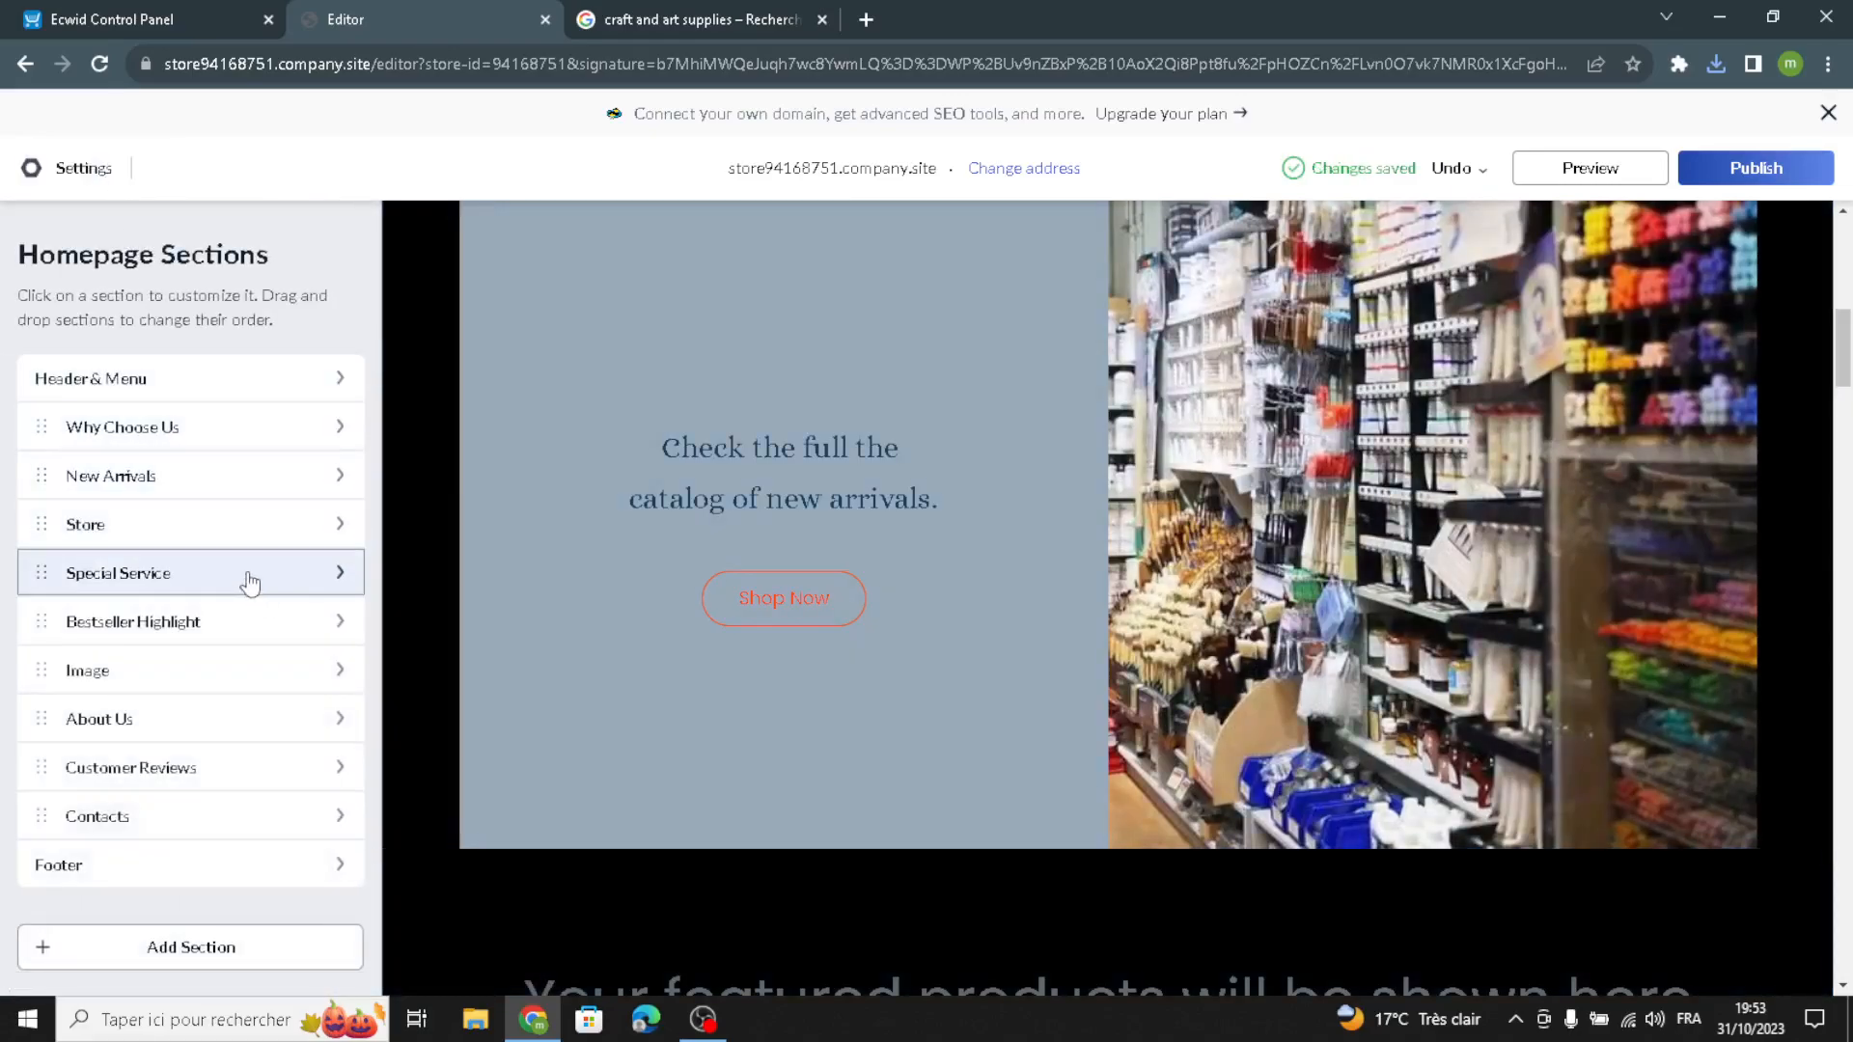
View the Store section's content, switch to the Ecwid control panel, and start a new product in the catalog
left_click(237, 531)
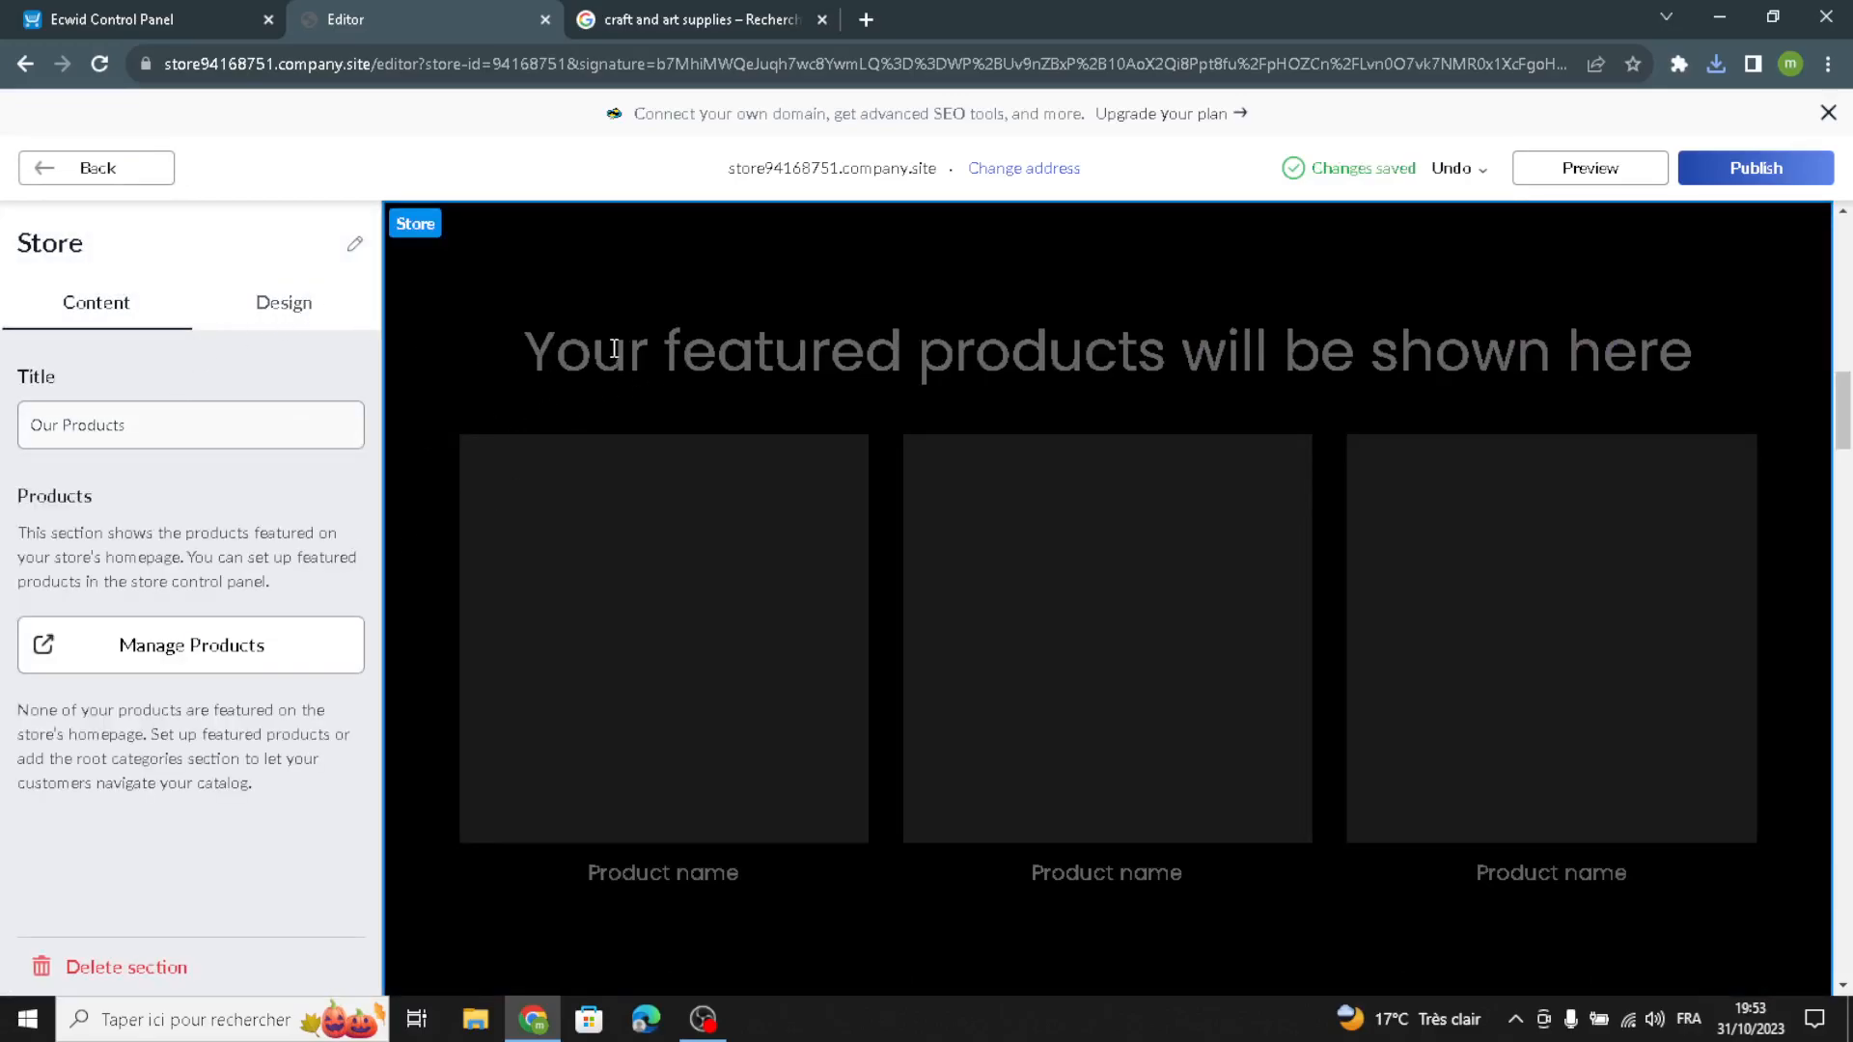
left_click(136, 17)
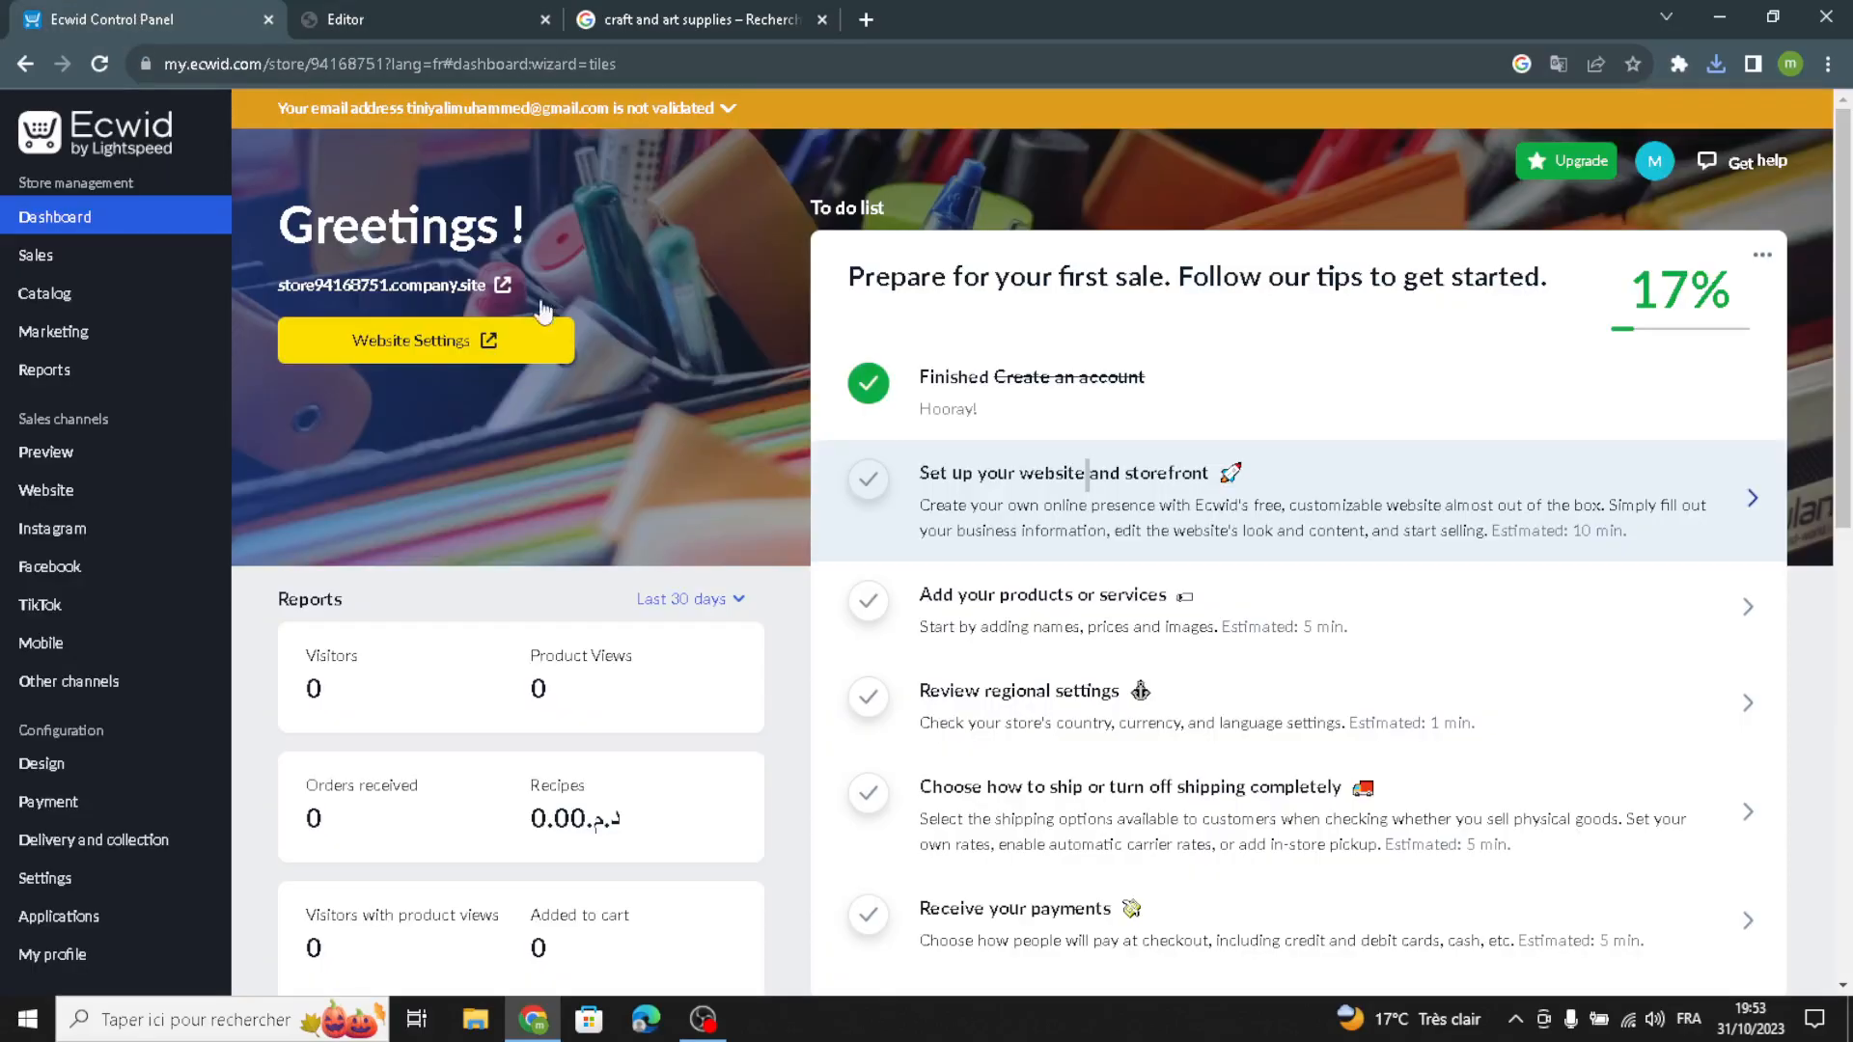
left_click(939, 608)
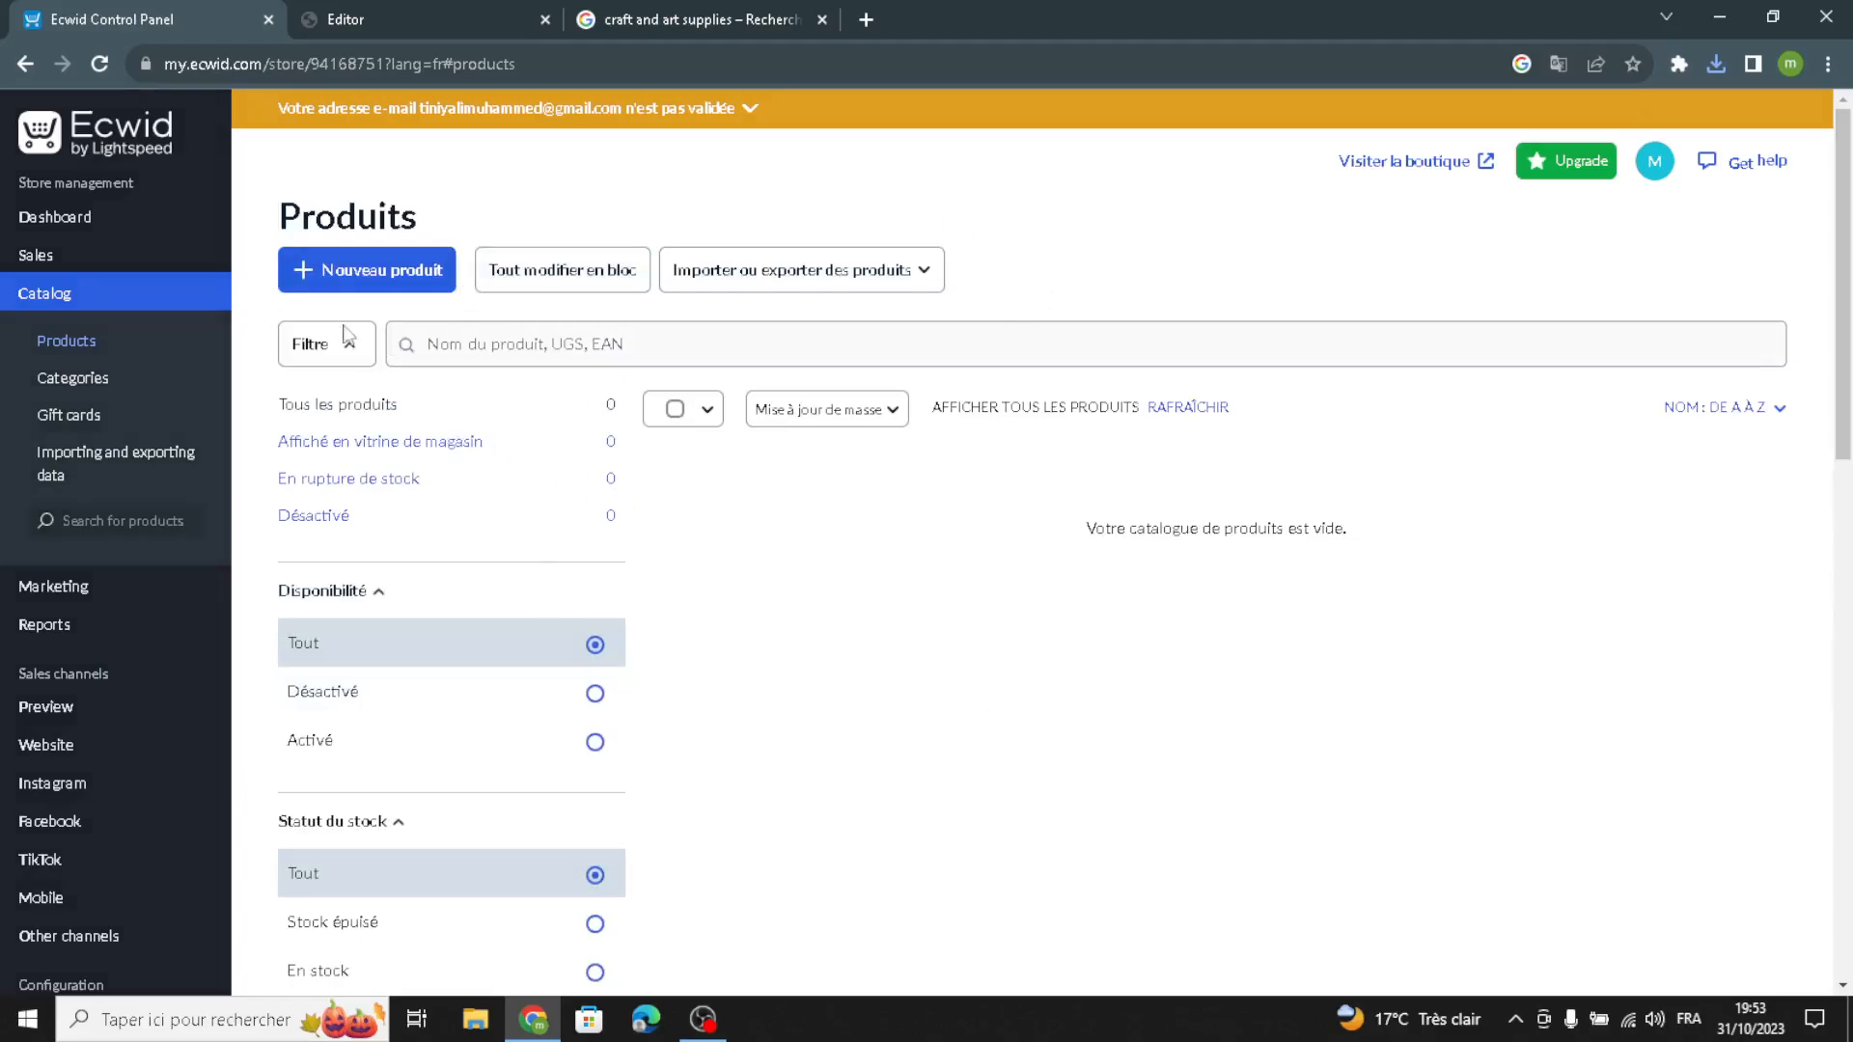
left_click(378, 271)
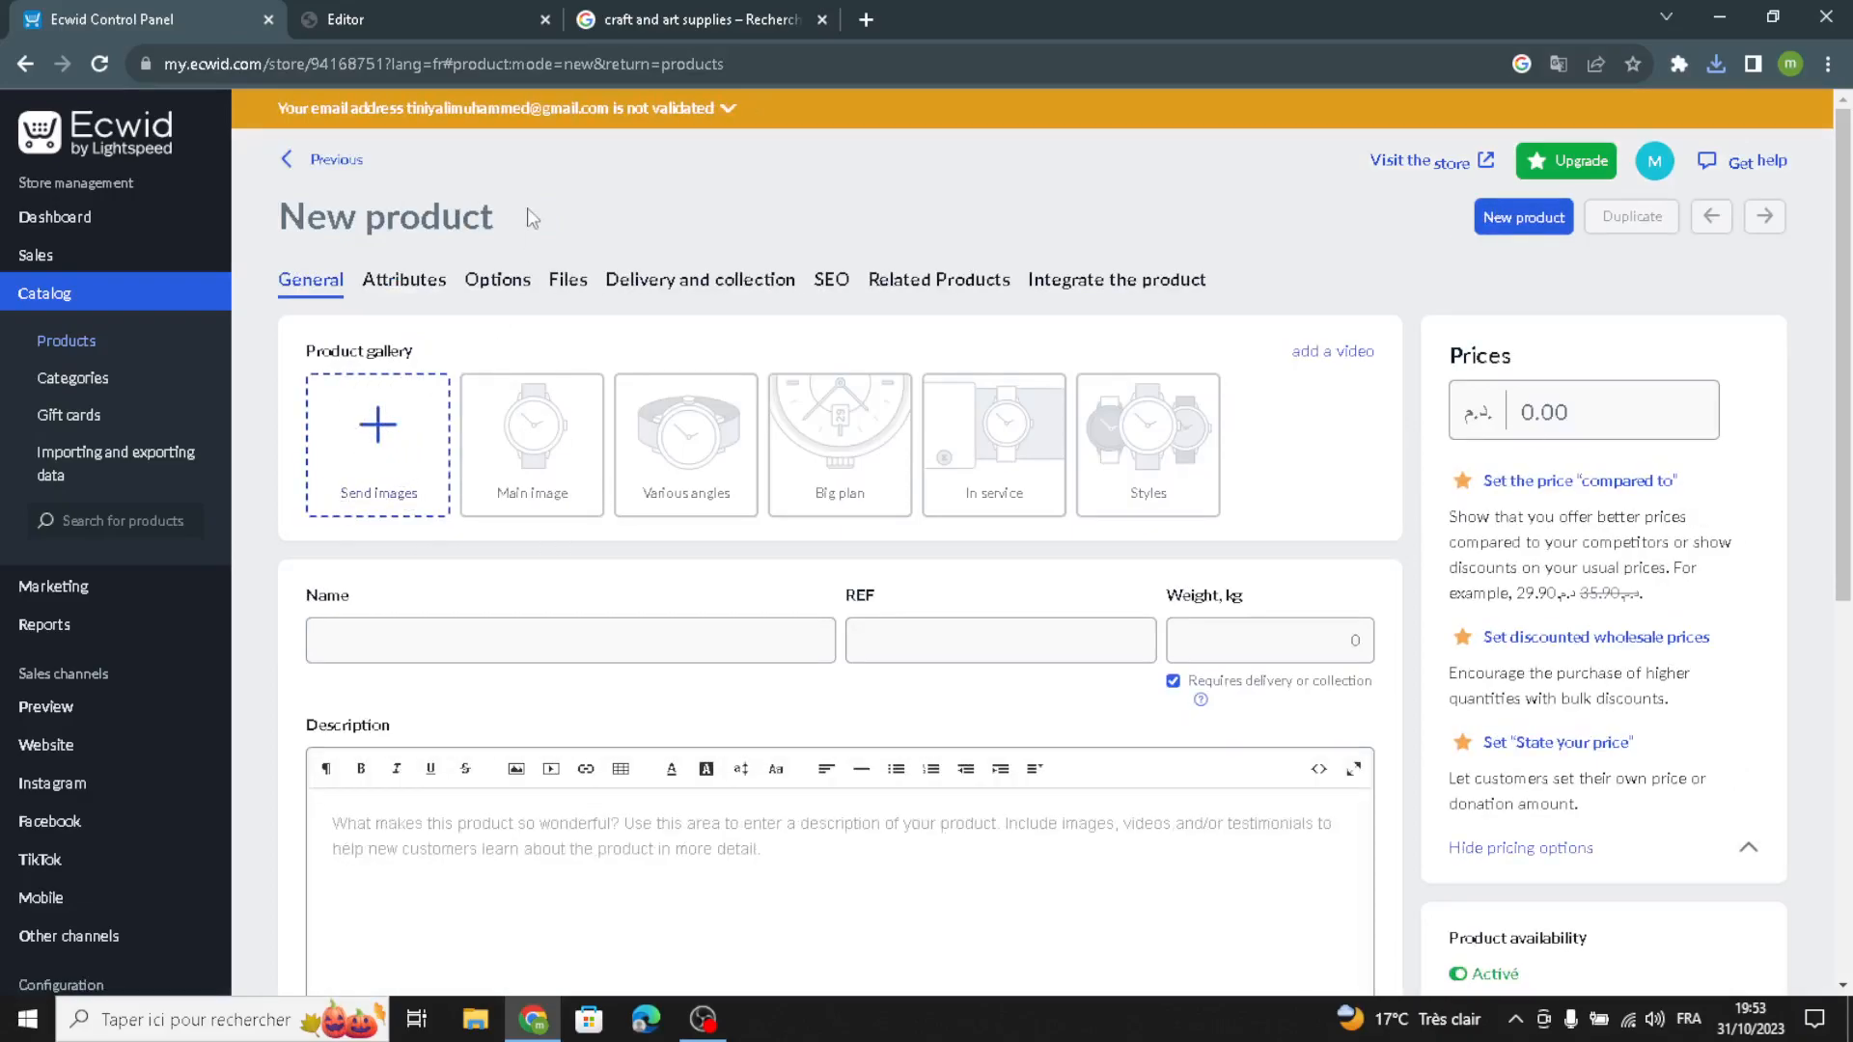
Save the ArtZolo picture of paint tubes and brushes from the image results as art-1478831_1280.jpg
left_click(681, 12)
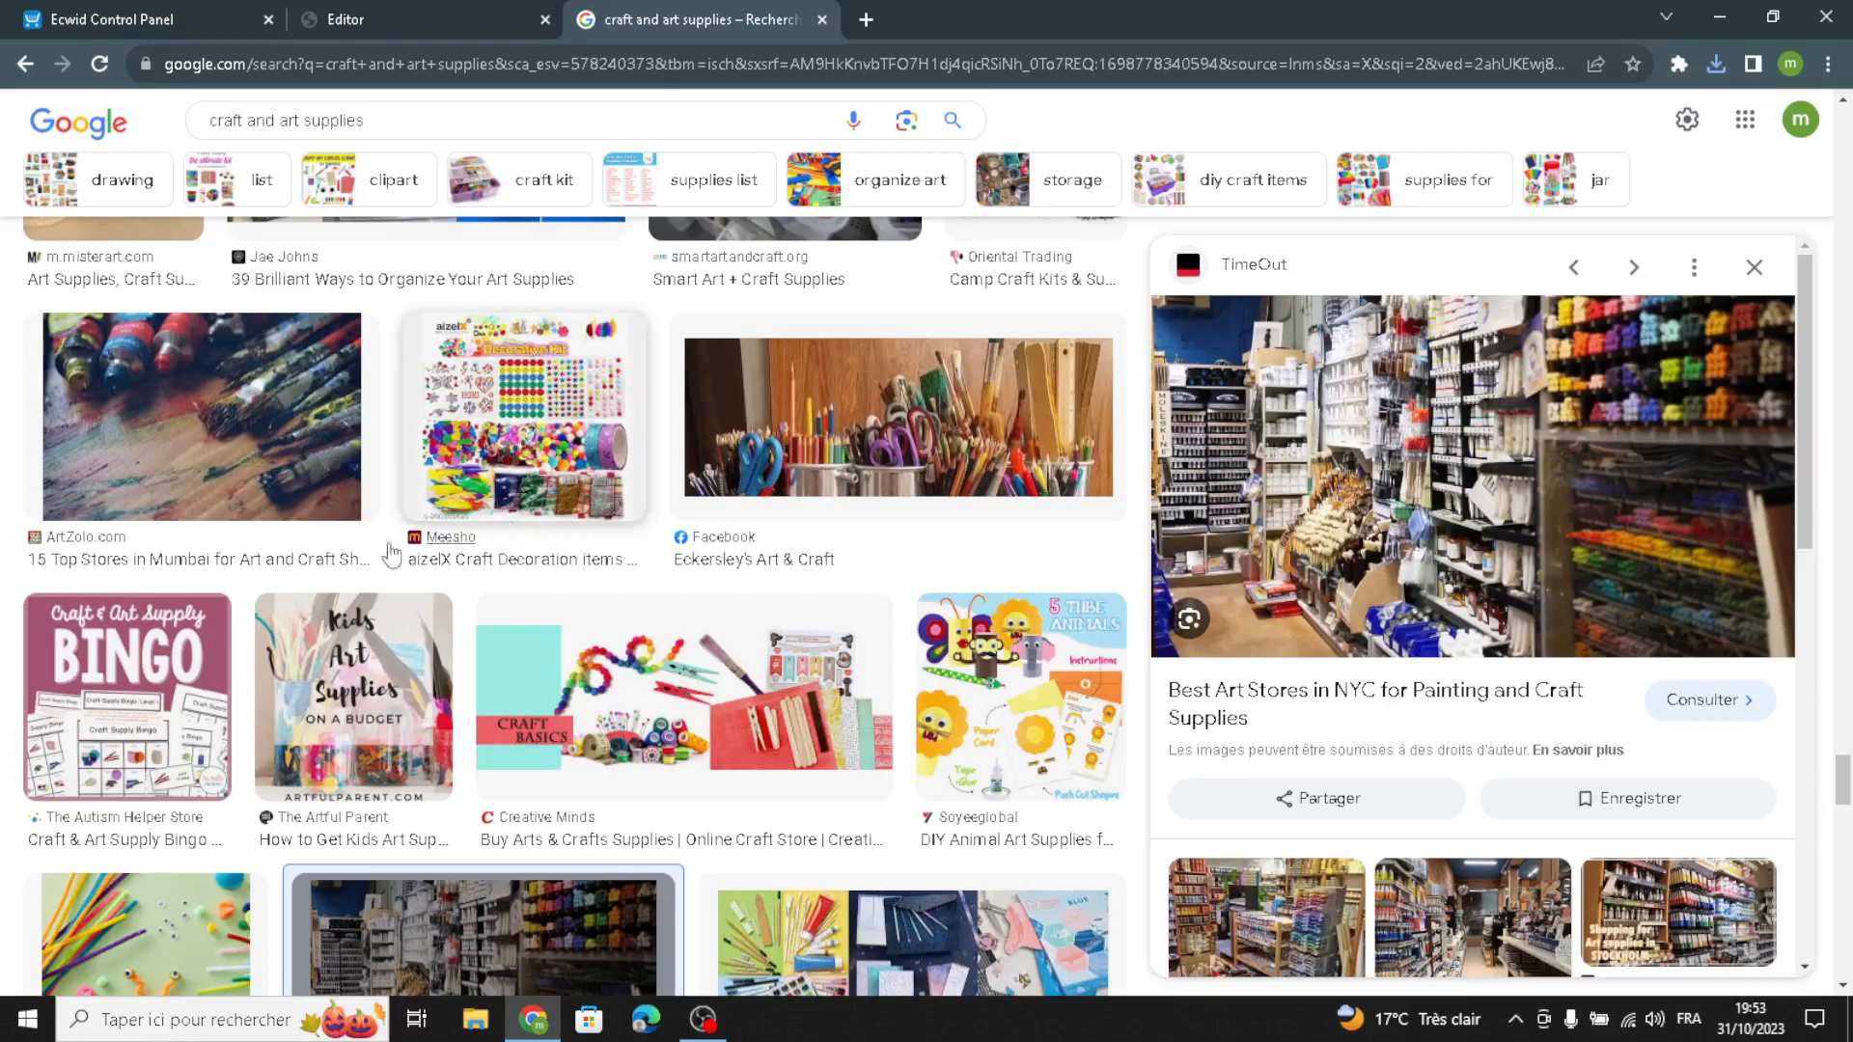
left_click(203, 406)
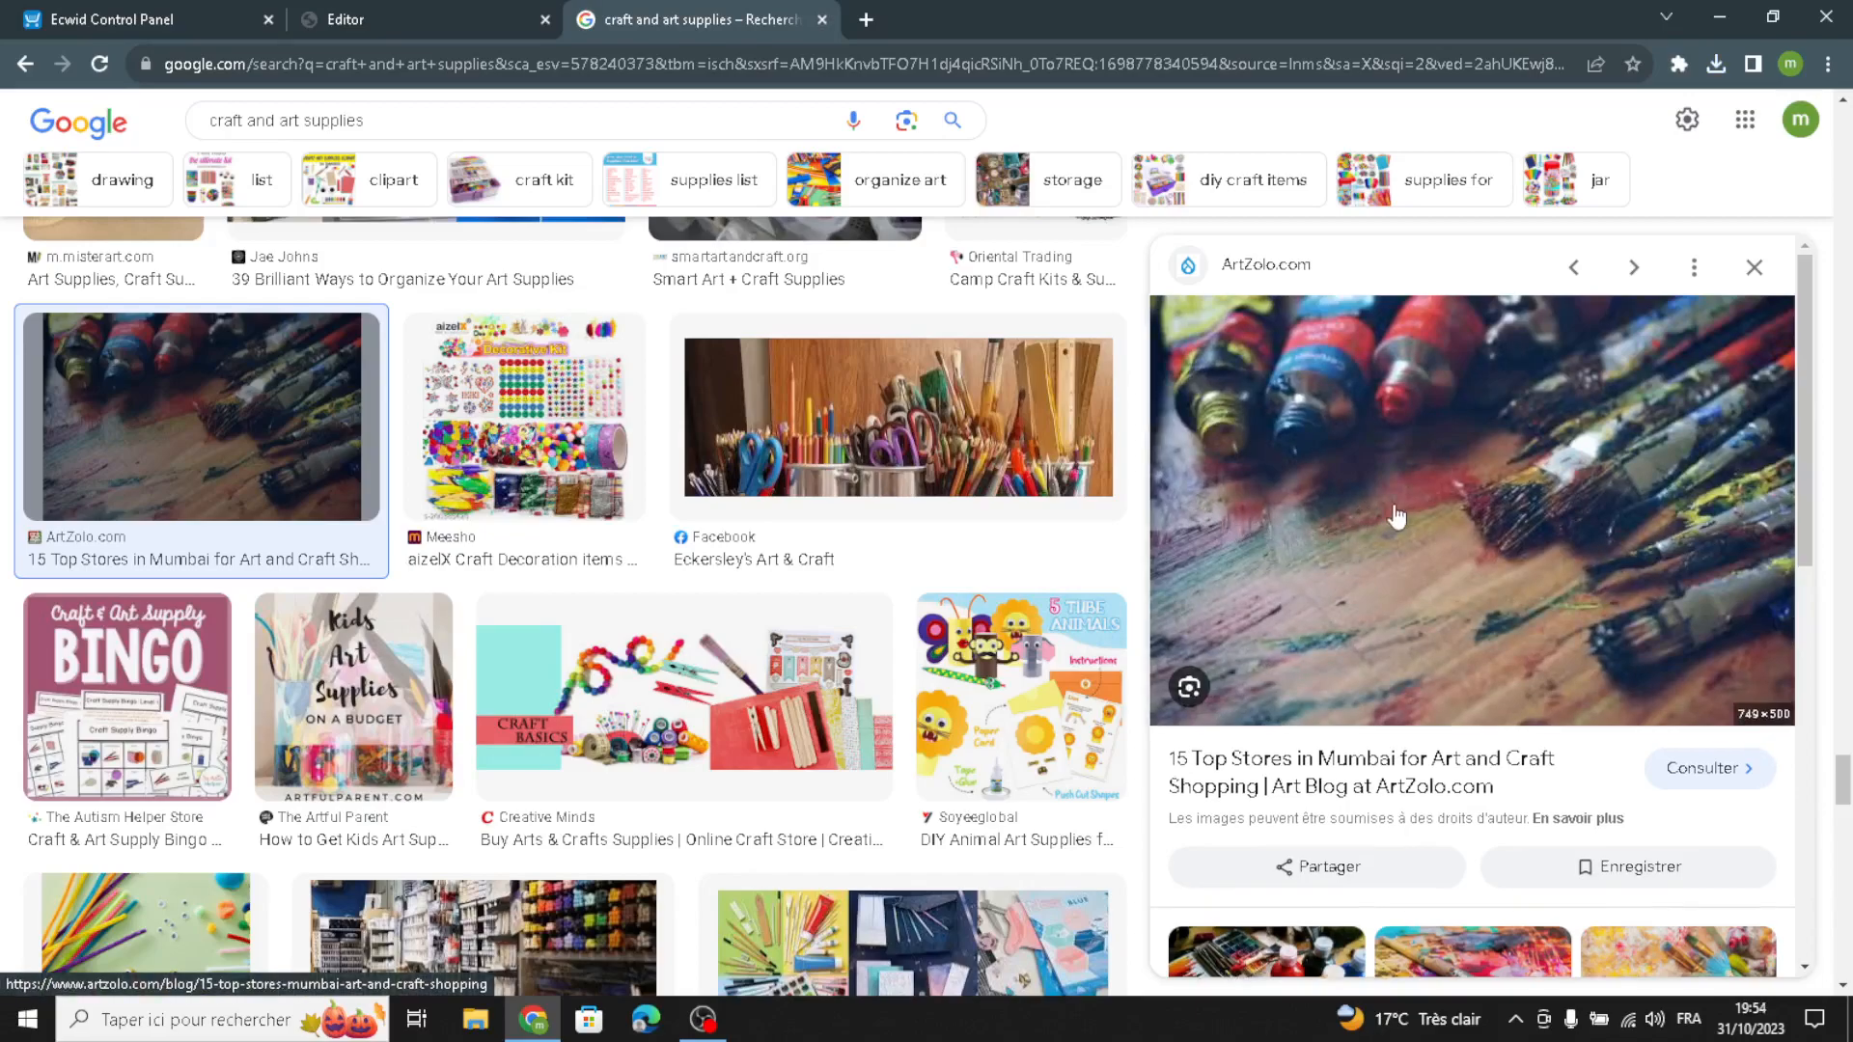
right_click(1431, 507)
left_click(1502, 728)
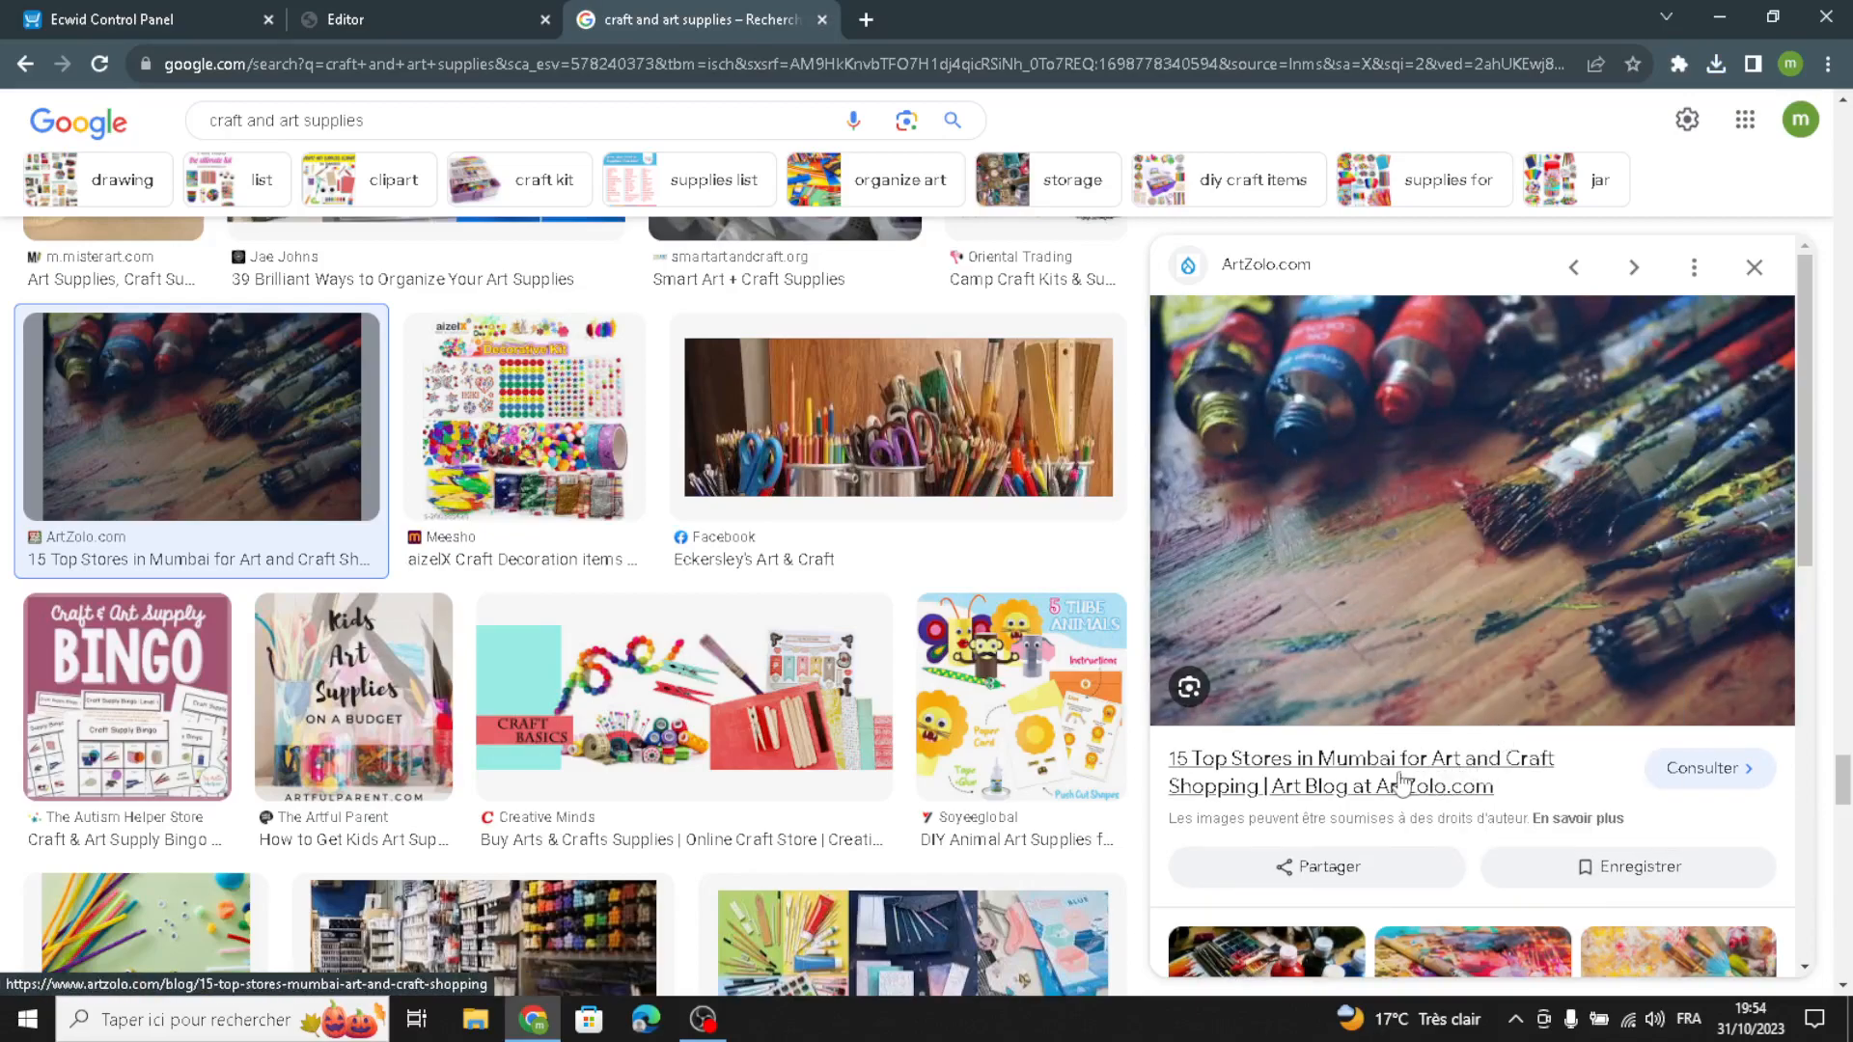
left_click(895, 958)
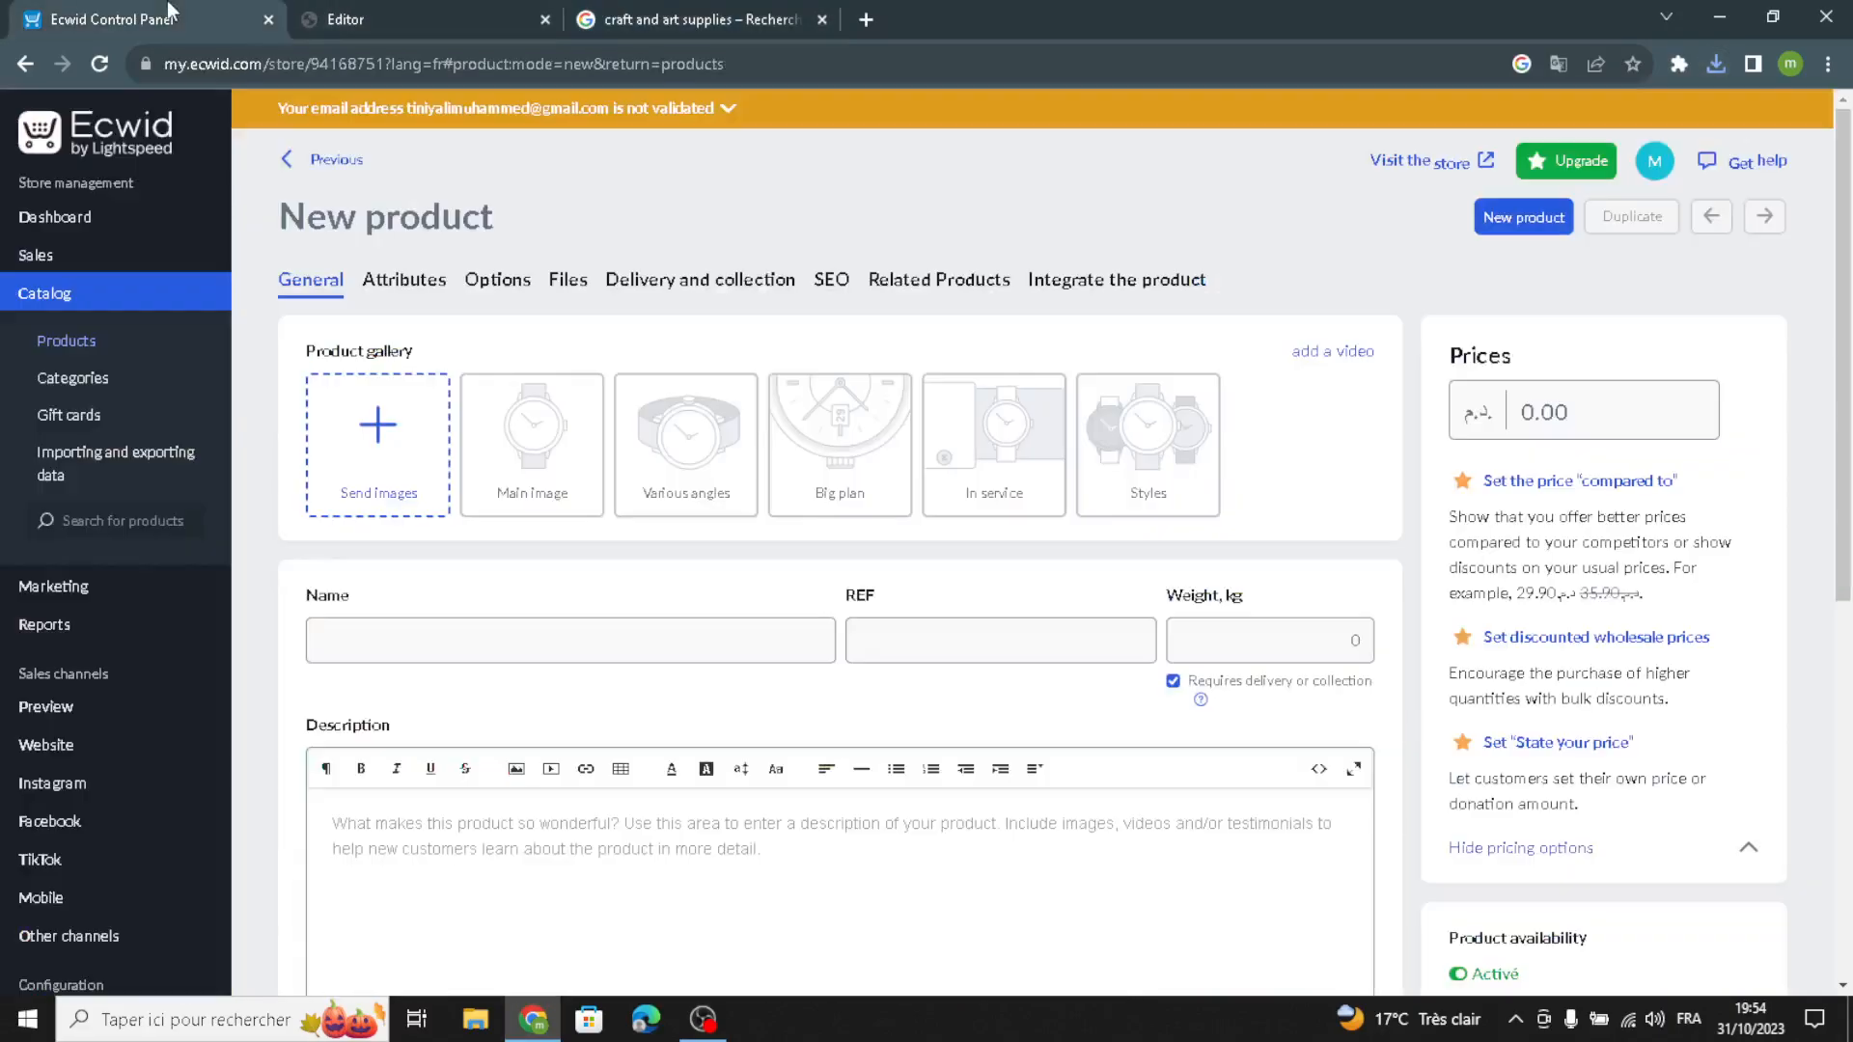
Return to the new product form and upload art-1478831_1280.jpg to the product gallery
left_click(169, 10)
left_click(391, 421)
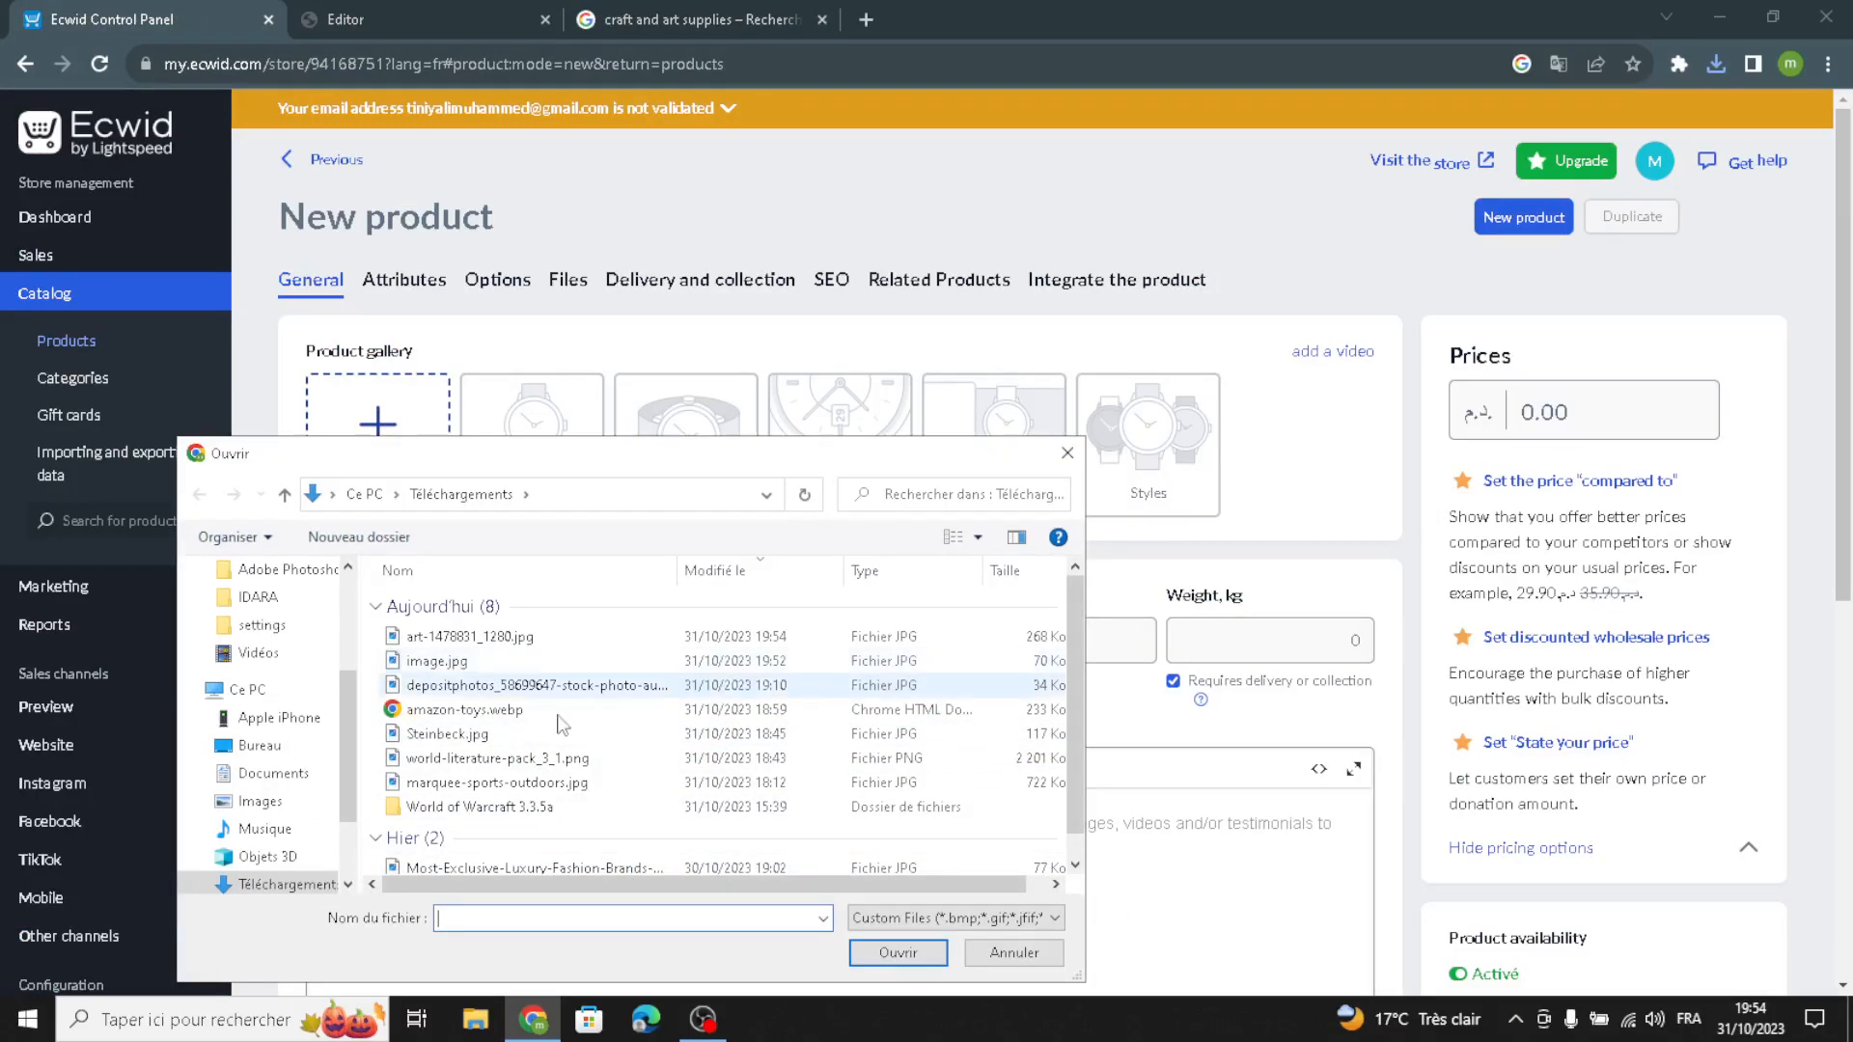
left_click(529, 637)
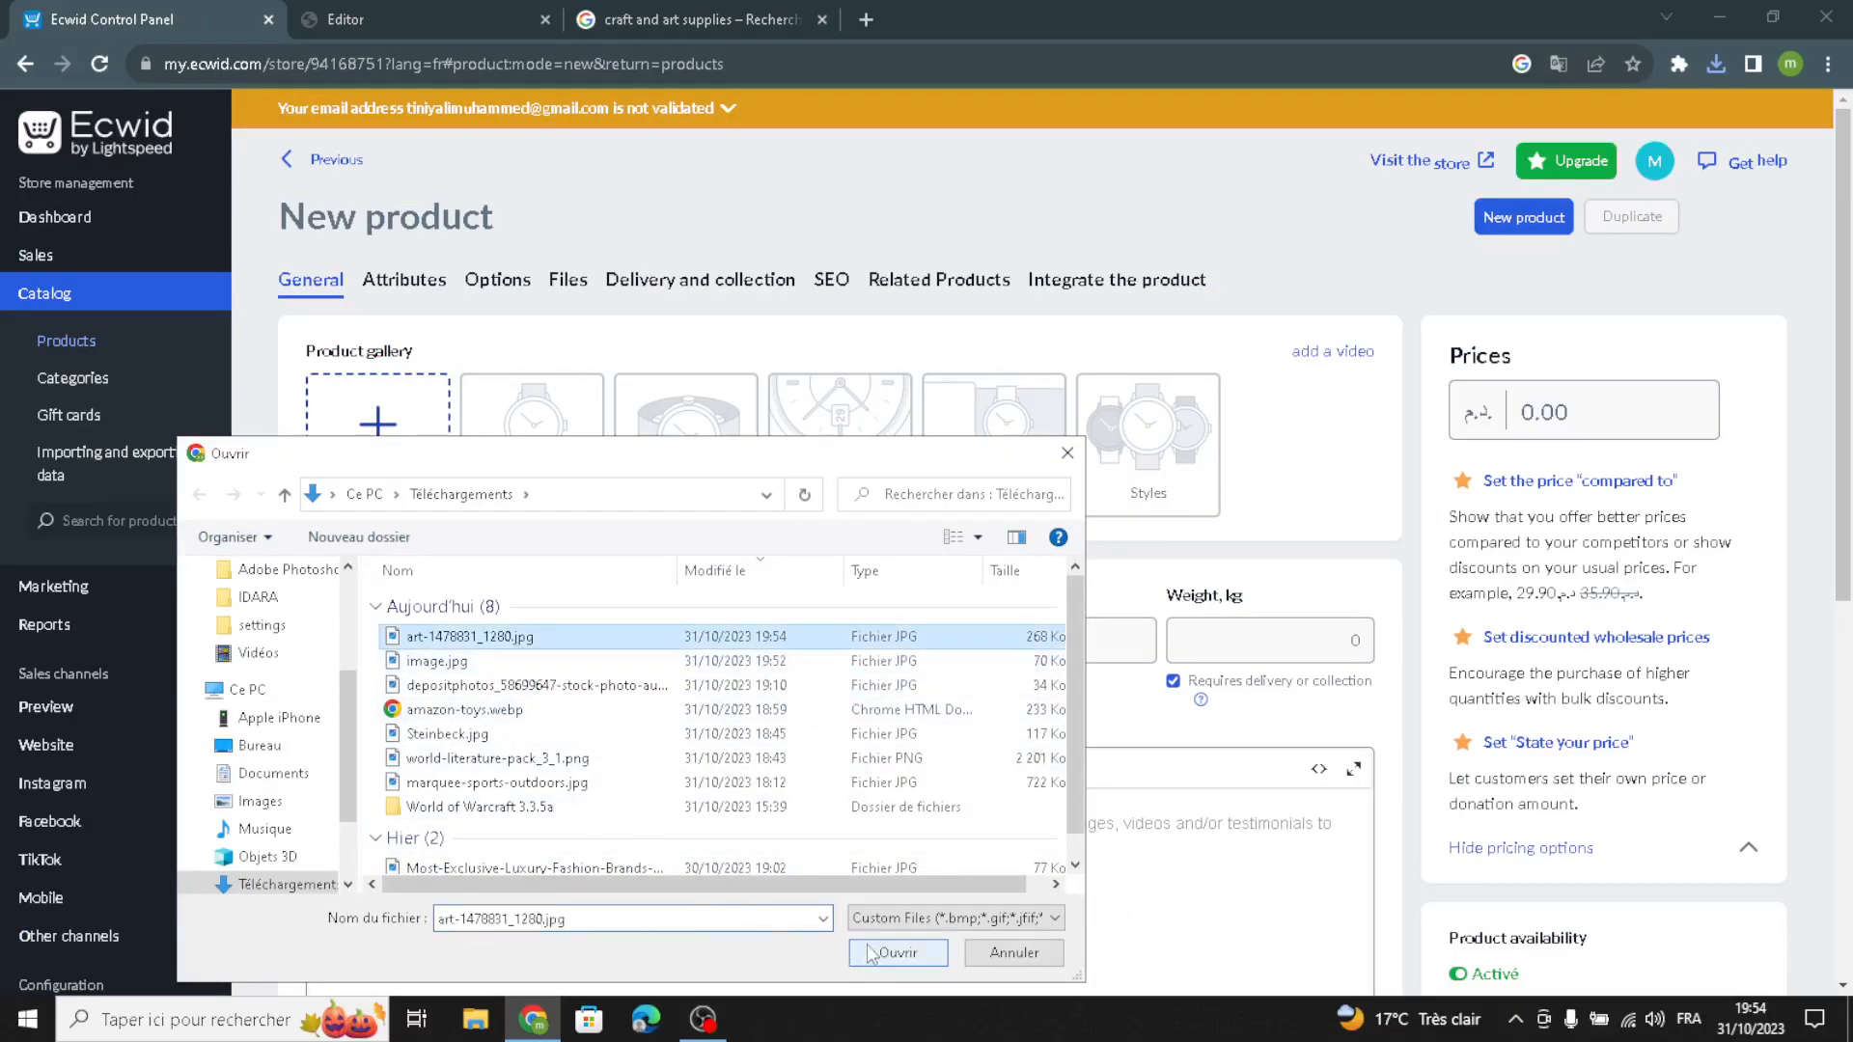
left_click(898, 953)
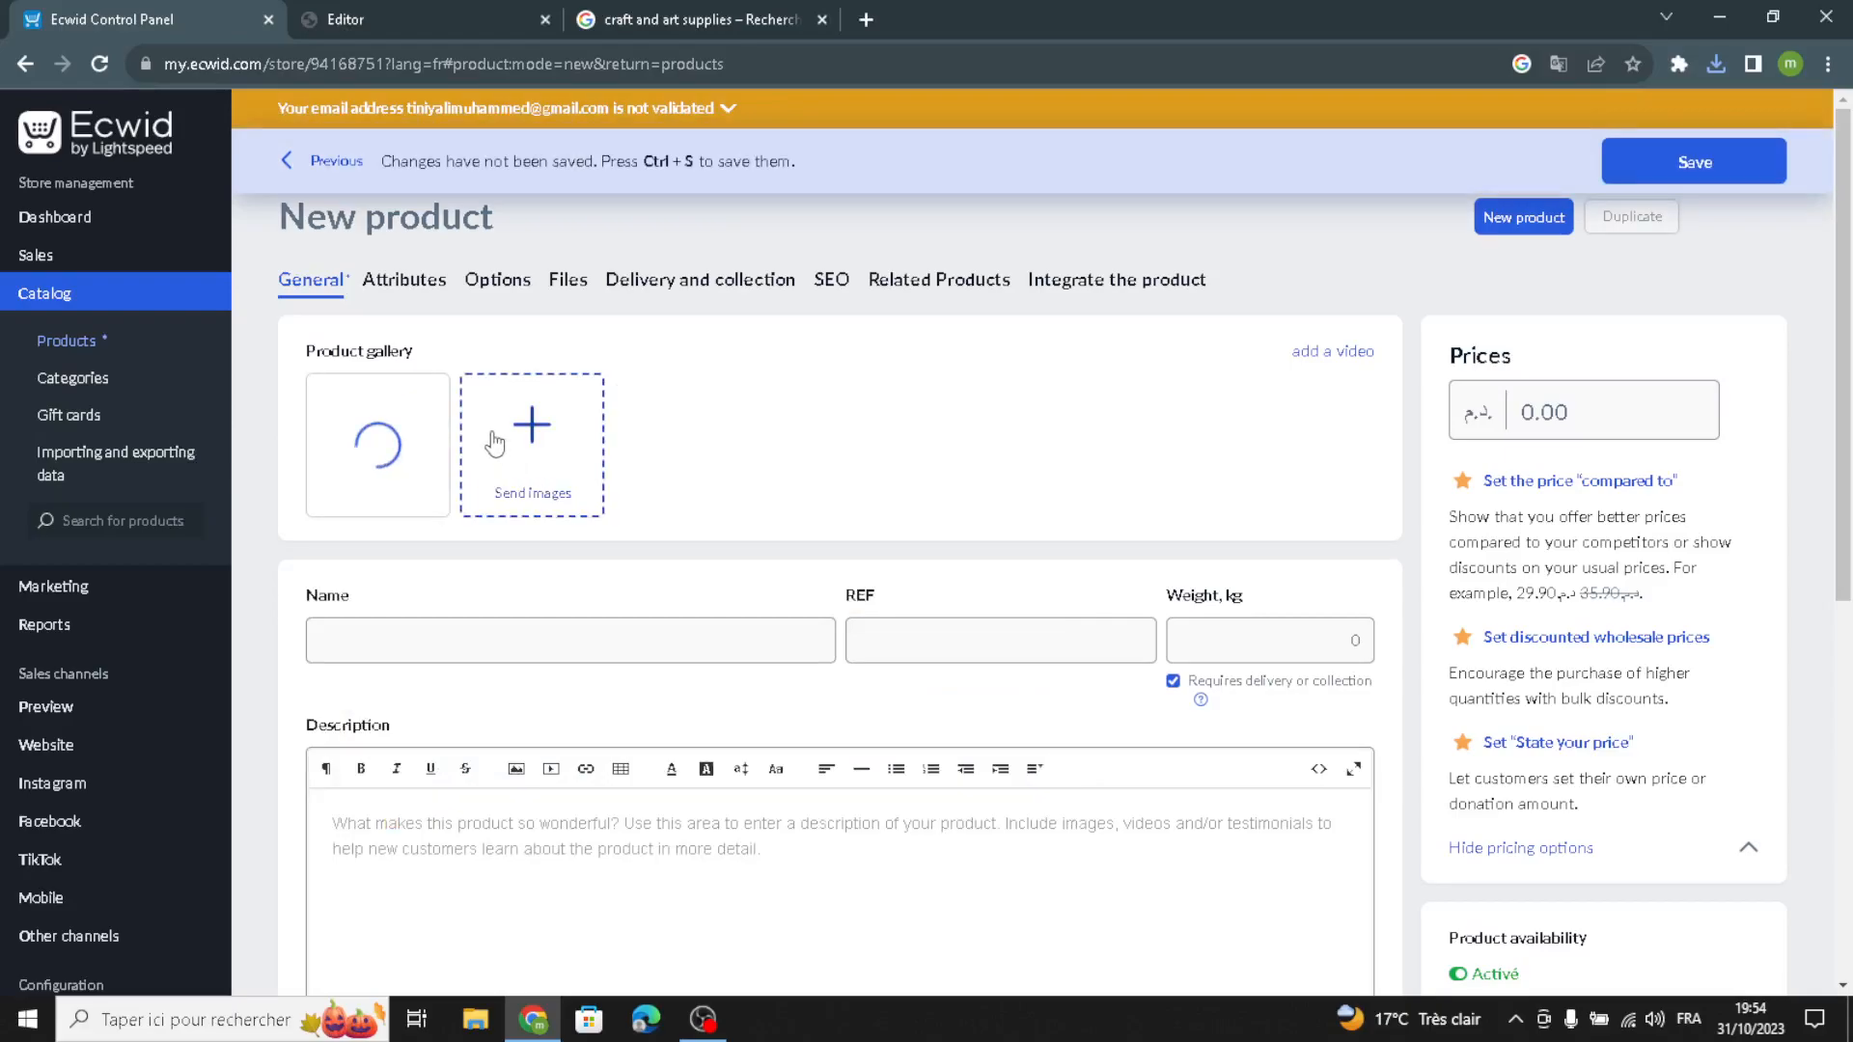
Examine the new product's name, reference, weight, price and description fields, and return to the Store section in the website editor
left_click(352, 624)
key("Tab")
left_click(1230, 640)
left_click(1578, 425)
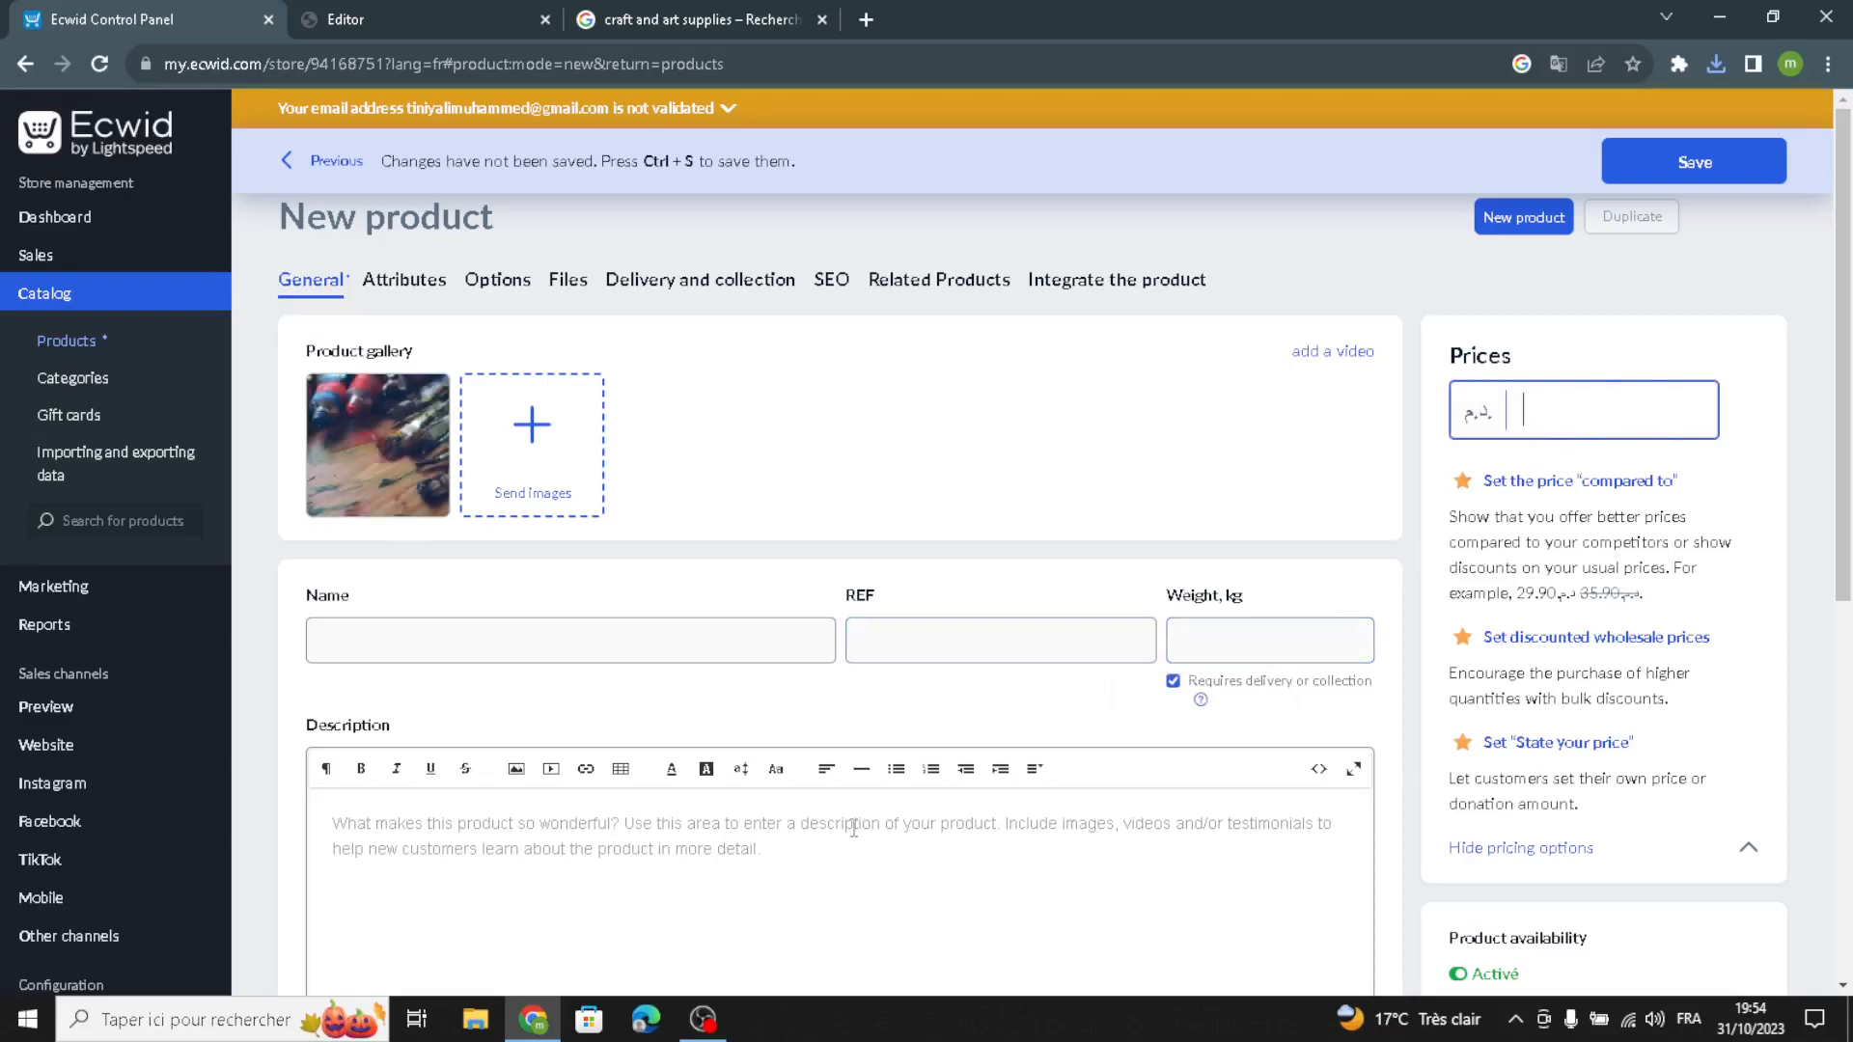
scroll(855, 828, "down", 2)
left_click(415, 593)
left_click(356, 476)
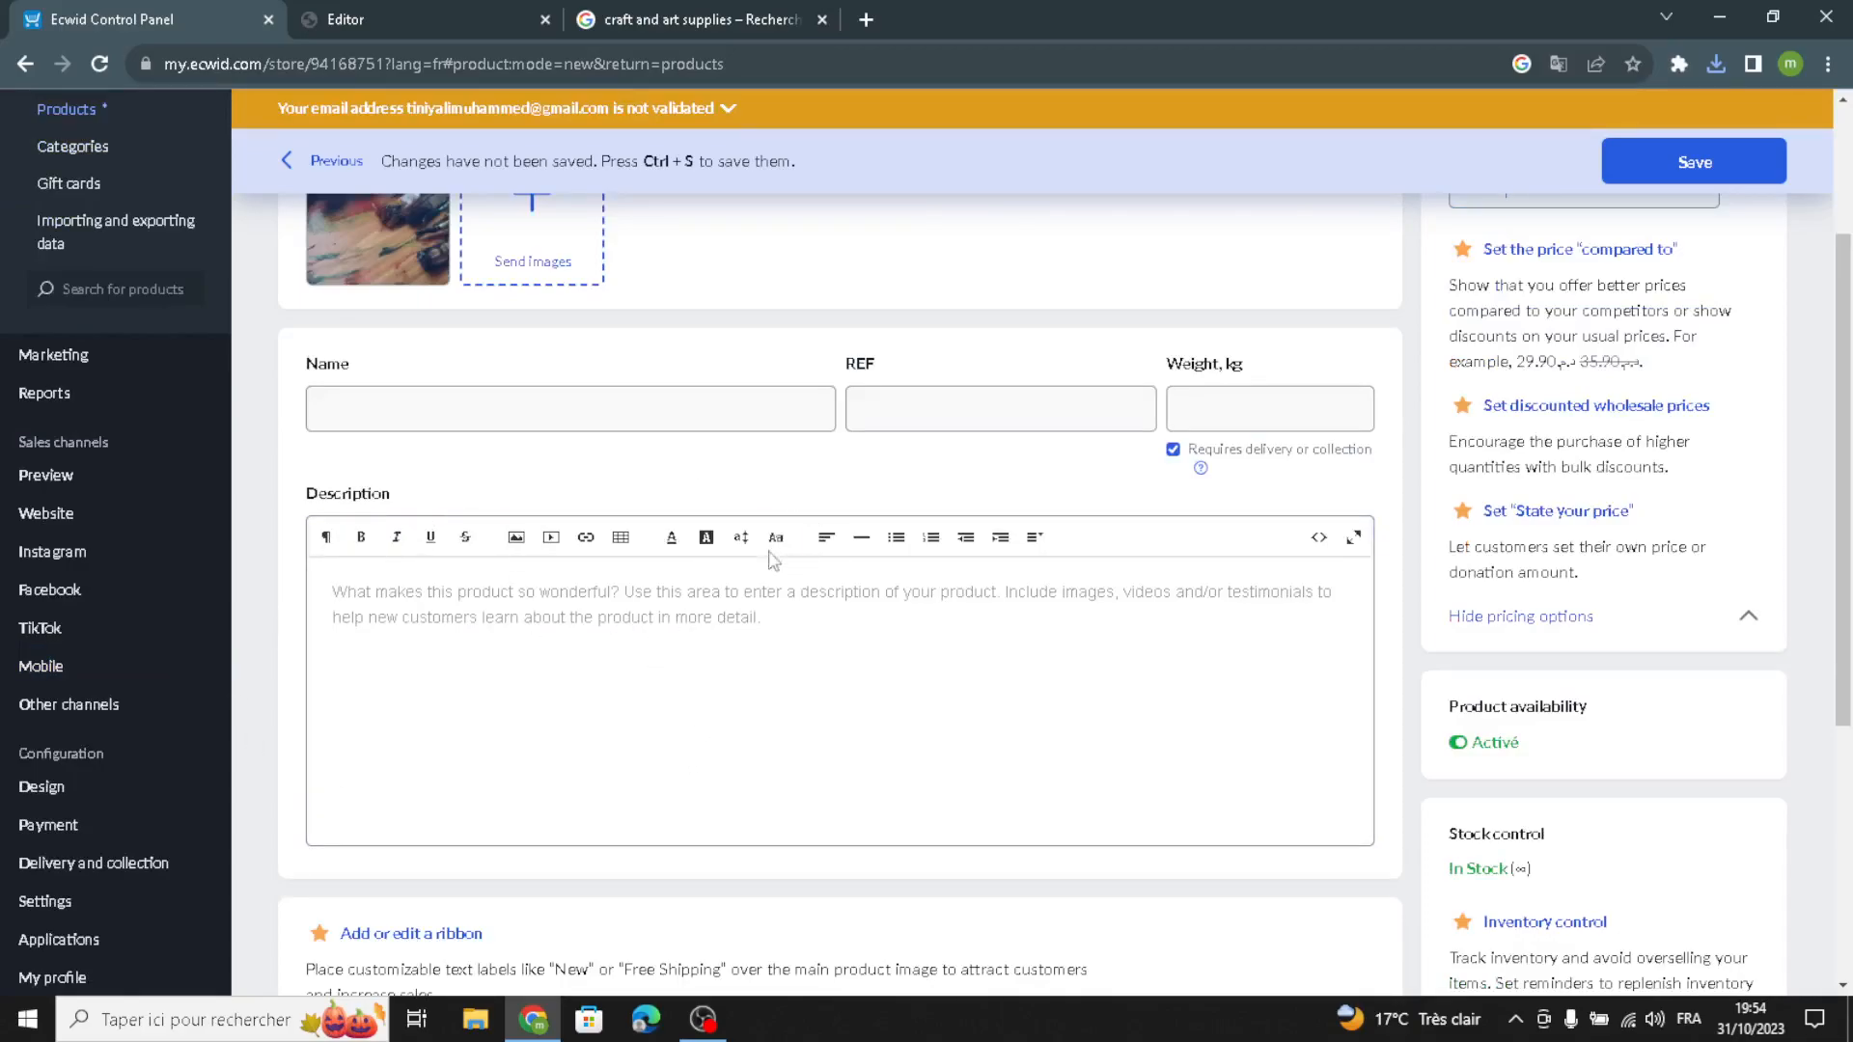
scroll(775, 553, "up", 2)
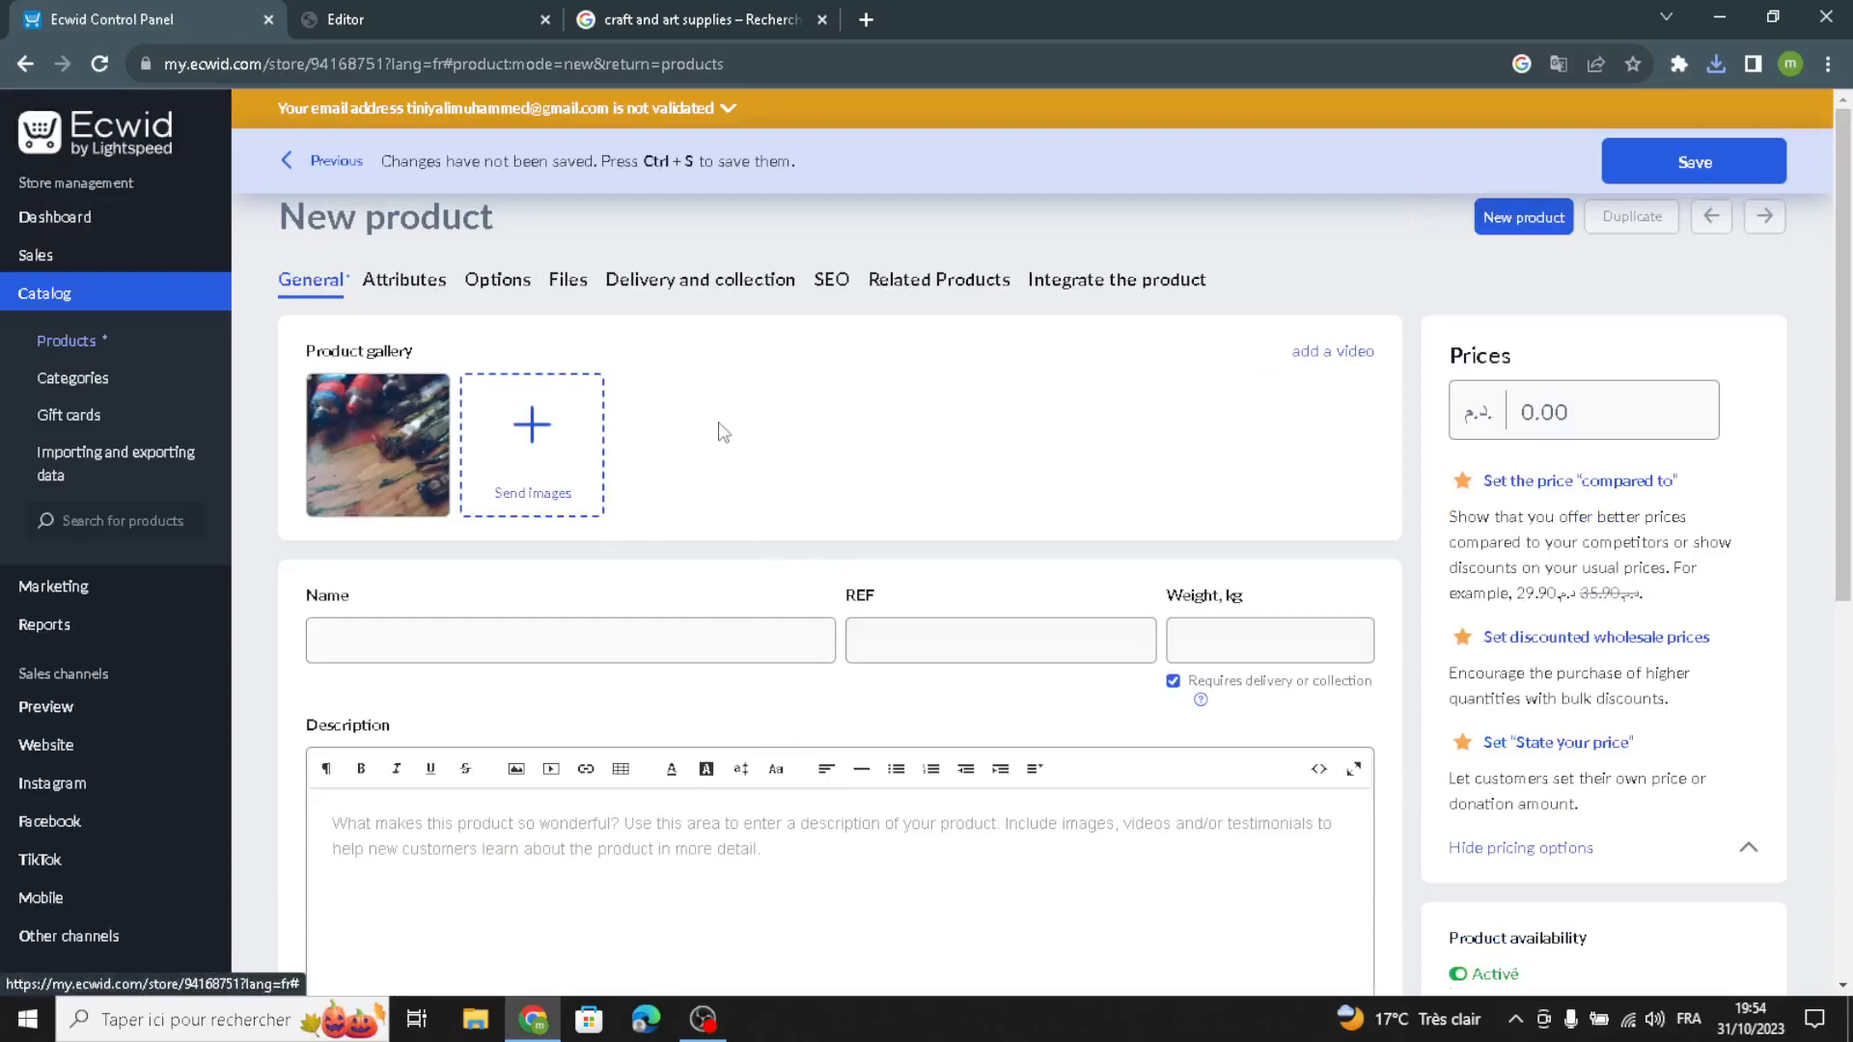
left_click(474, 11)
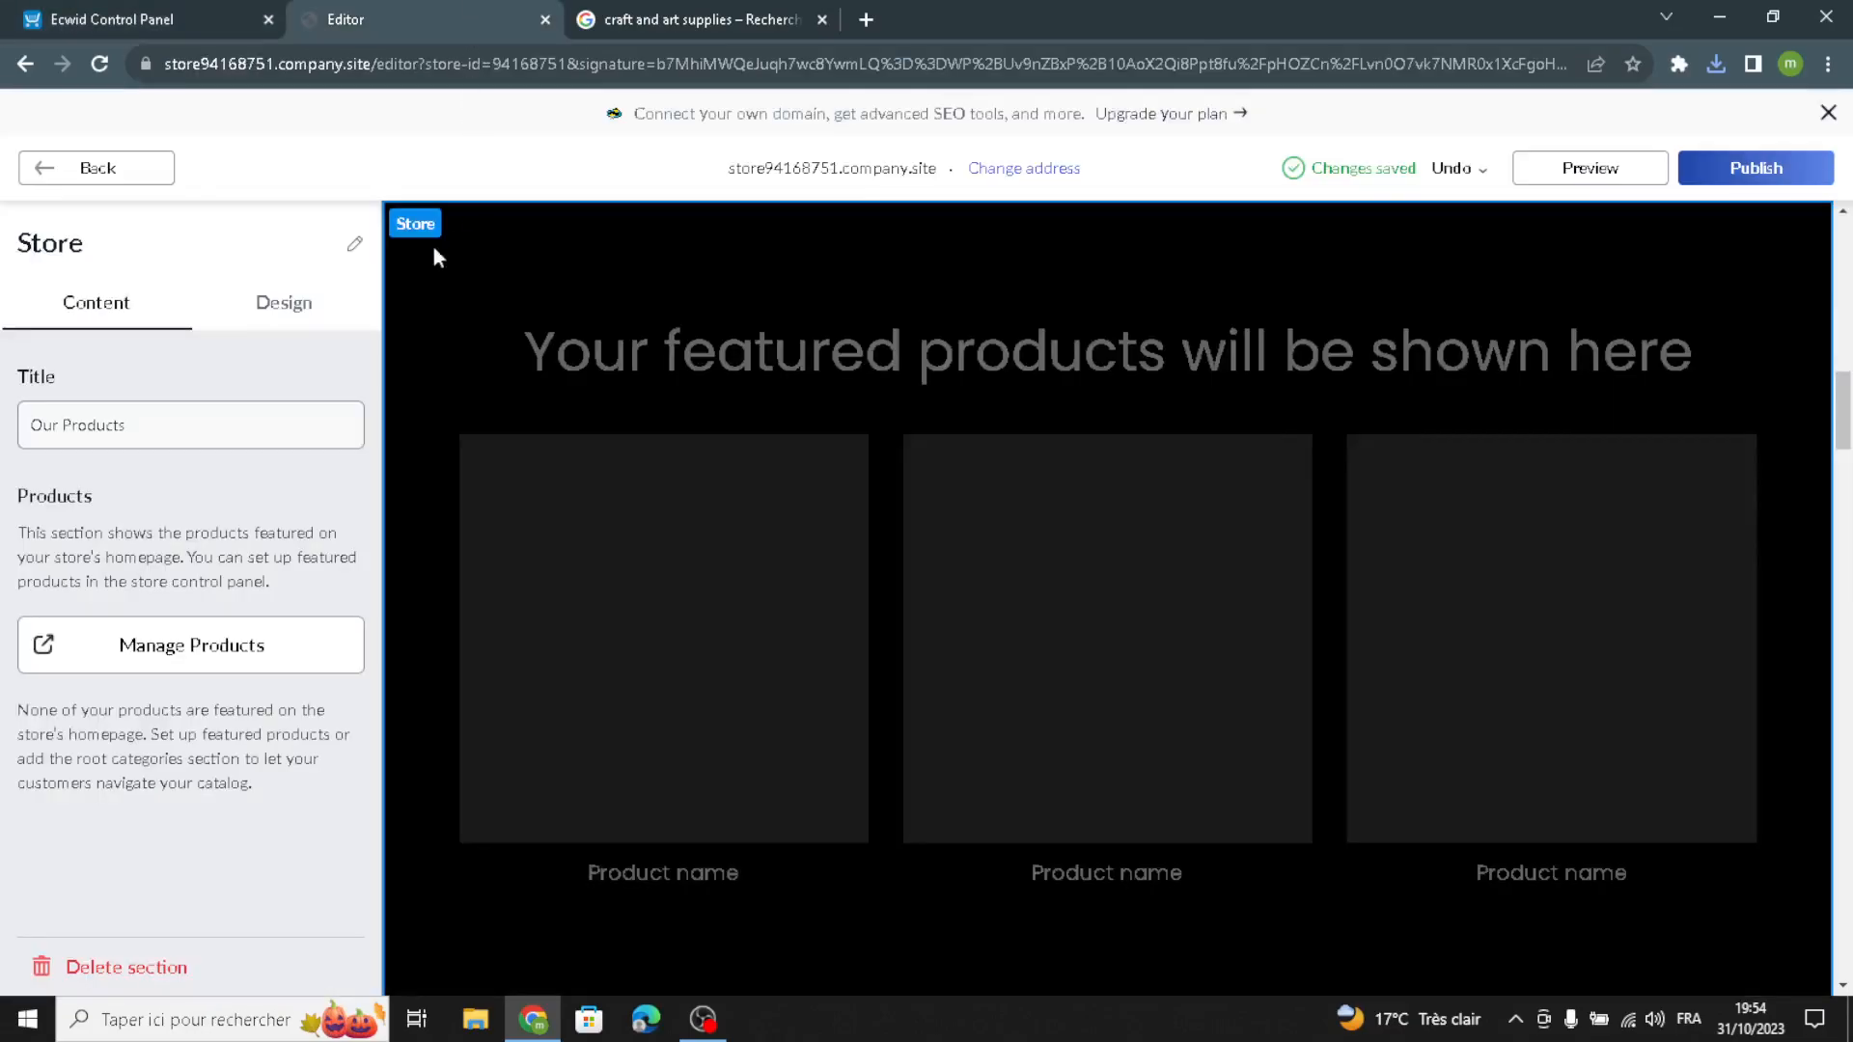
View the Store section's design options, and open the Special Service section's content from the homepage sections list
left_click(307, 311)
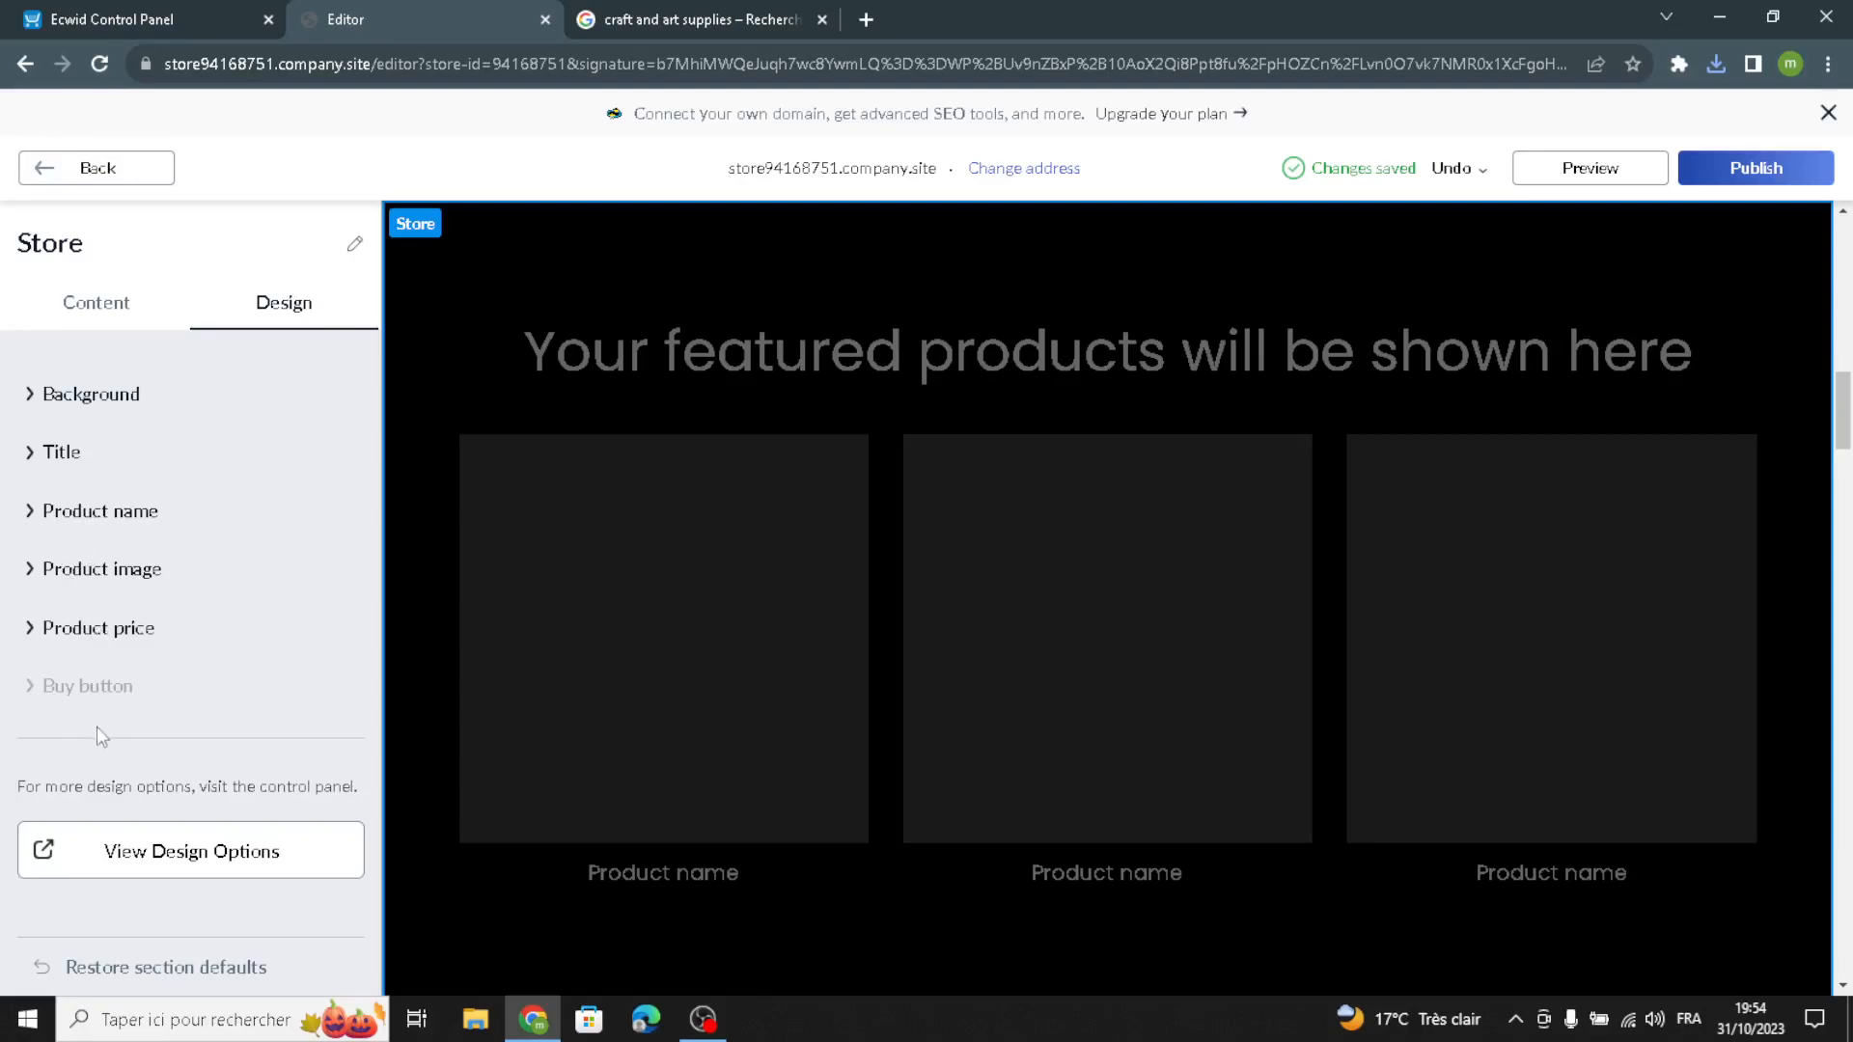
left_click(115, 180)
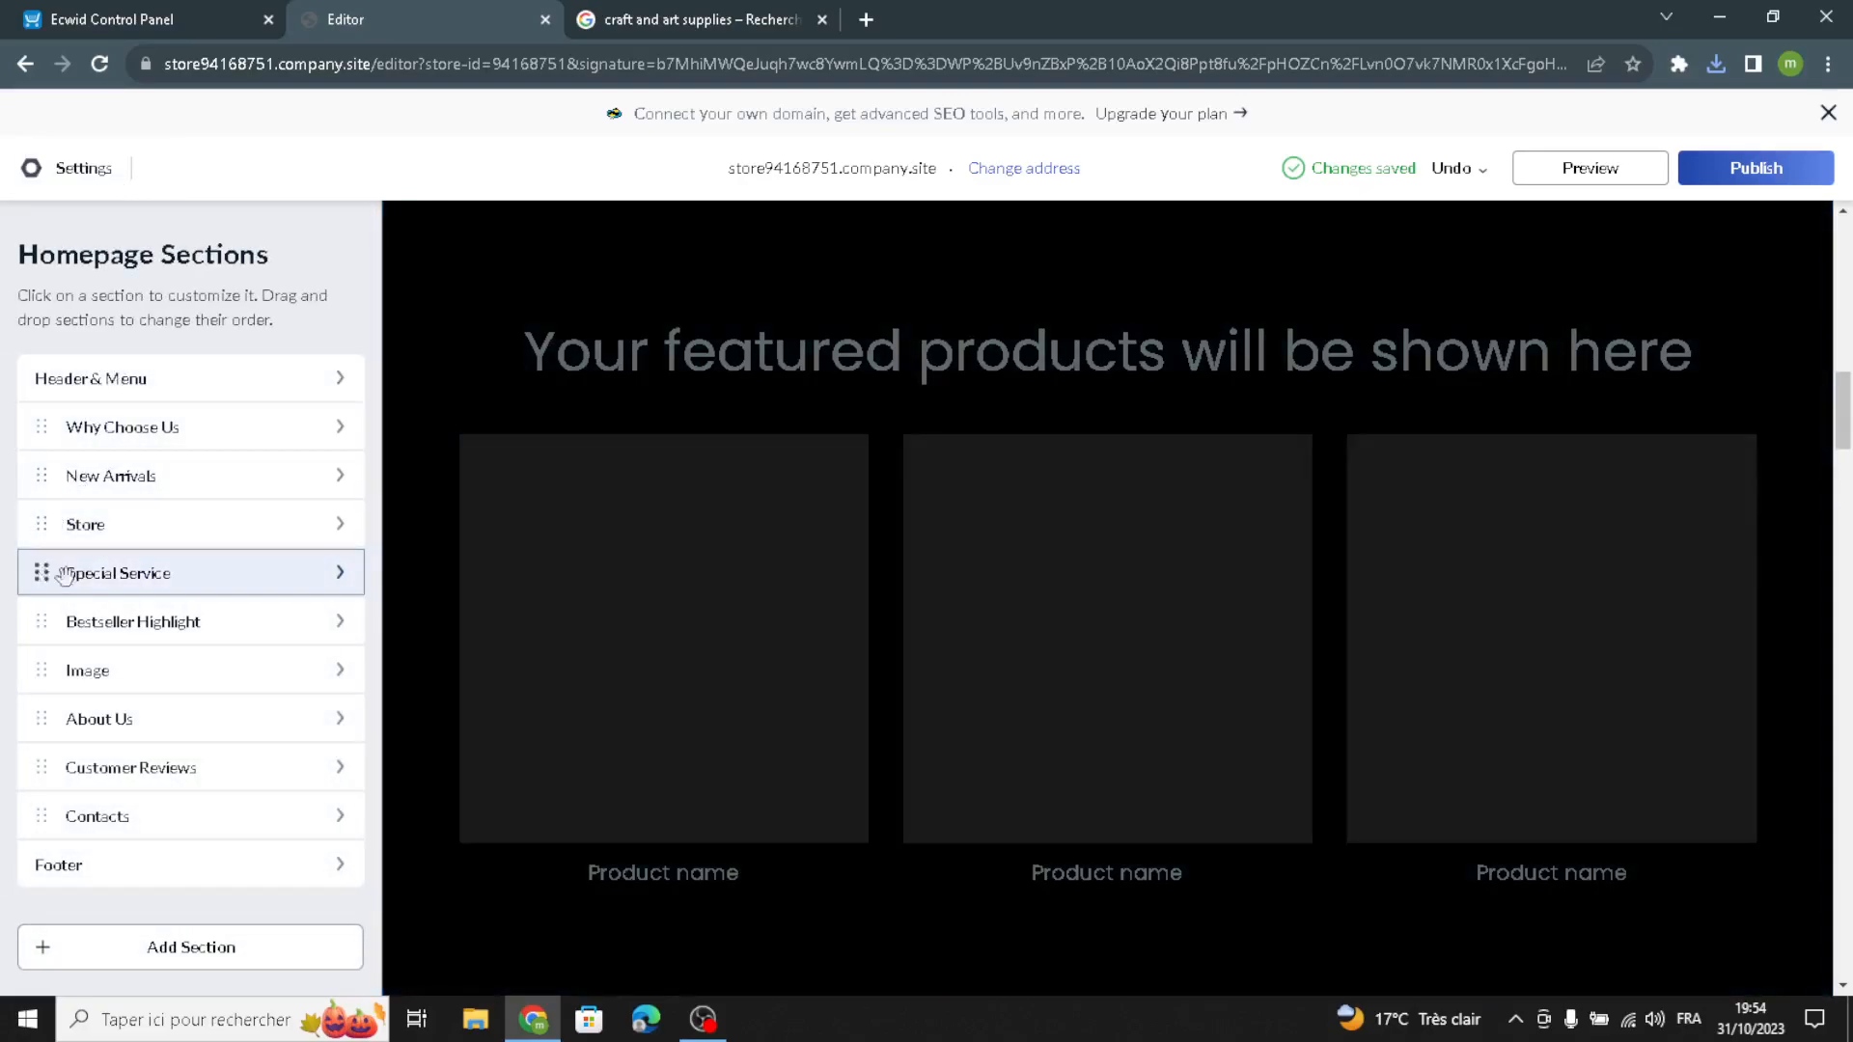
left_click(113, 575)
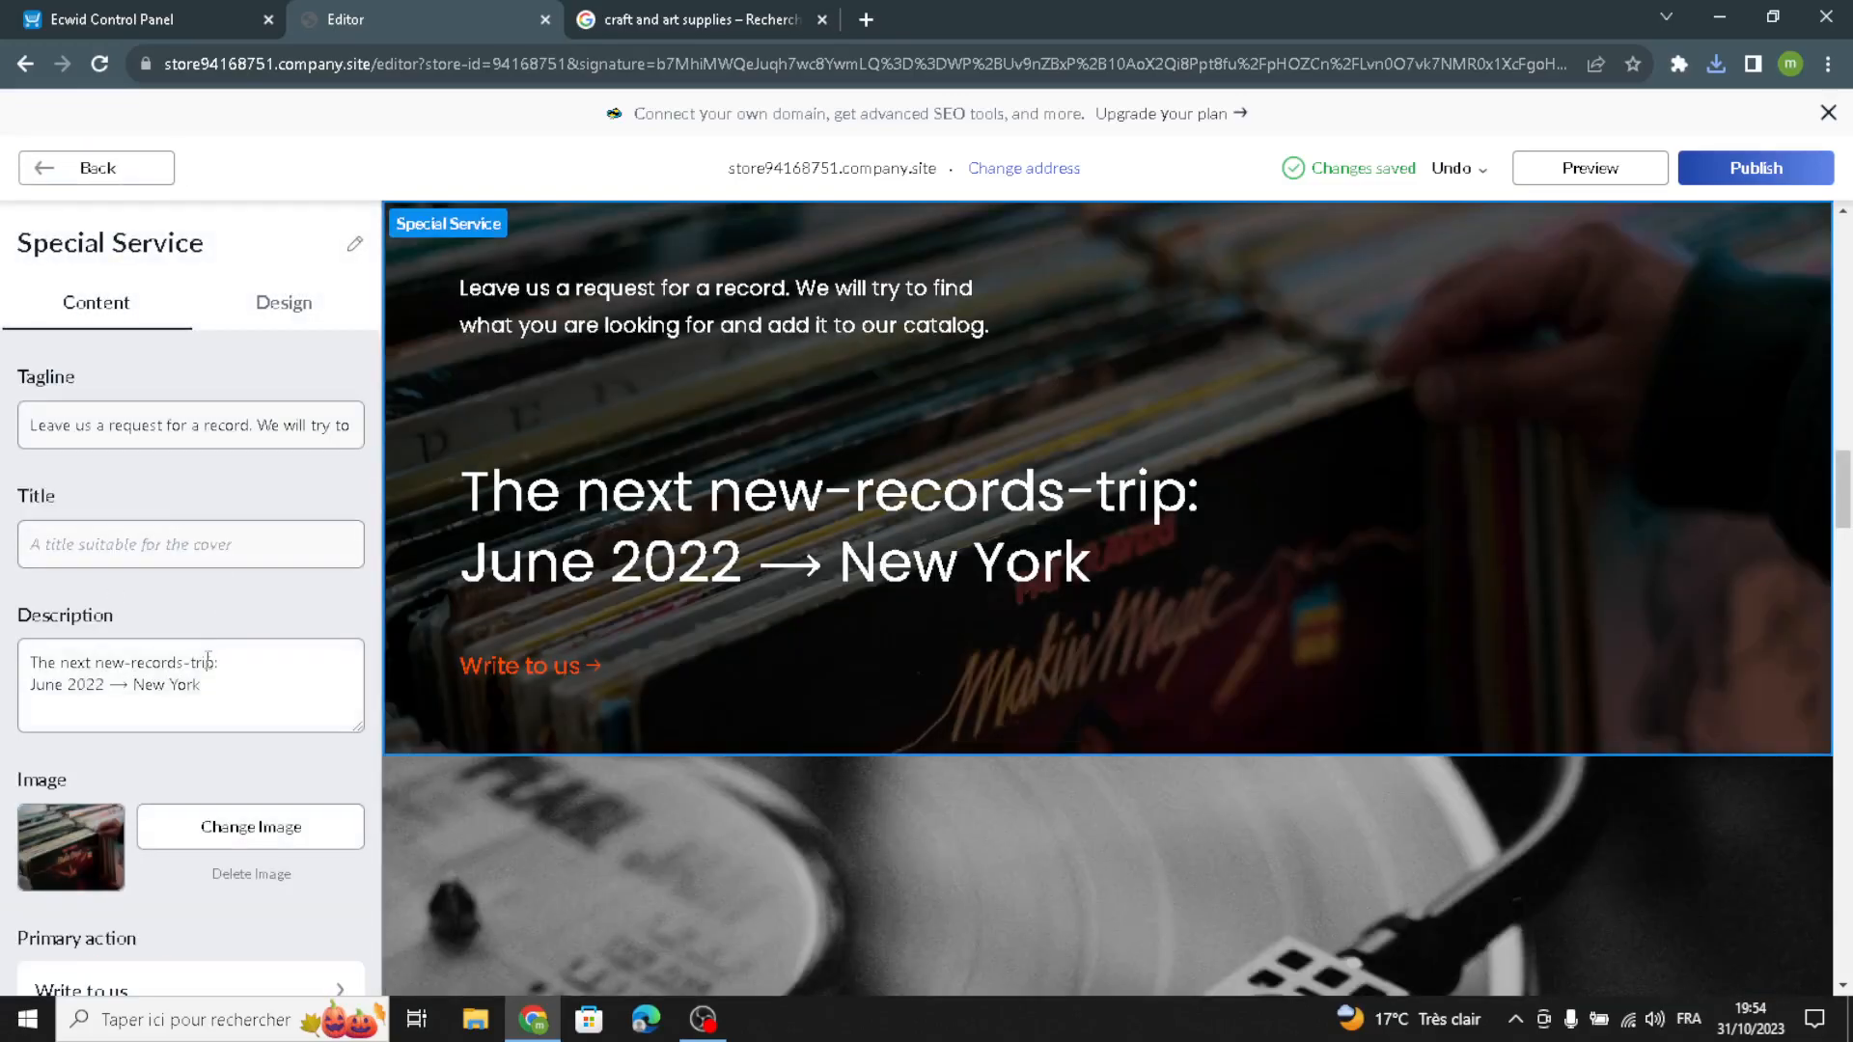
scroll(884, 567, "up", 2)
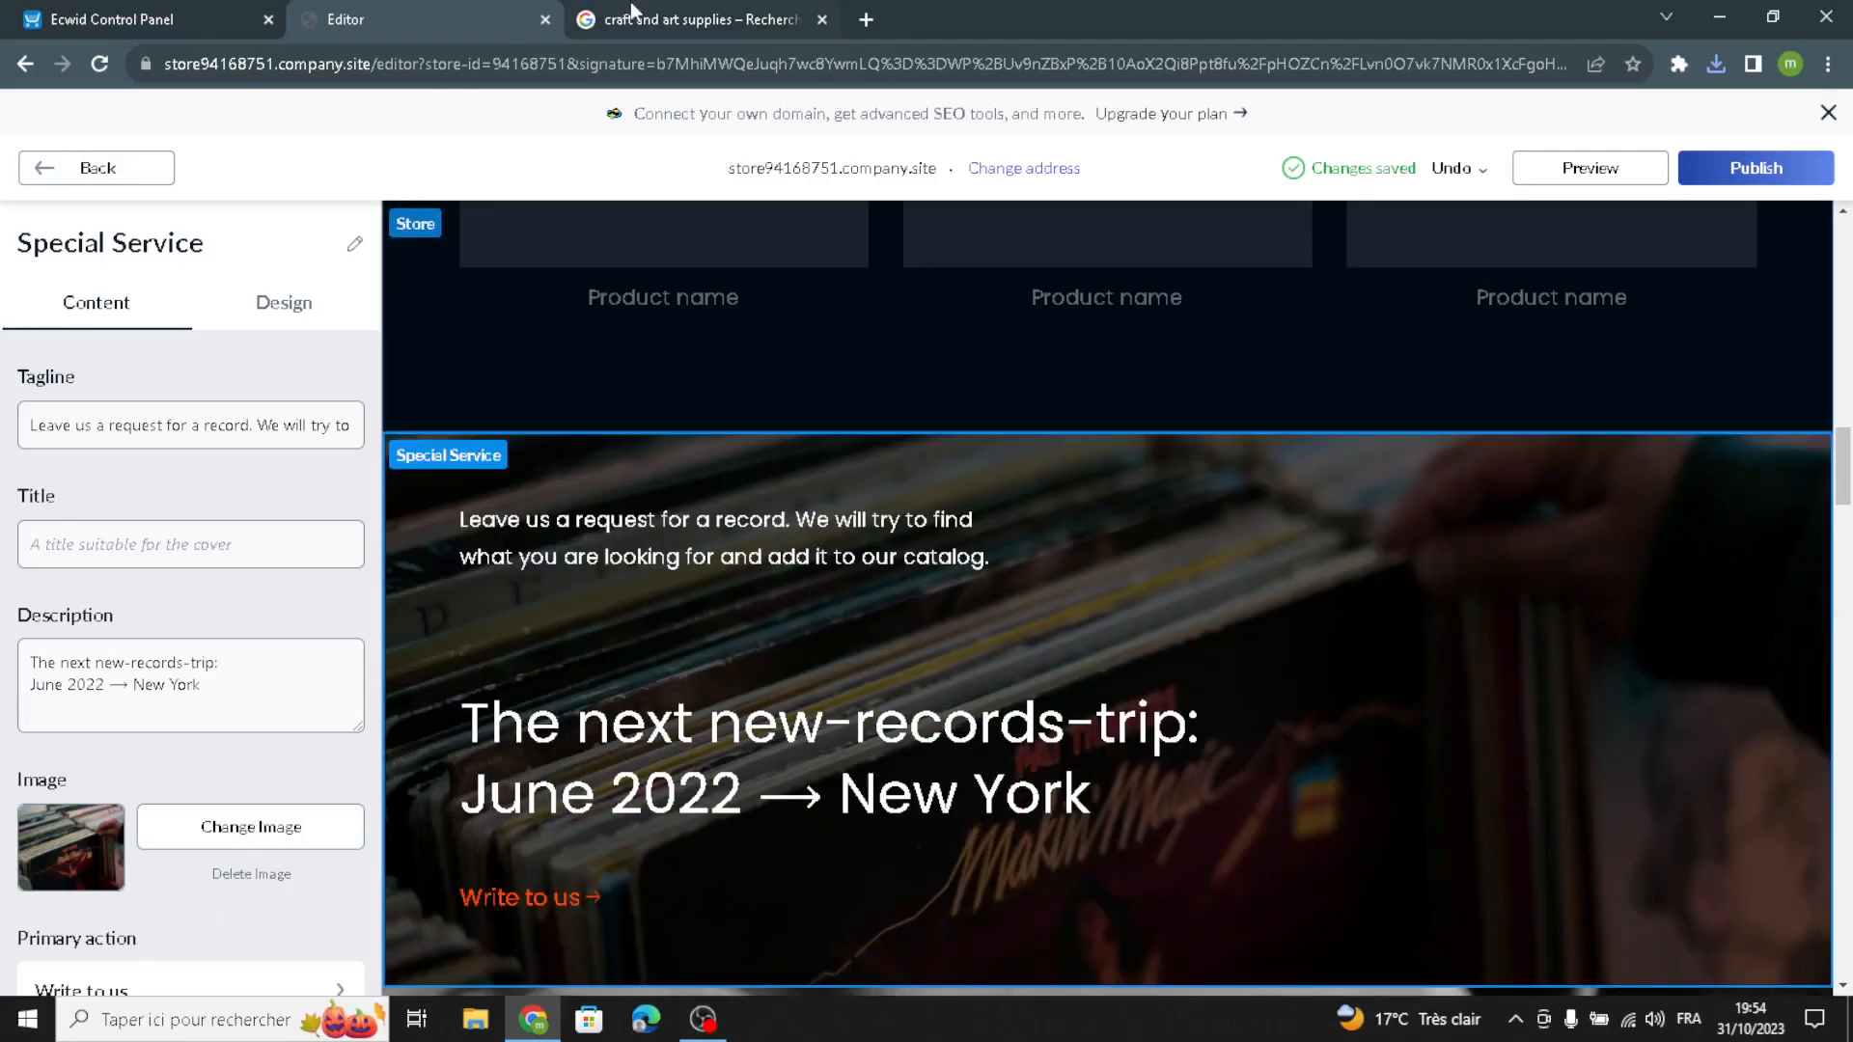
Save the Frolic picture of paint-covered brushes from the craft and art supplies image results
left_click(666, 19)
scroll(778, 688, "down", 5)
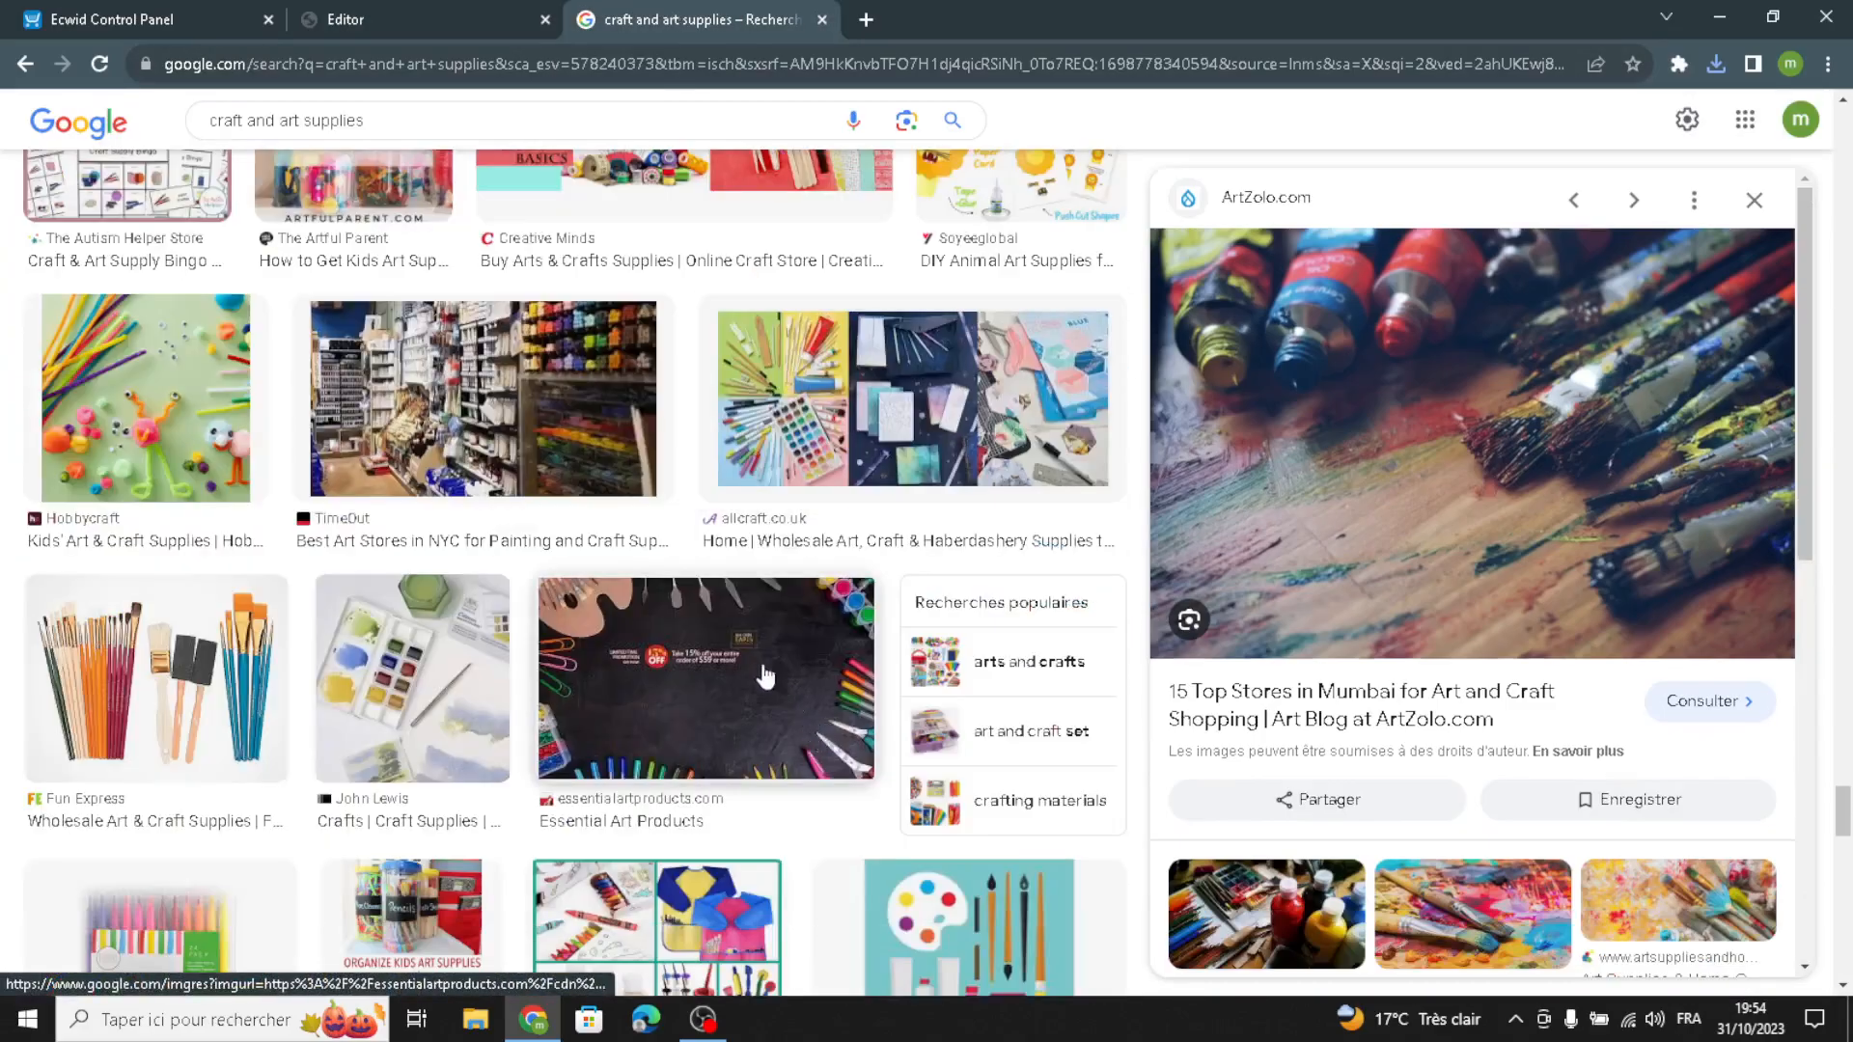
scroll(787, 659, "down", 7)
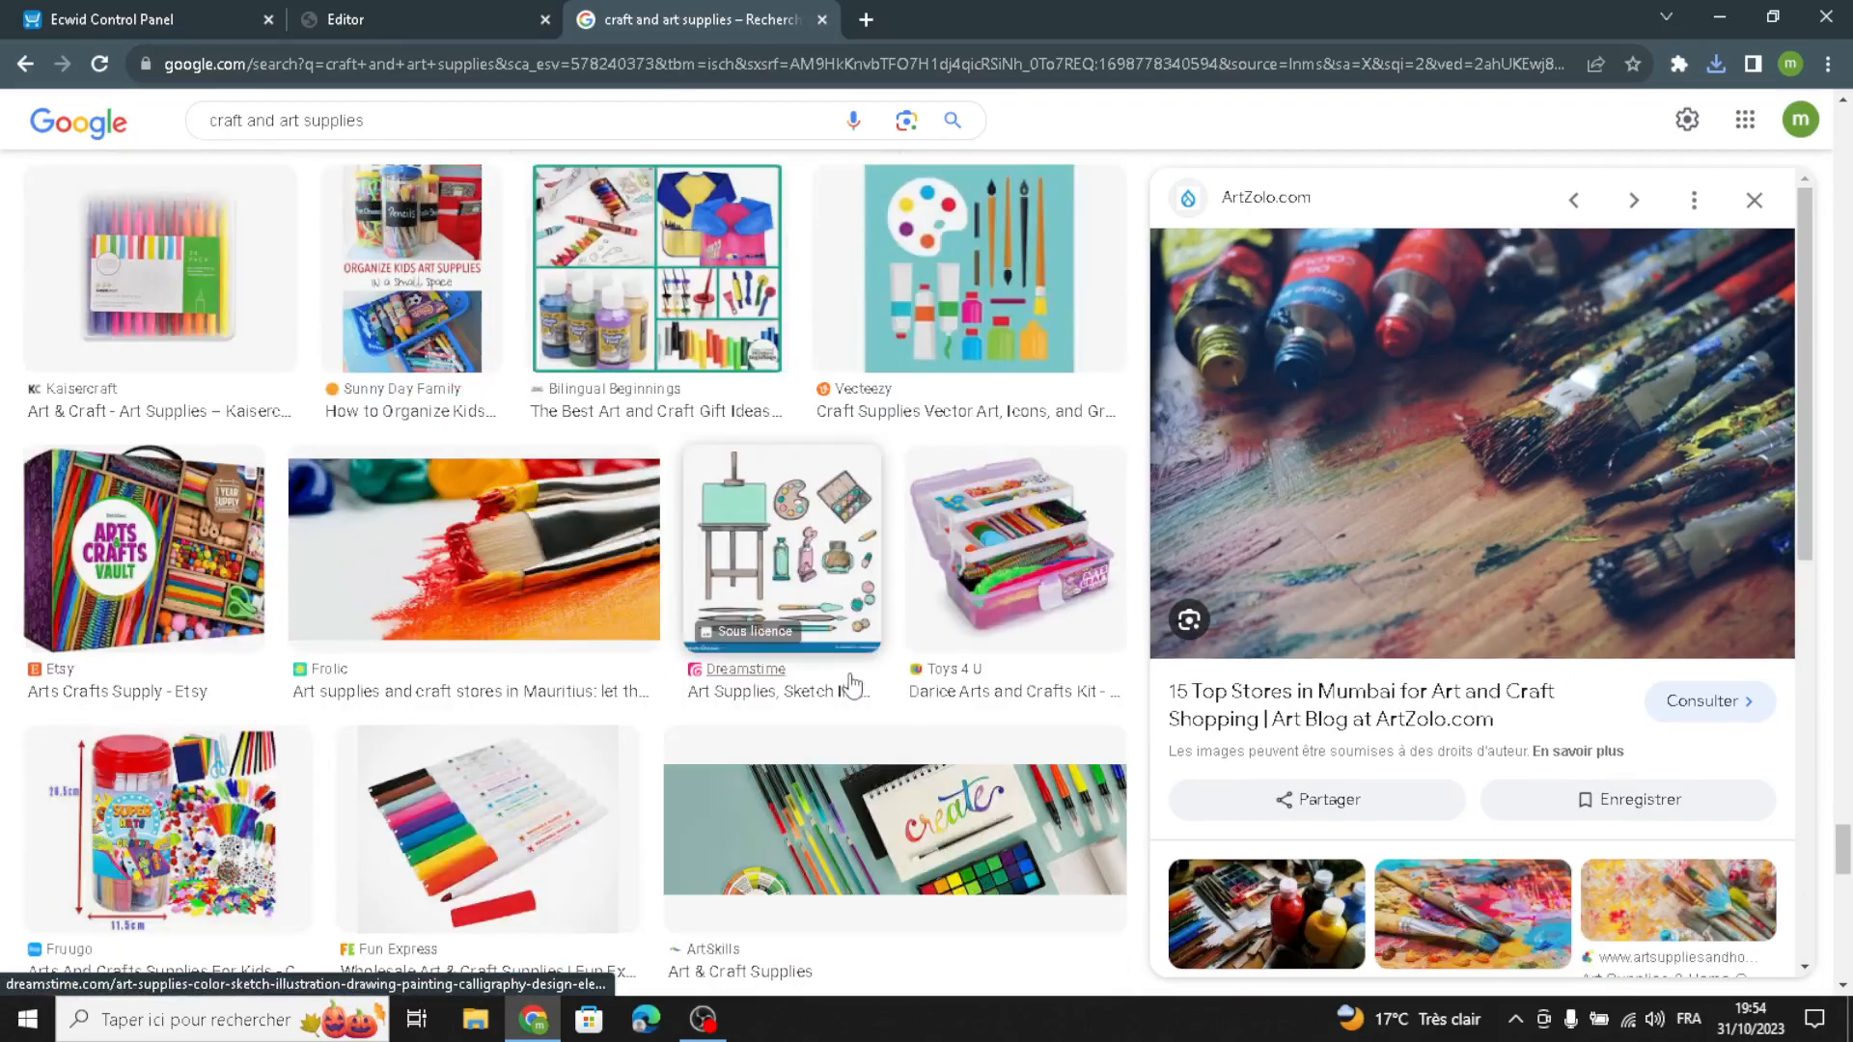
left_click(453, 574)
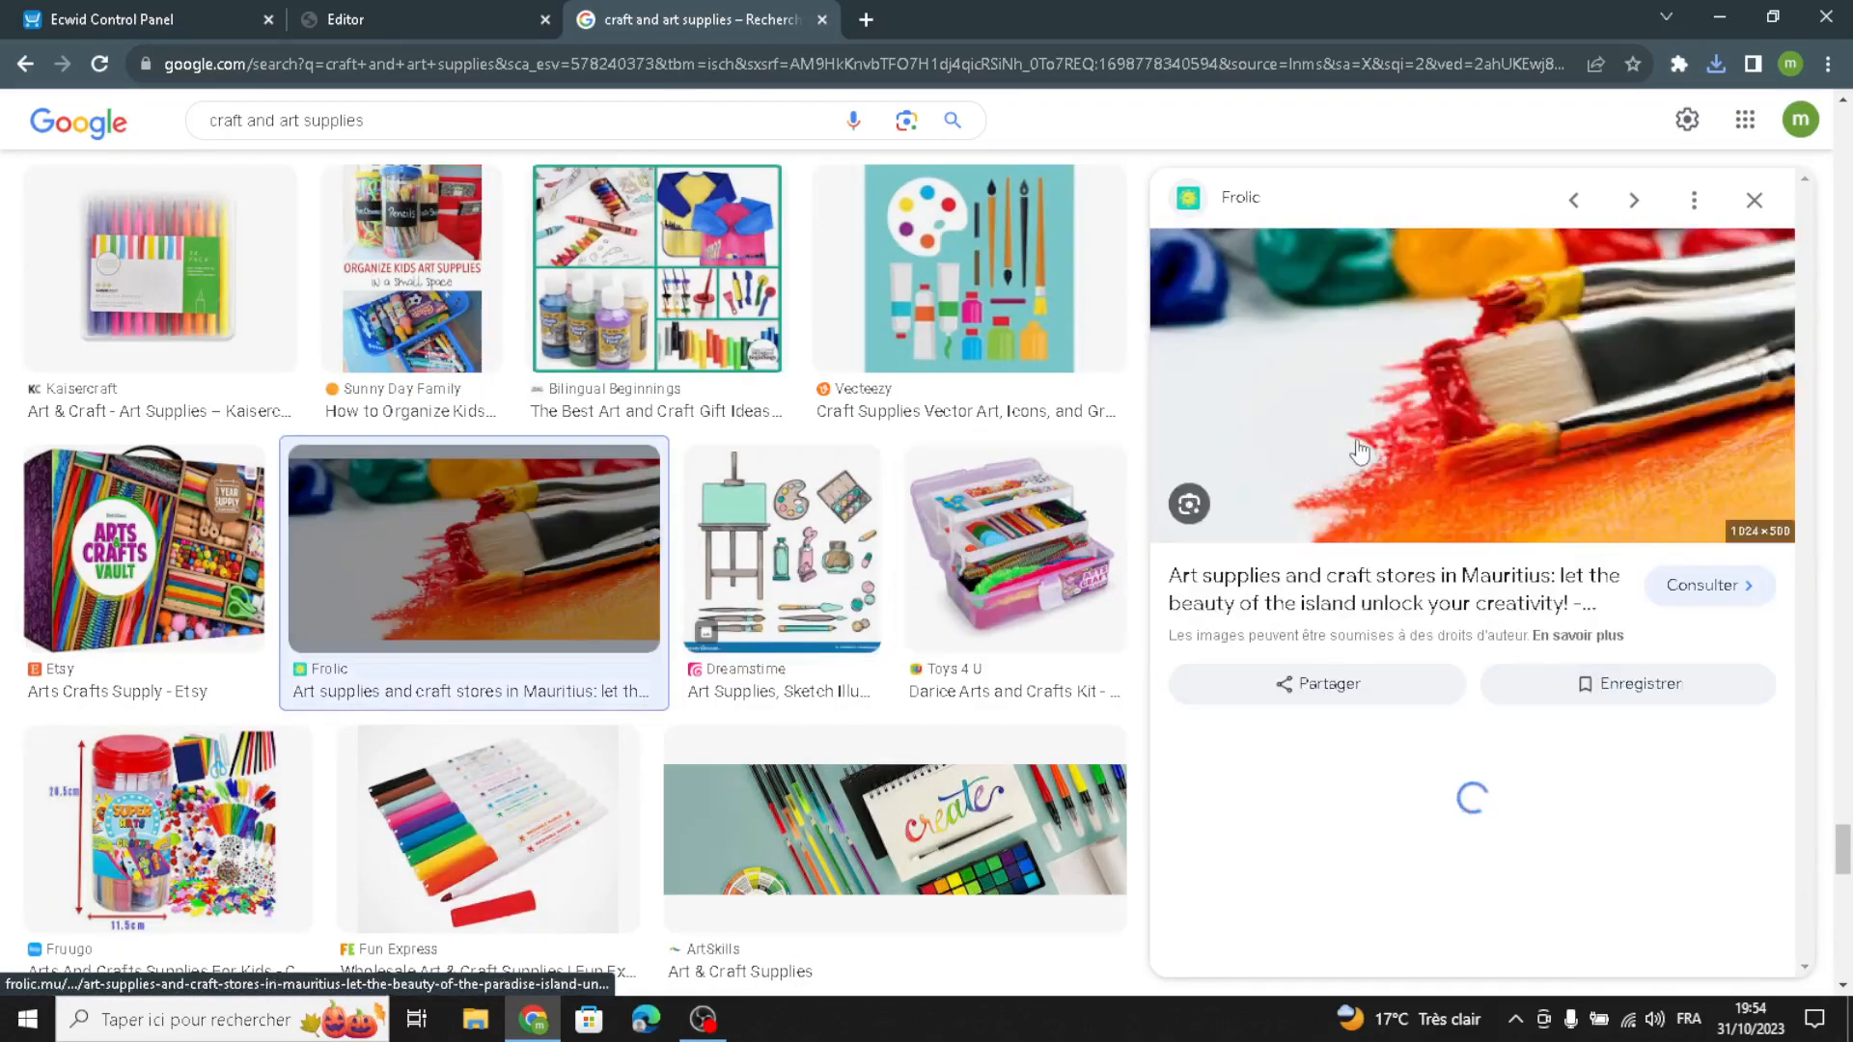
right_click(1438, 382)
left_click(1491, 616)
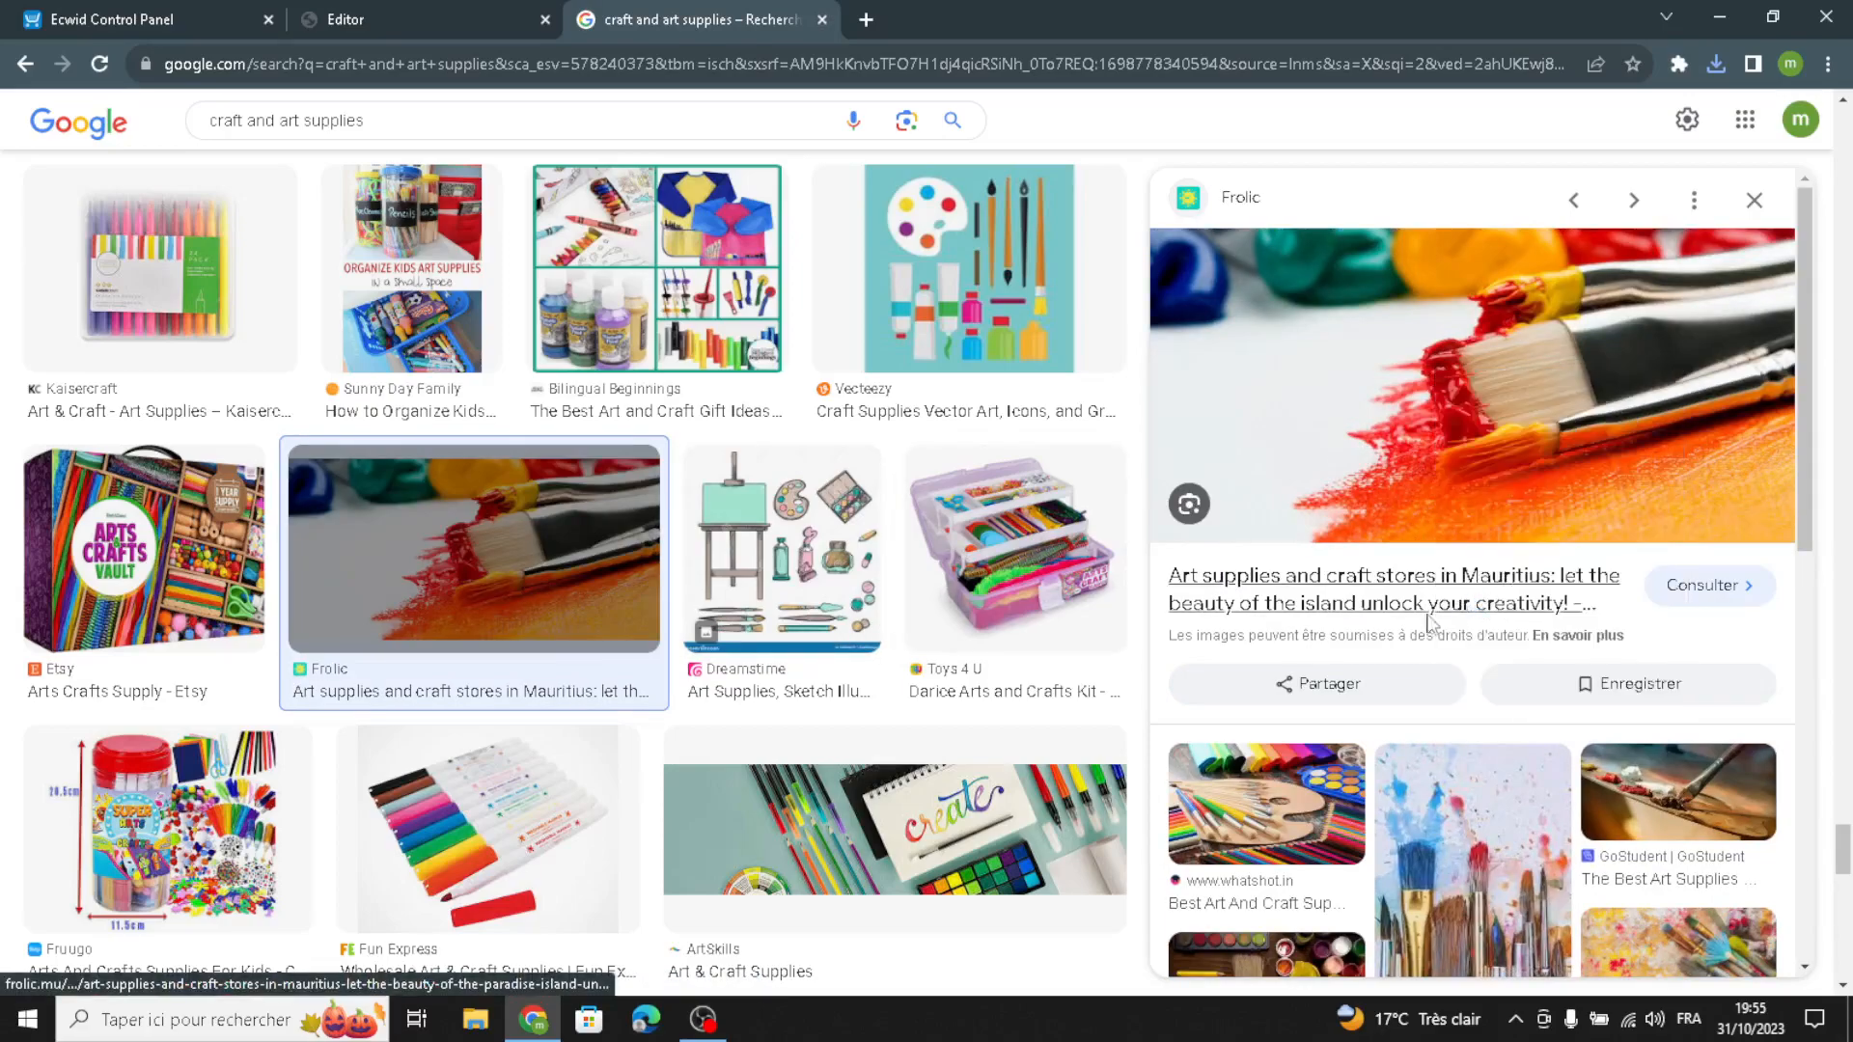
left_click(877, 952)
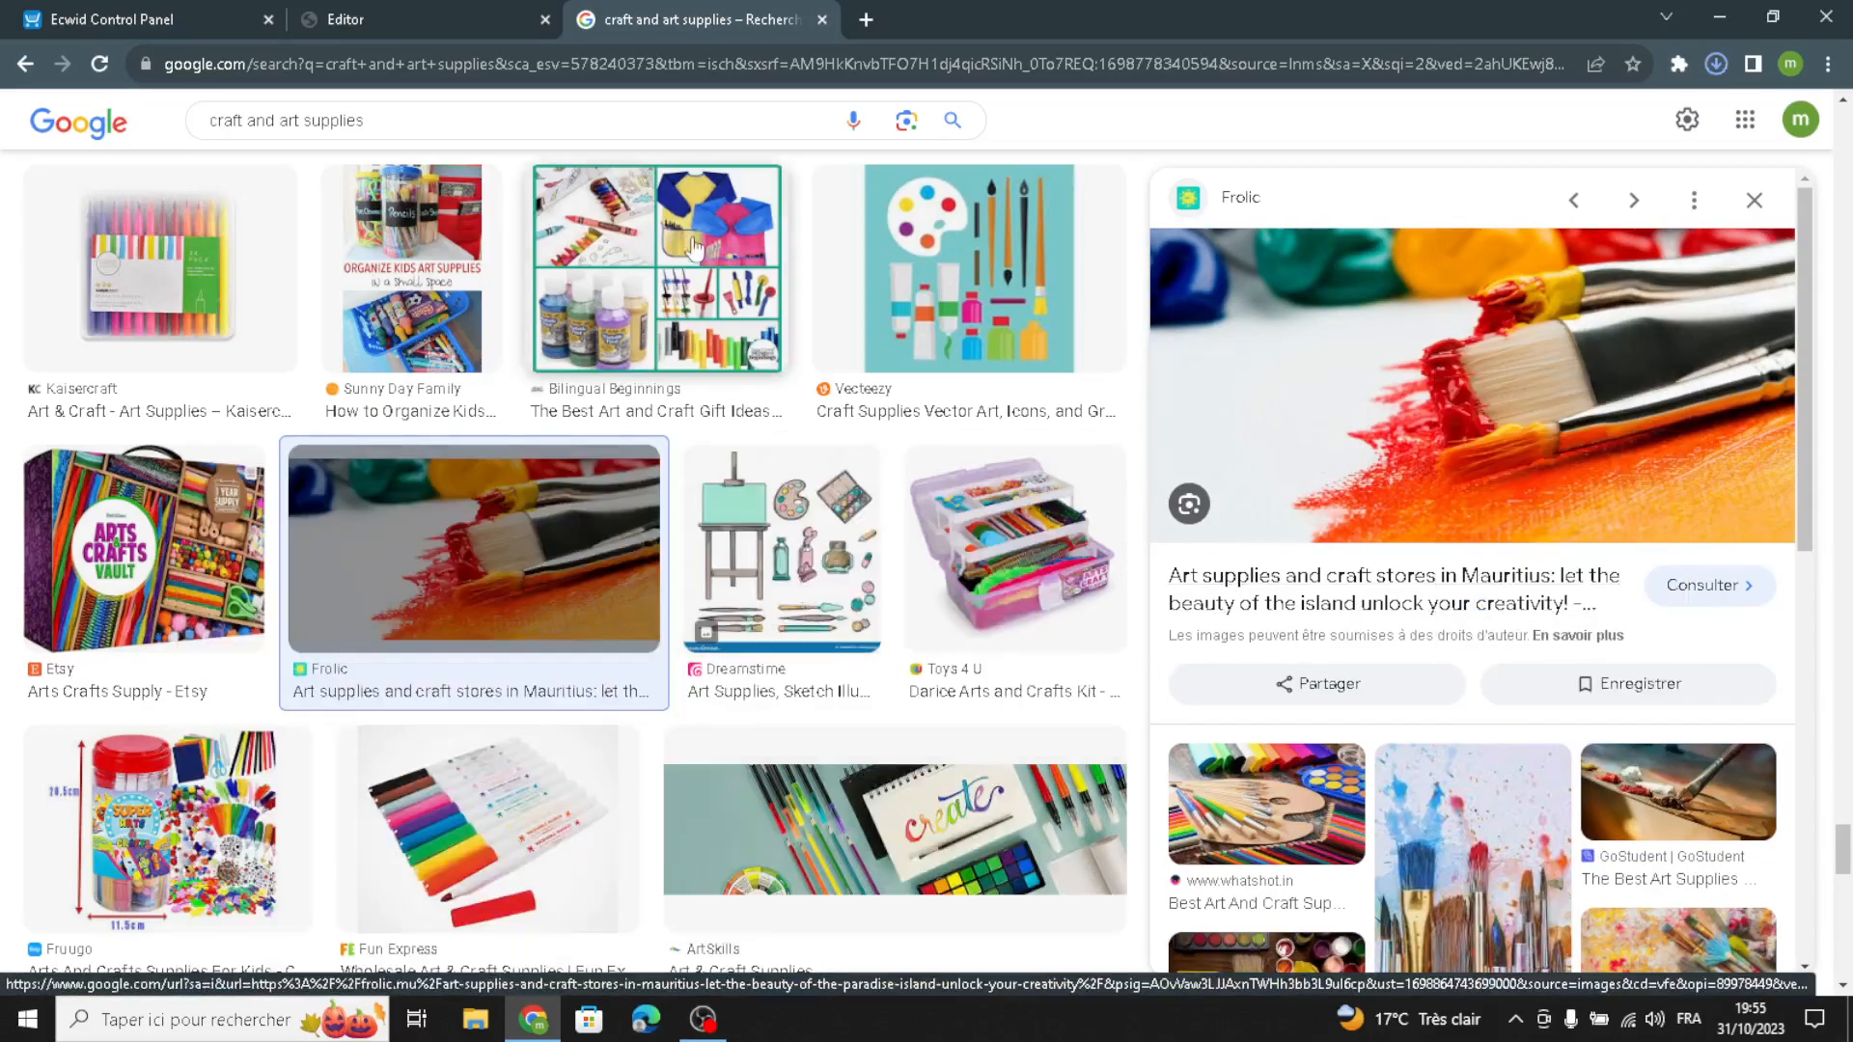
Return to the website editor and replace the Special Service section's image with the newly saved paintbrush picture
left_click(405, 19)
left_click(253, 839)
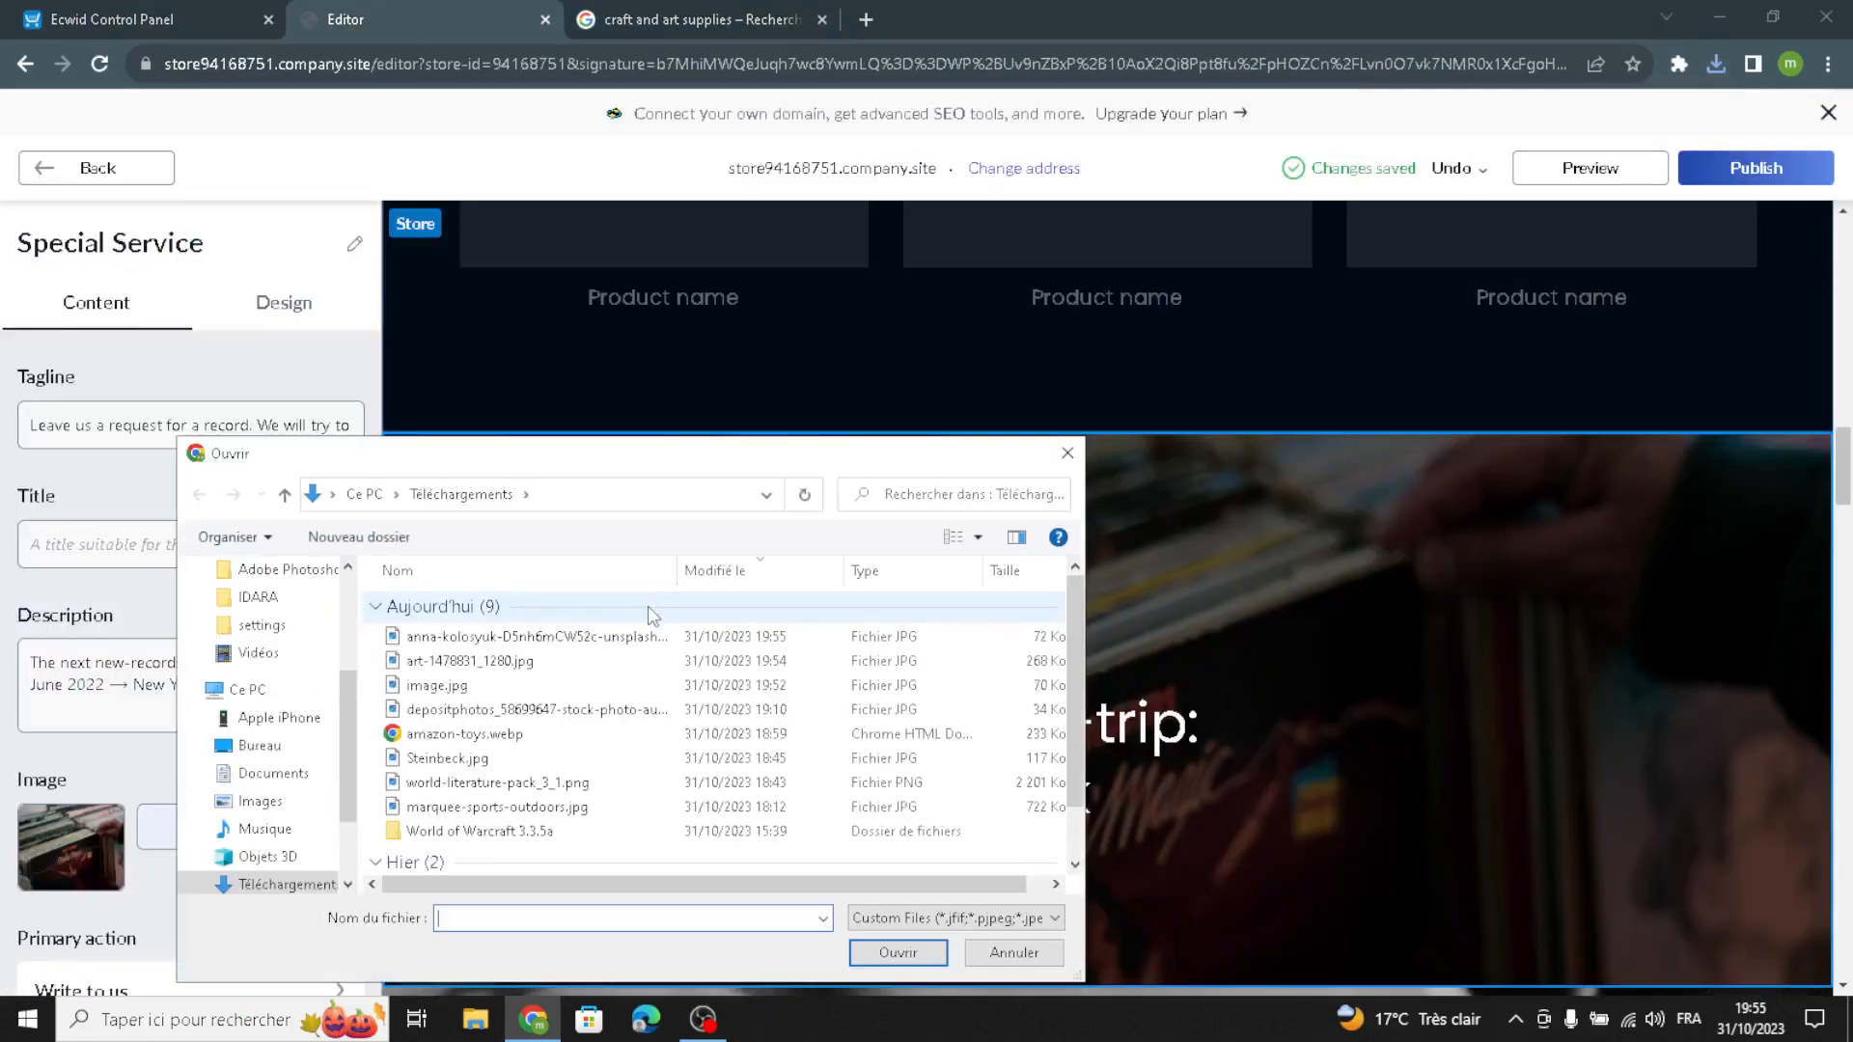
left_click(631, 640)
left_click(862, 956)
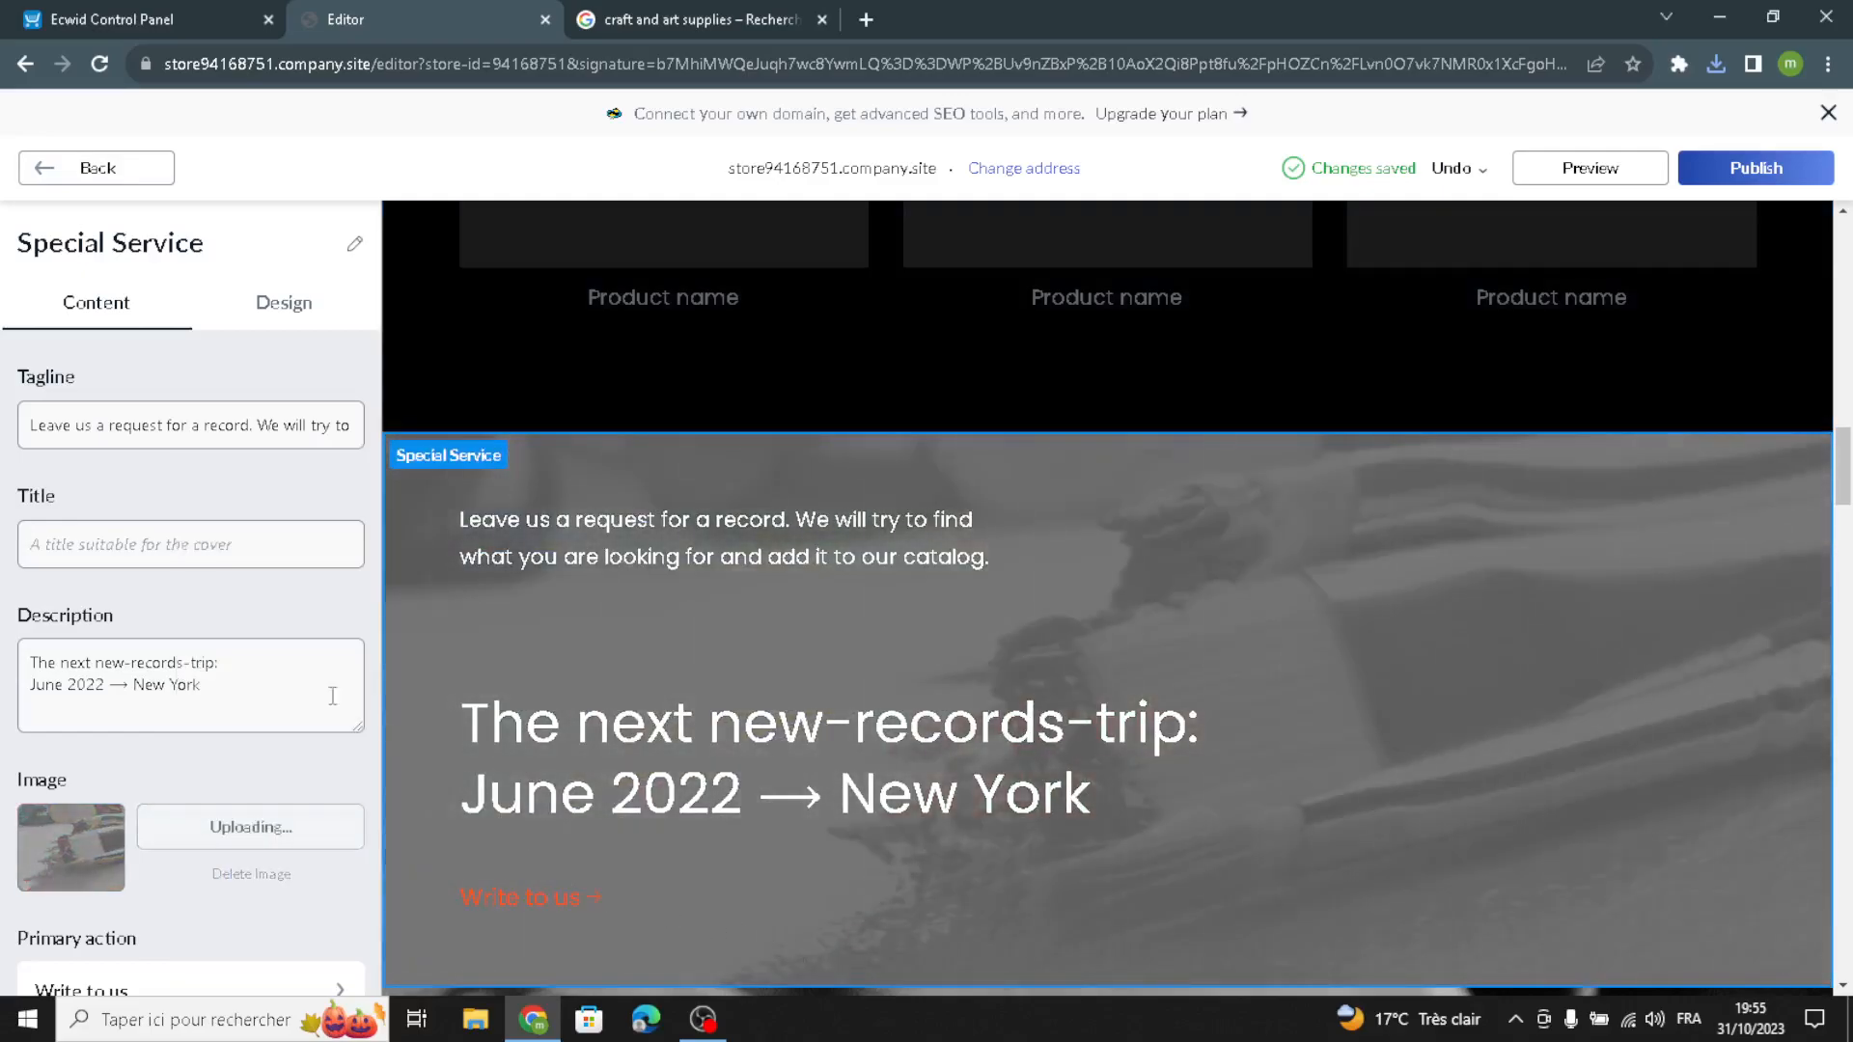
Examine the Special Service section's tagline, title, description, image and action link fields
left_click(221, 558)
scroll(220, 585, "down", 3)
scroll(221, 588, "up", 3)
left_click_drag(222, 691, 33, 640)
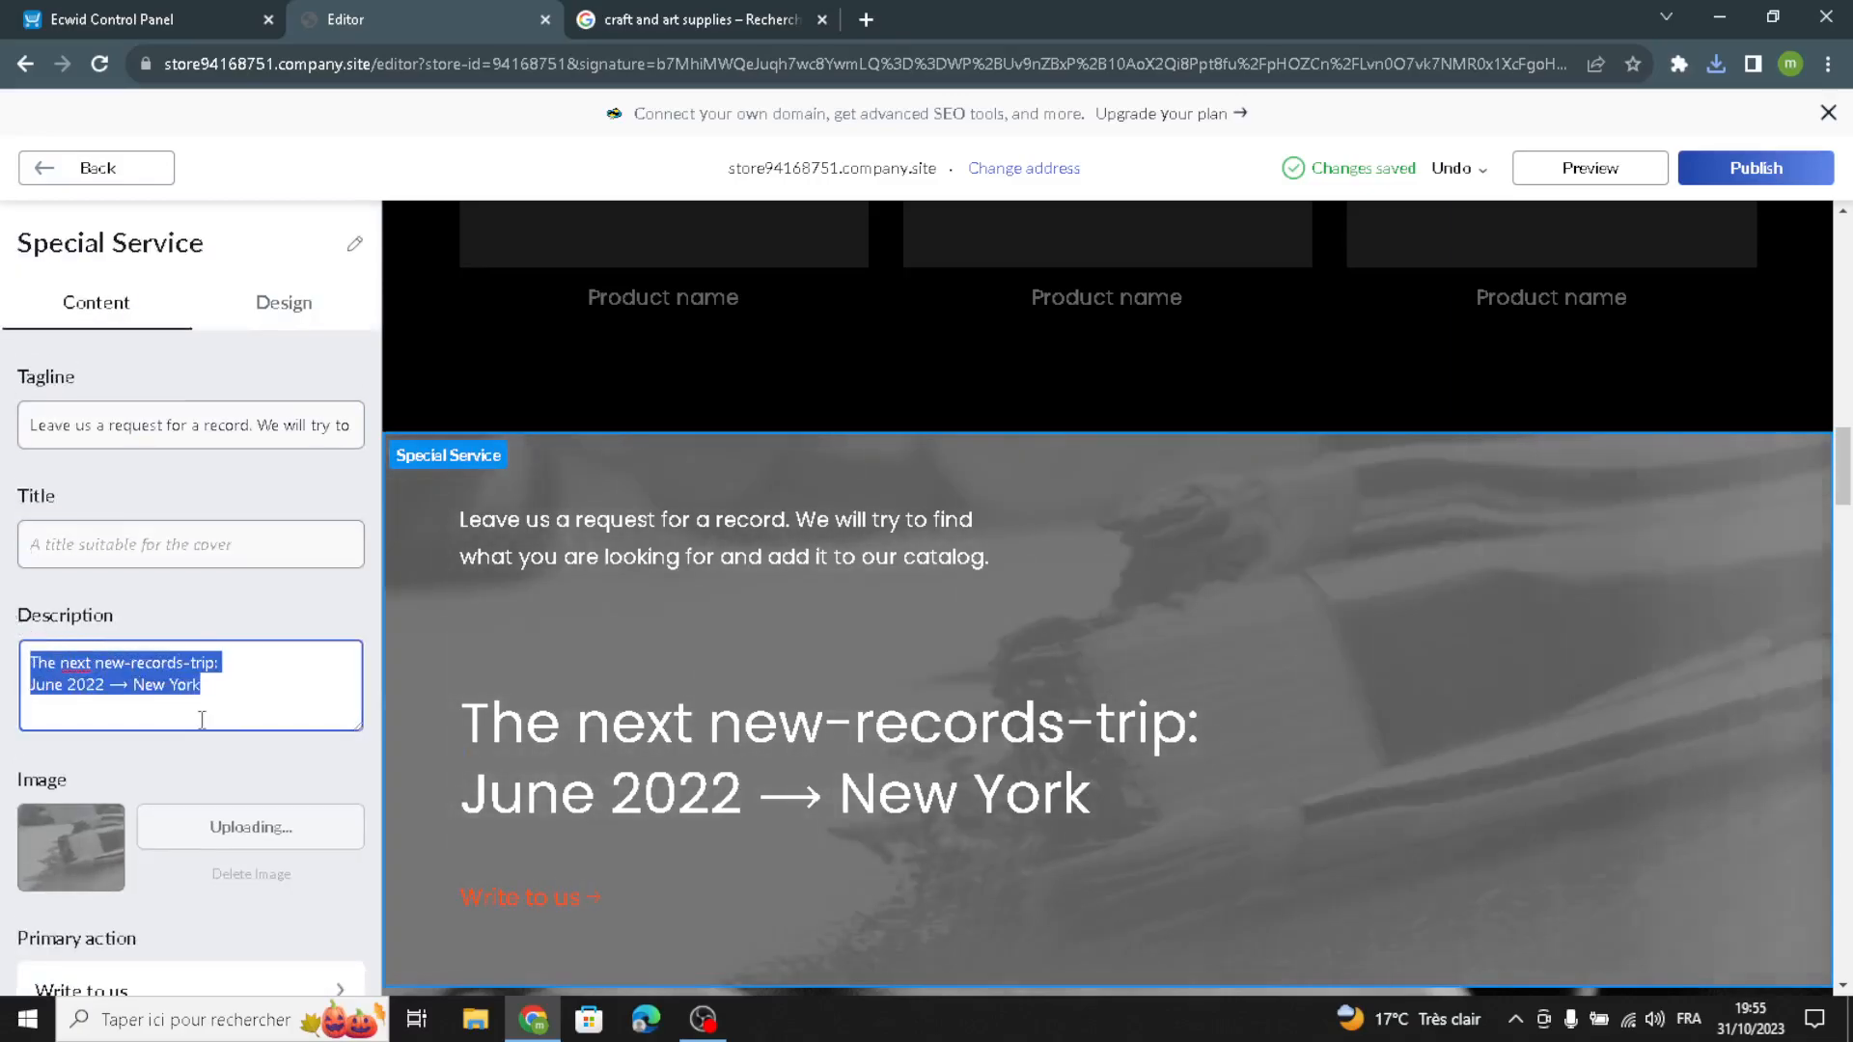
left_click(228, 694)
key("ctrl+a")
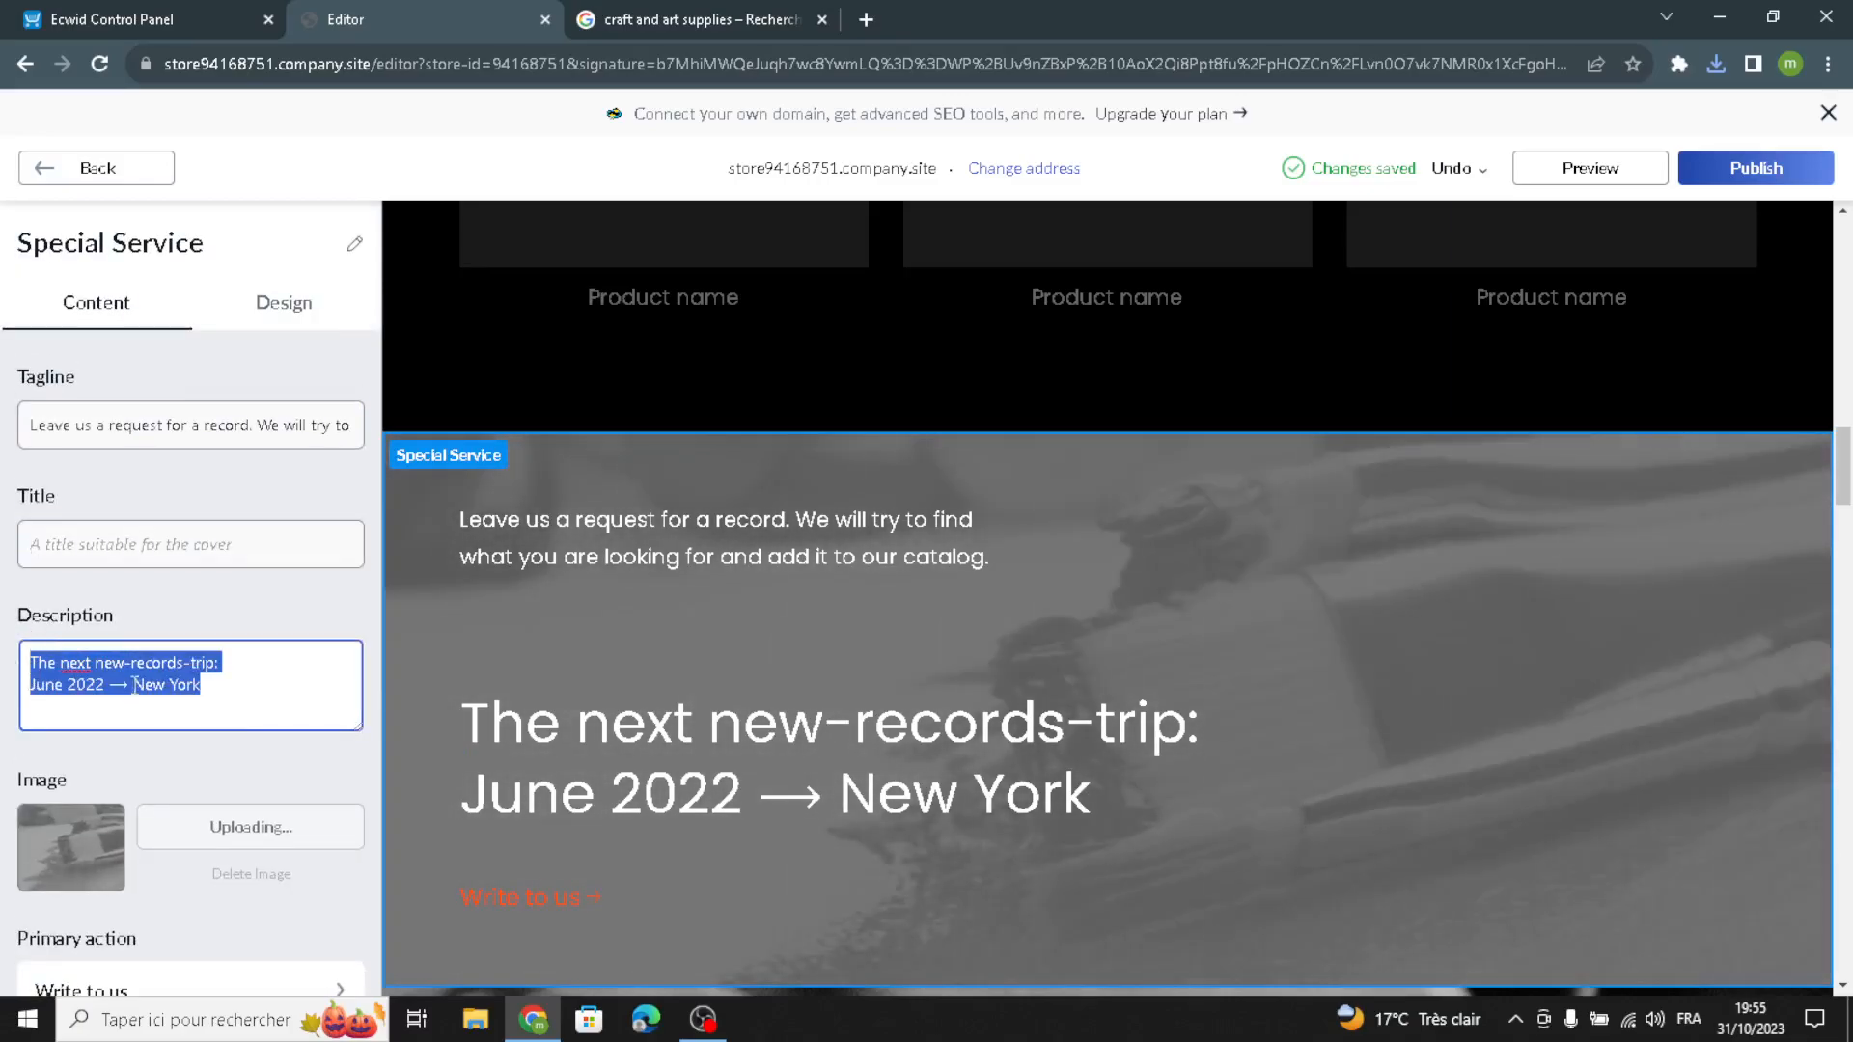
left_click(233, 545)
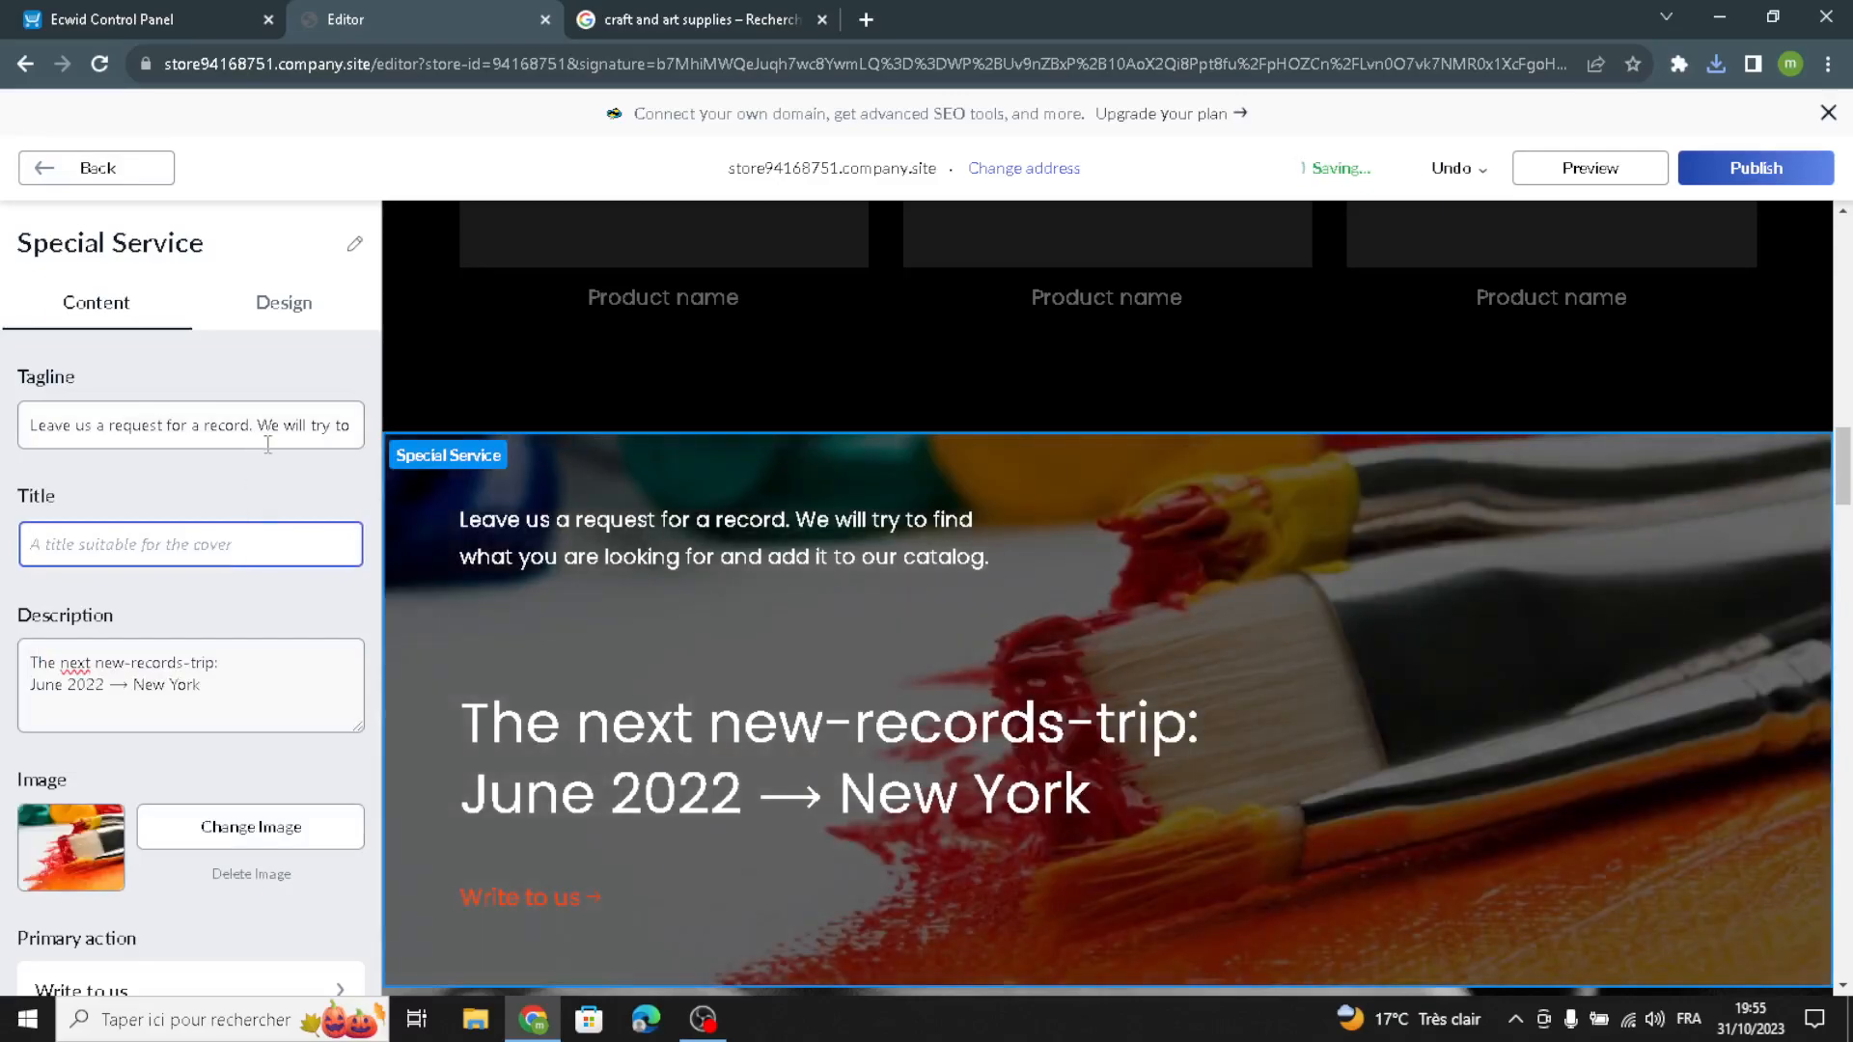
double_click(87, 422)
left_click(109, 469)
scroll(183, 637, "down", 3)
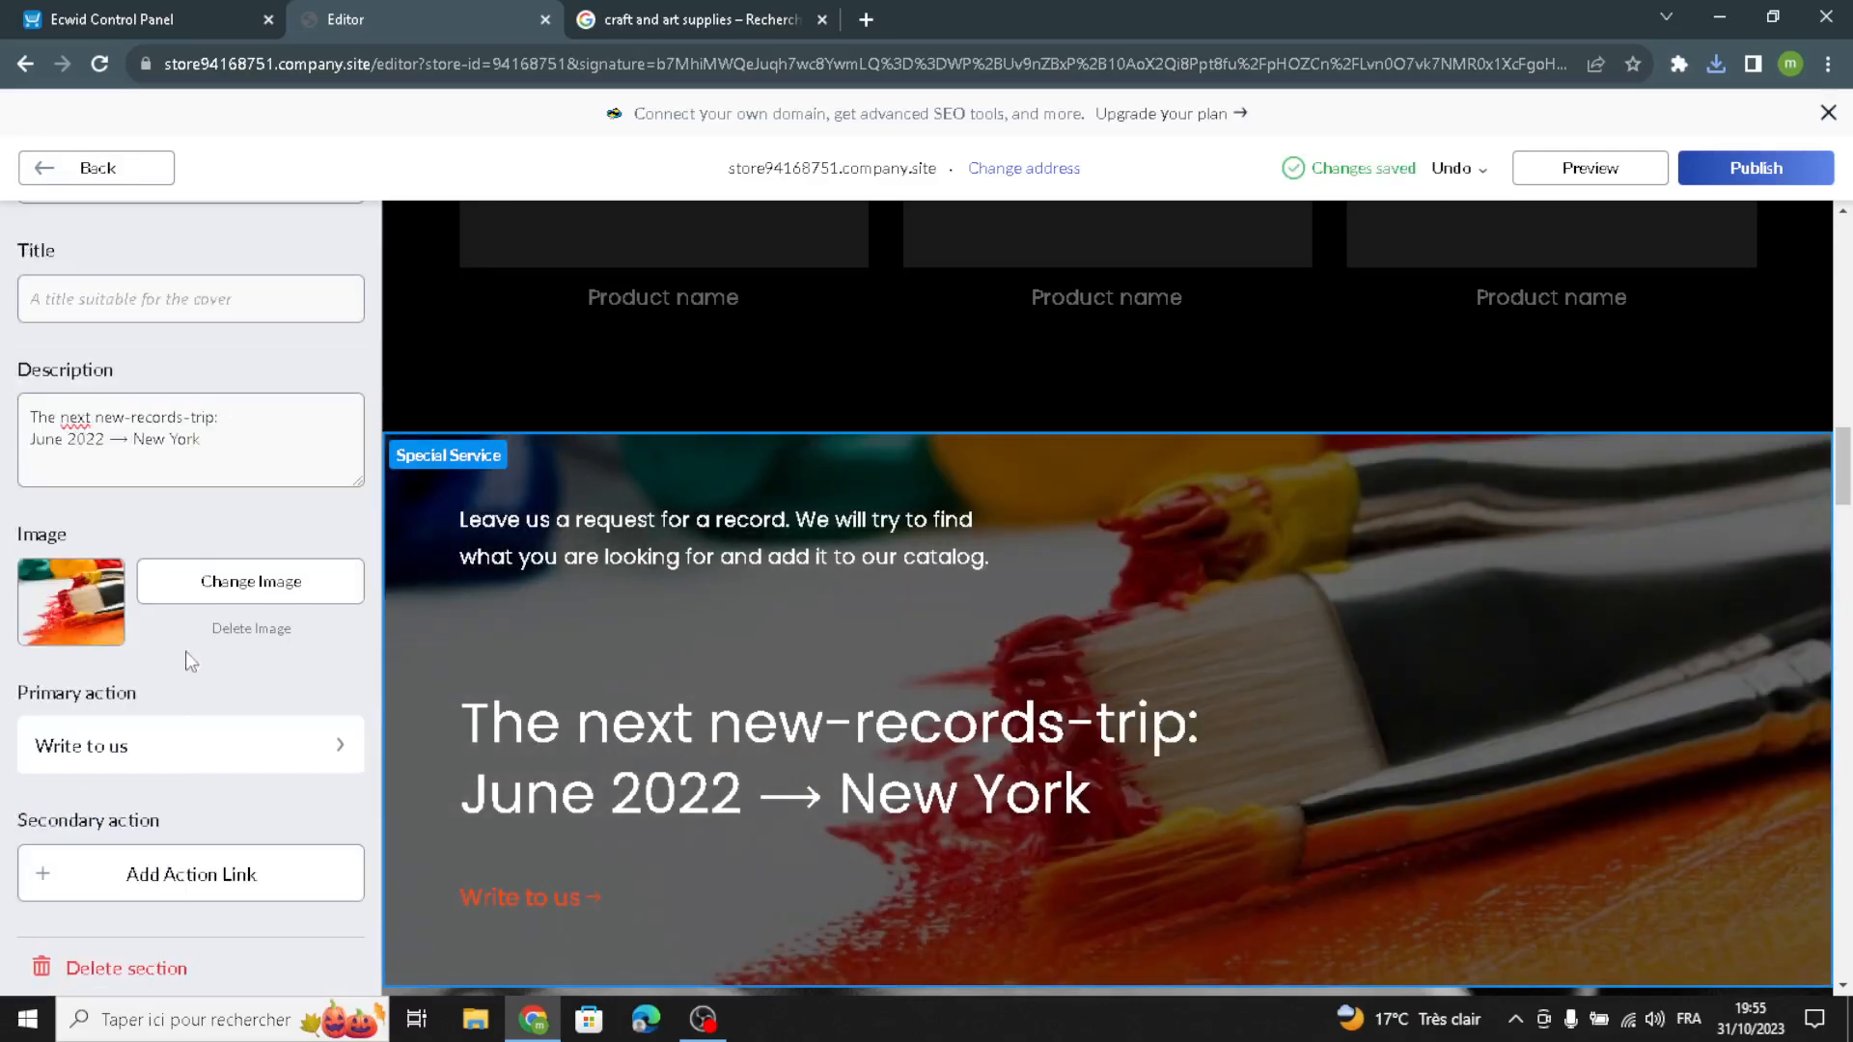
scroll(193, 859, "up", 3)
scroll(180, 844, "down", 3)
scroll(198, 701, "up", 5)
Set the Special Service layout to text on the left with the image on the right, and view the tagline design options
left_click(284, 302)
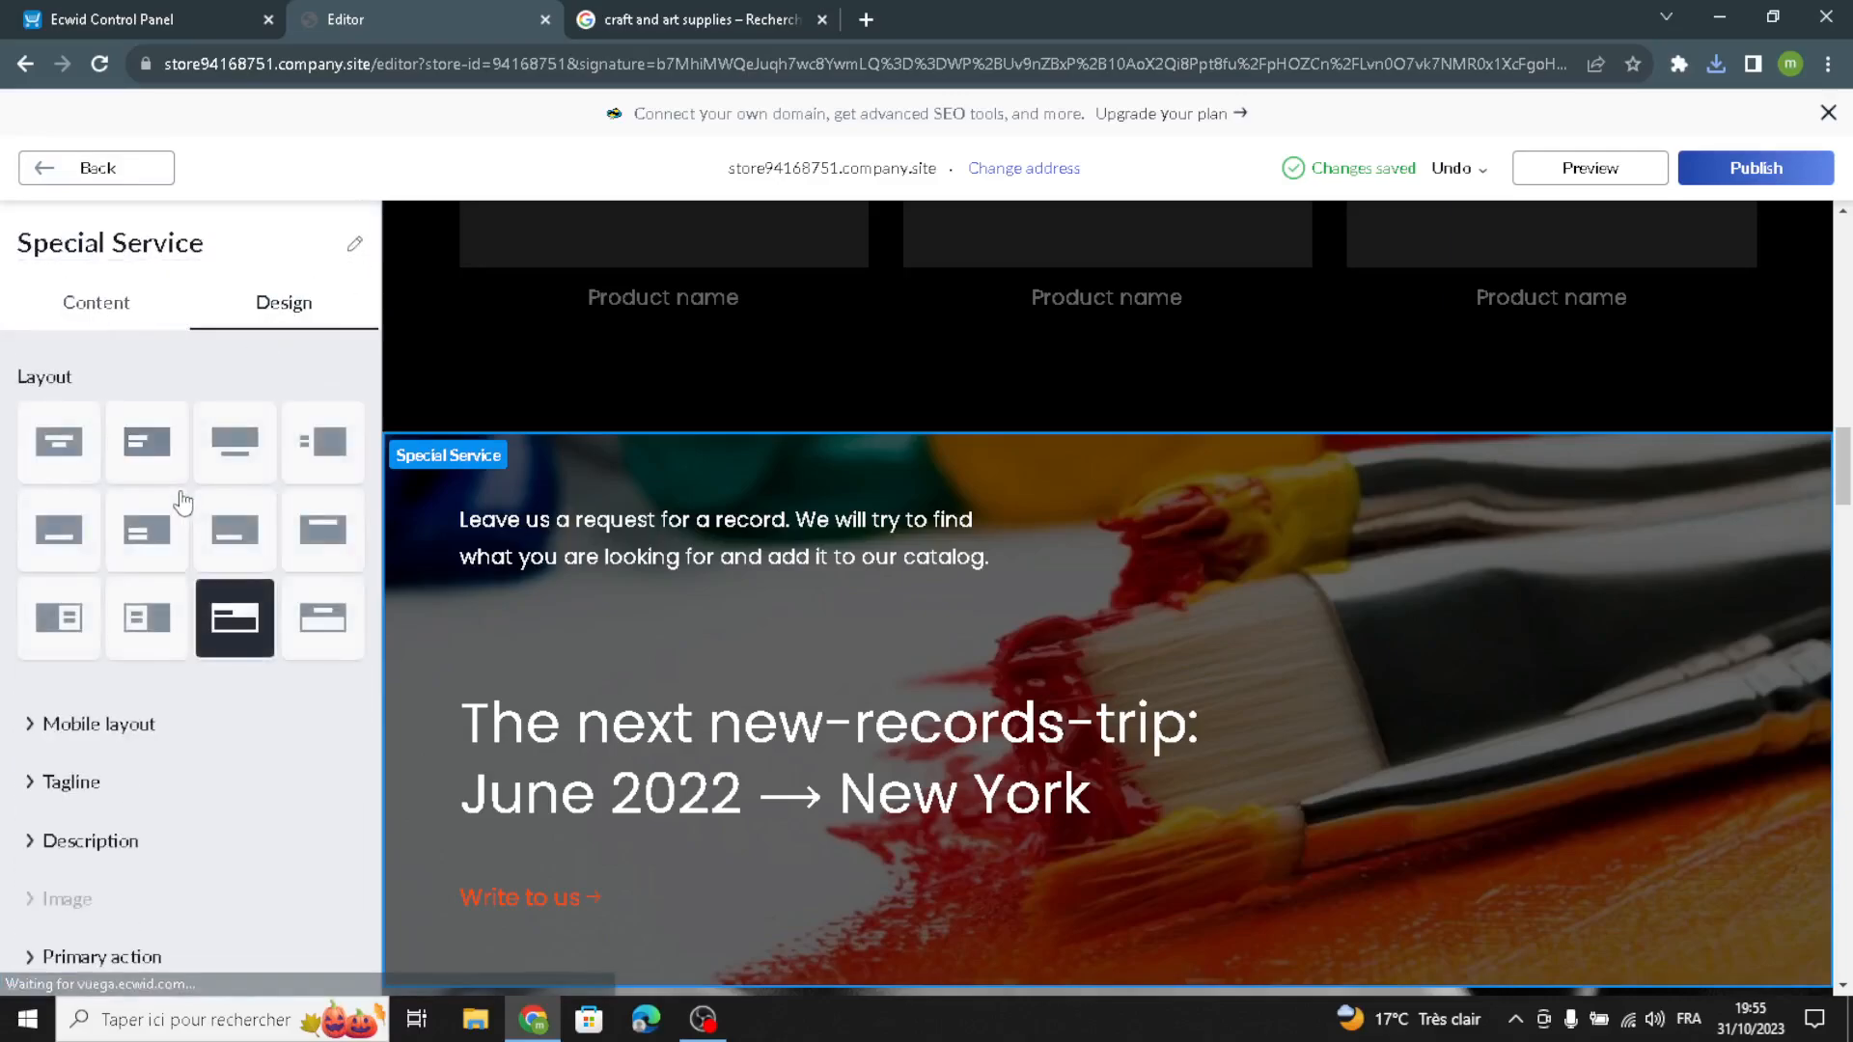
left_click(94, 450)
left_click(319, 442)
scroll(212, 815, "down", 1)
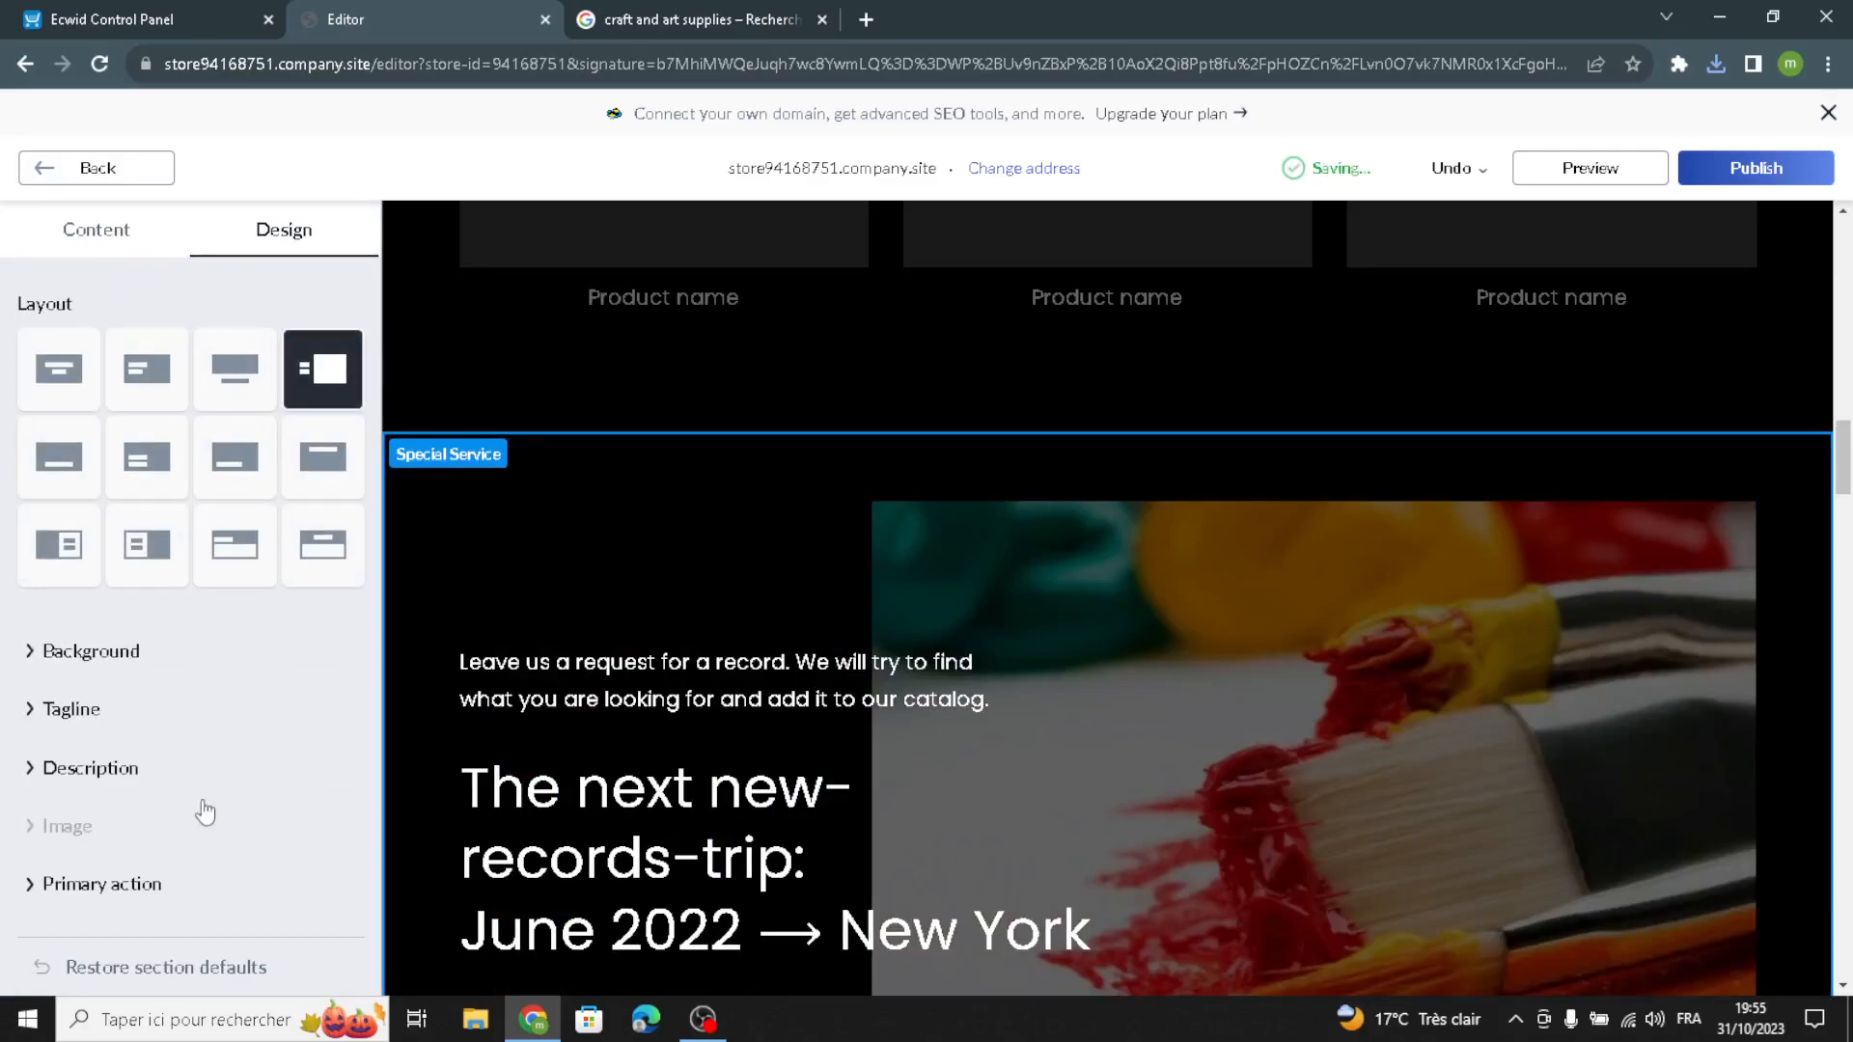
left_click(60, 719)
scroll(62, 733, "up", 1)
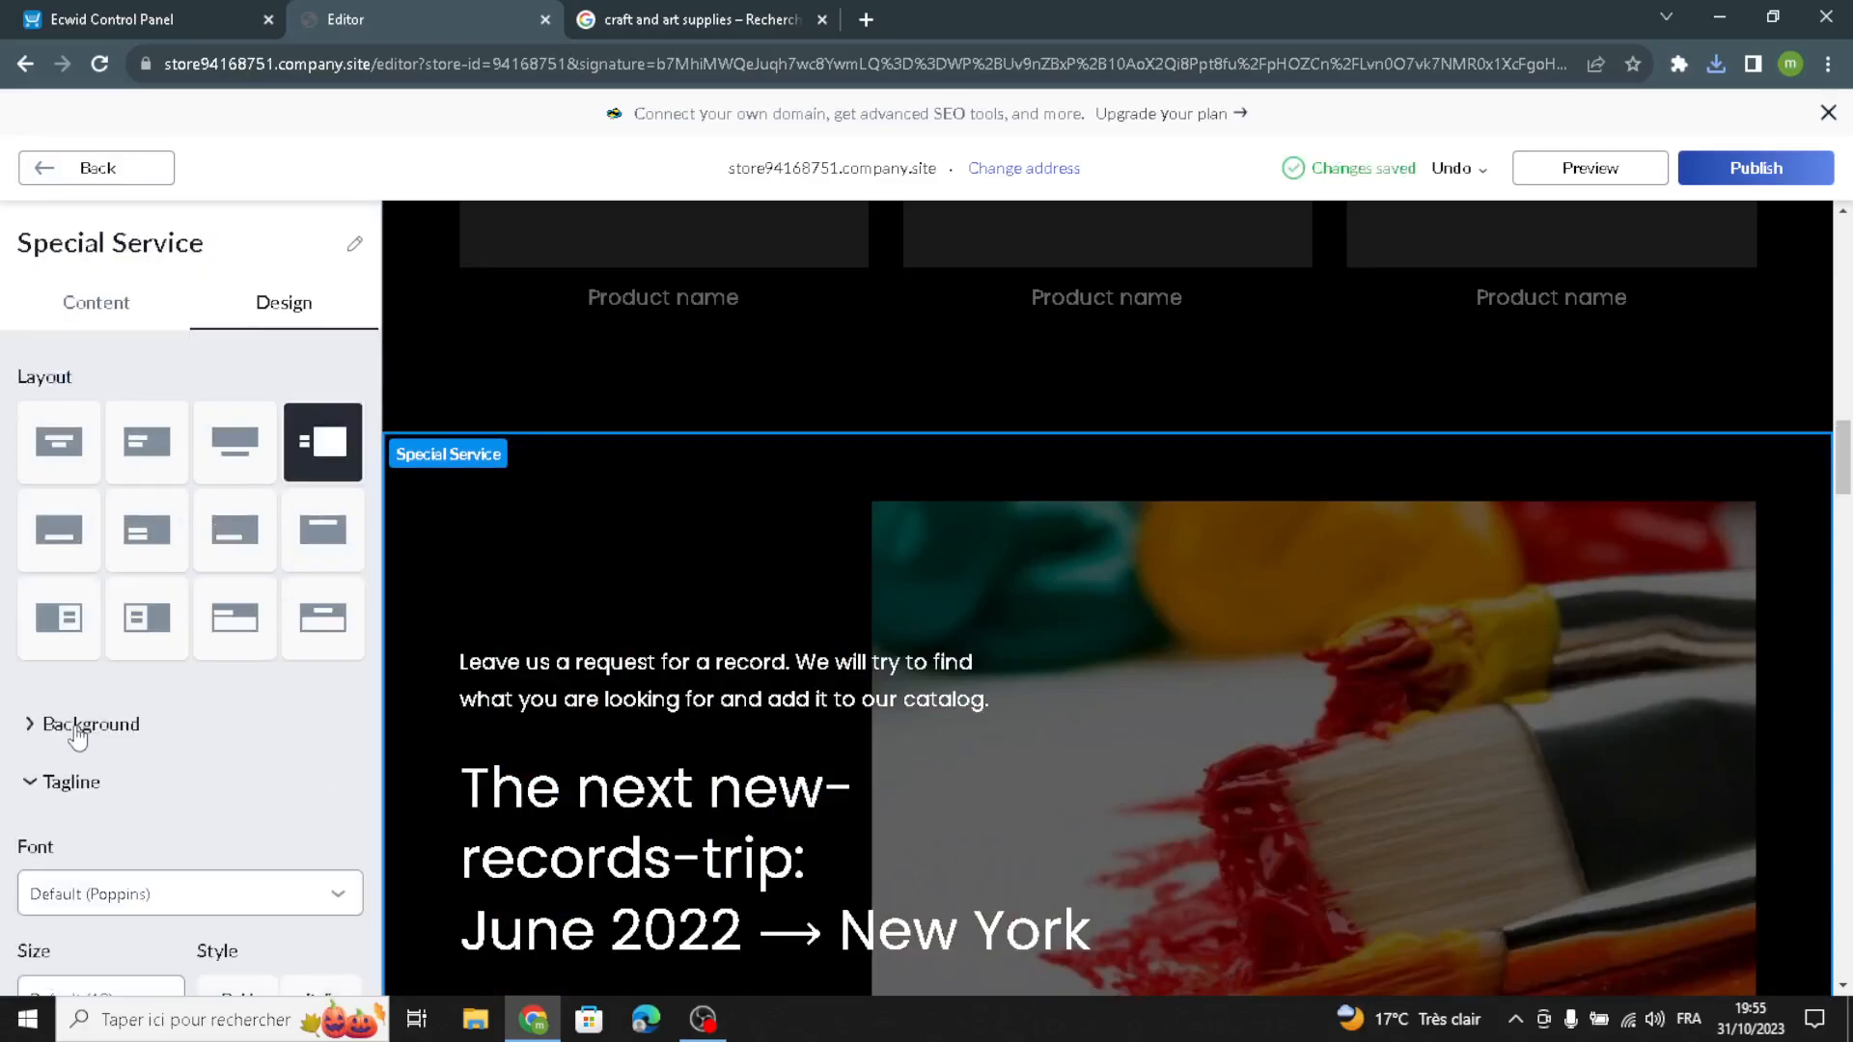
Open the Bestseller Highlight section, and save the freepik picture of assorted paints, pencils and brushes from the image results
left_click(128, 184)
left_click(157, 682)
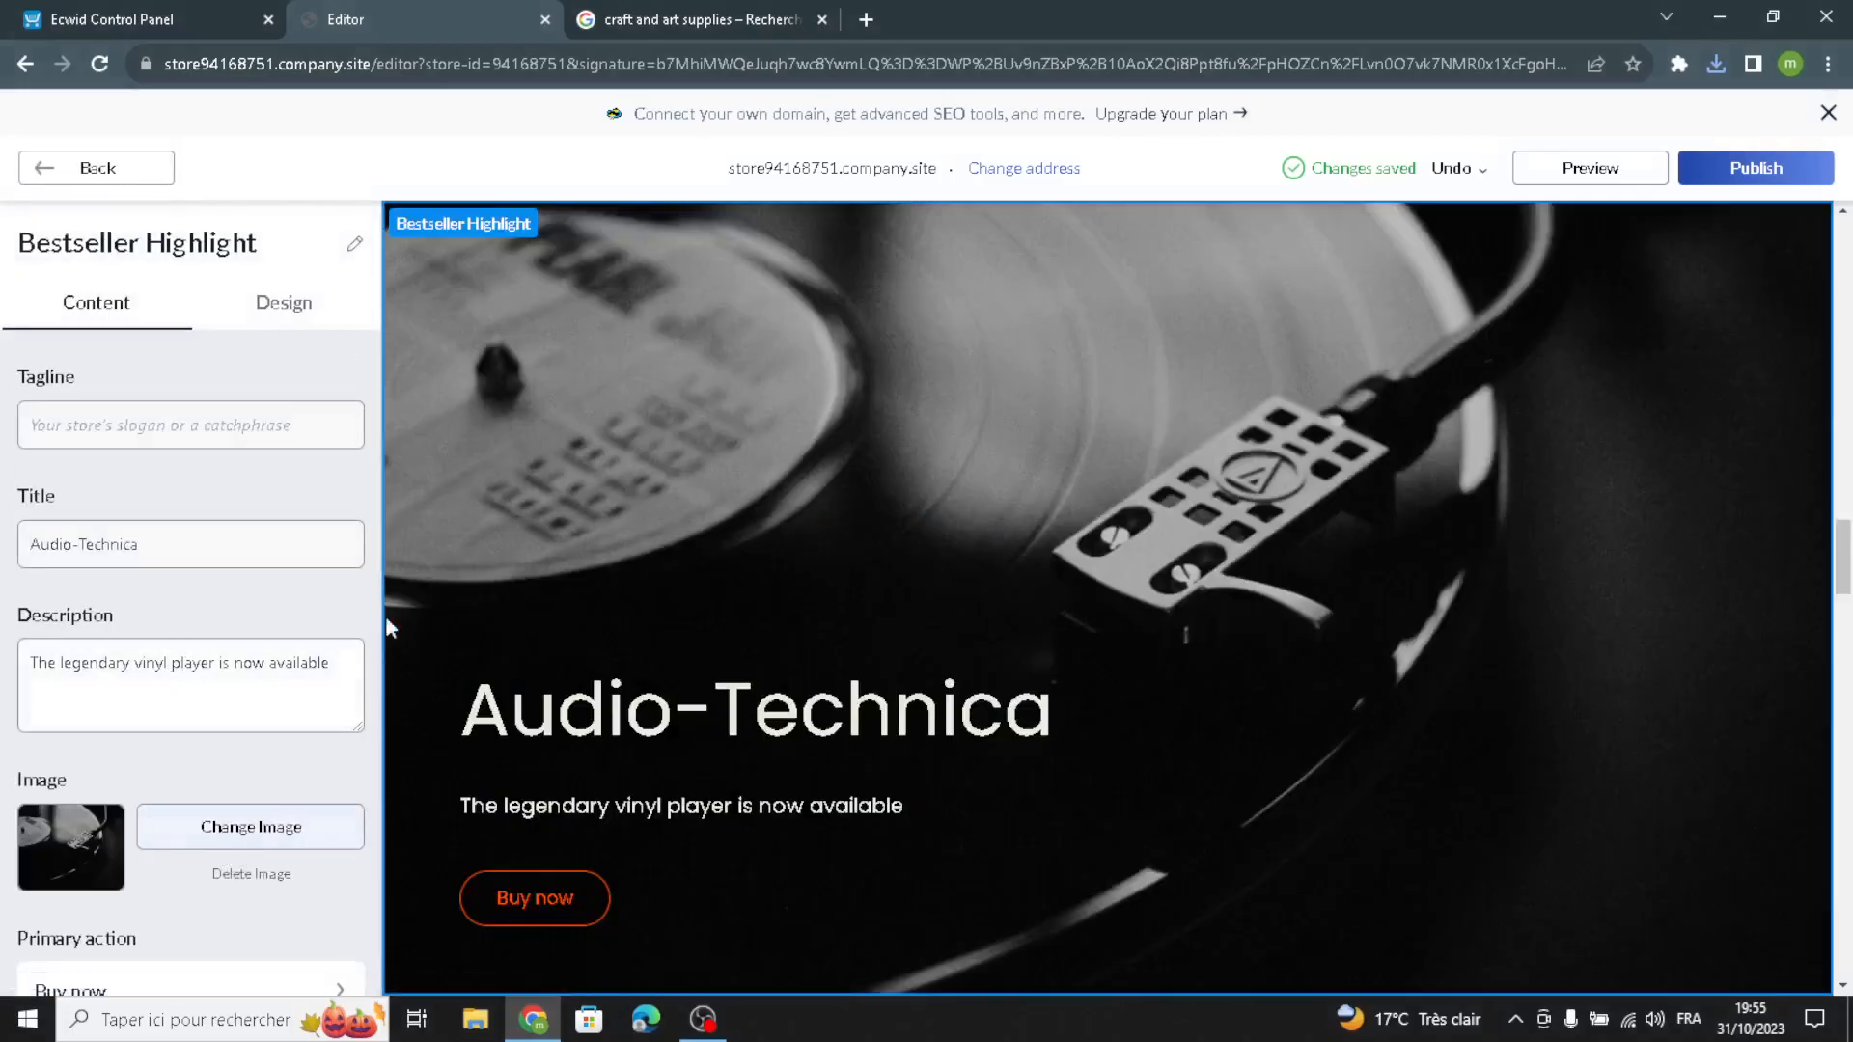
left_click(680, 19)
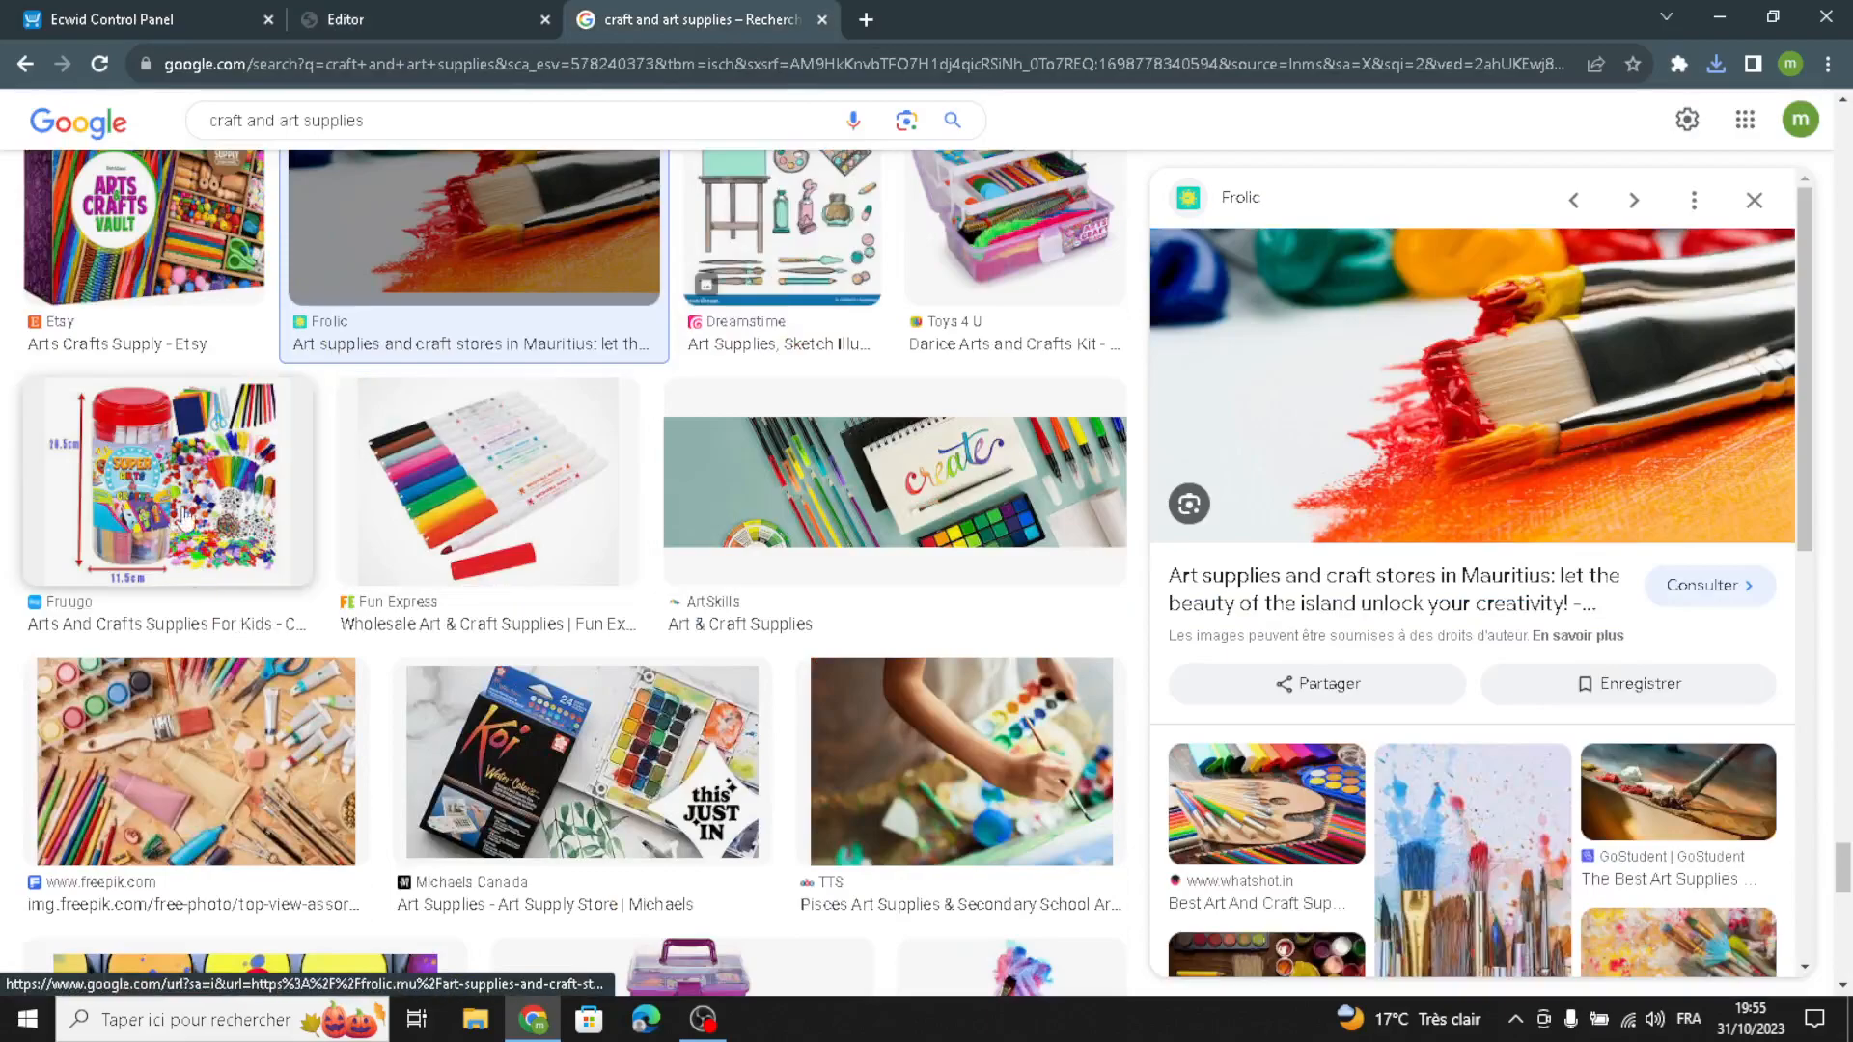
scroll(434, 791, "down", 1)
left_click(140, 651)
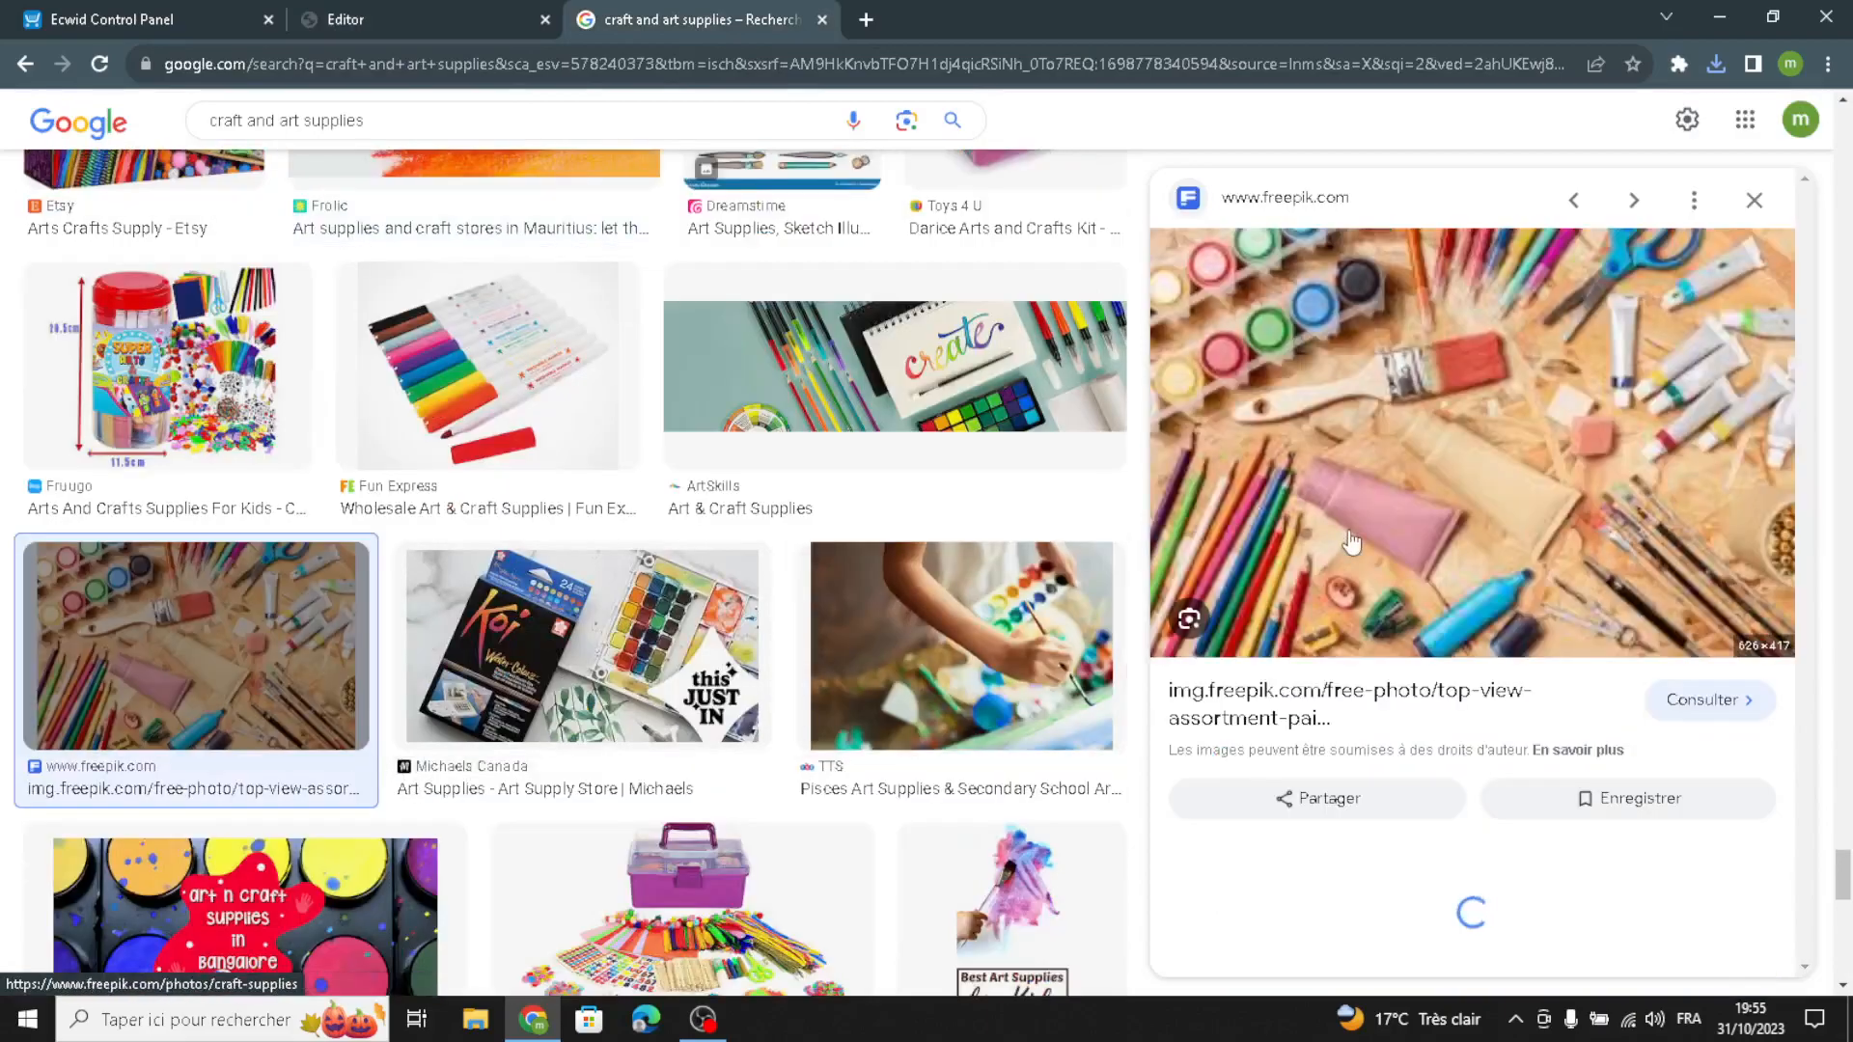
right_click(1372, 444)
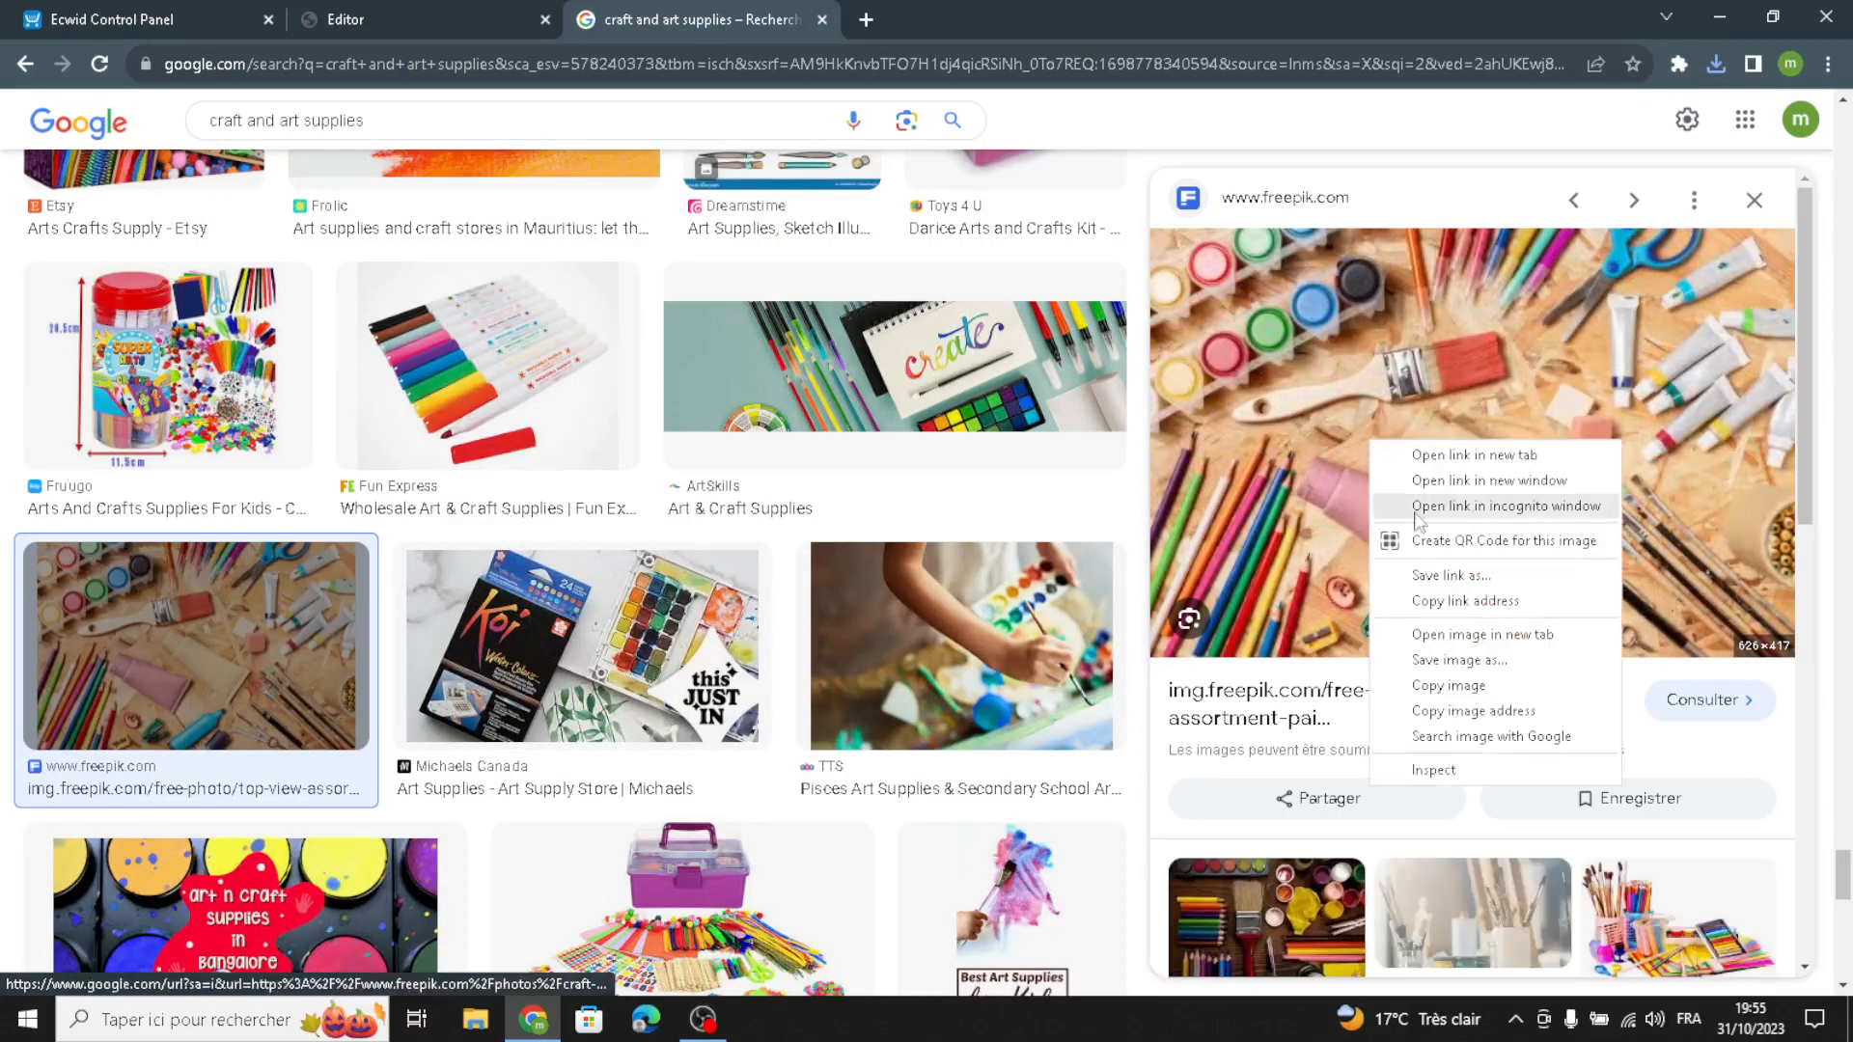
left_click(1459, 660)
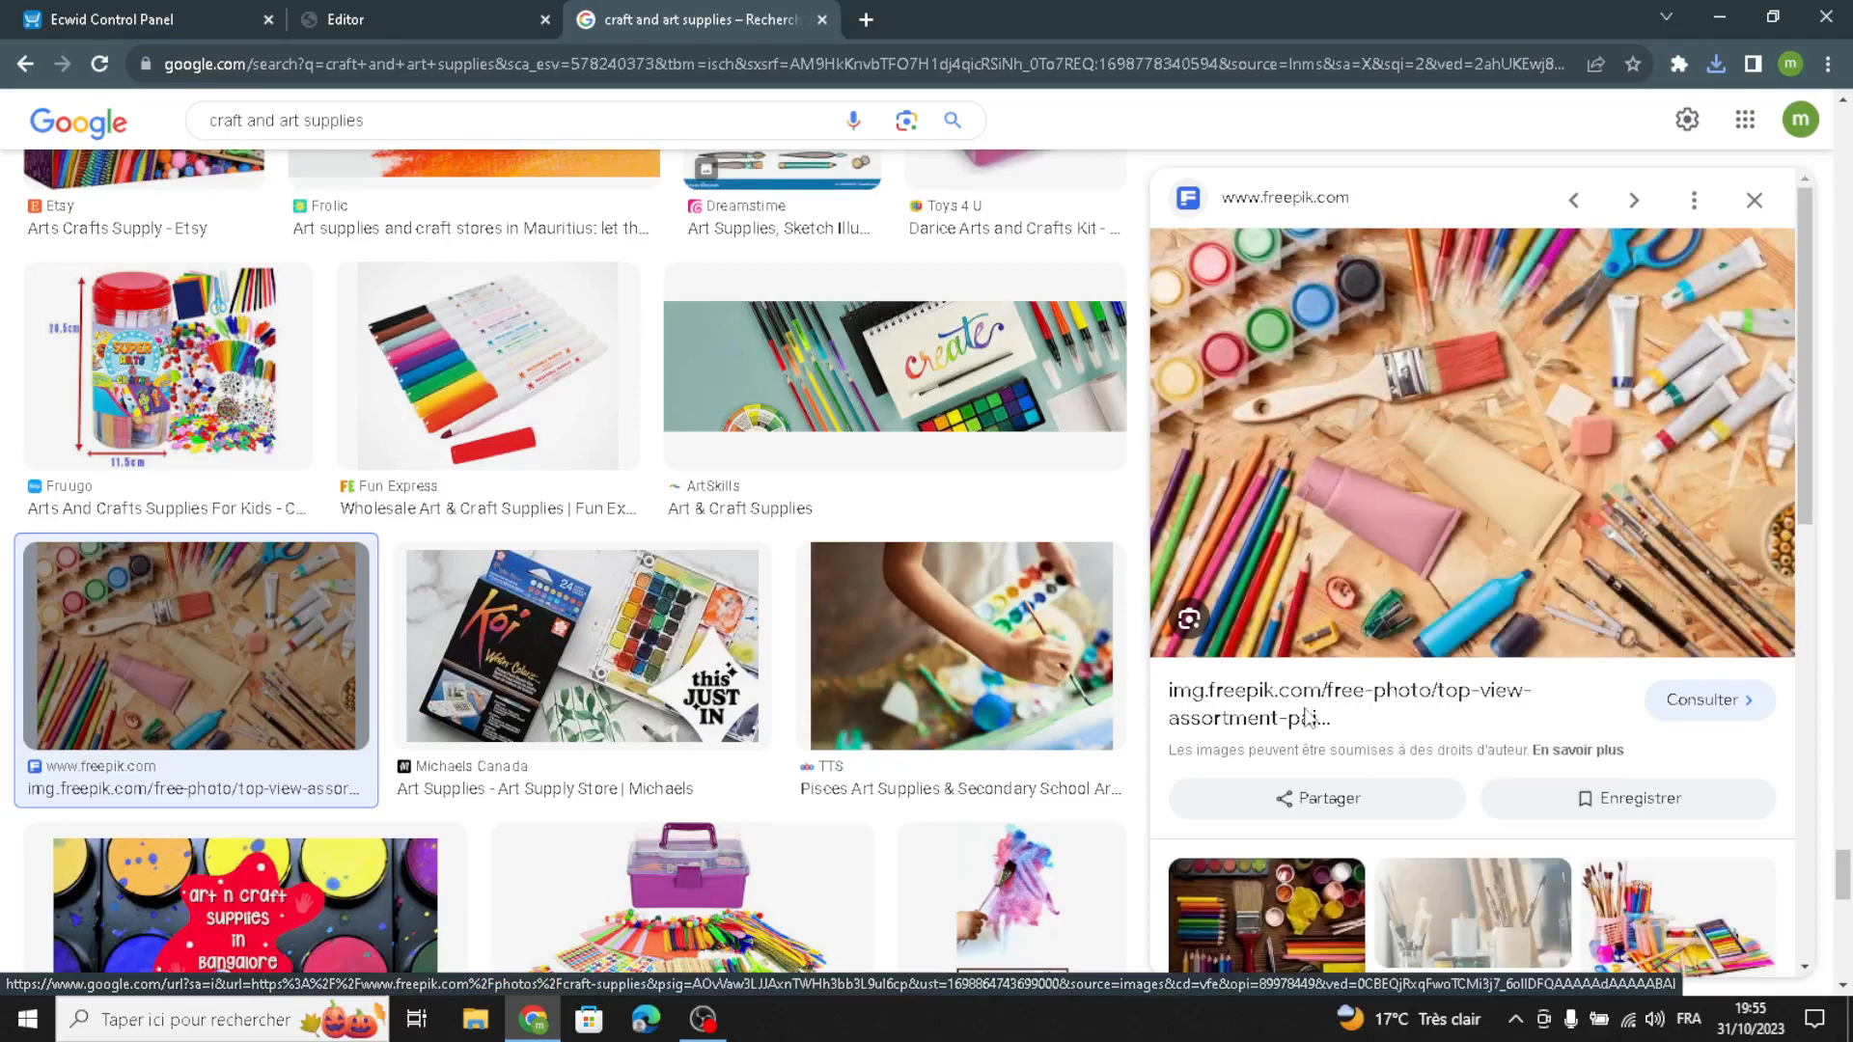
left_click(868, 952)
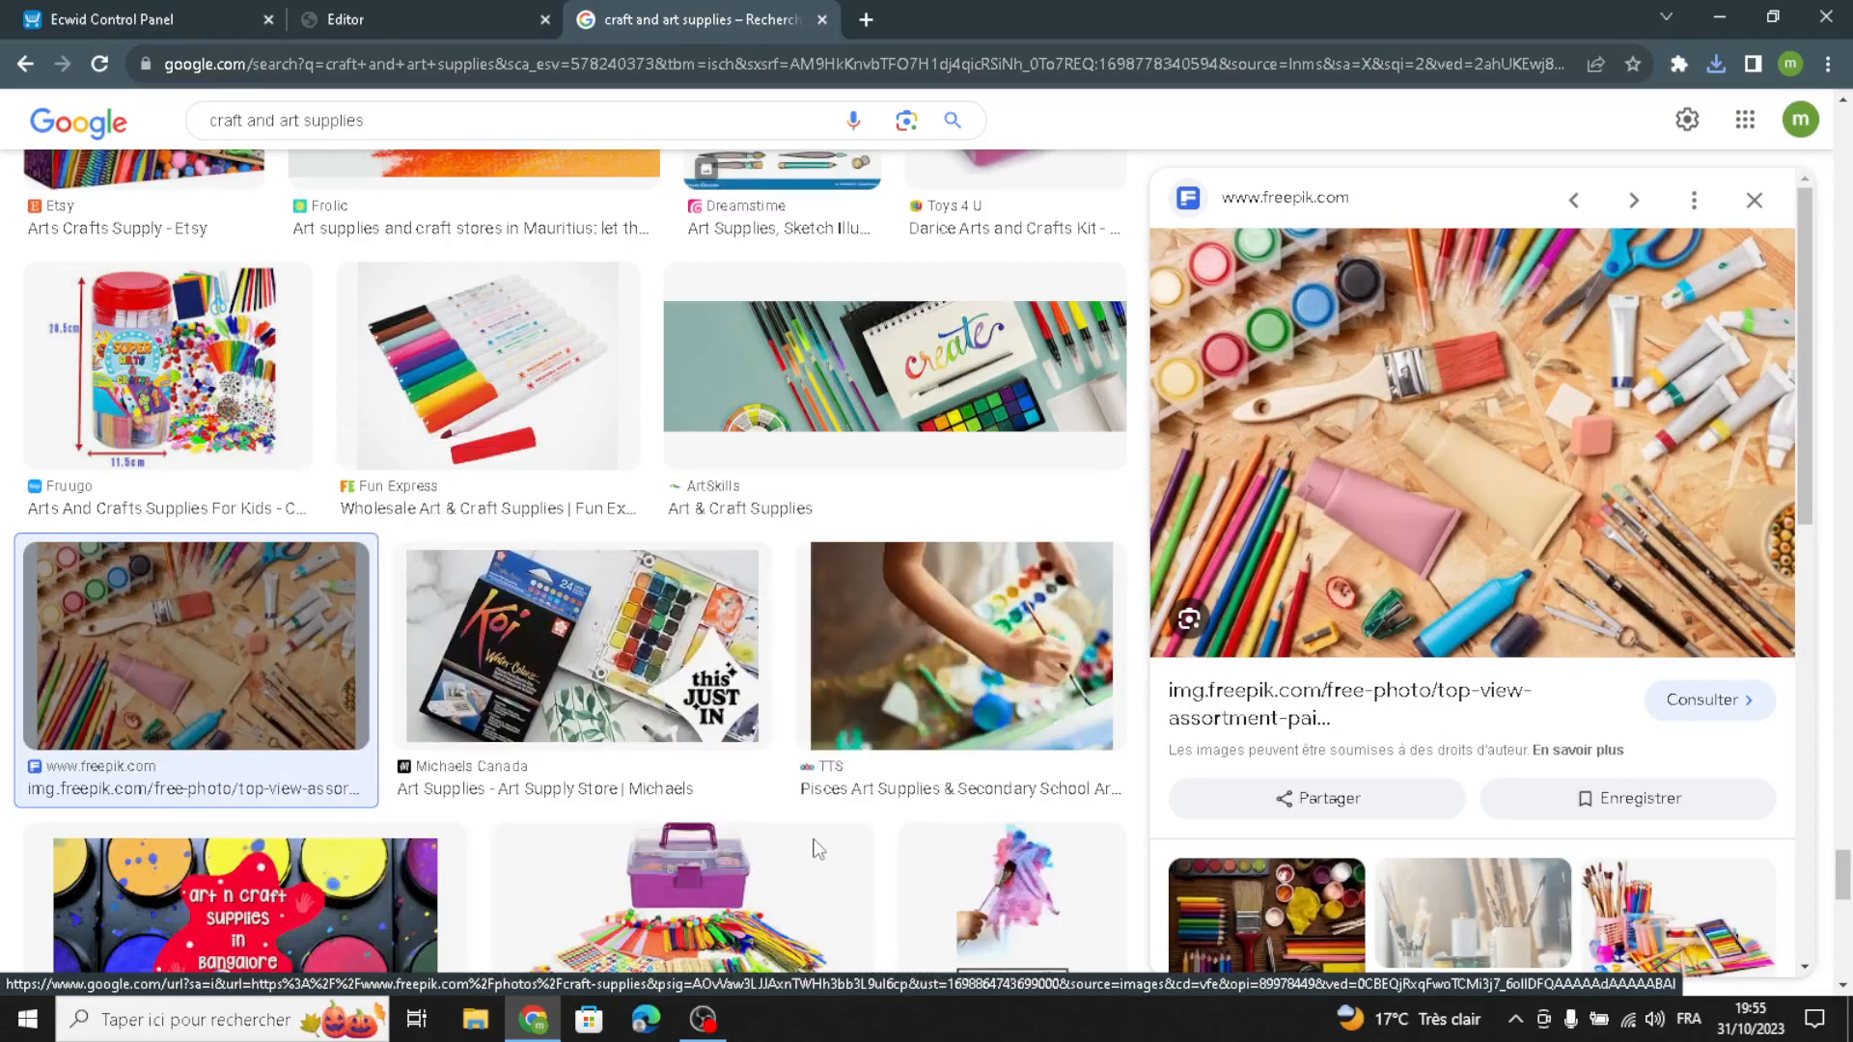
Return to the website editor and replace the Bestseller Highlight section's image with the saved paintbrush picture
left_click(338, 17)
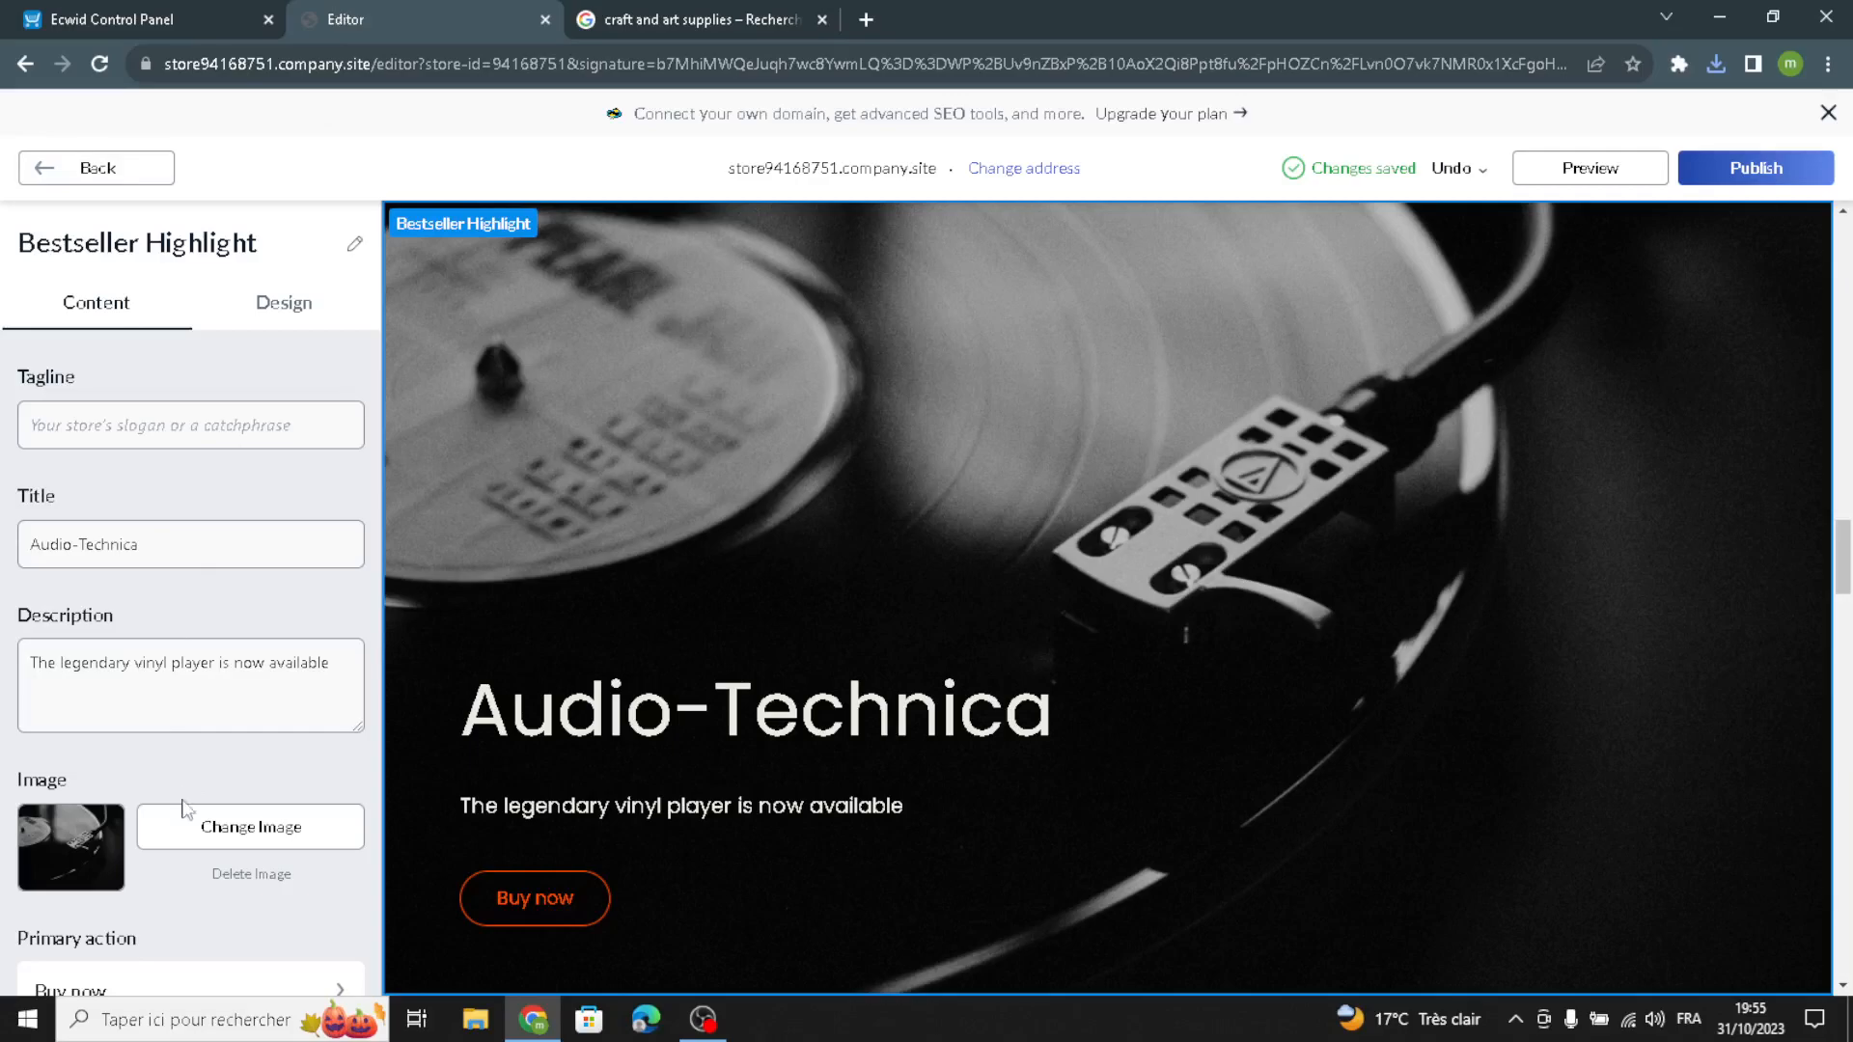
left_click(220, 827)
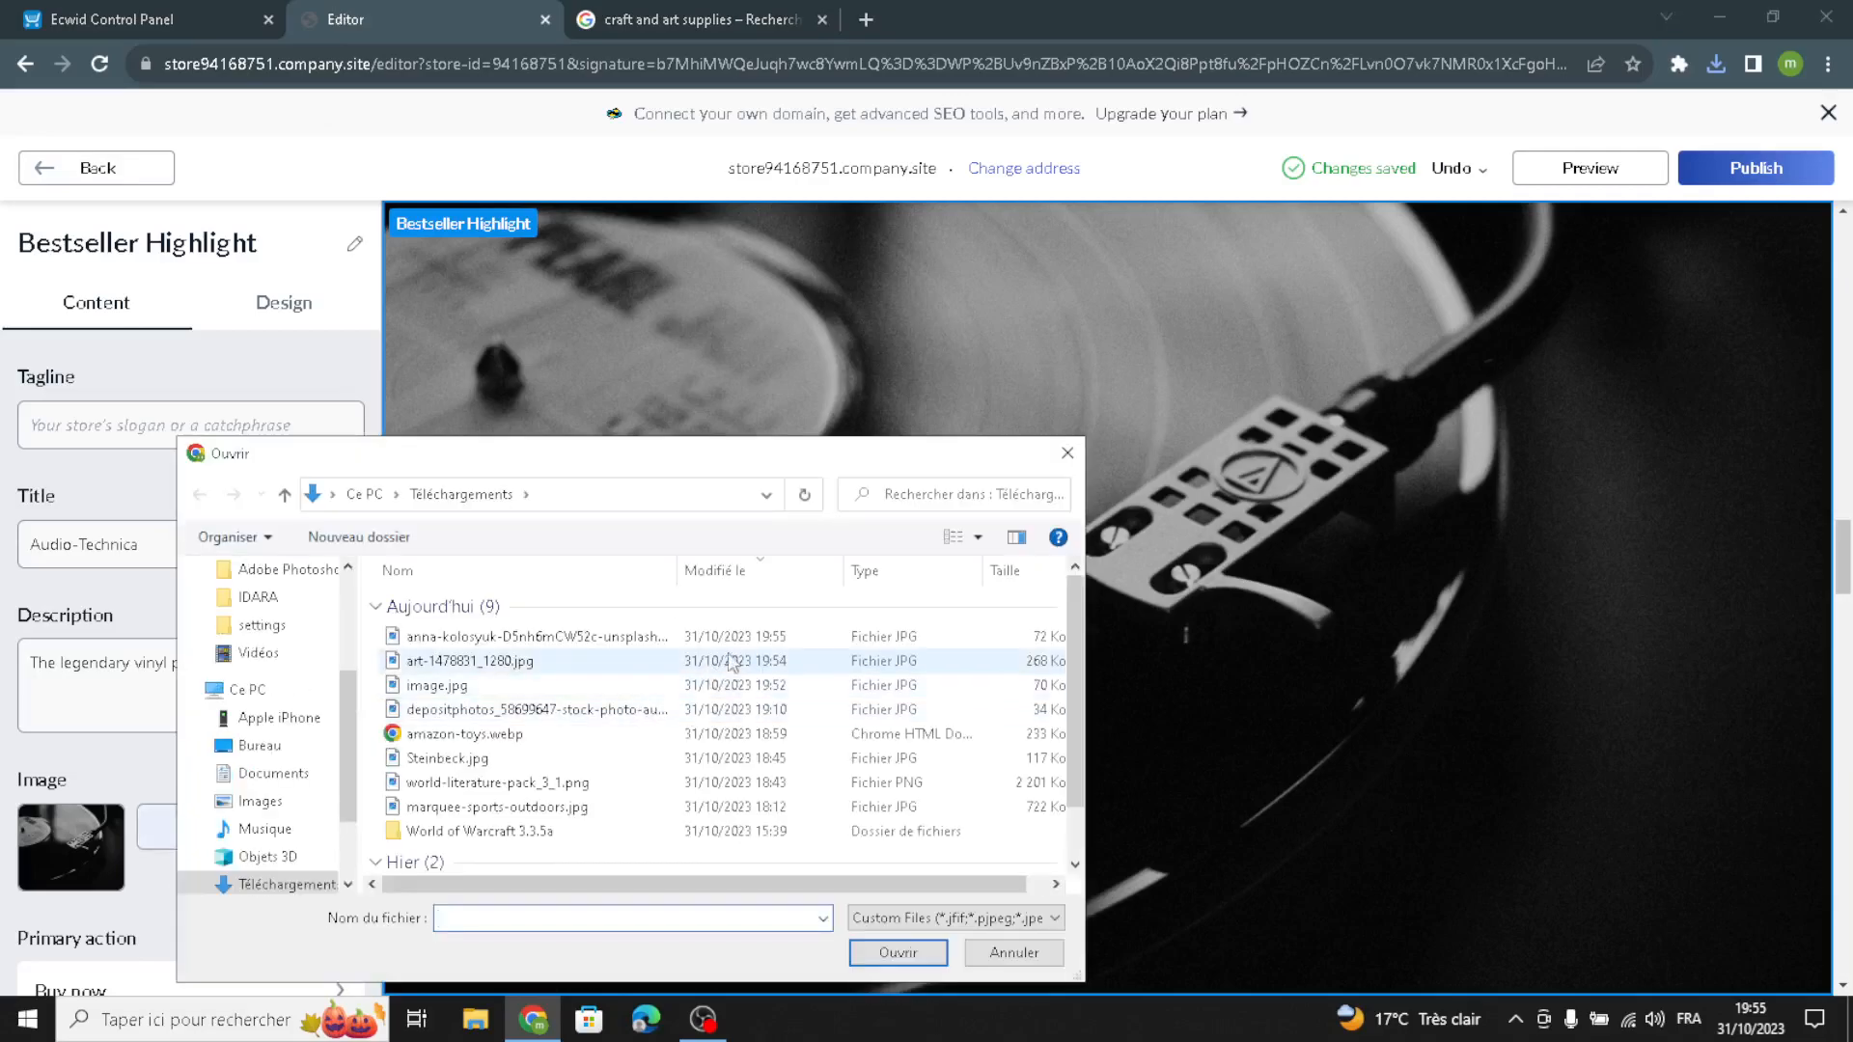
left_click(719, 637)
left_click(870, 961)
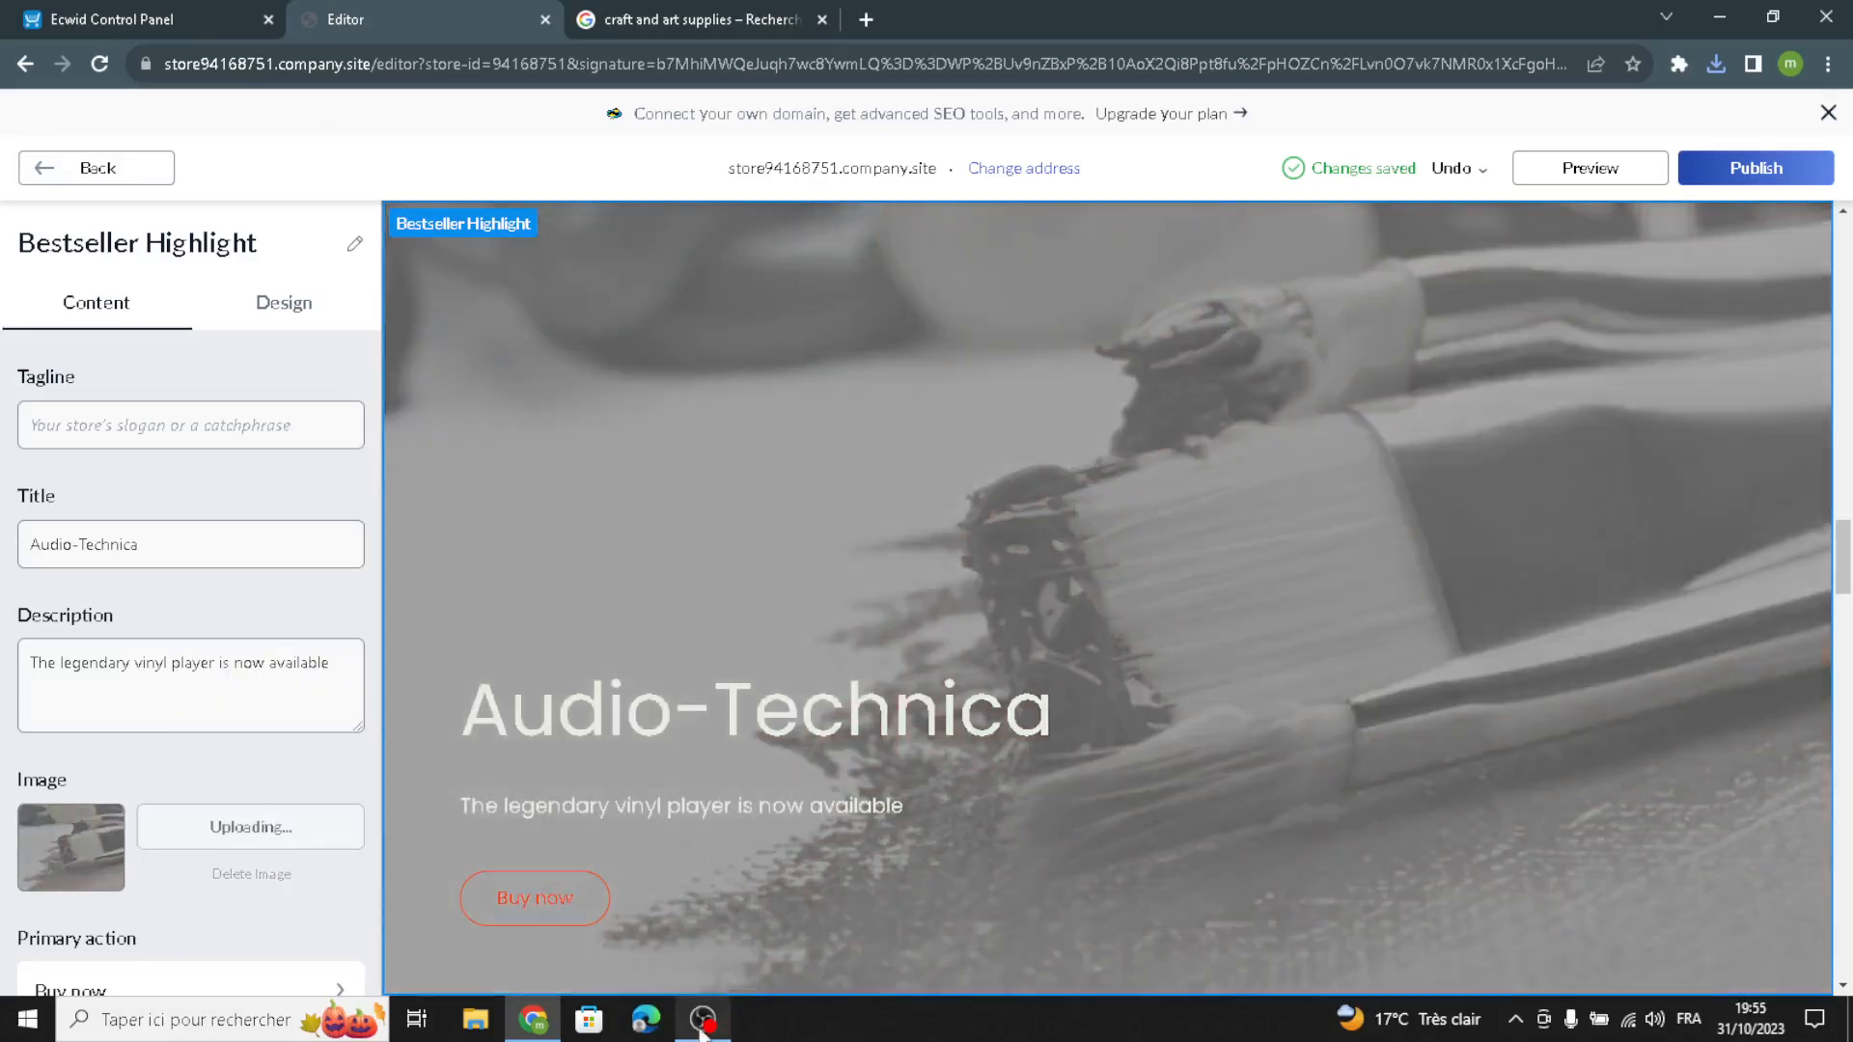
scroll(589, 917, "down", 1)
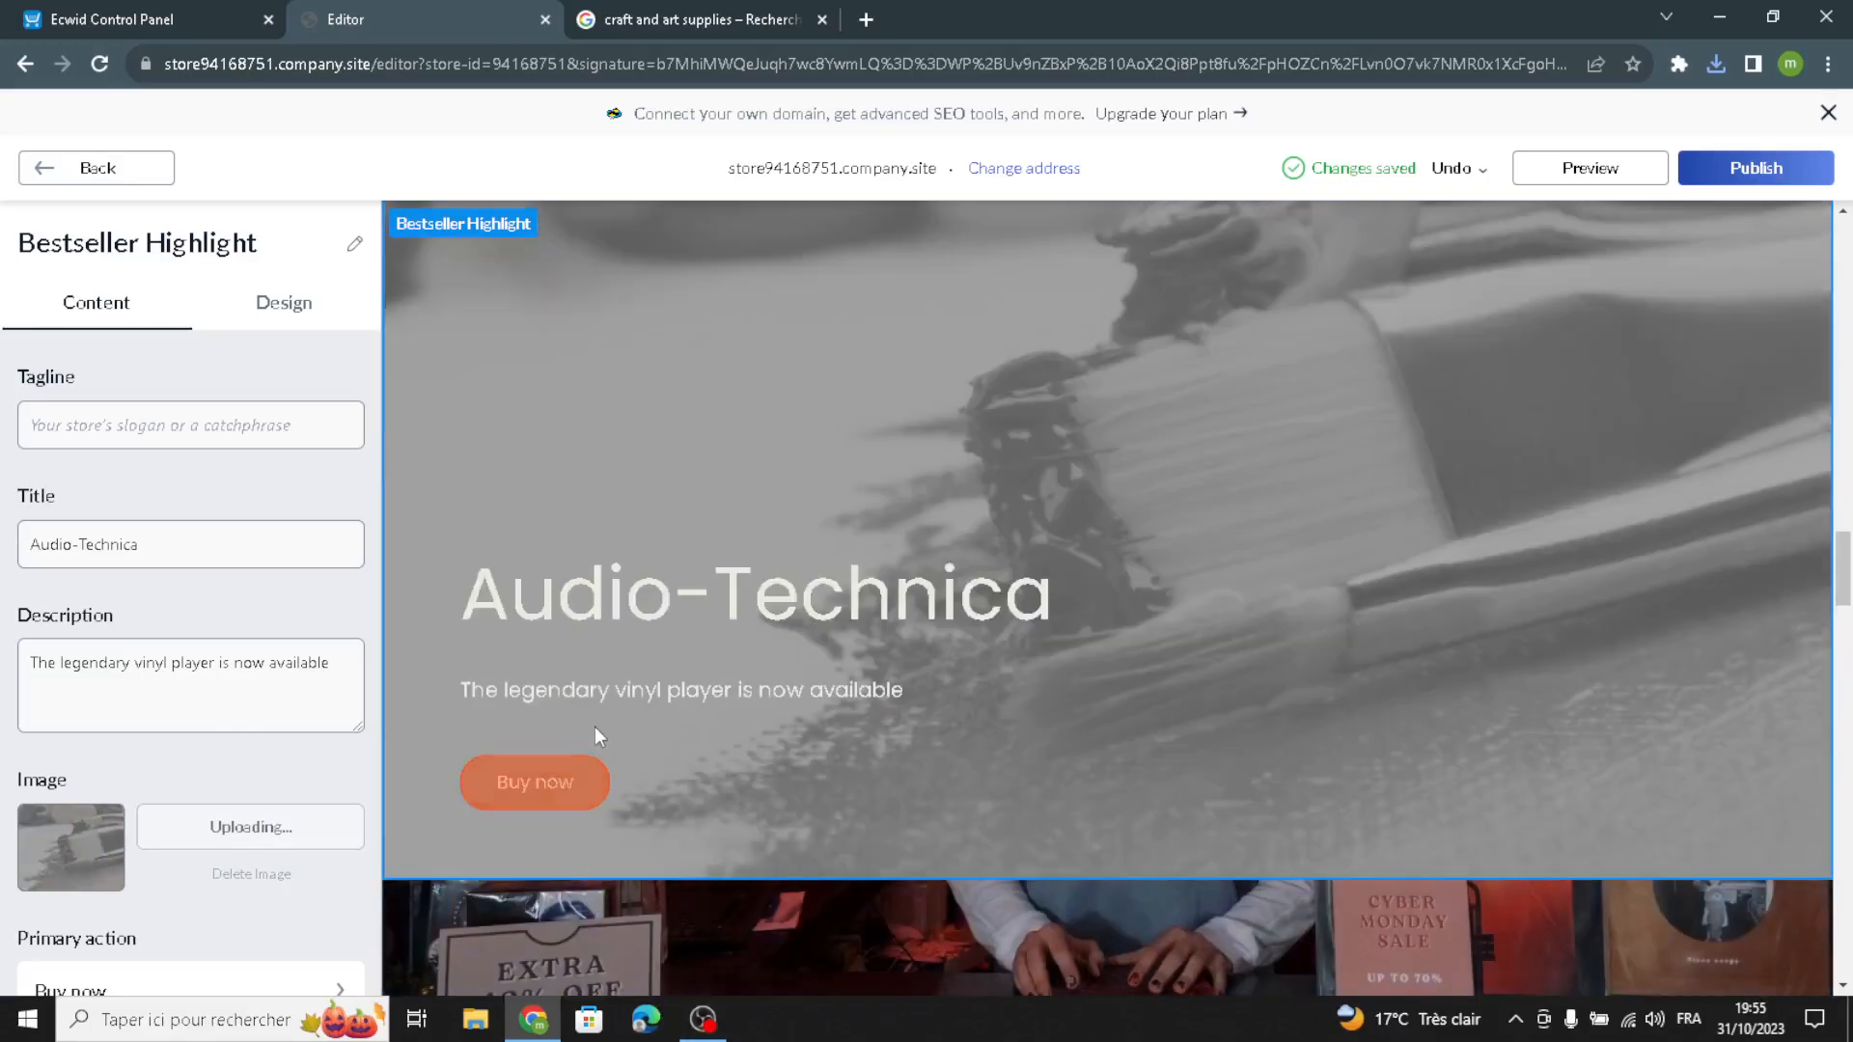
scroll(594, 724, "up", 1)
Change the Bestseller Highlight section's title to "craft and art gears"
left_click_drag(194, 548, 33, 548)
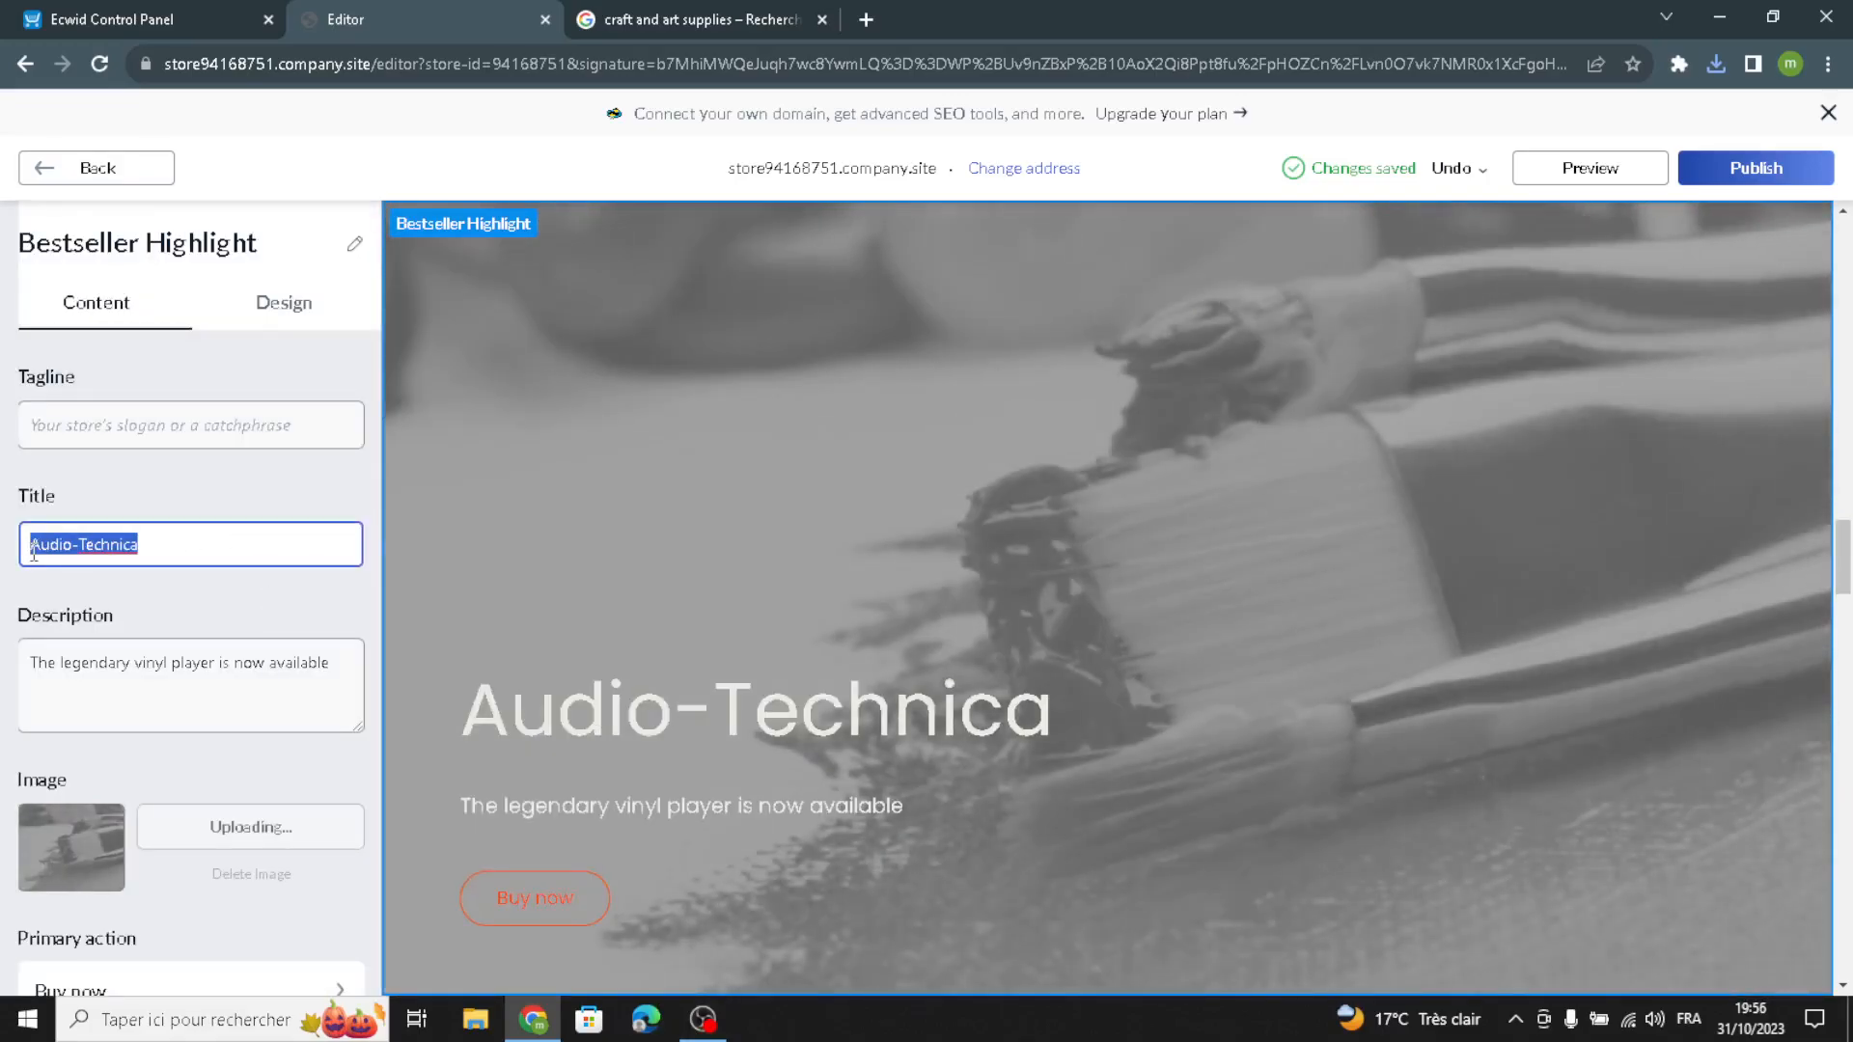
type("a")
key("BackSpace")
type("cratf")
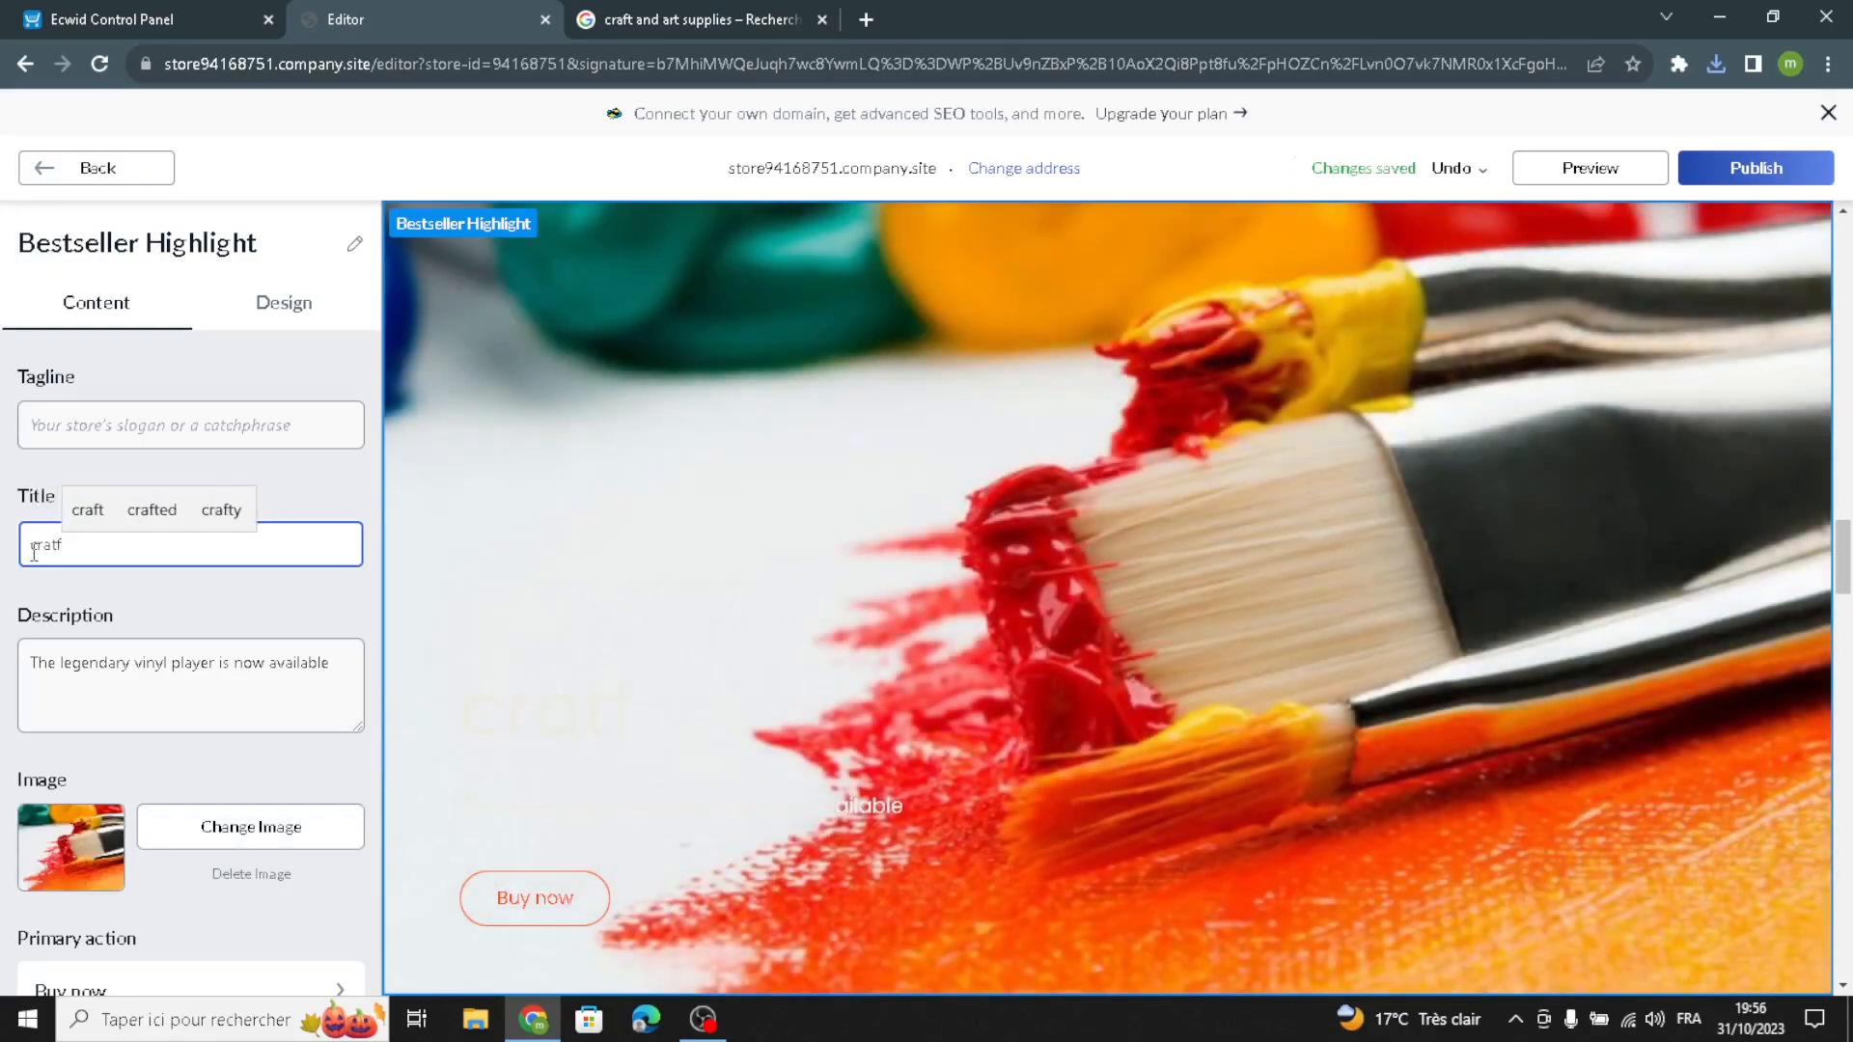
key("BackSpace")
key("BackSpace")
type("ftn")
key("BackSpace")
type("and art gears")
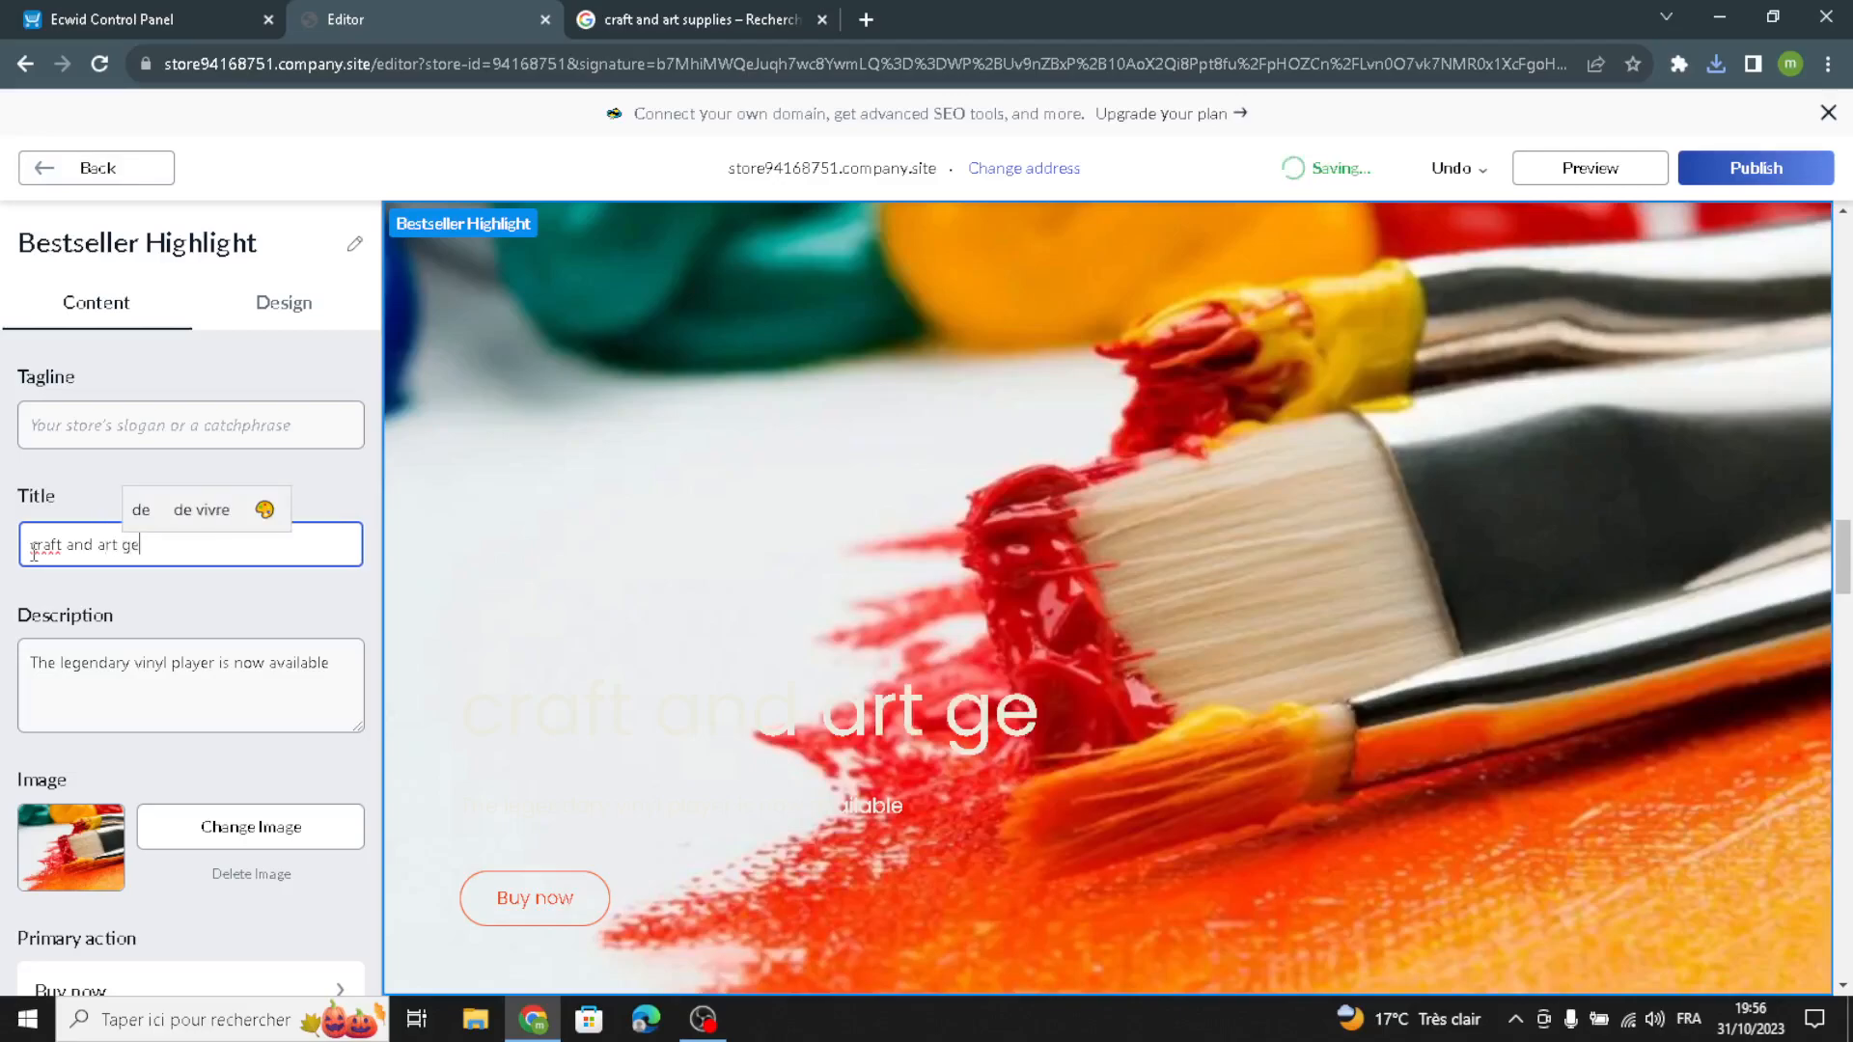
View the Bestseller Highlight title's design options, and set the section's layout to the image above centered text
left_click(281, 302)
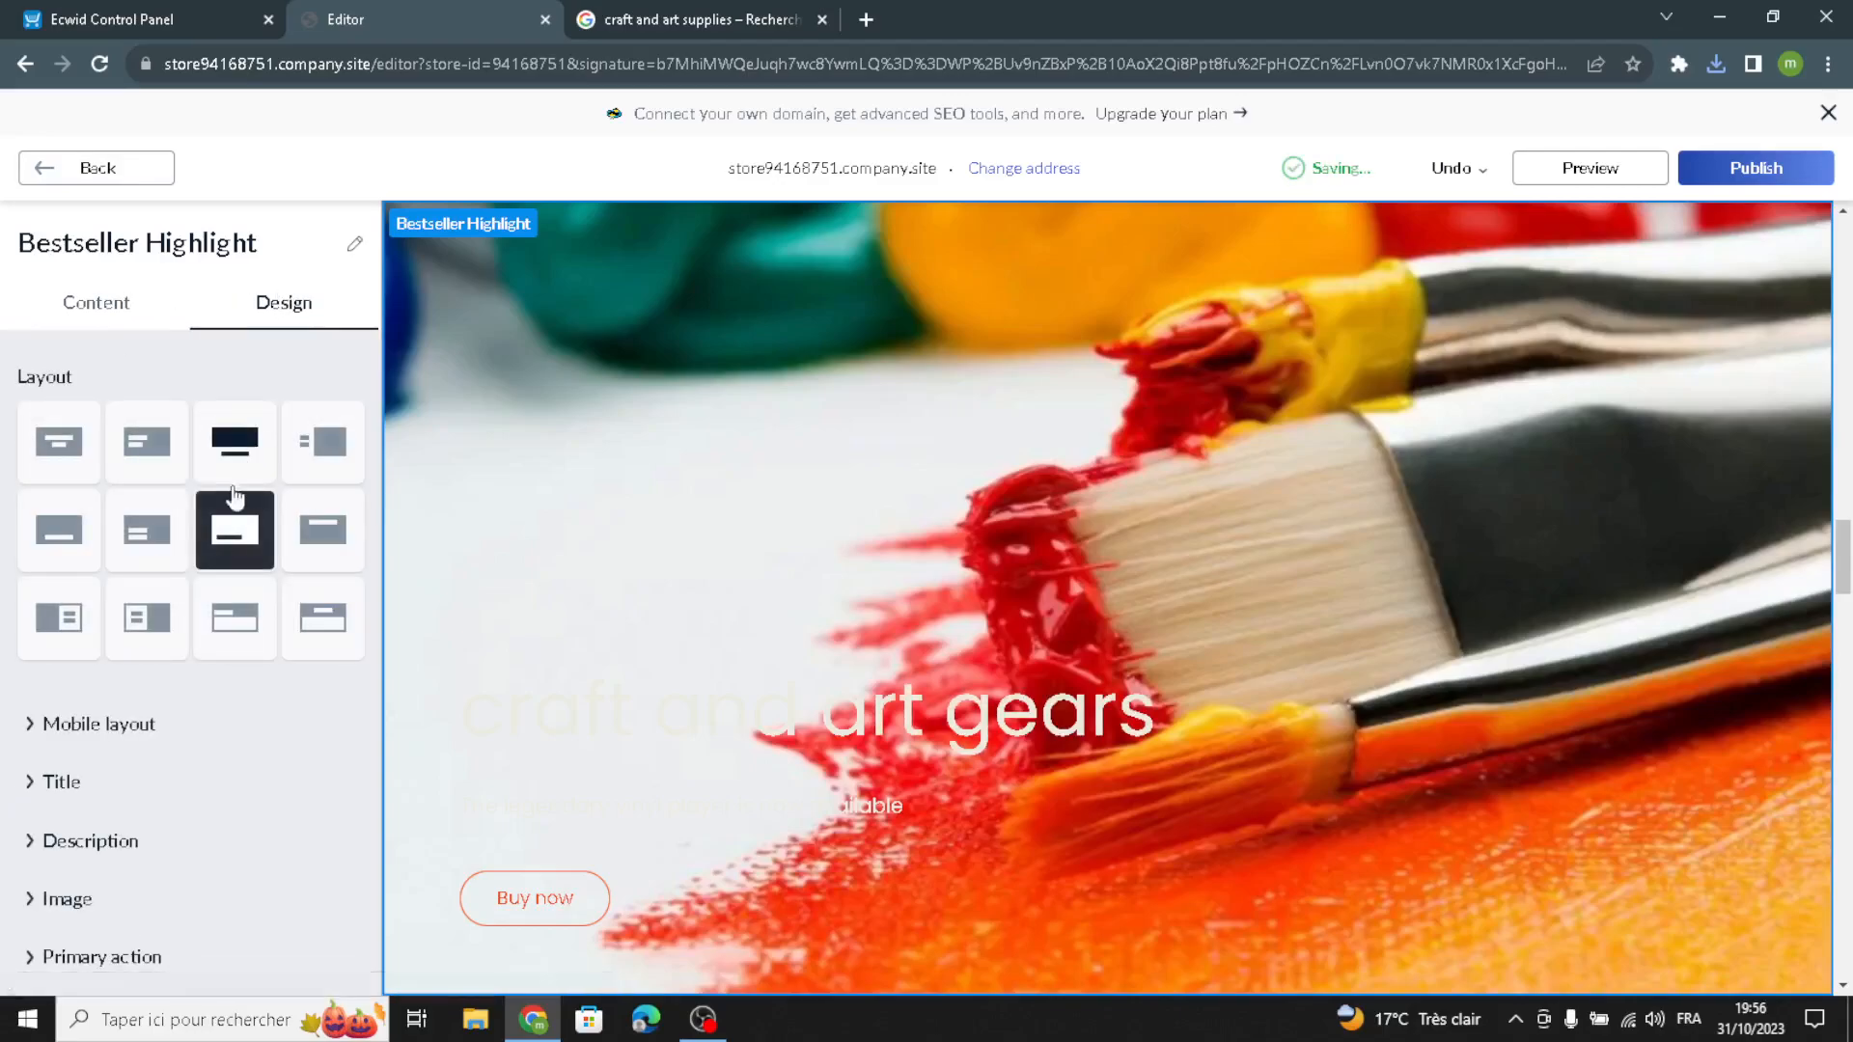
left_click(58, 784)
scroll(83, 765, "down", 2)
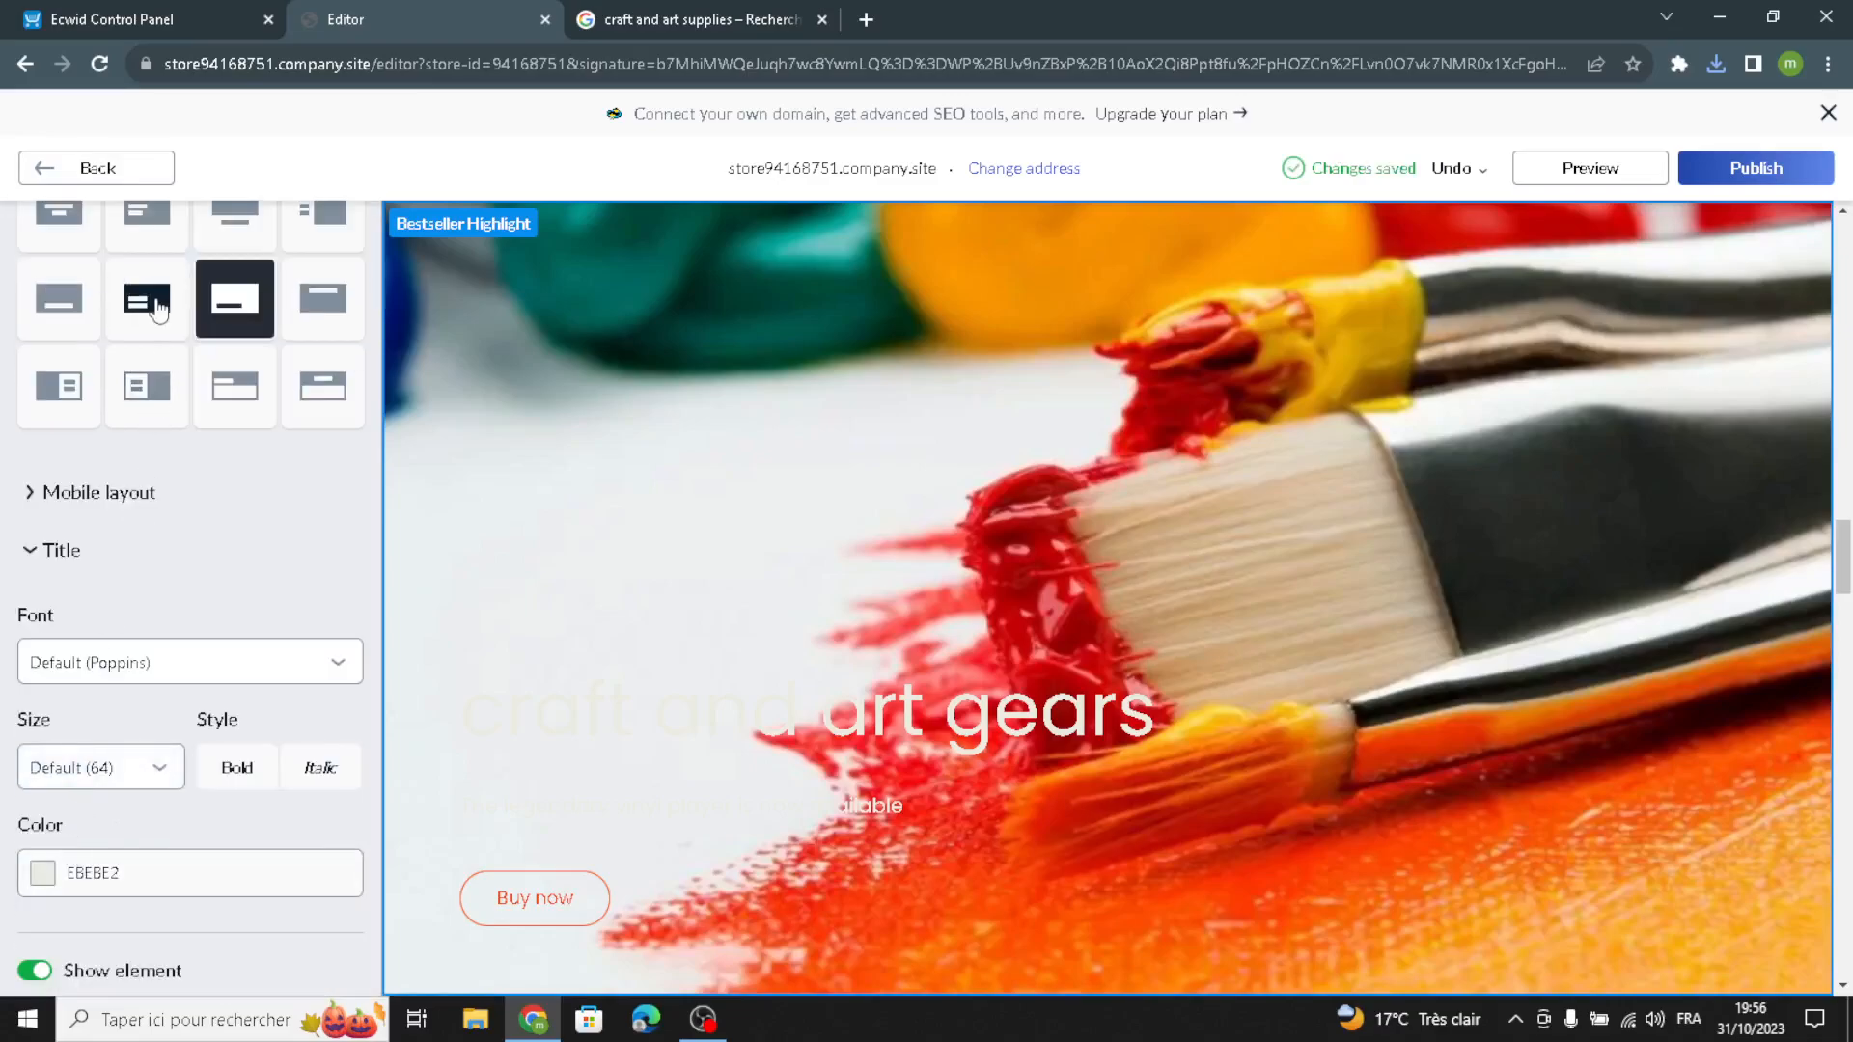
left_click(345, 232)
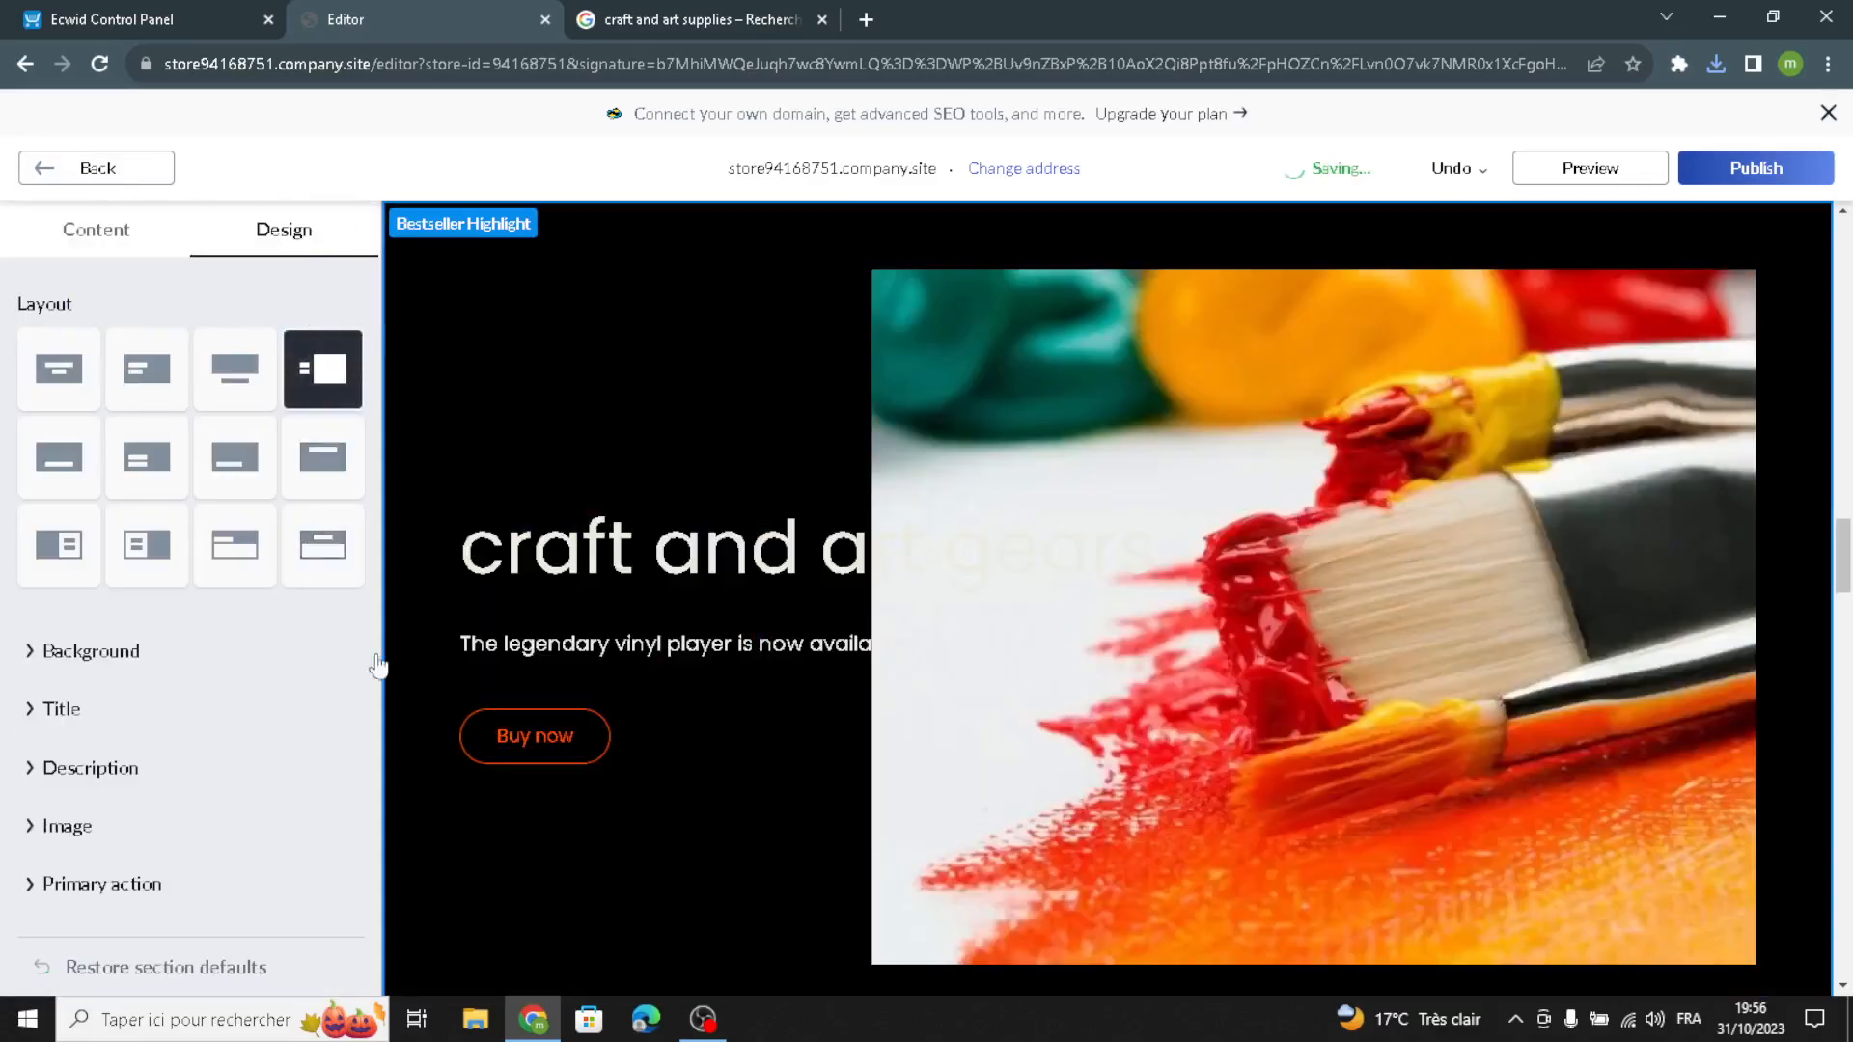
left_click(230, 401)
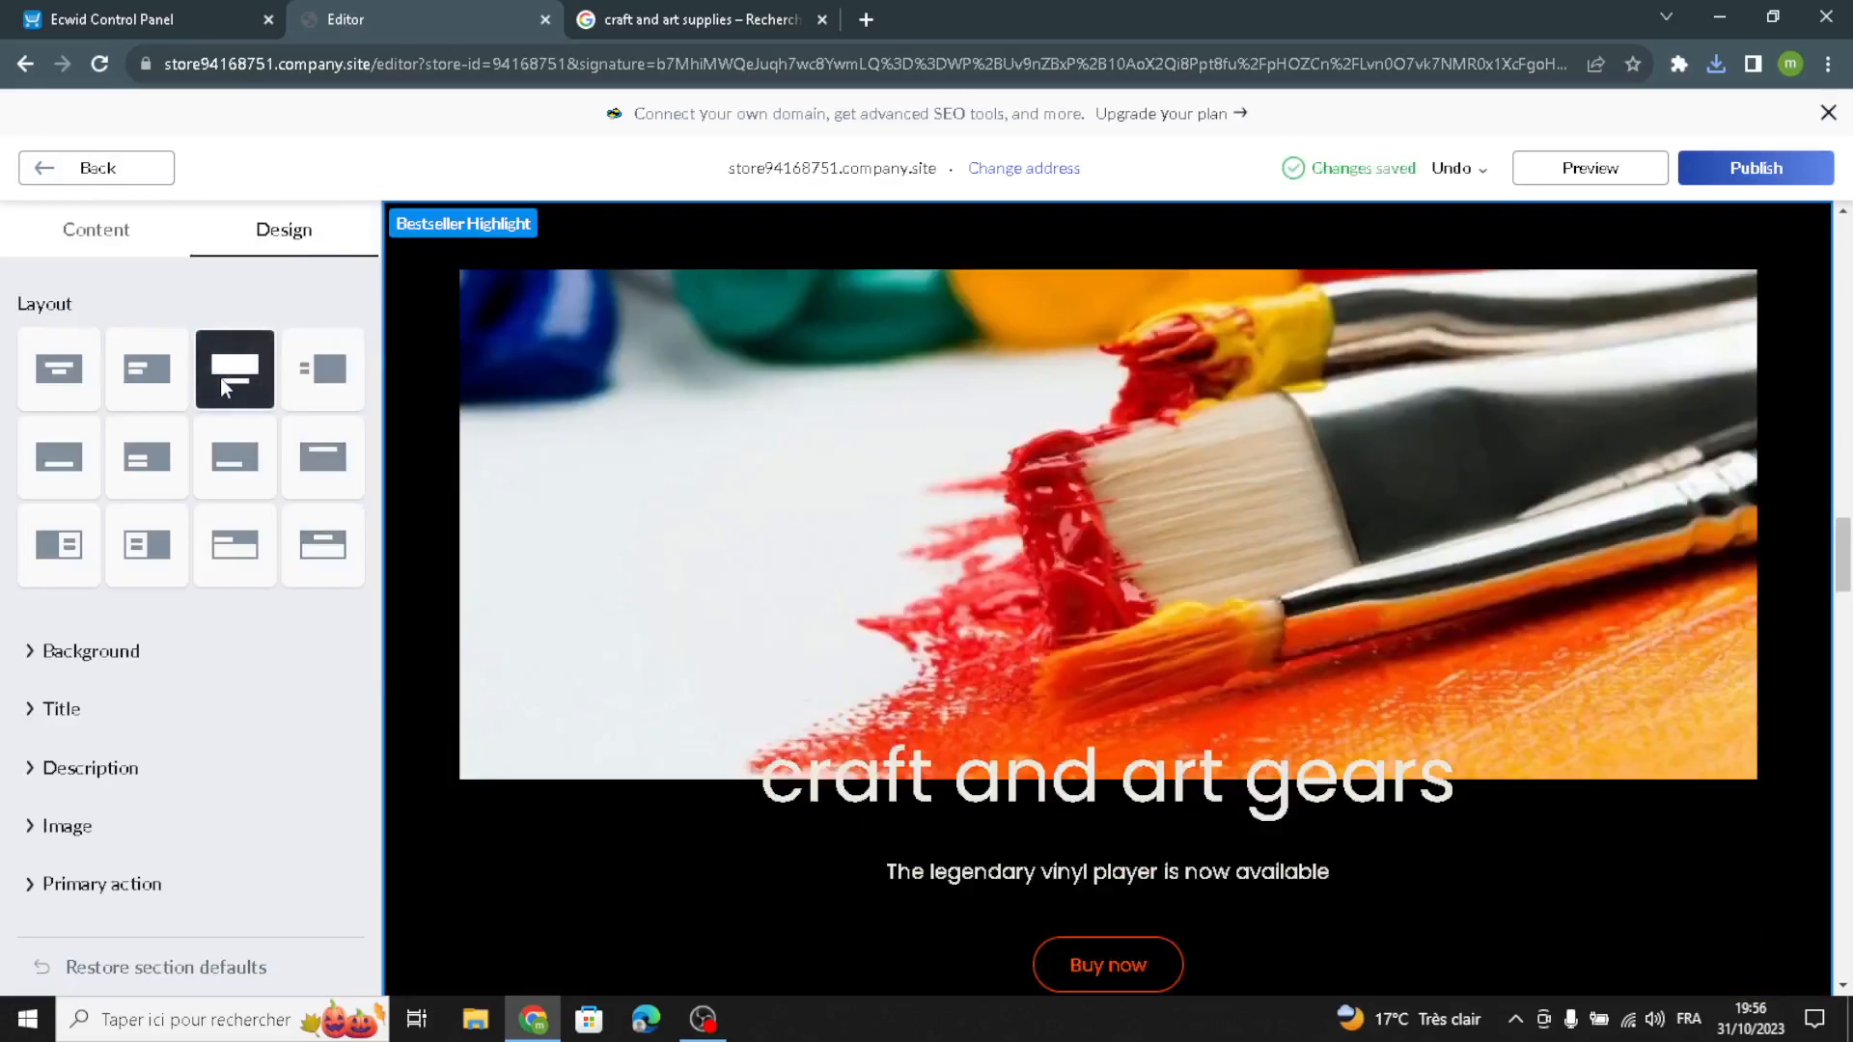
Set the Bestseller Highlight title's color to the dark blue preset #1F3D58, and return to the list of homepage sections
left_click(65, 707)
scroll(51, 919, "down", 1)
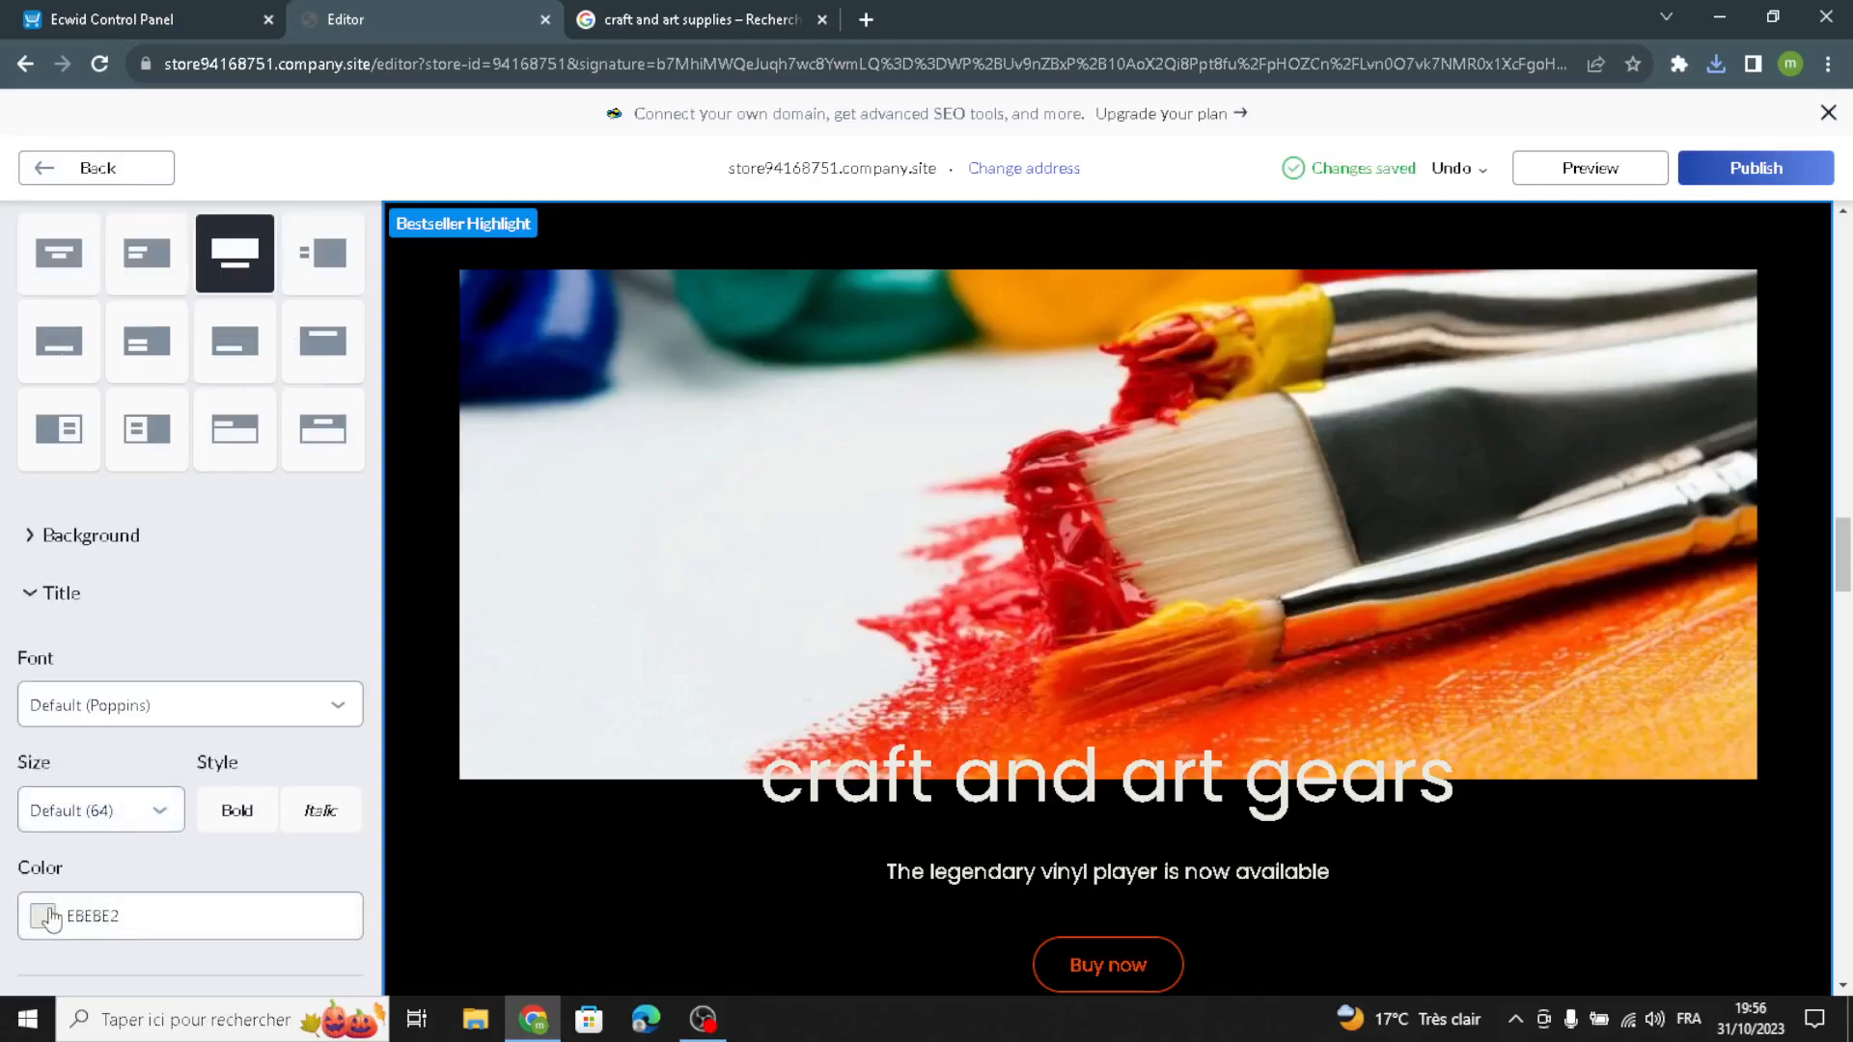
left_click(50, 918)
left_click(202, 499)
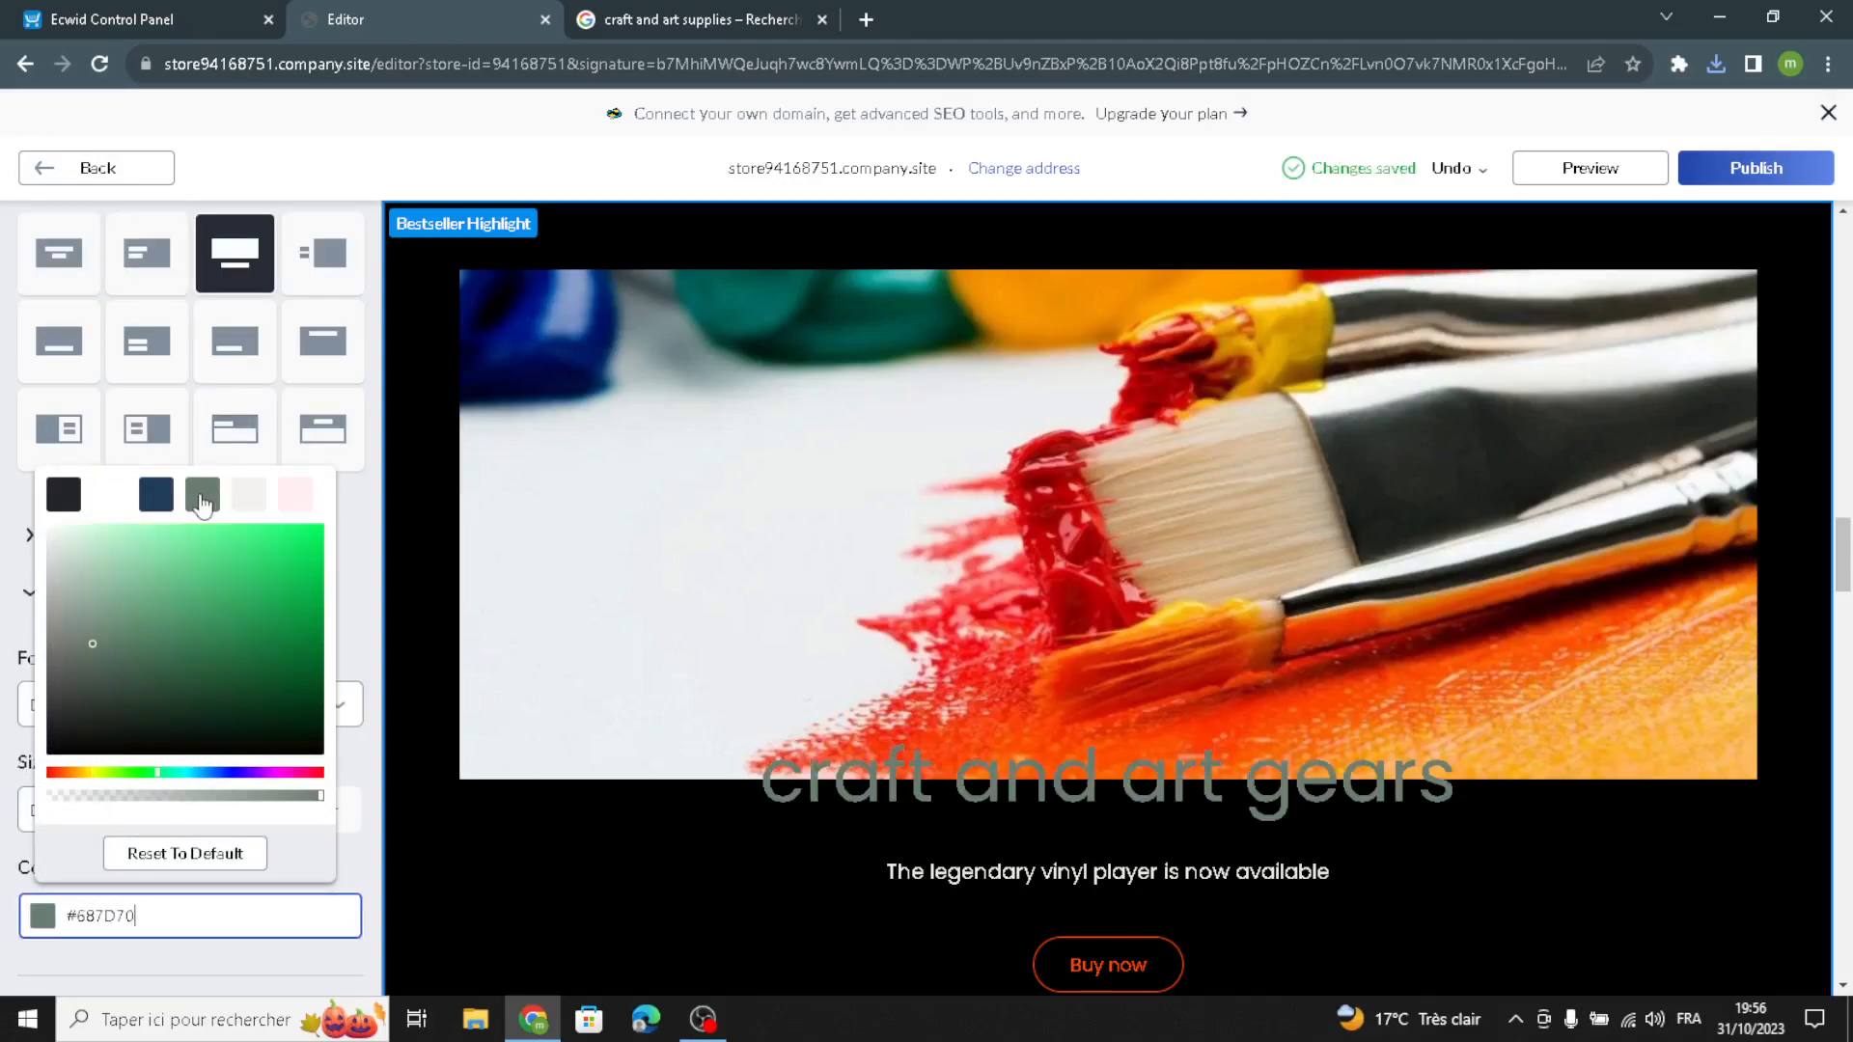
left_click(154, 512)
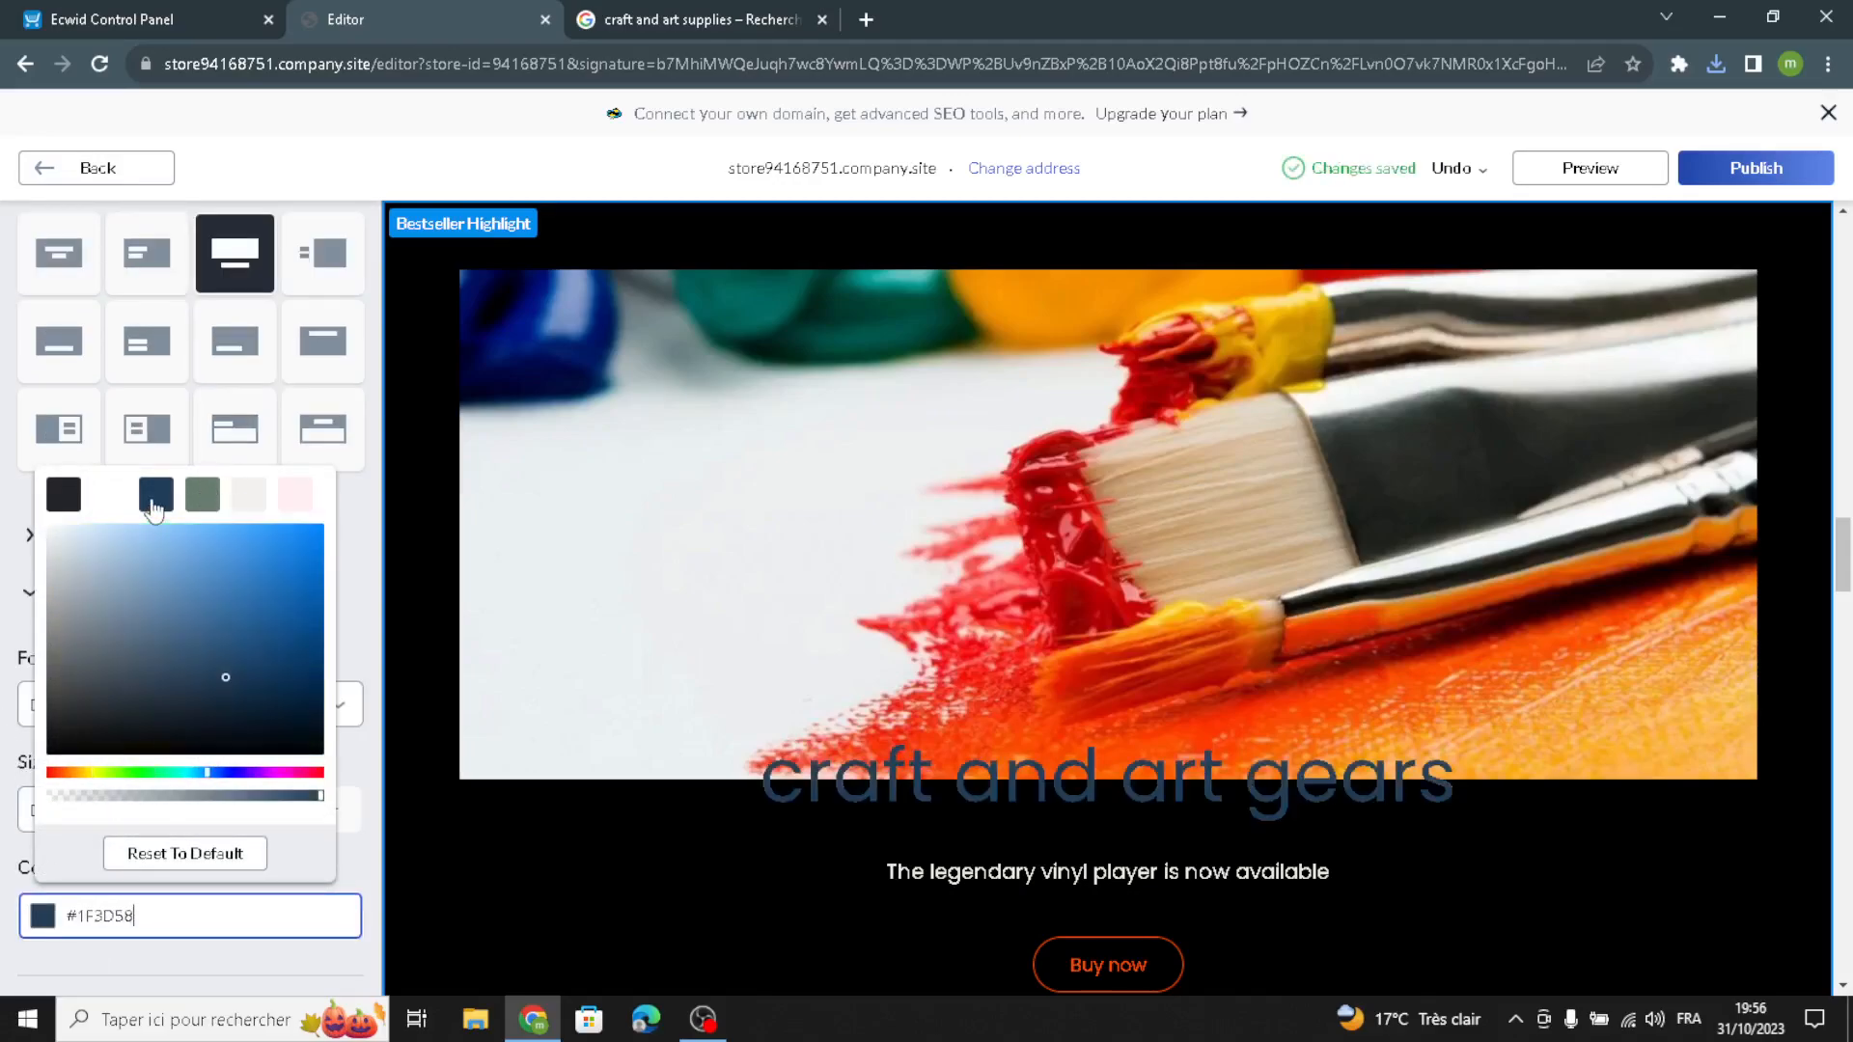
left_click(5, 686)
scroll(135, 850, "down", 2)
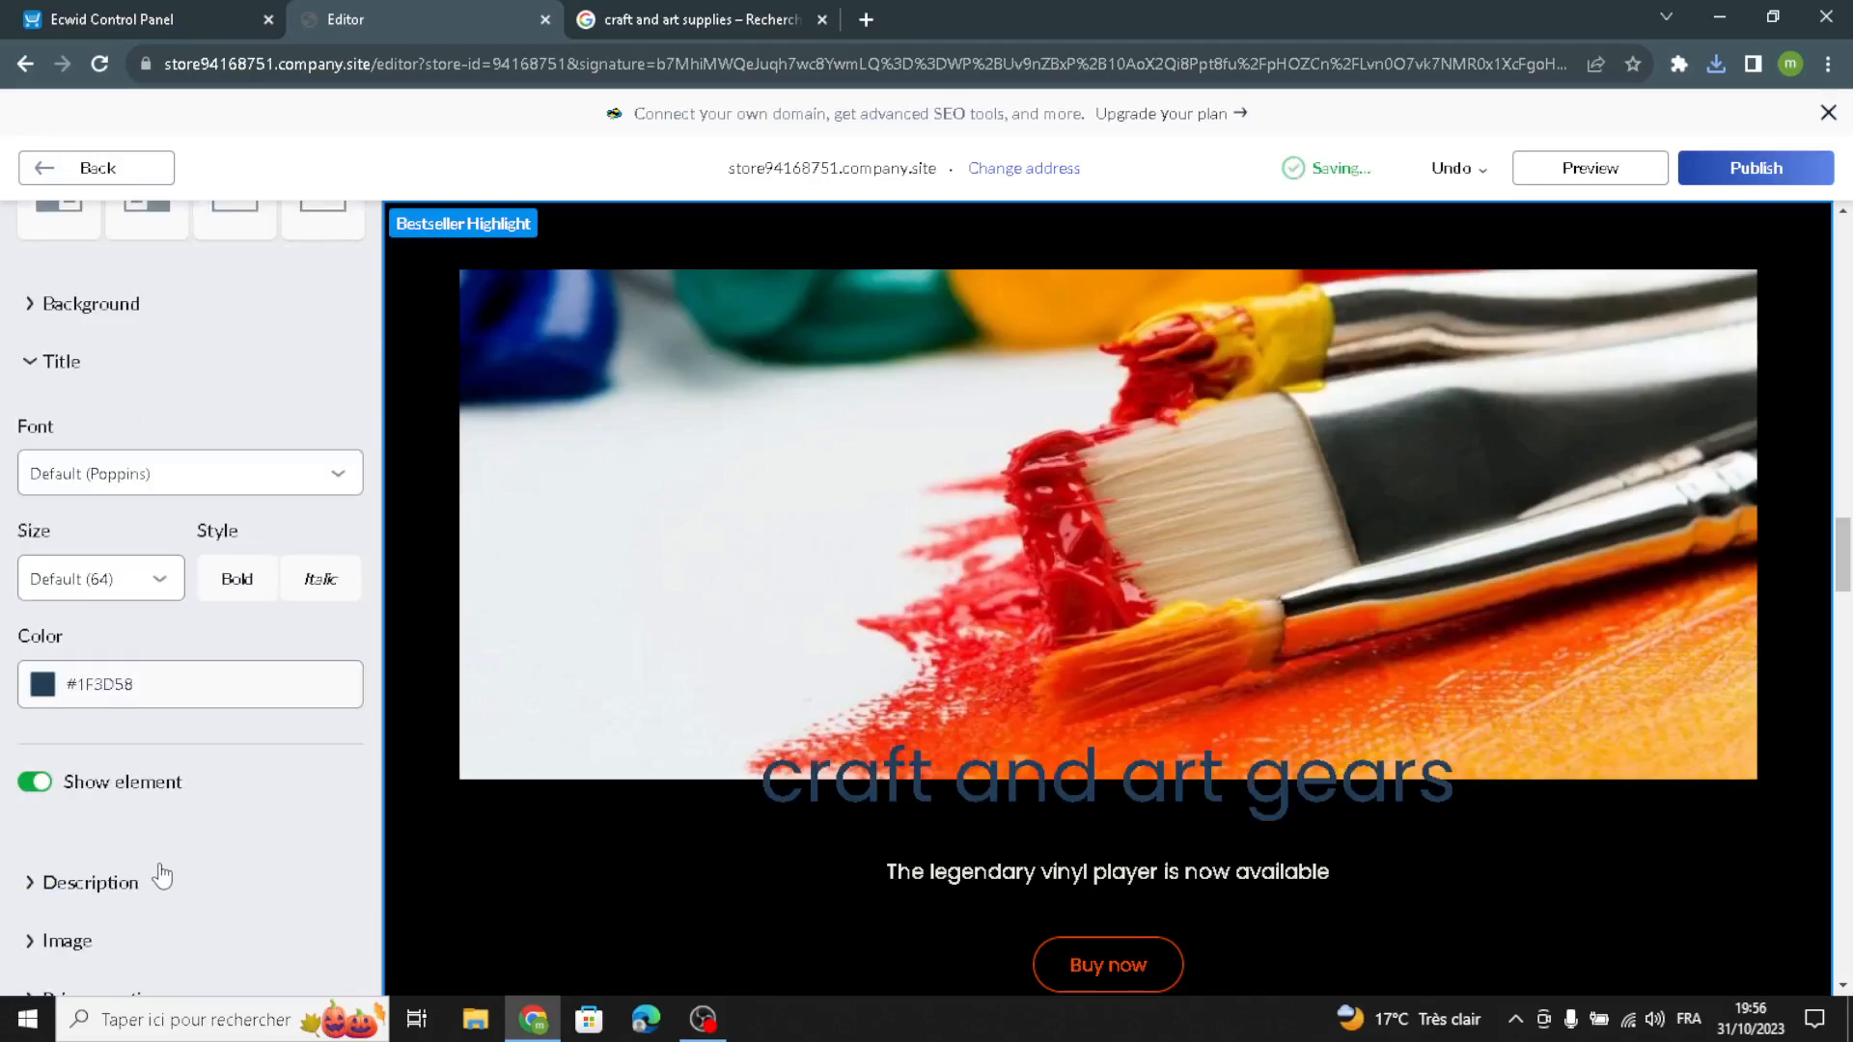
scroll(248, 845, "down", 1)
scroll(199, 803, "up", 5)
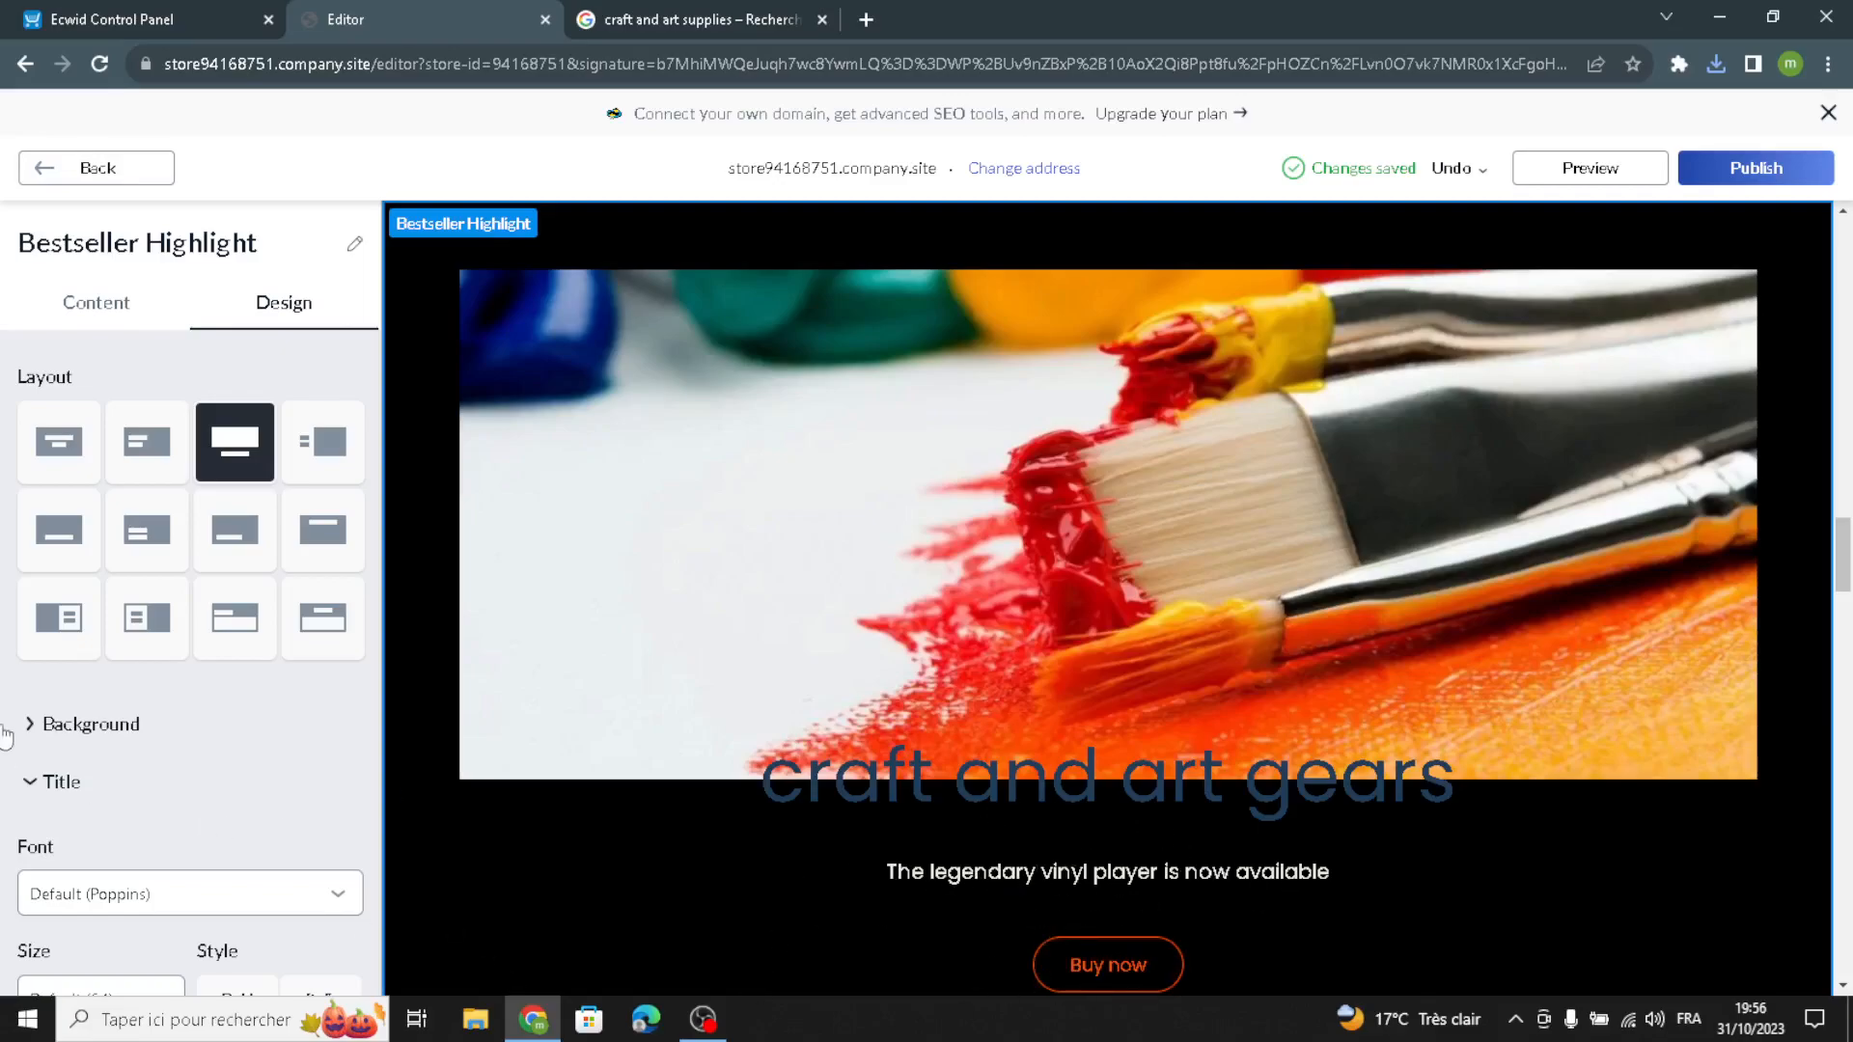
scroll(79, 854, "down", 2)
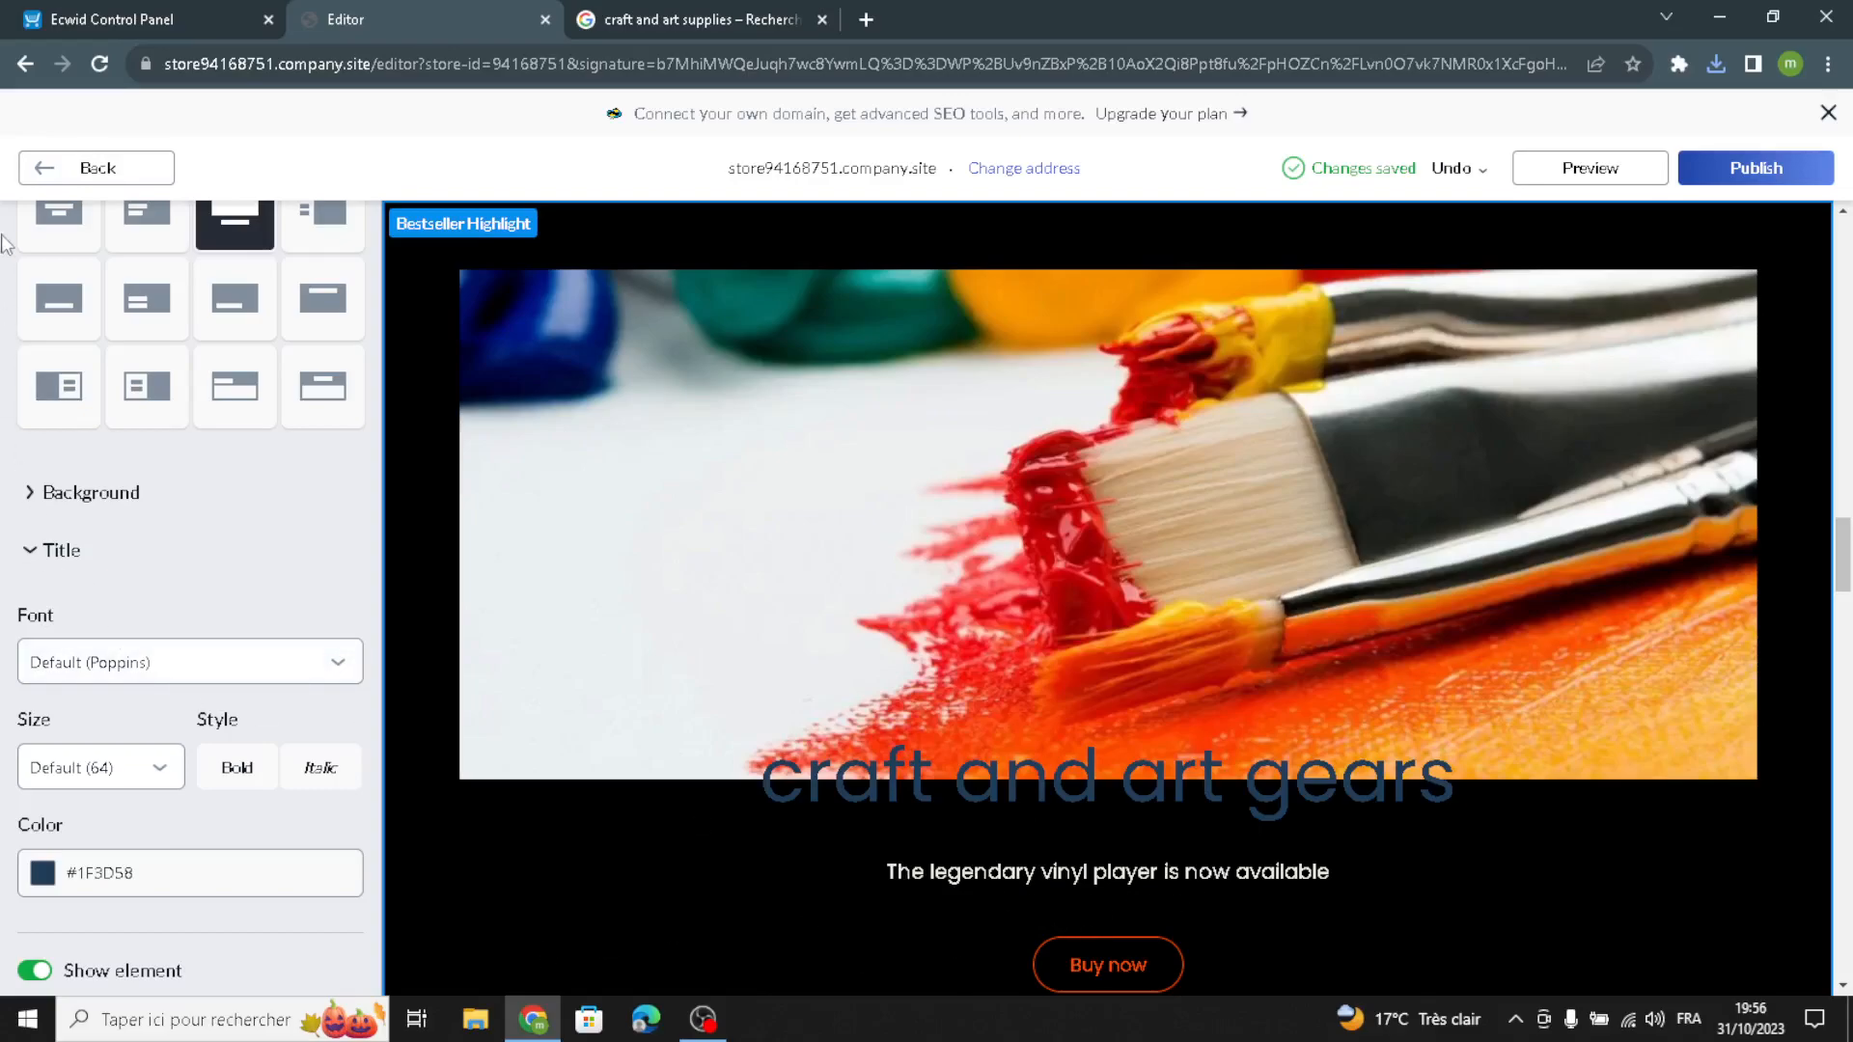
left_click(53, 167)
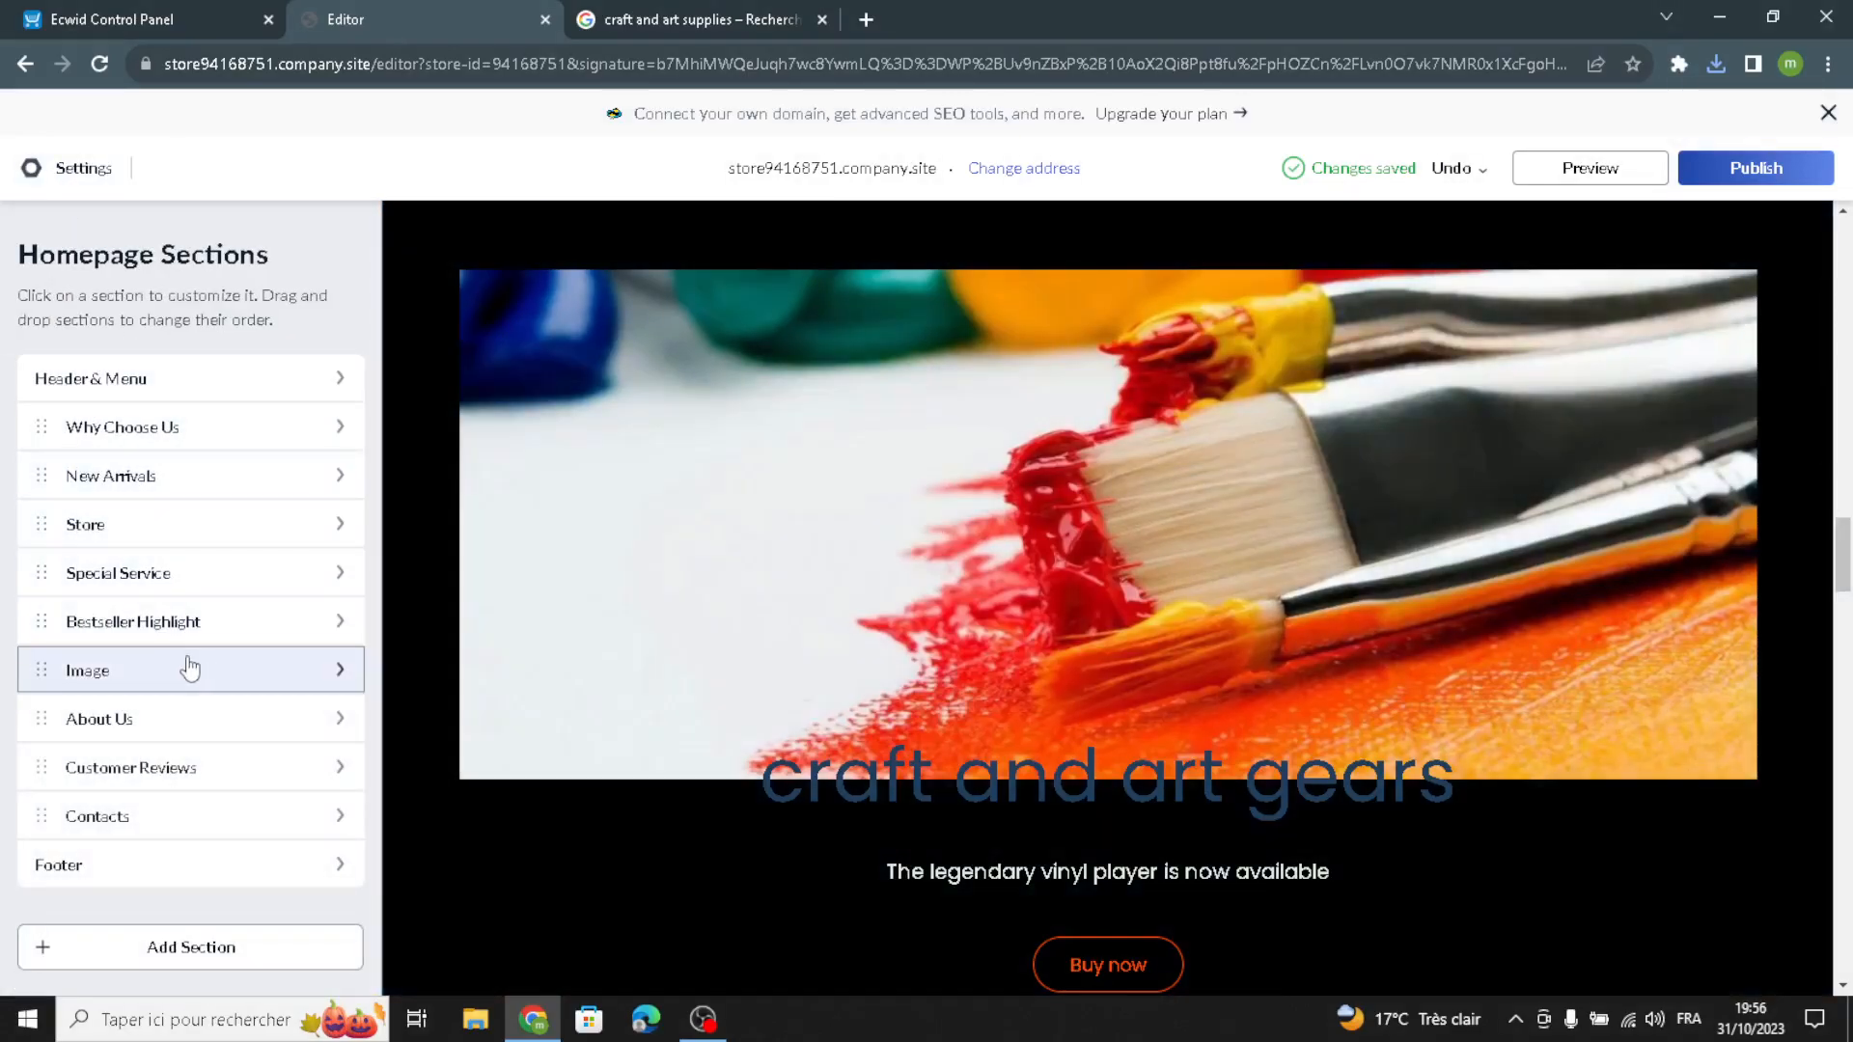
Open the Image section, and save the Michaels picture of Koi watercolors from the image results
left_click(189, 667)
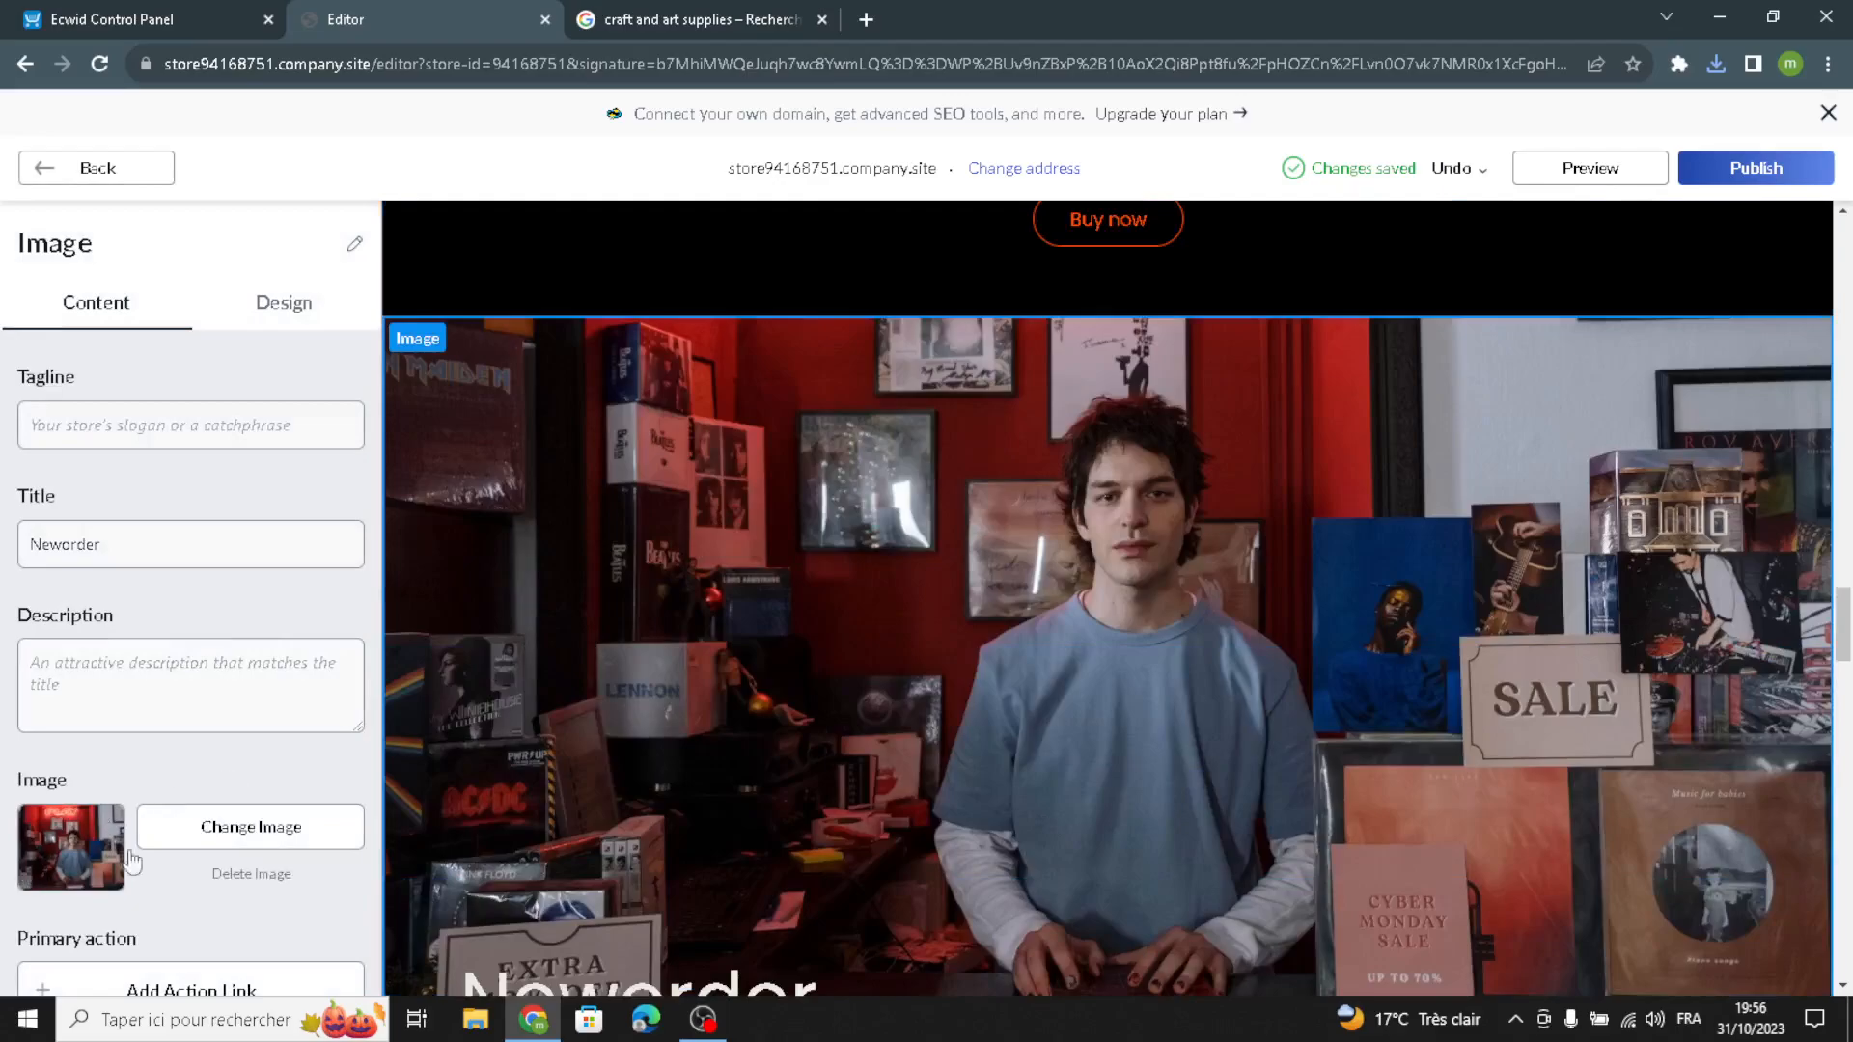
left_click(699, 19)
scroll(574, 623, "down", 1)
left_click(608, 499)
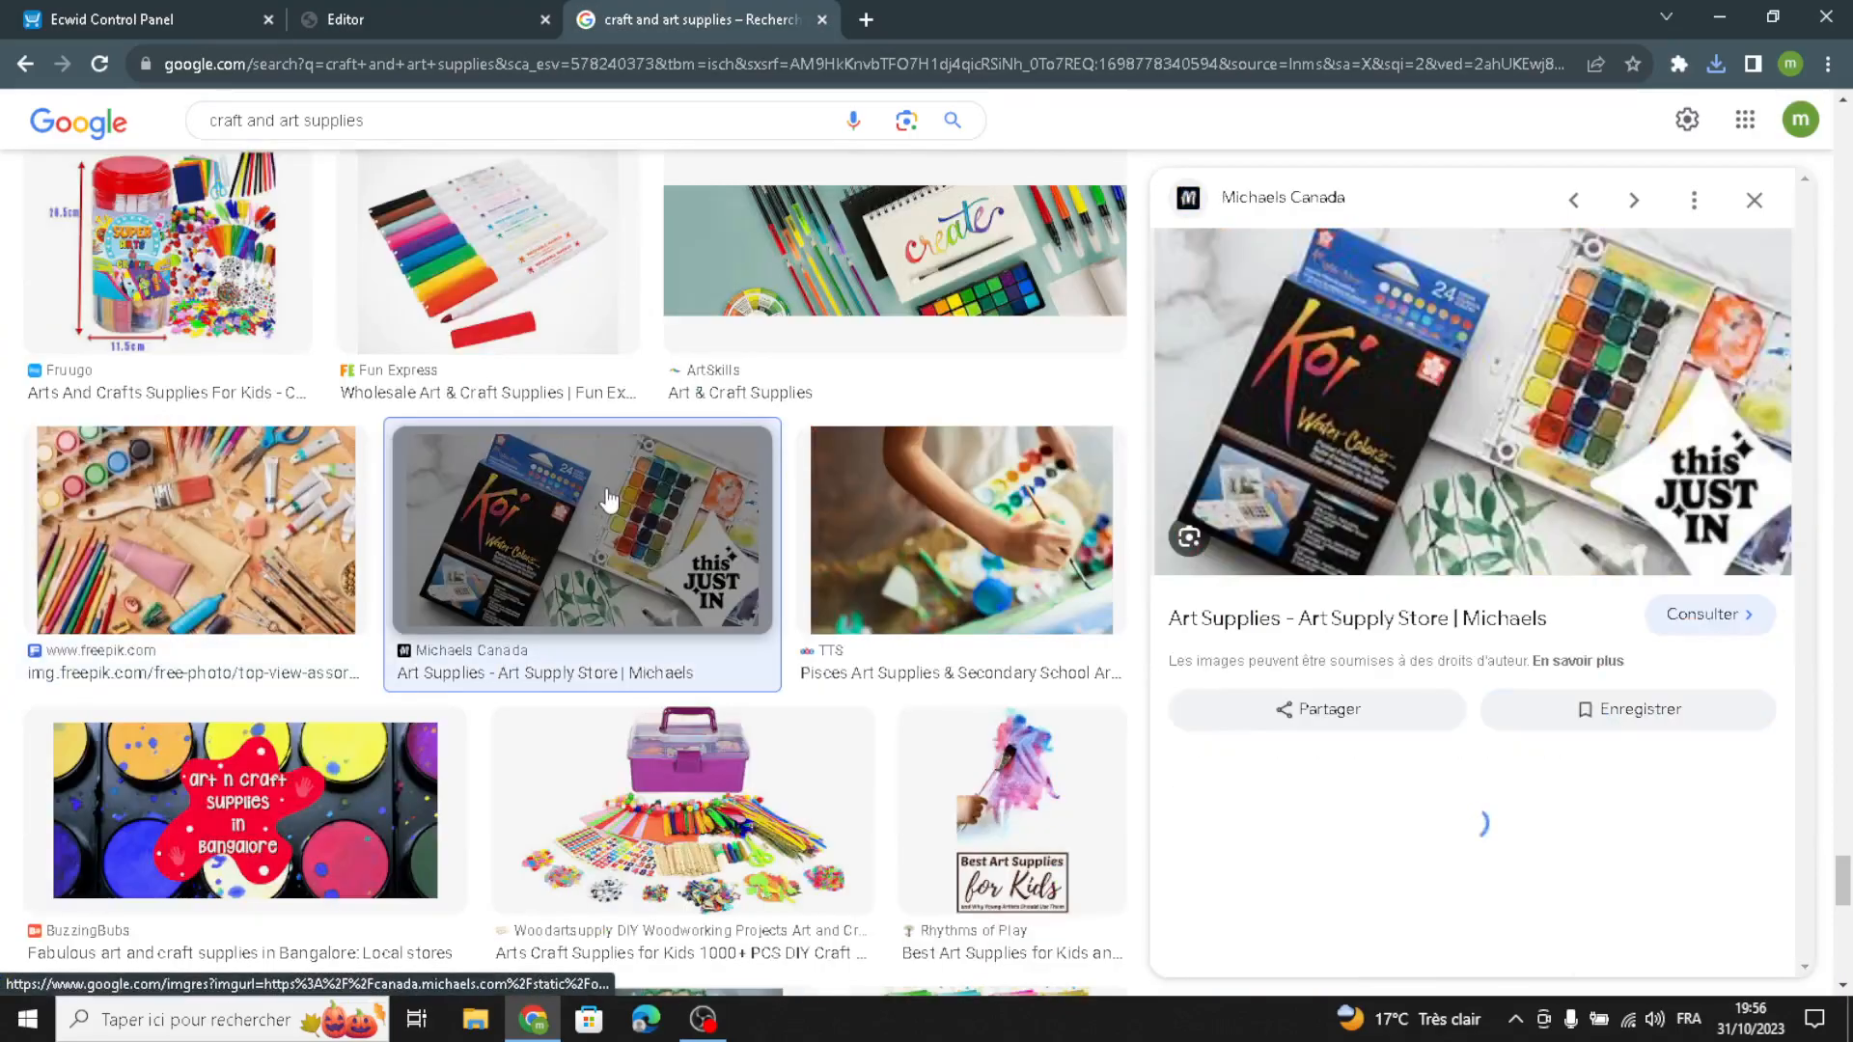
right_click(1444, 468)
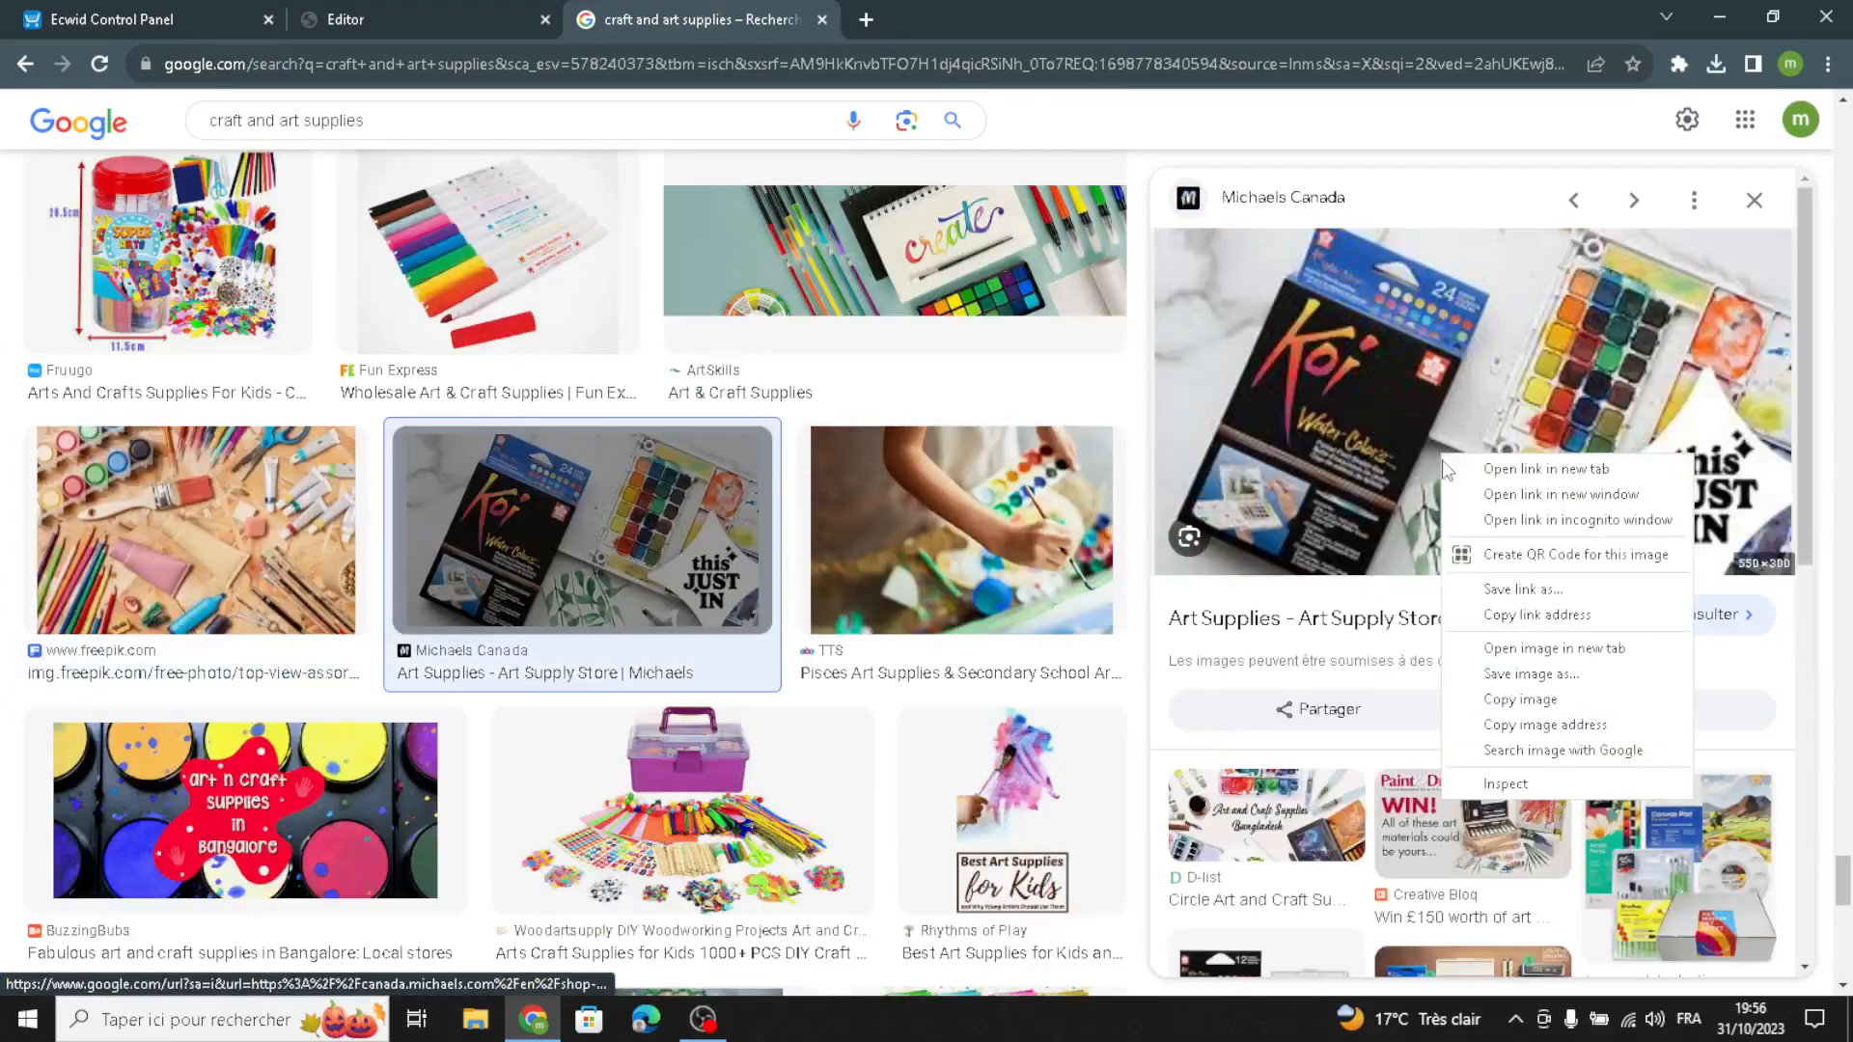
left_click(1527, 693)
left_click(898, 956)
Return to the website editor and replace the Image section's picture with images.jpg
left_click(472, 12)
left_click(251, 828)
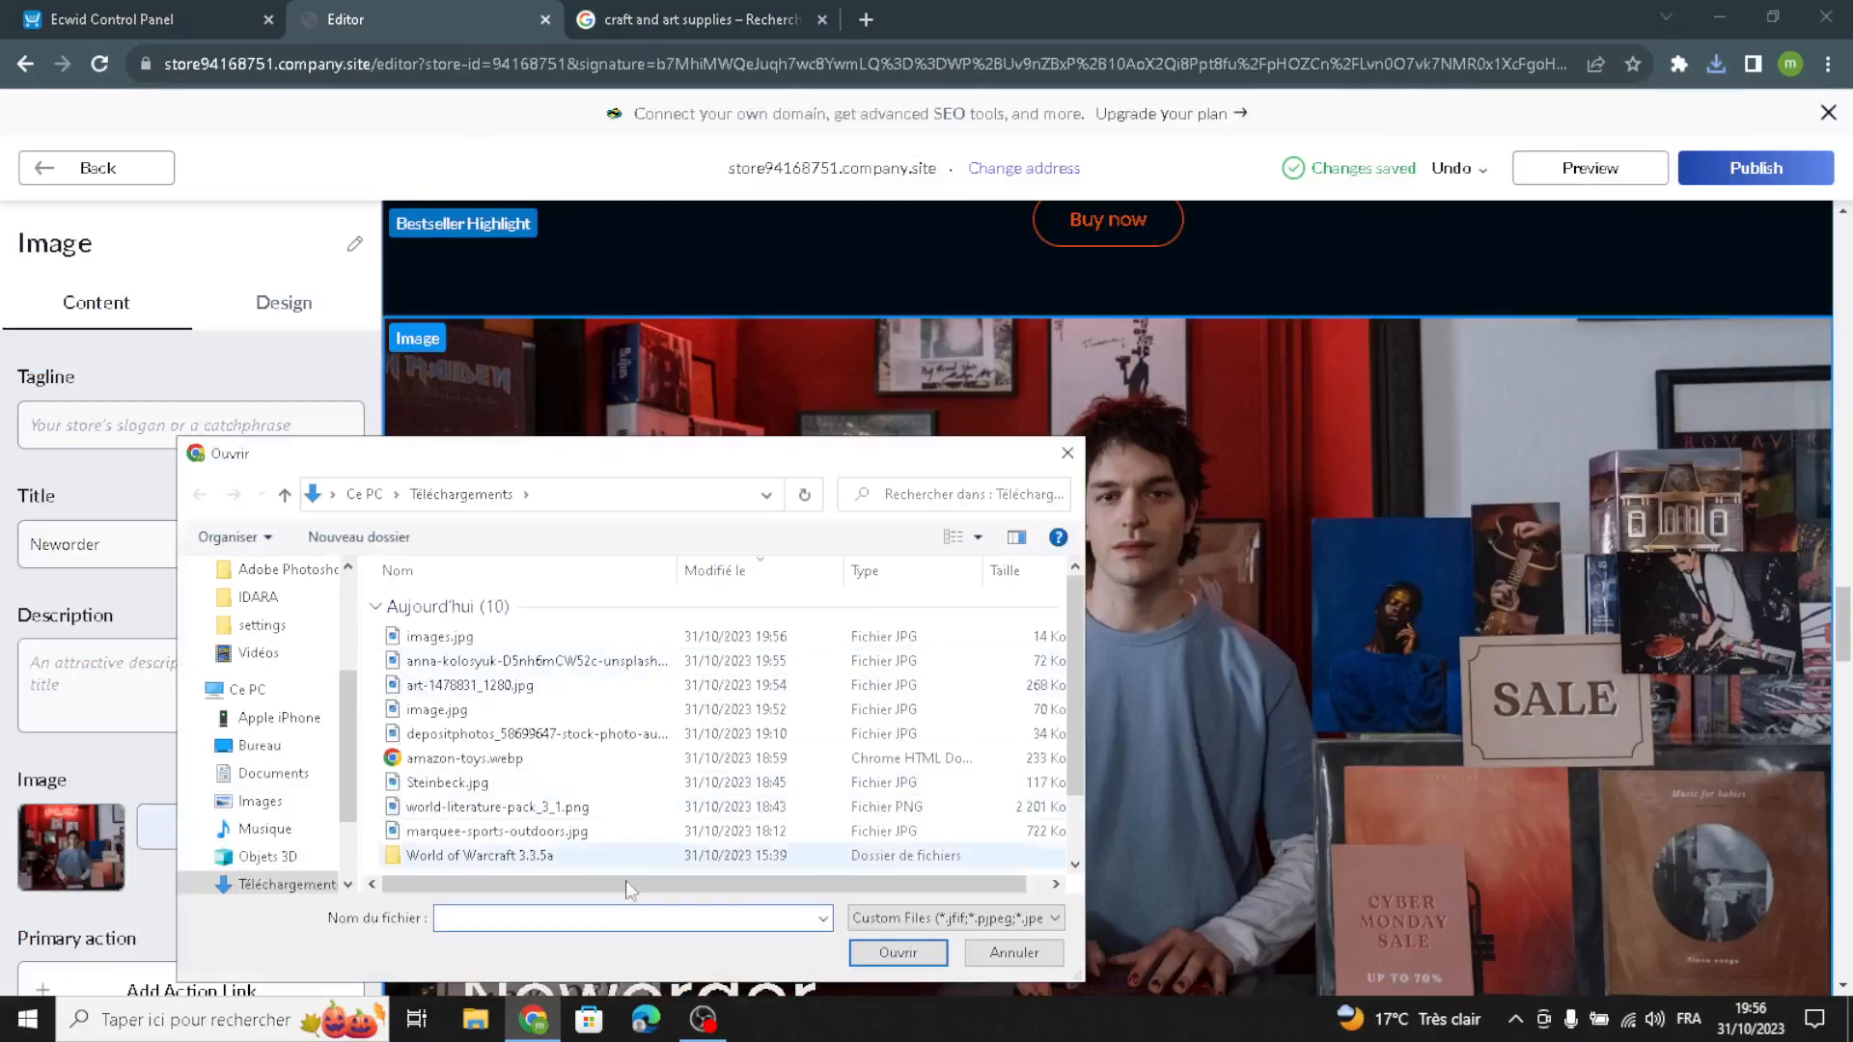
left_click(709, 639)
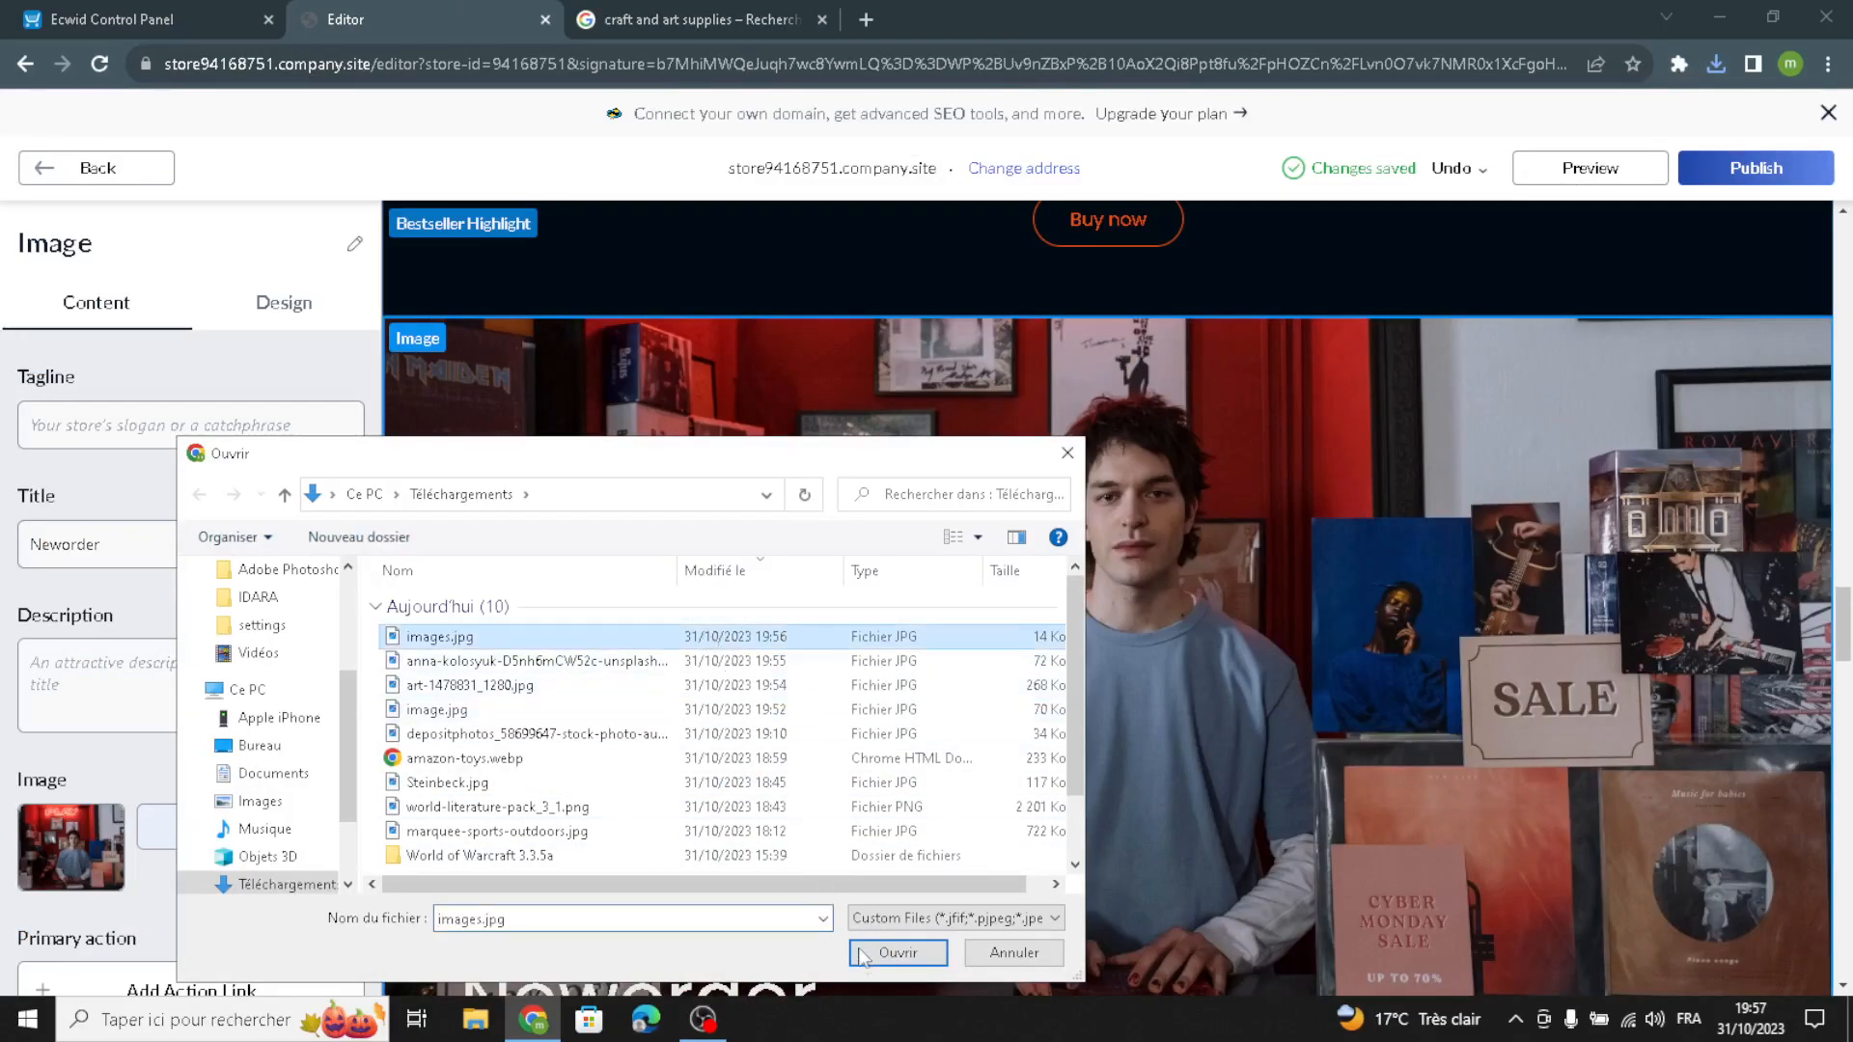
left_click(898, 954)
Set the Image section's layout to text on the left beside a large image on the right
scroll(268, 827, "down", 3)
scroll(232, 651, "up", 3)
left_click(241, 326)
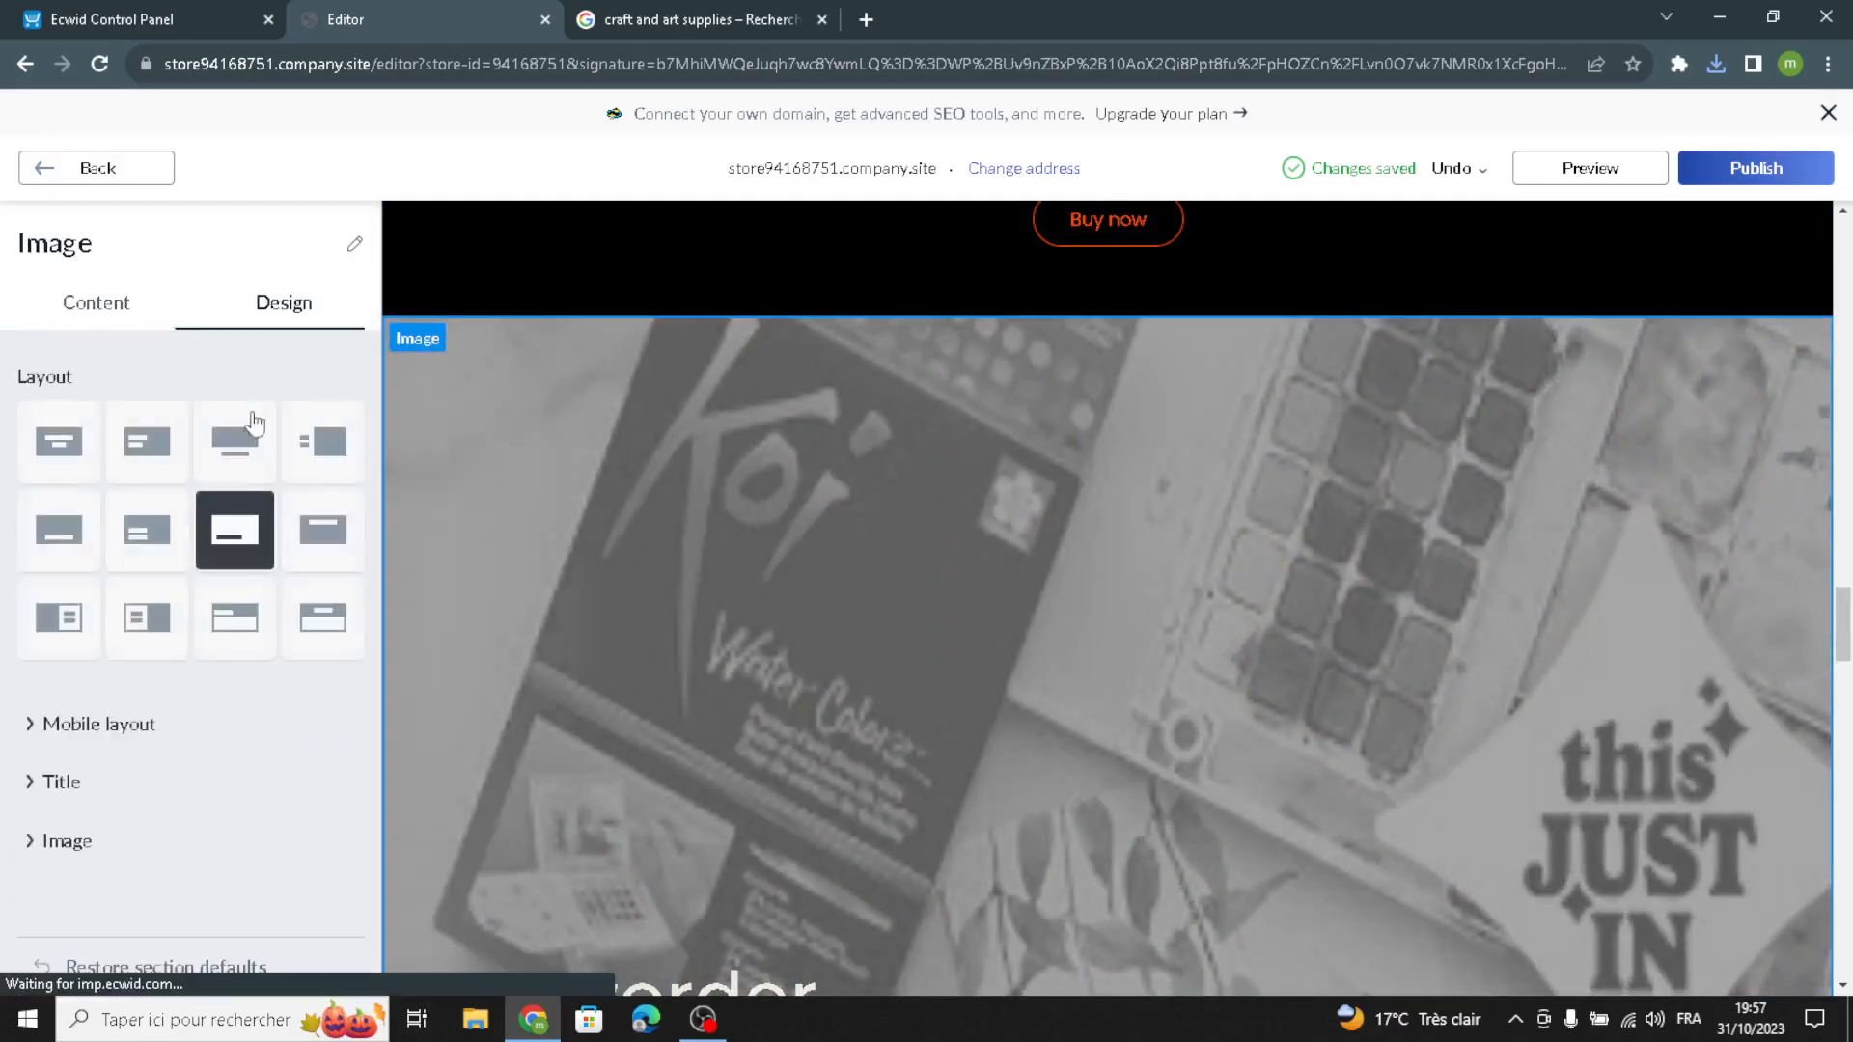
left_click(306, 463)
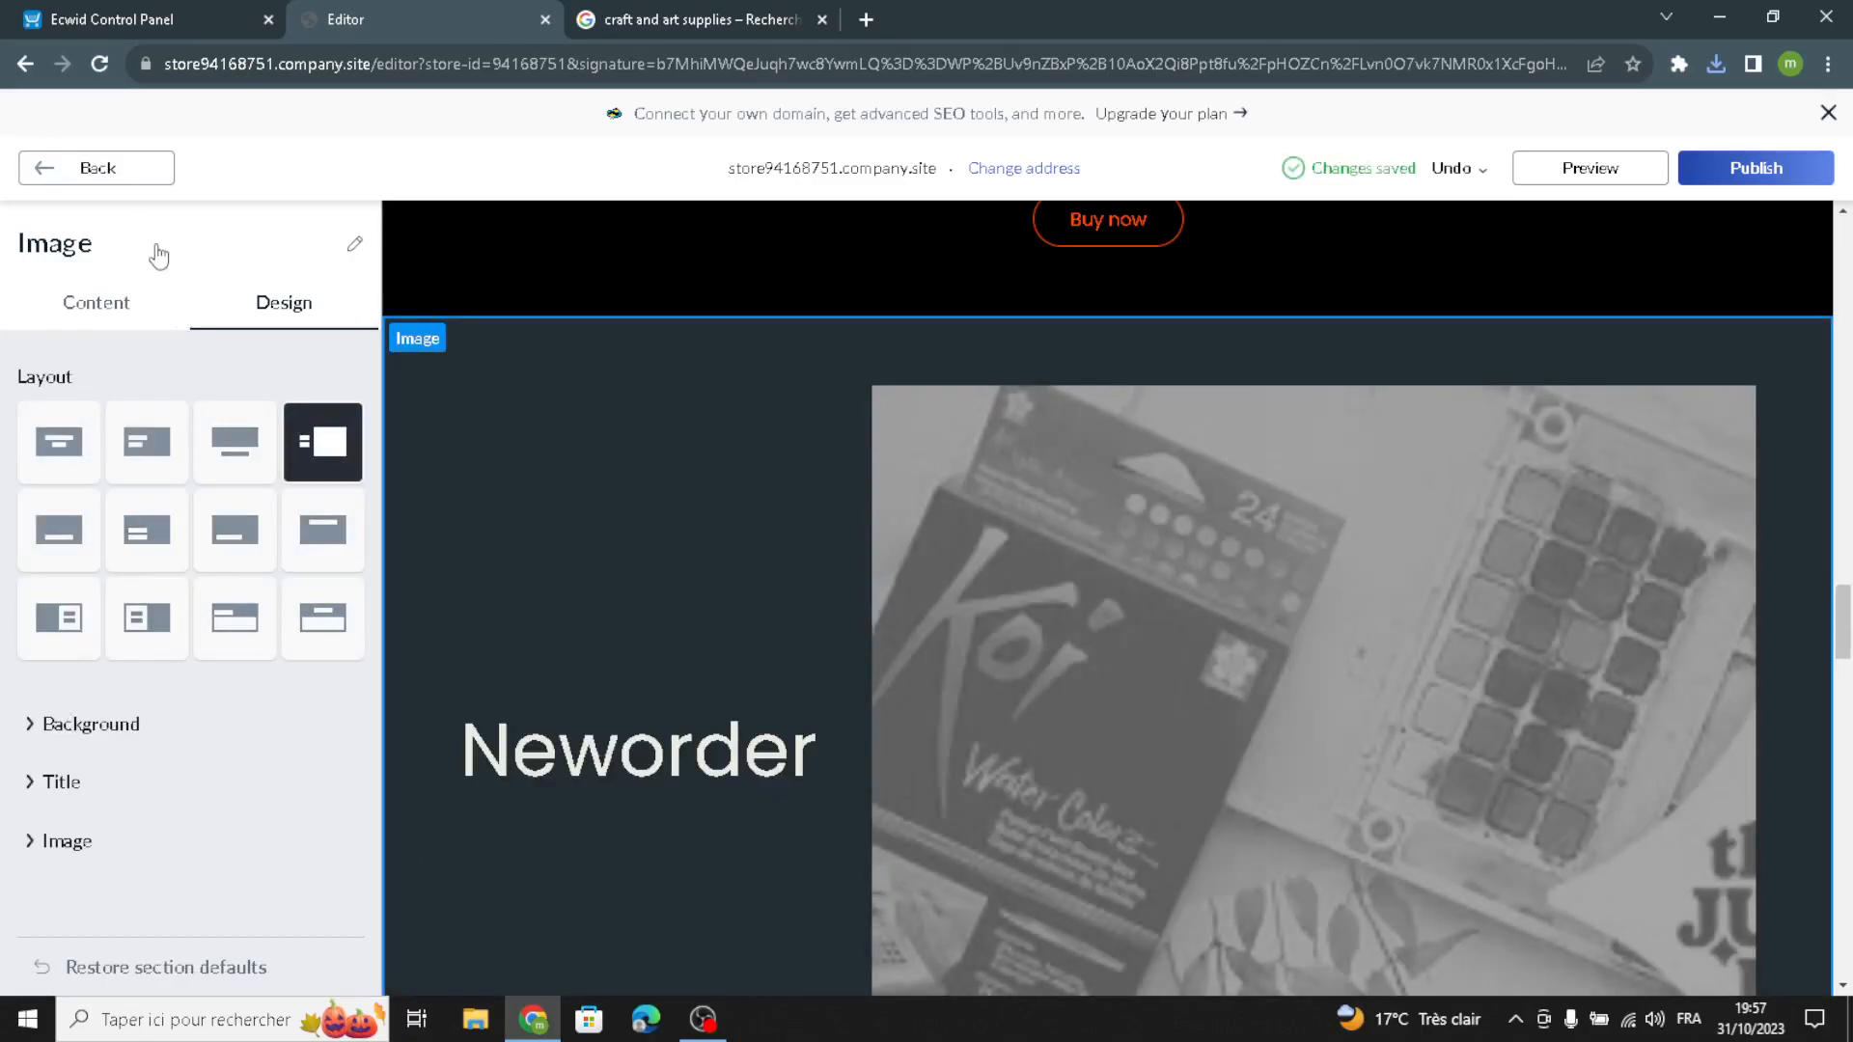
left_click(137, 176)
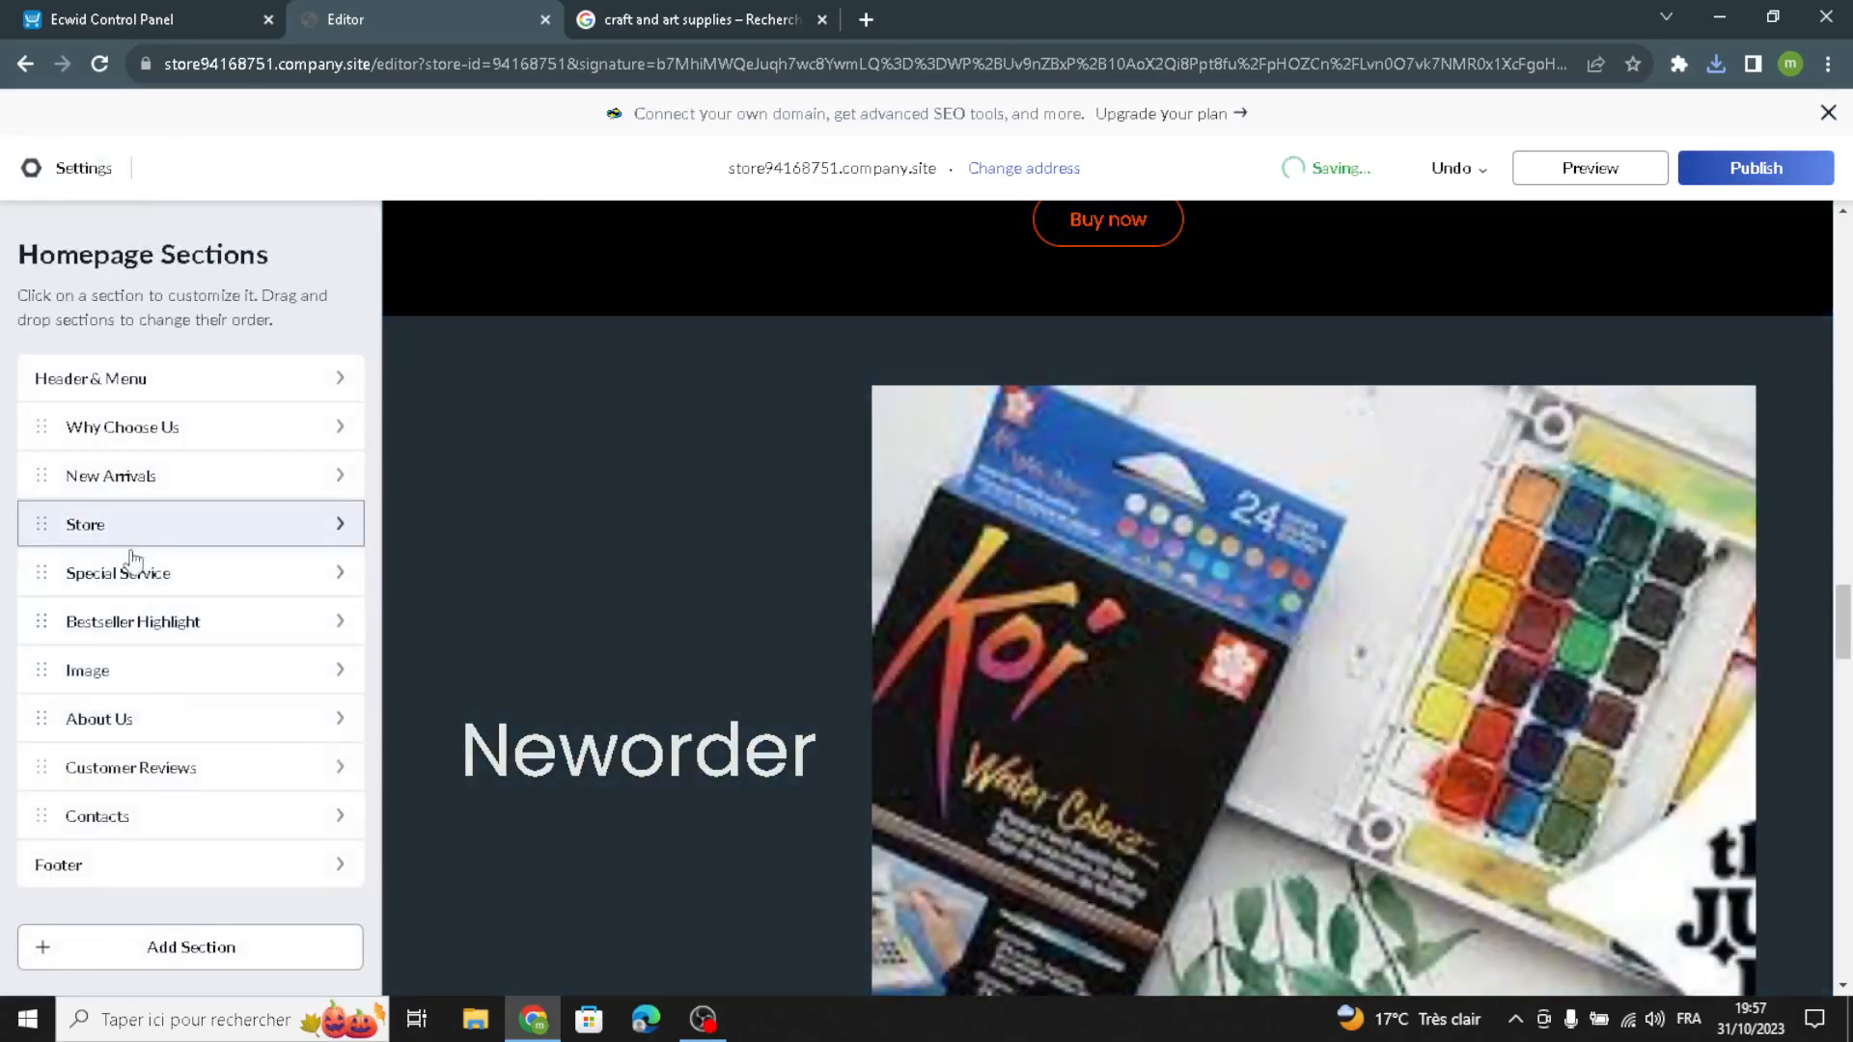
Open the About Us section and look over its title and description text
left_click(140, 715)
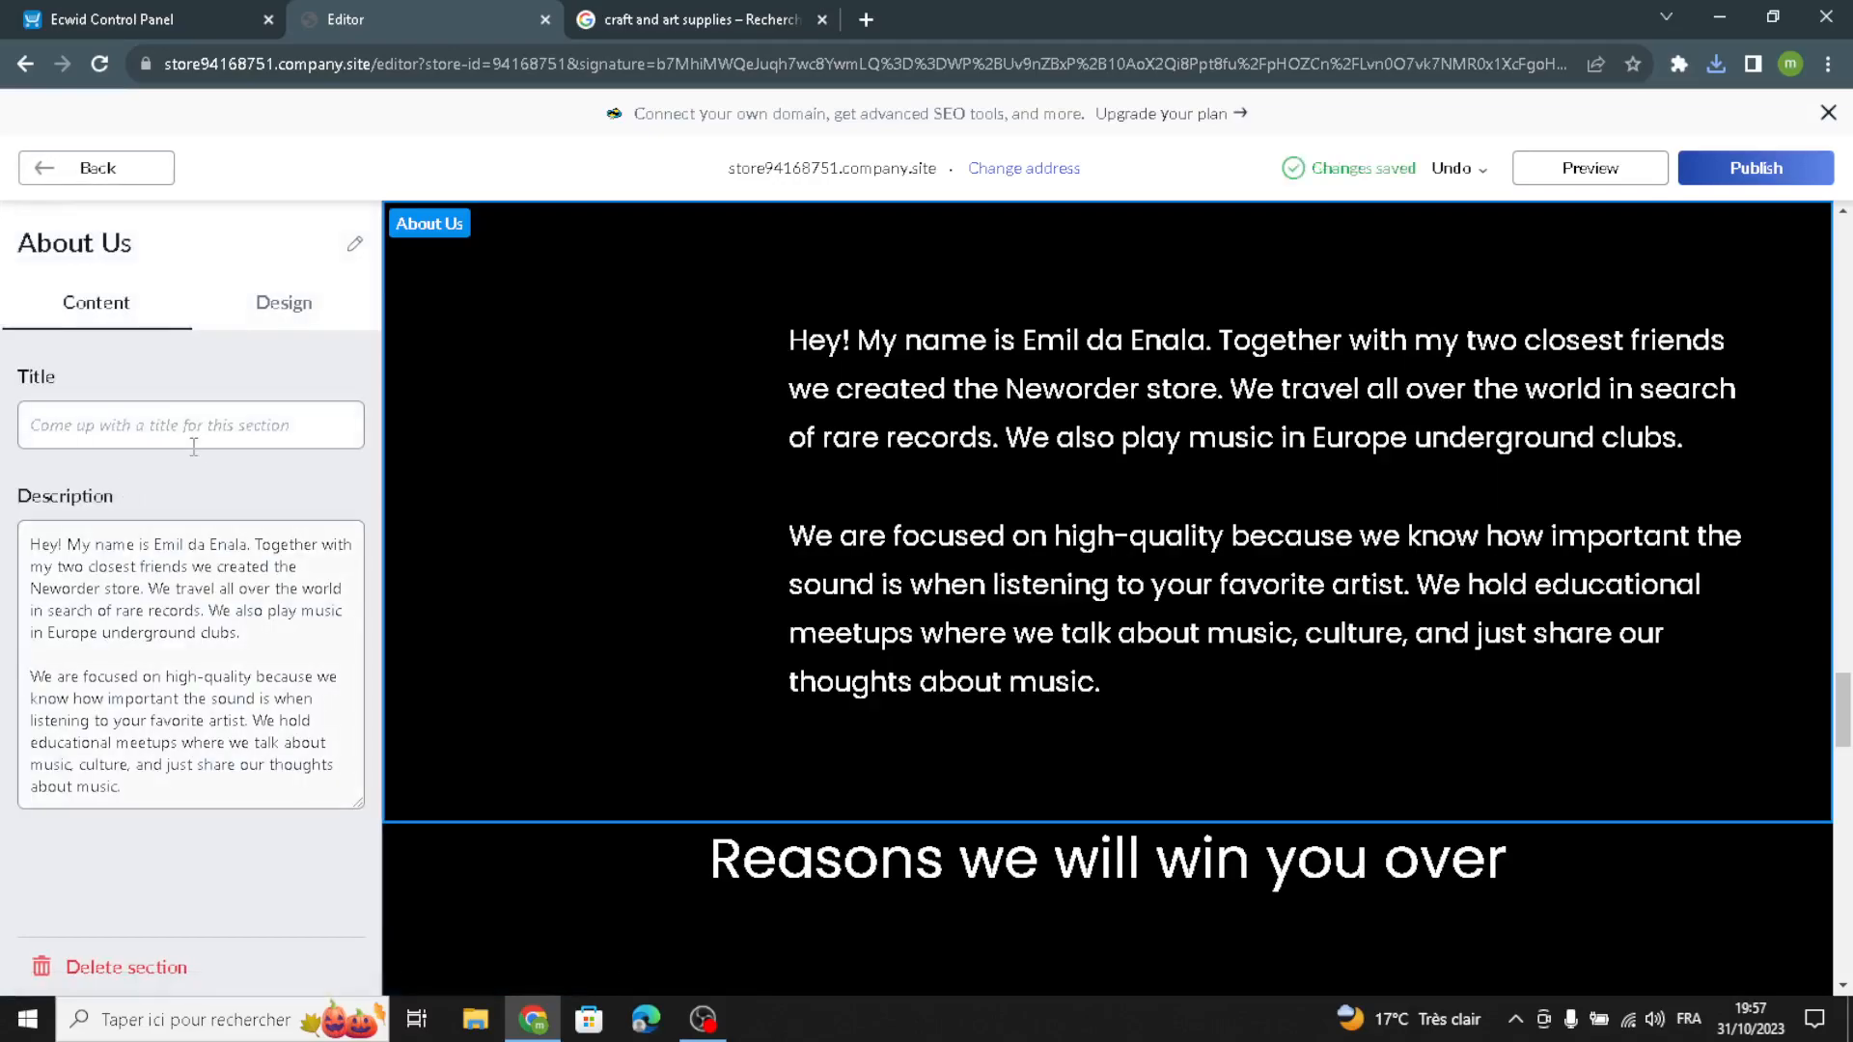
left_click_drag(326, 808, 7, 481)
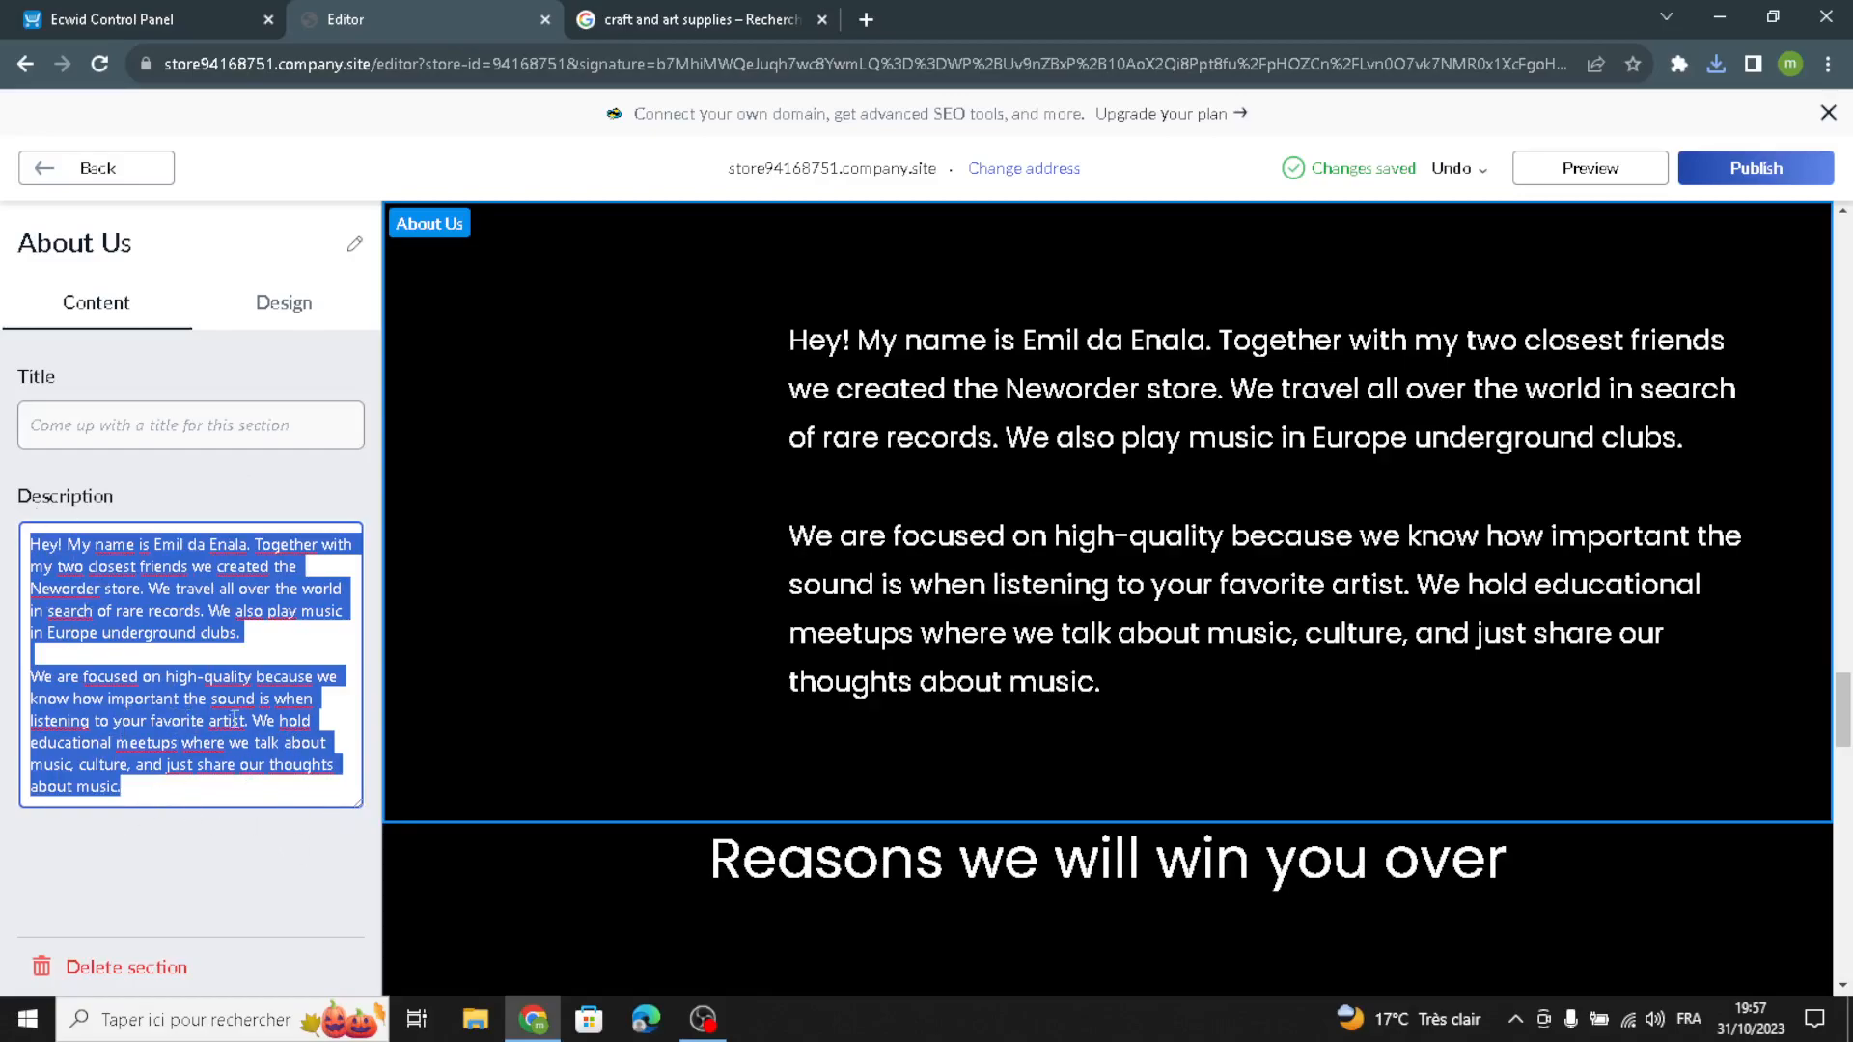
left_click(77, 169)
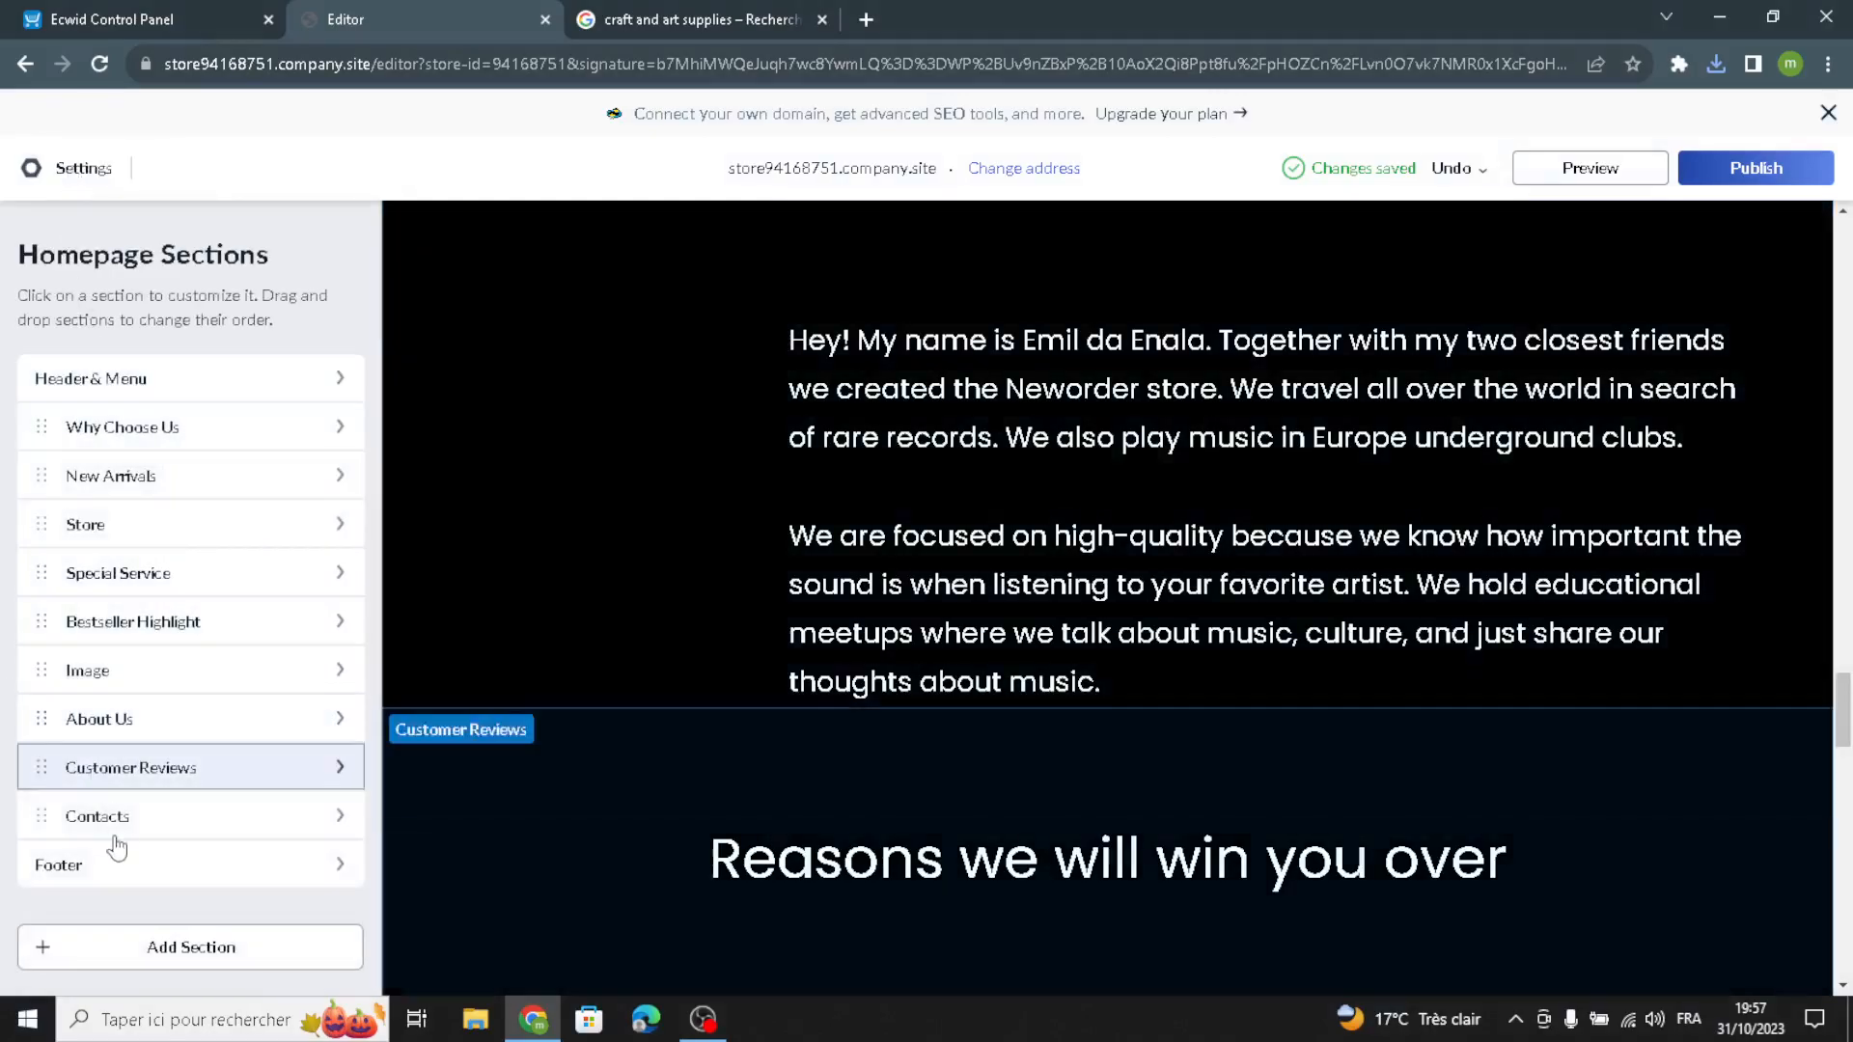
Add a review to the Customer Reviews section, keeping the sample text, and upload the saved paintbrush picture as its image
left_click(131, 767)
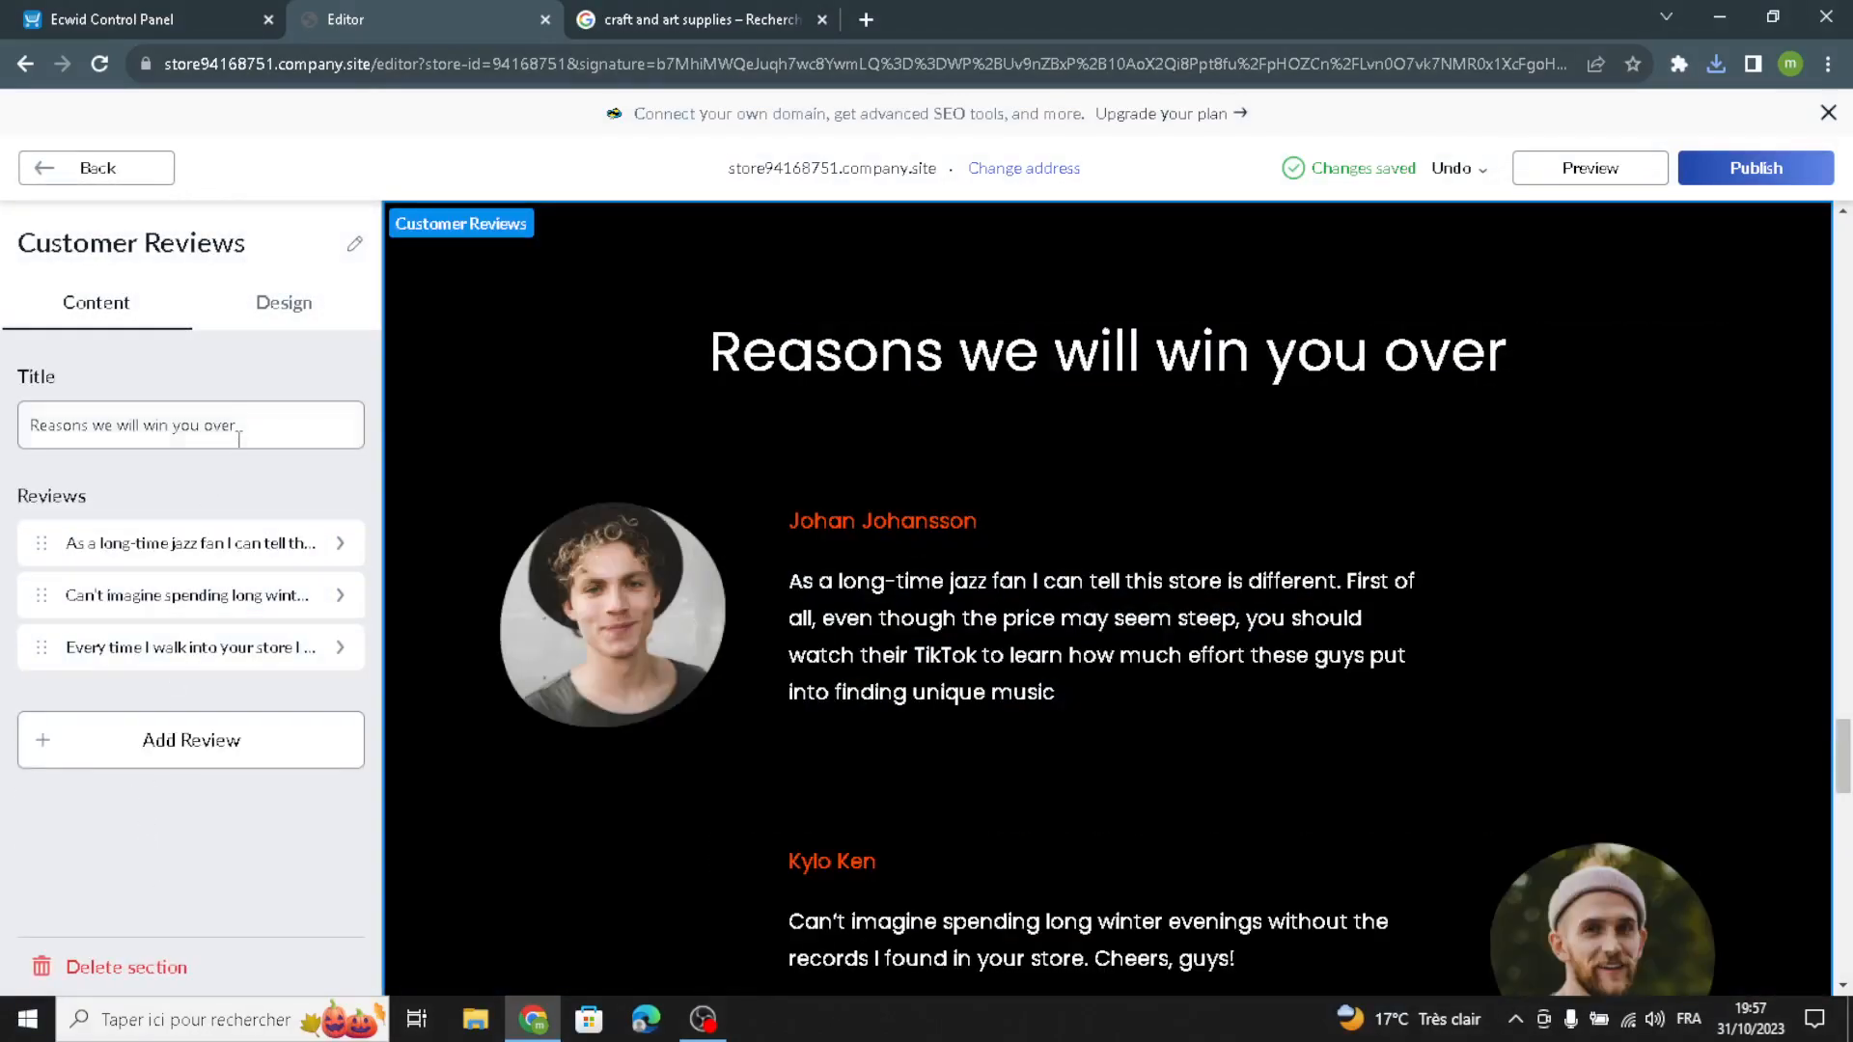
left_click(190, 744)
triple_click(161, 526)
left_click(103, 666)
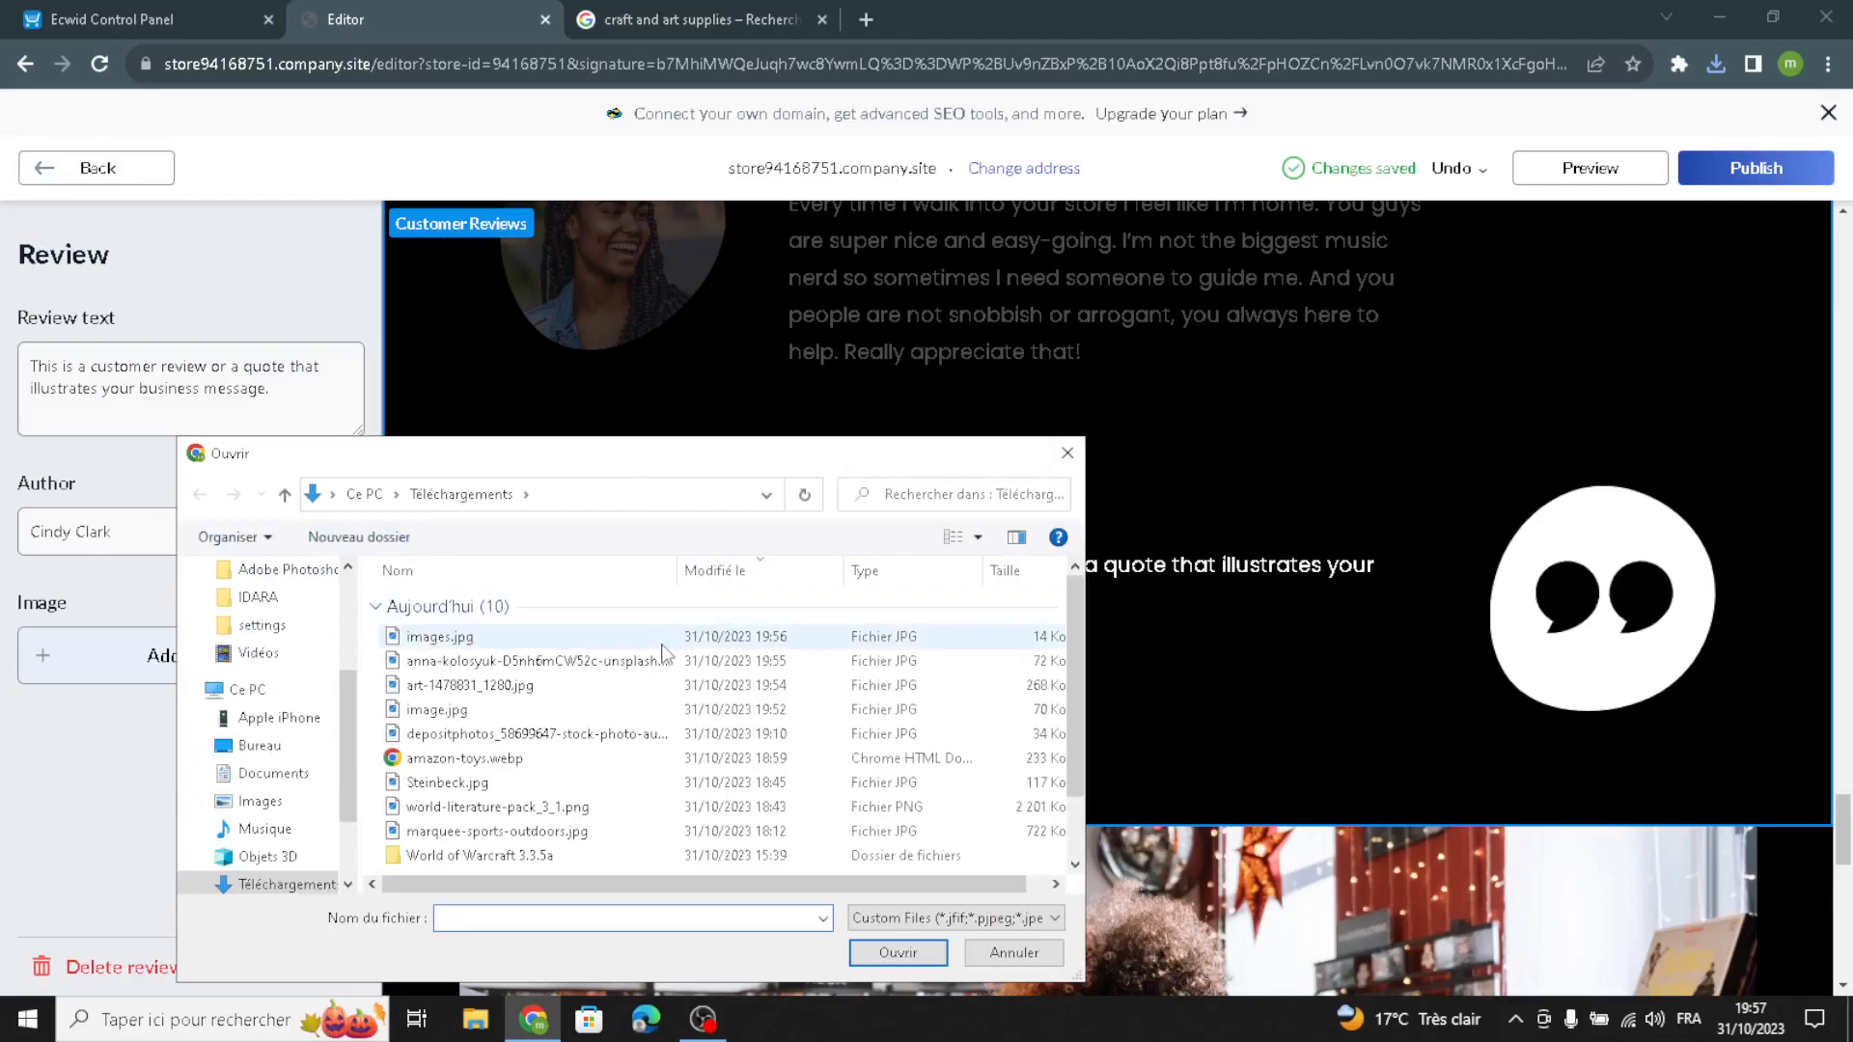
left_click(530, 661)
left_click(898, 953)
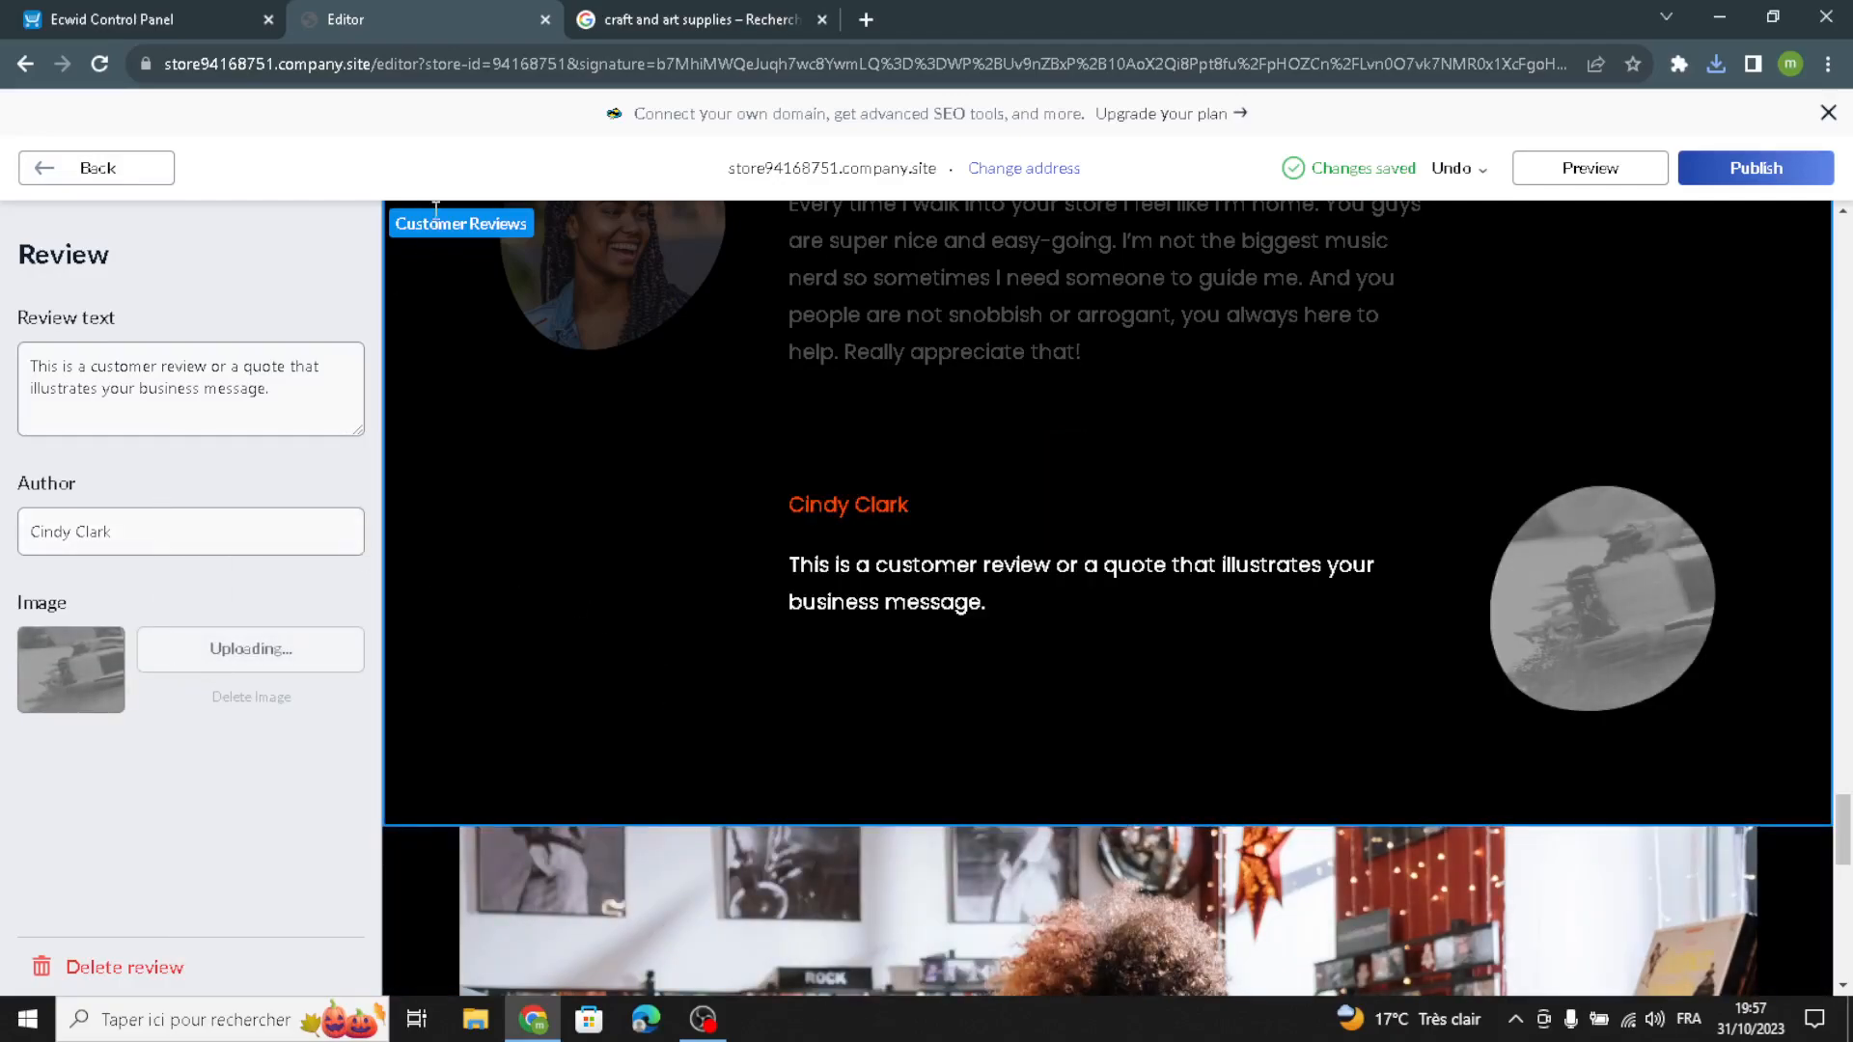
left_click(154, 172)
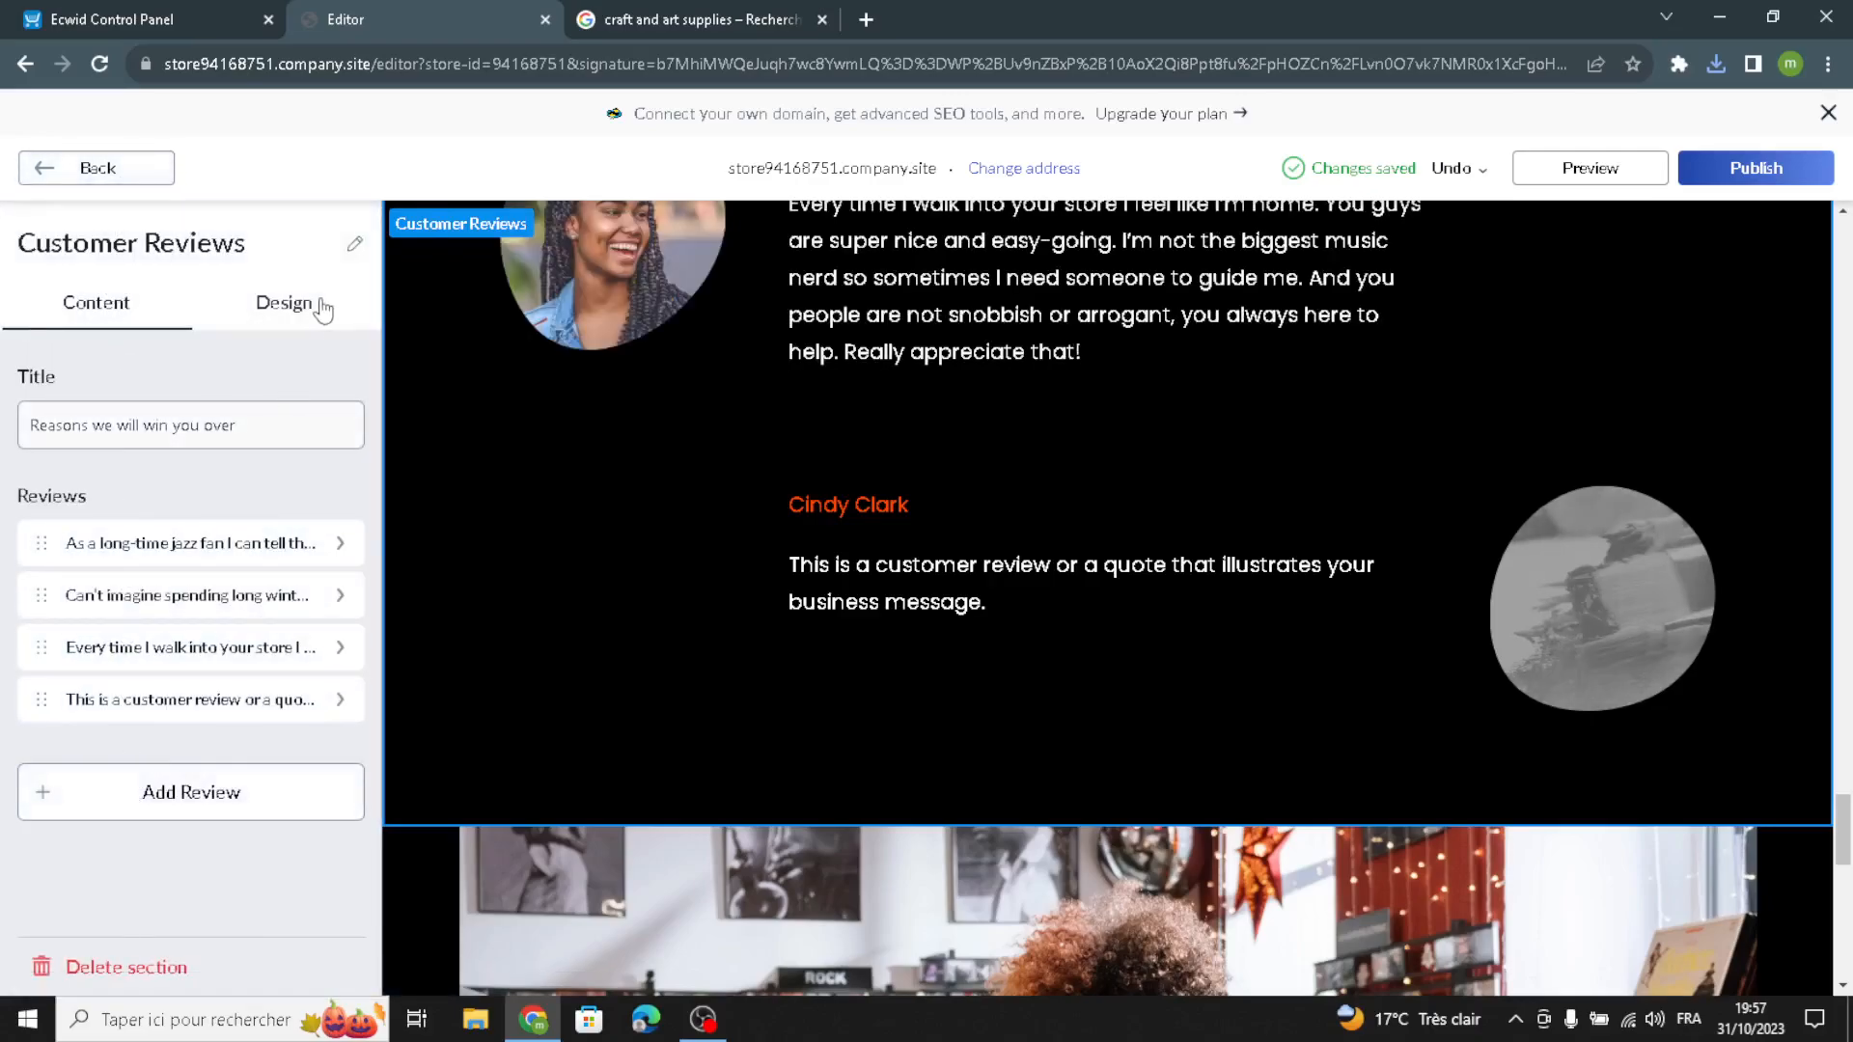
Try different Customer Reviews layouts and choose the three-column grid of cards with uneven heights
left_click(283, 303)
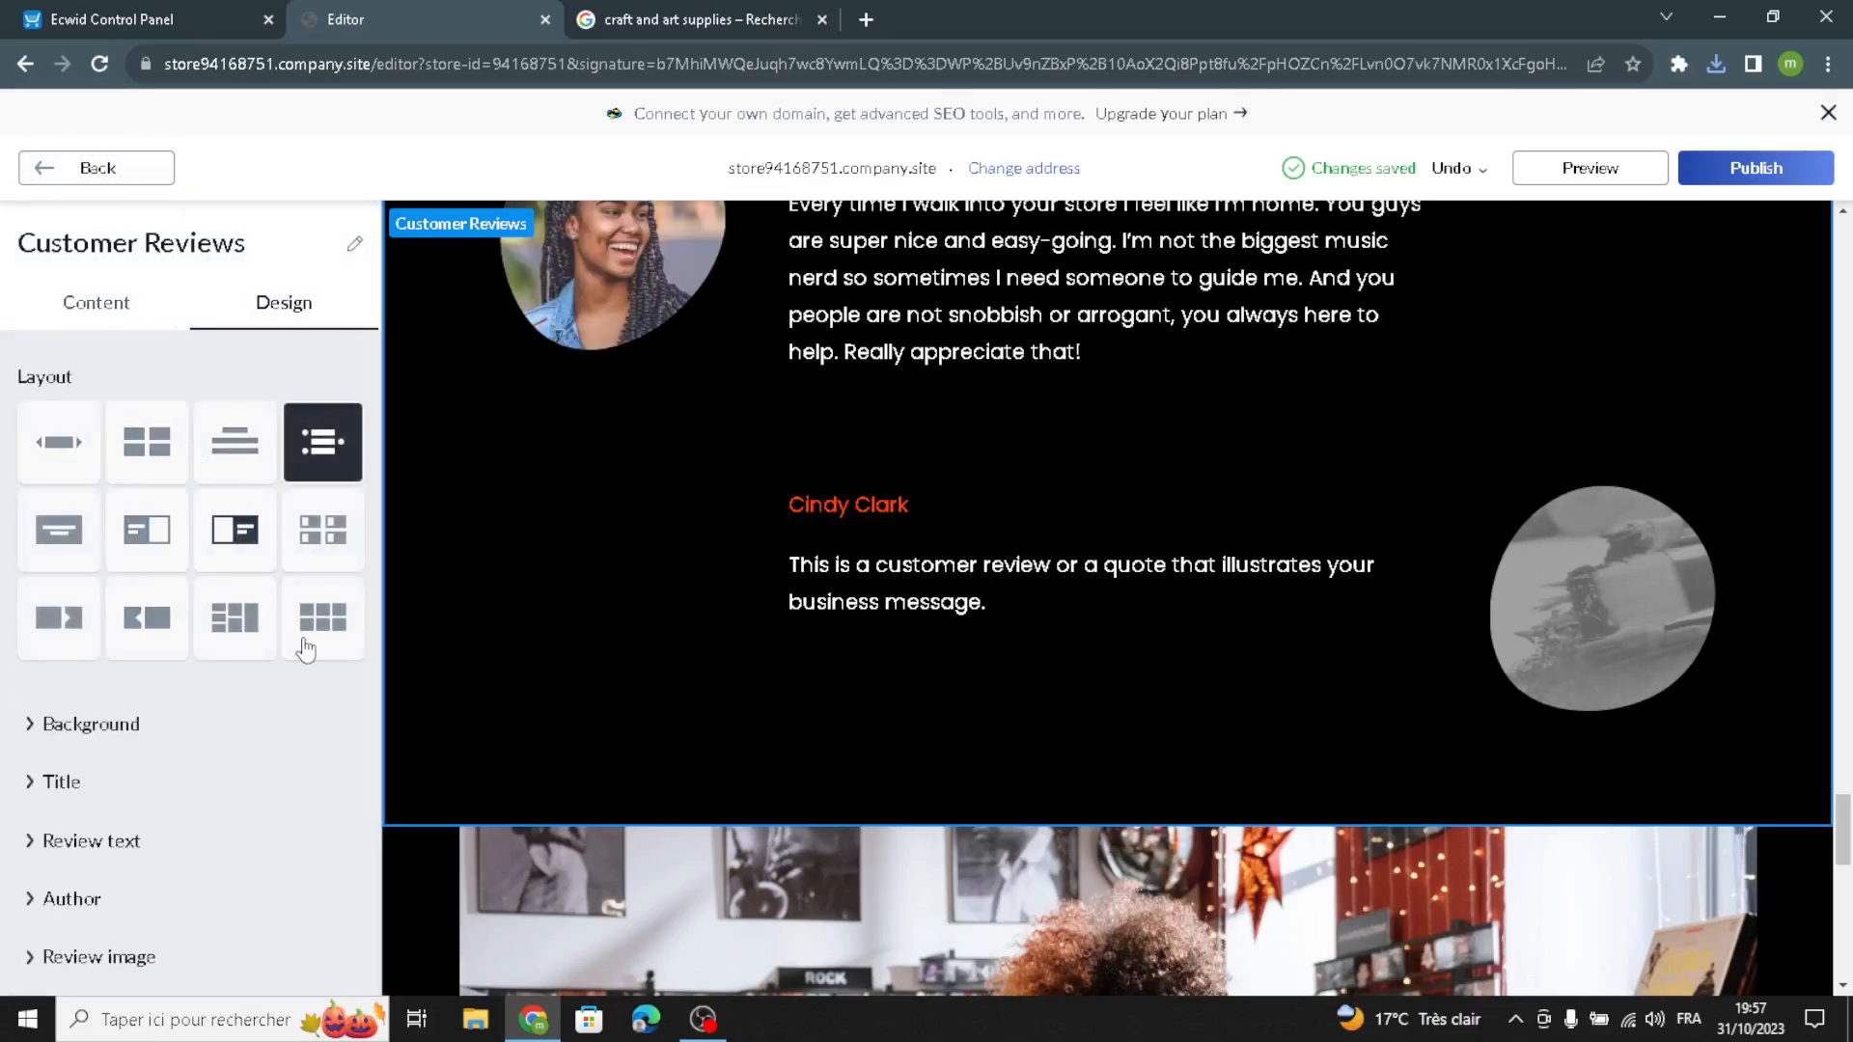
left_click(322, 531)
left_click(120, 458)
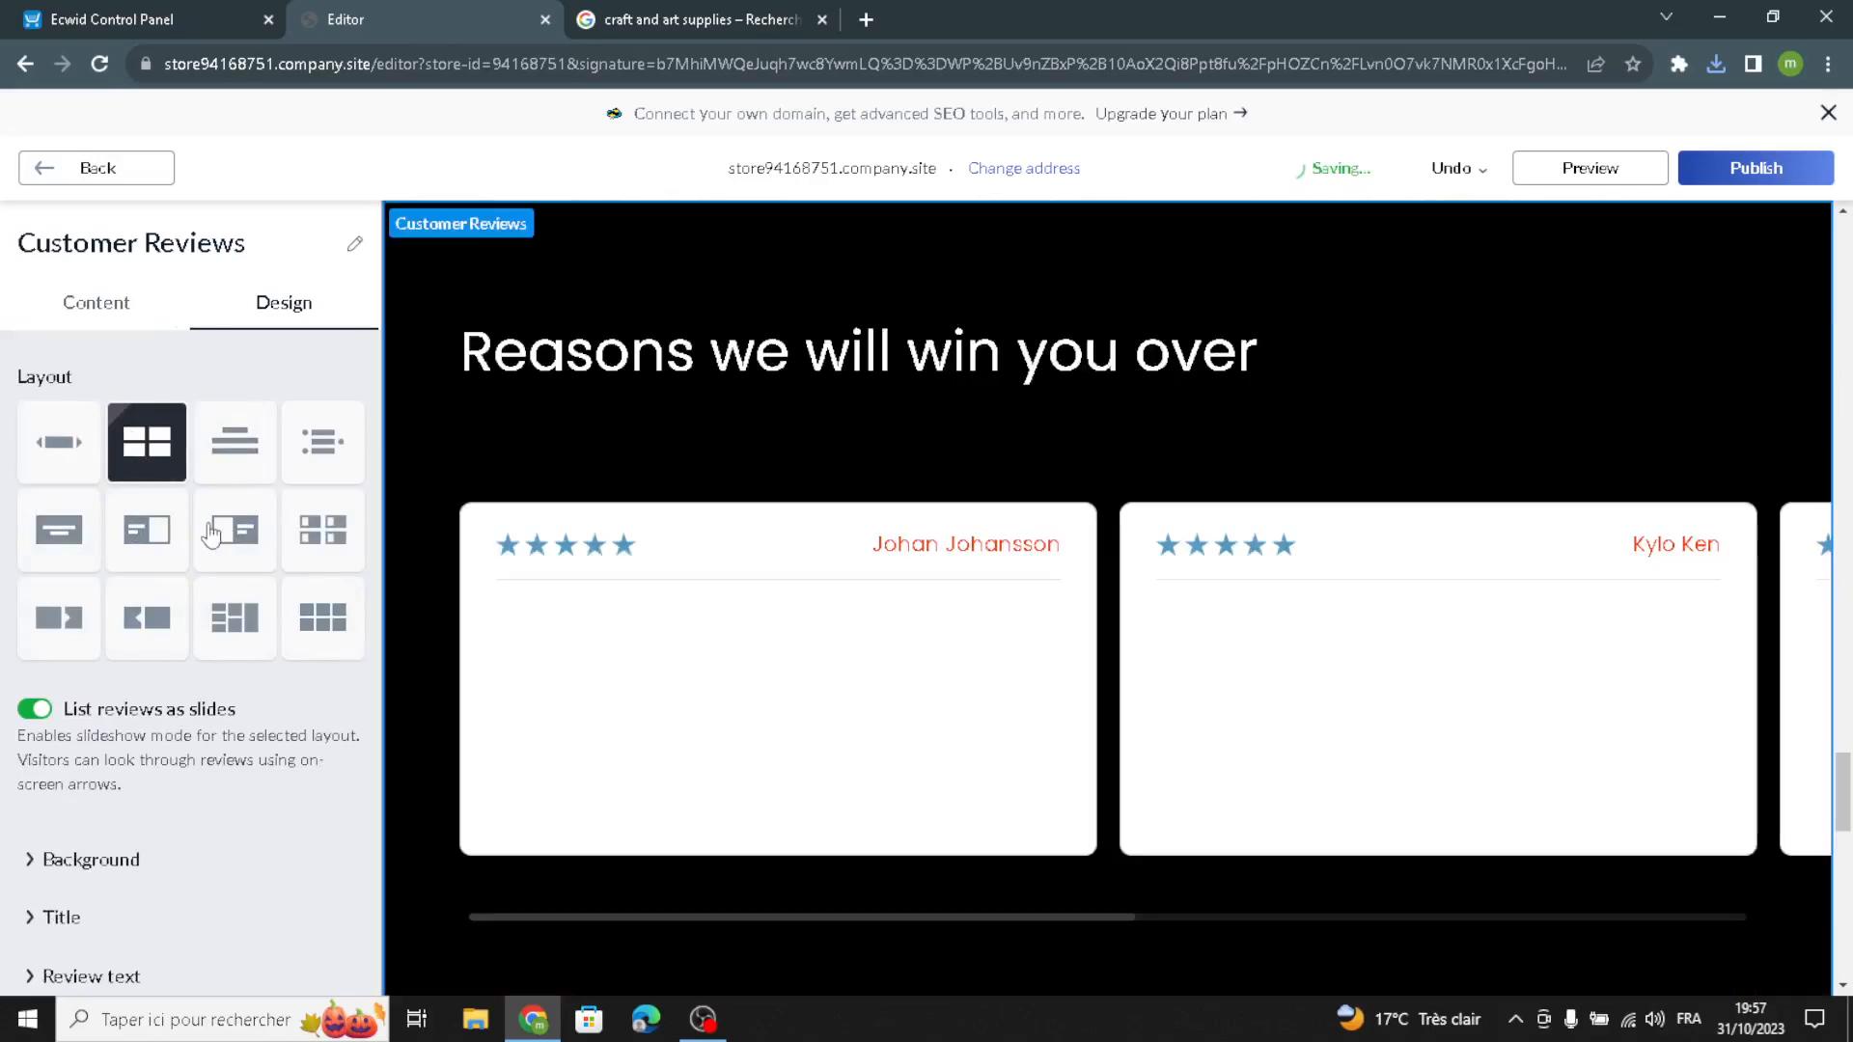
left_click(212, 533)
left_click(235, 618)
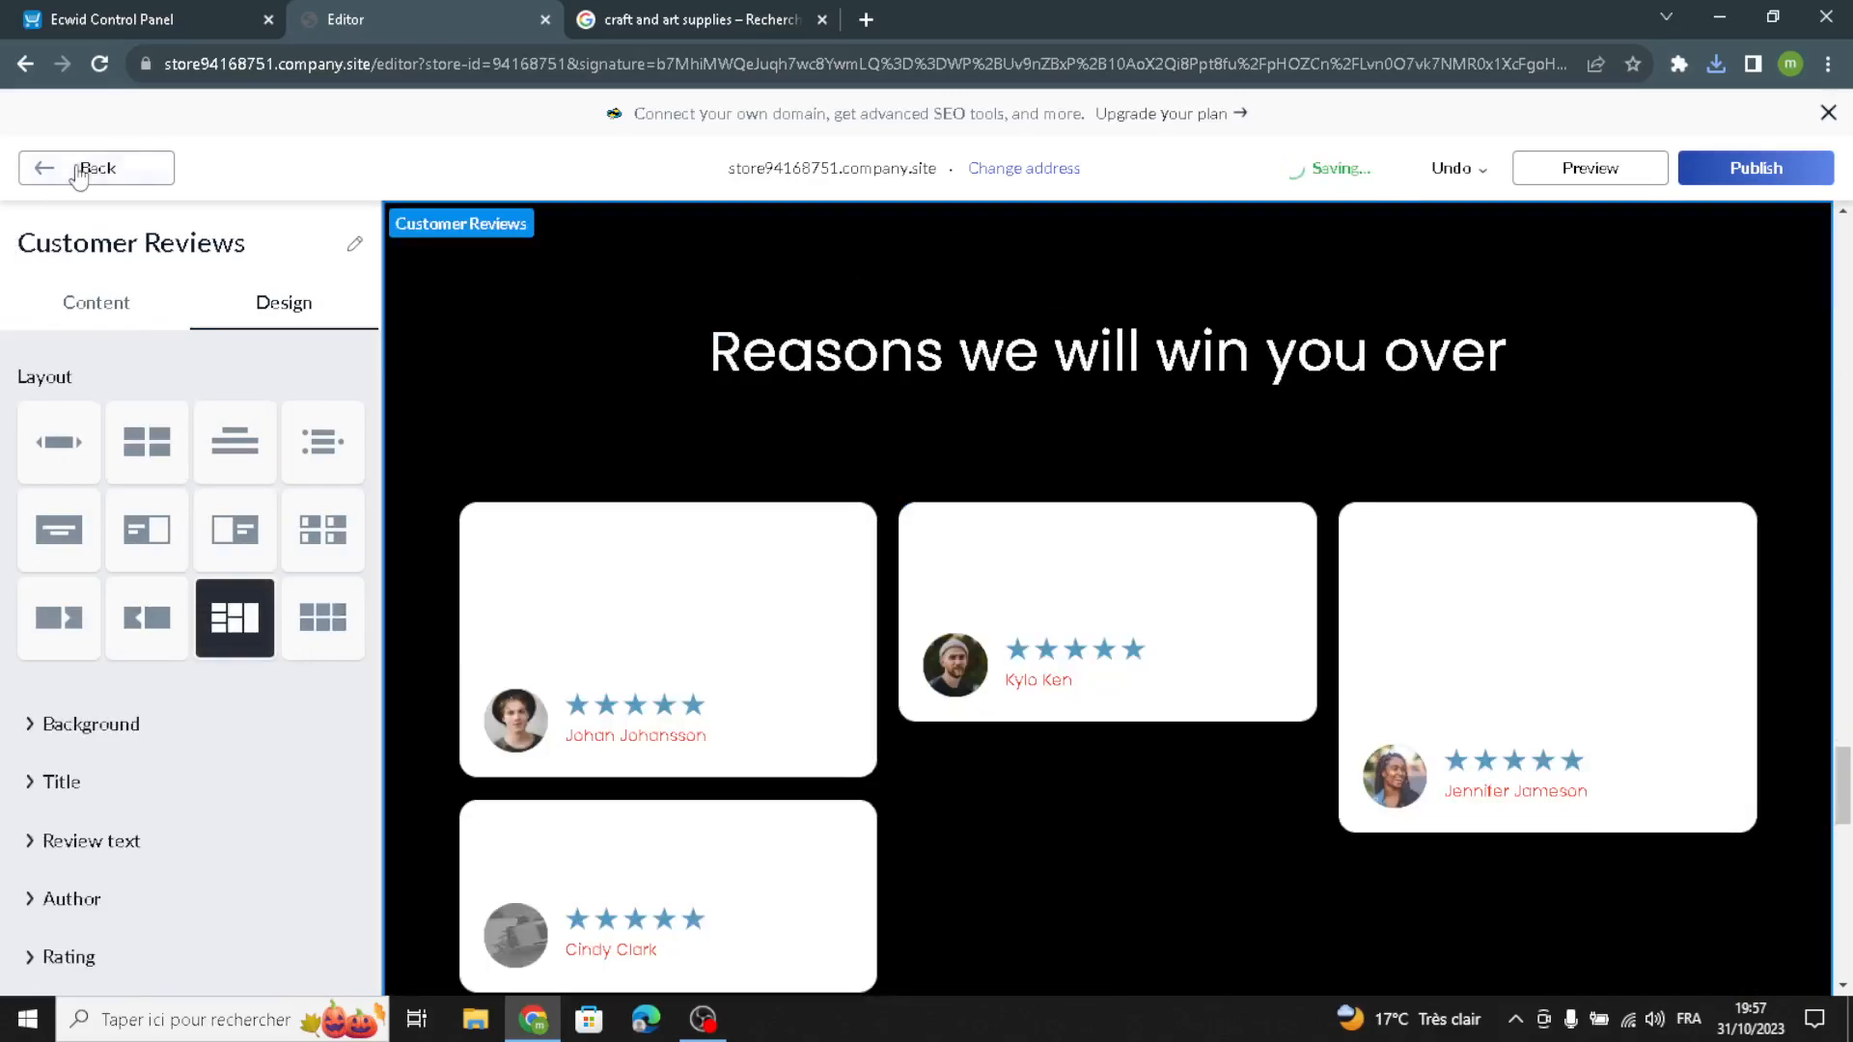
left_click(79, 170)
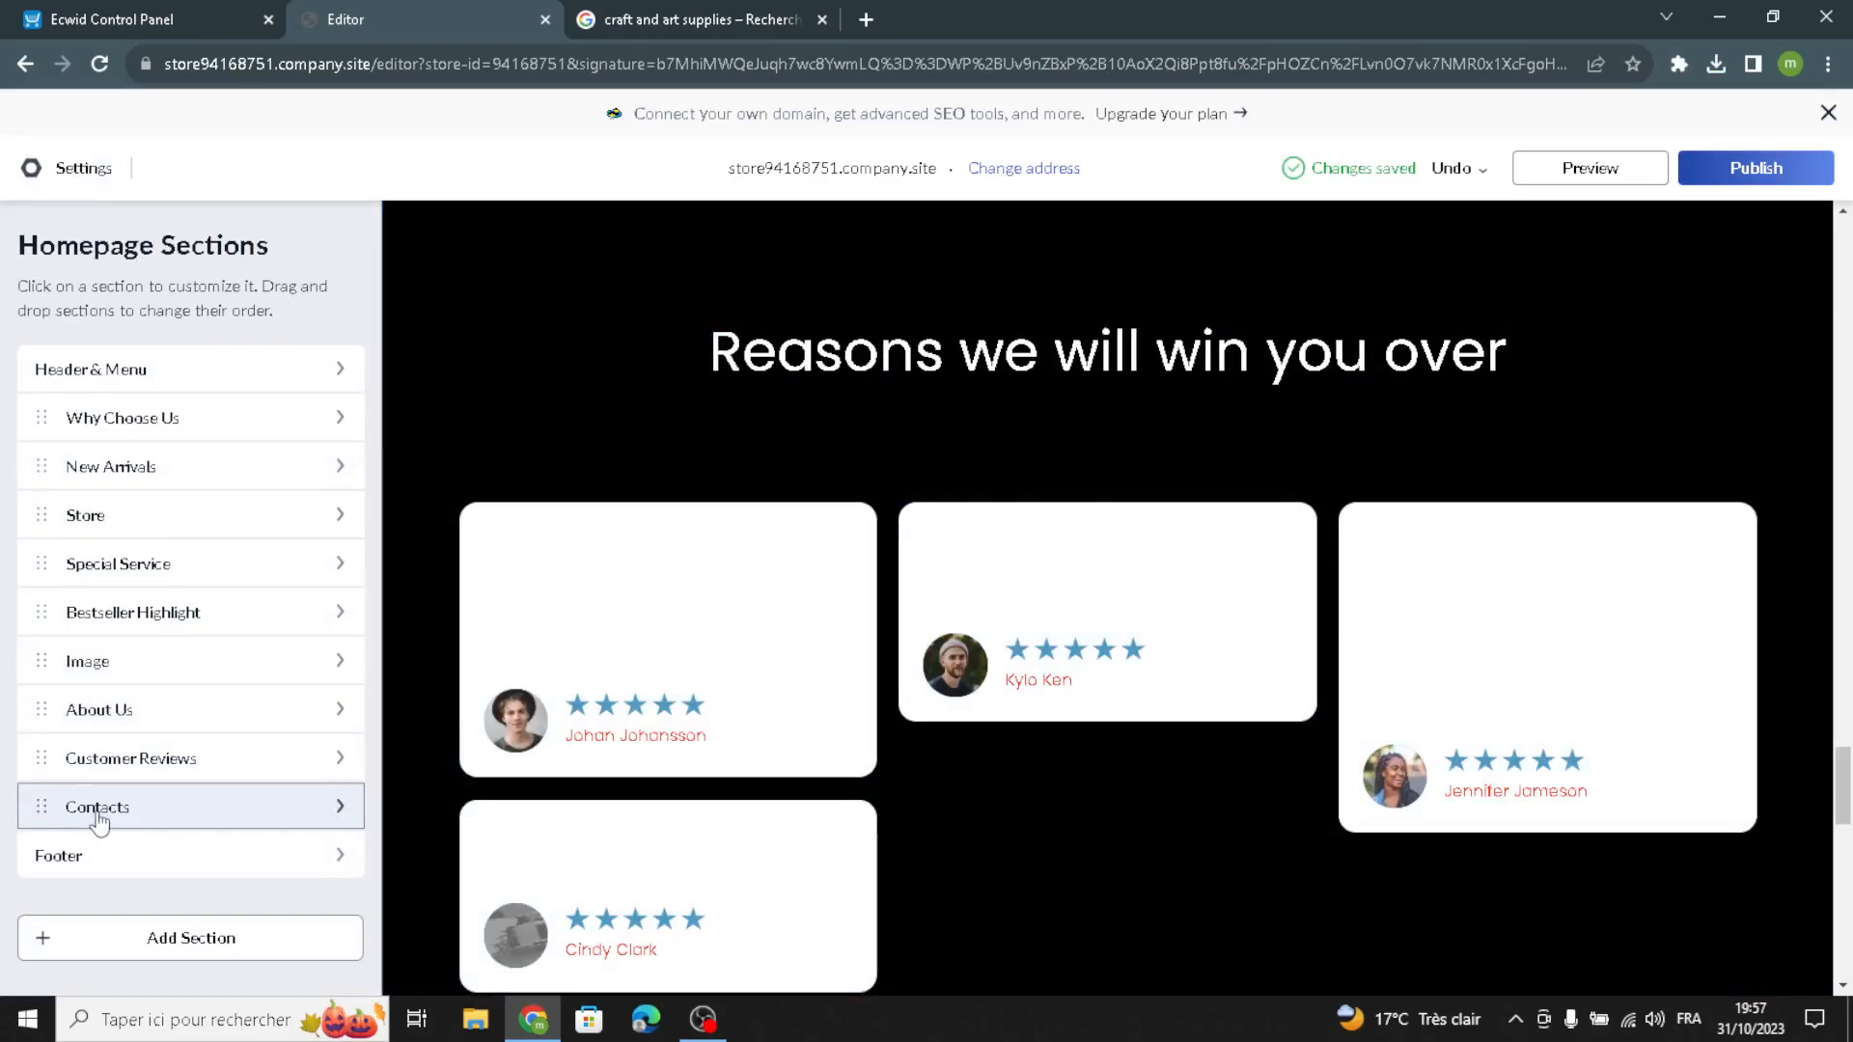
Open the Contacts section and set its title to "Visit our place"
left_click(100, 821)
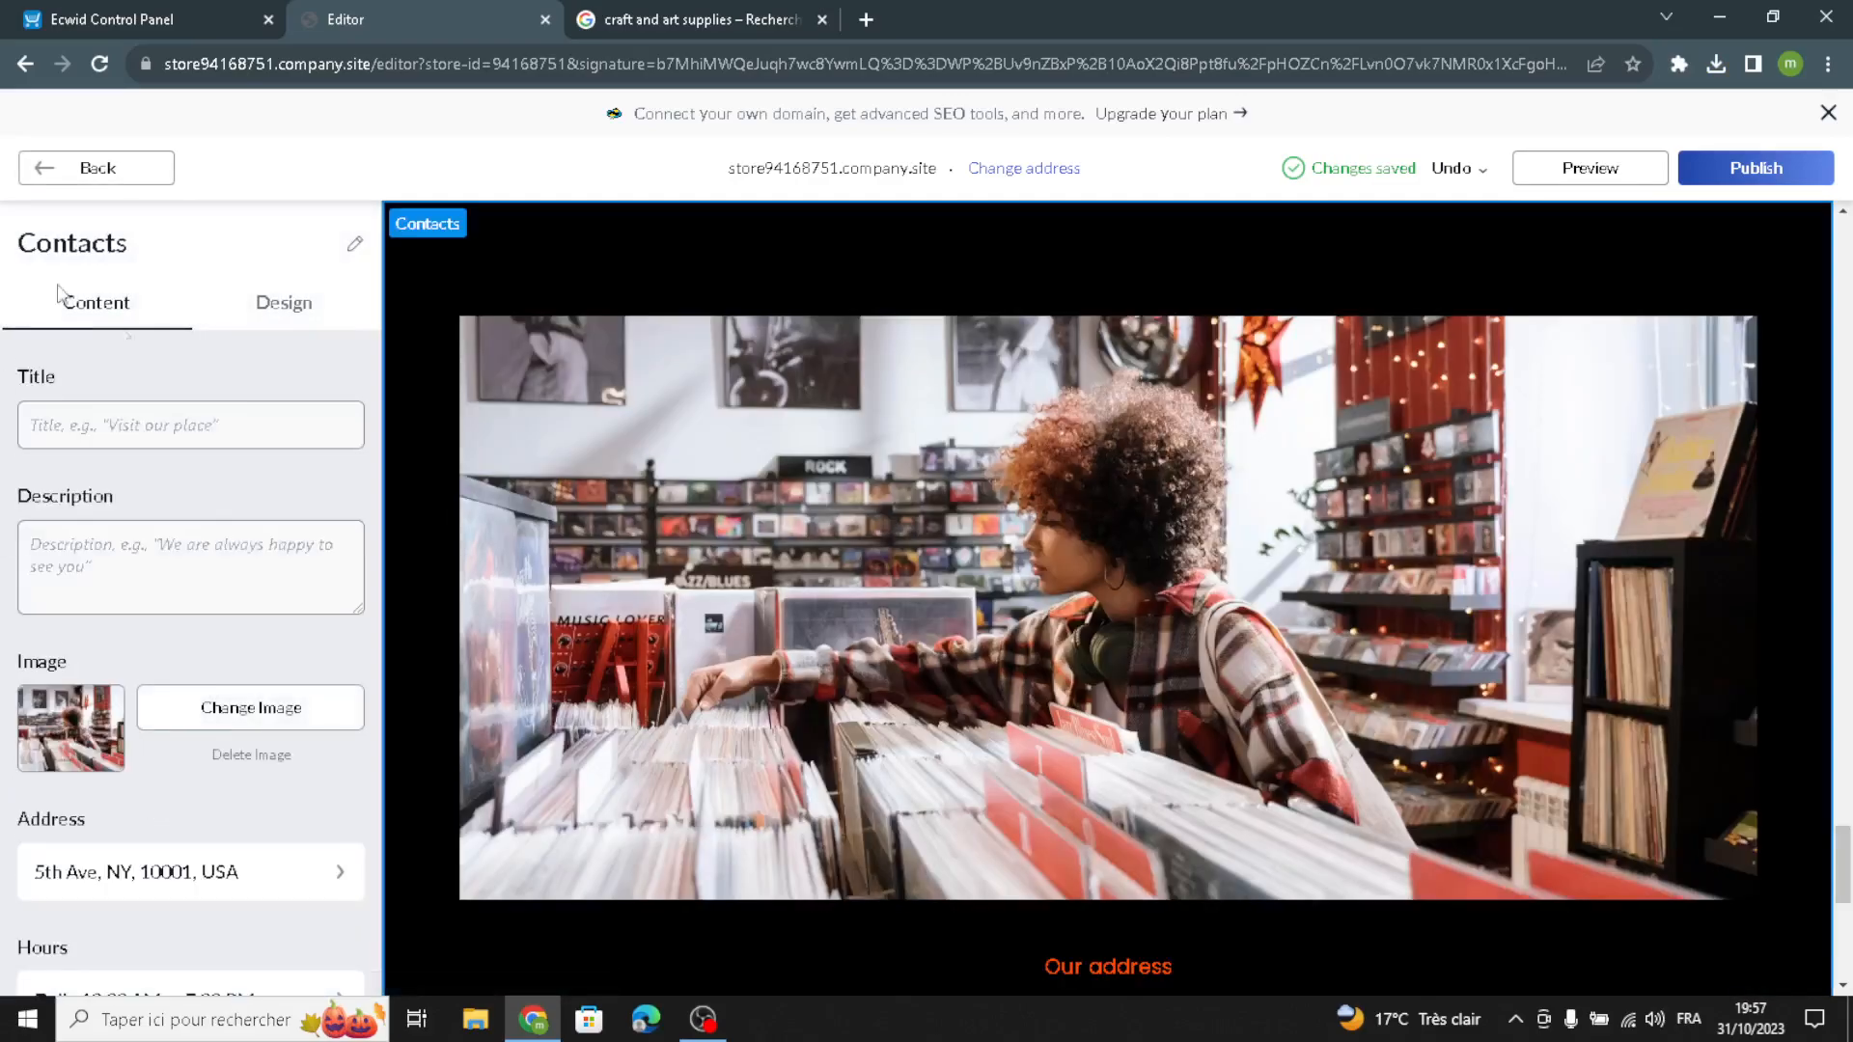
left_click(207, 434)
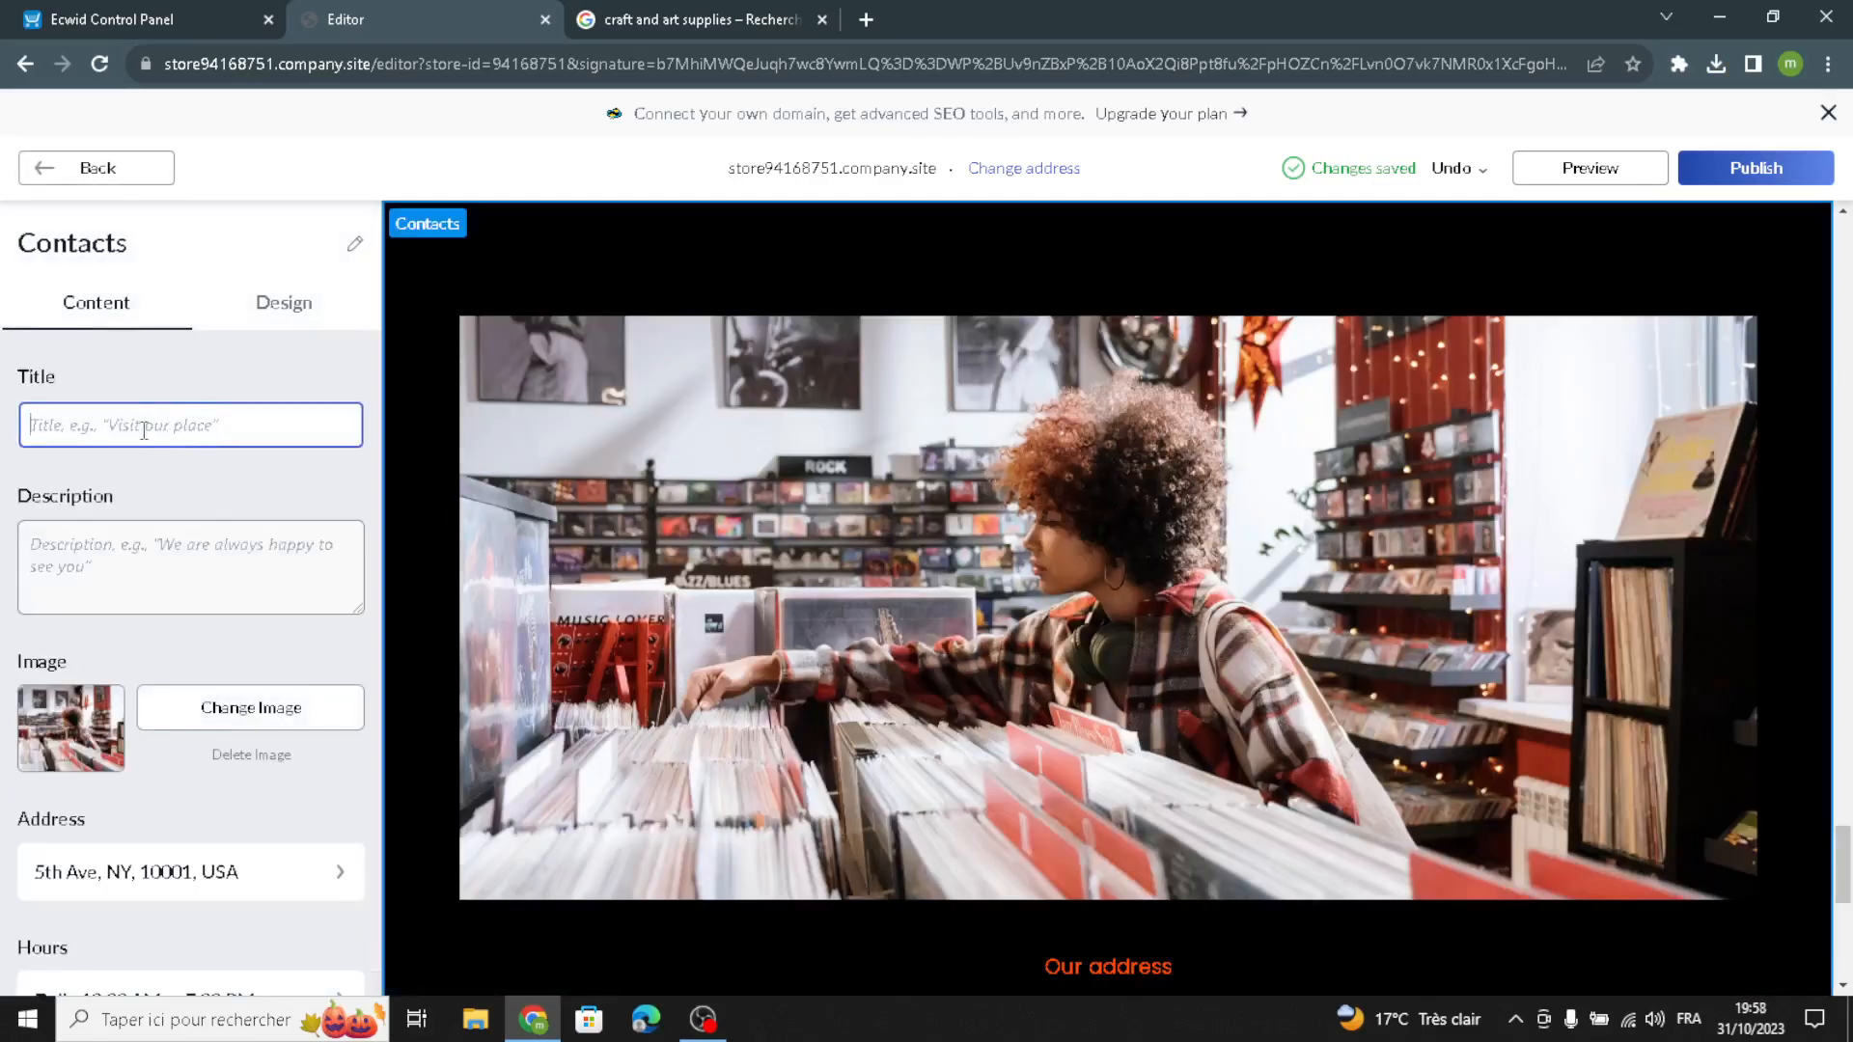
type("V")
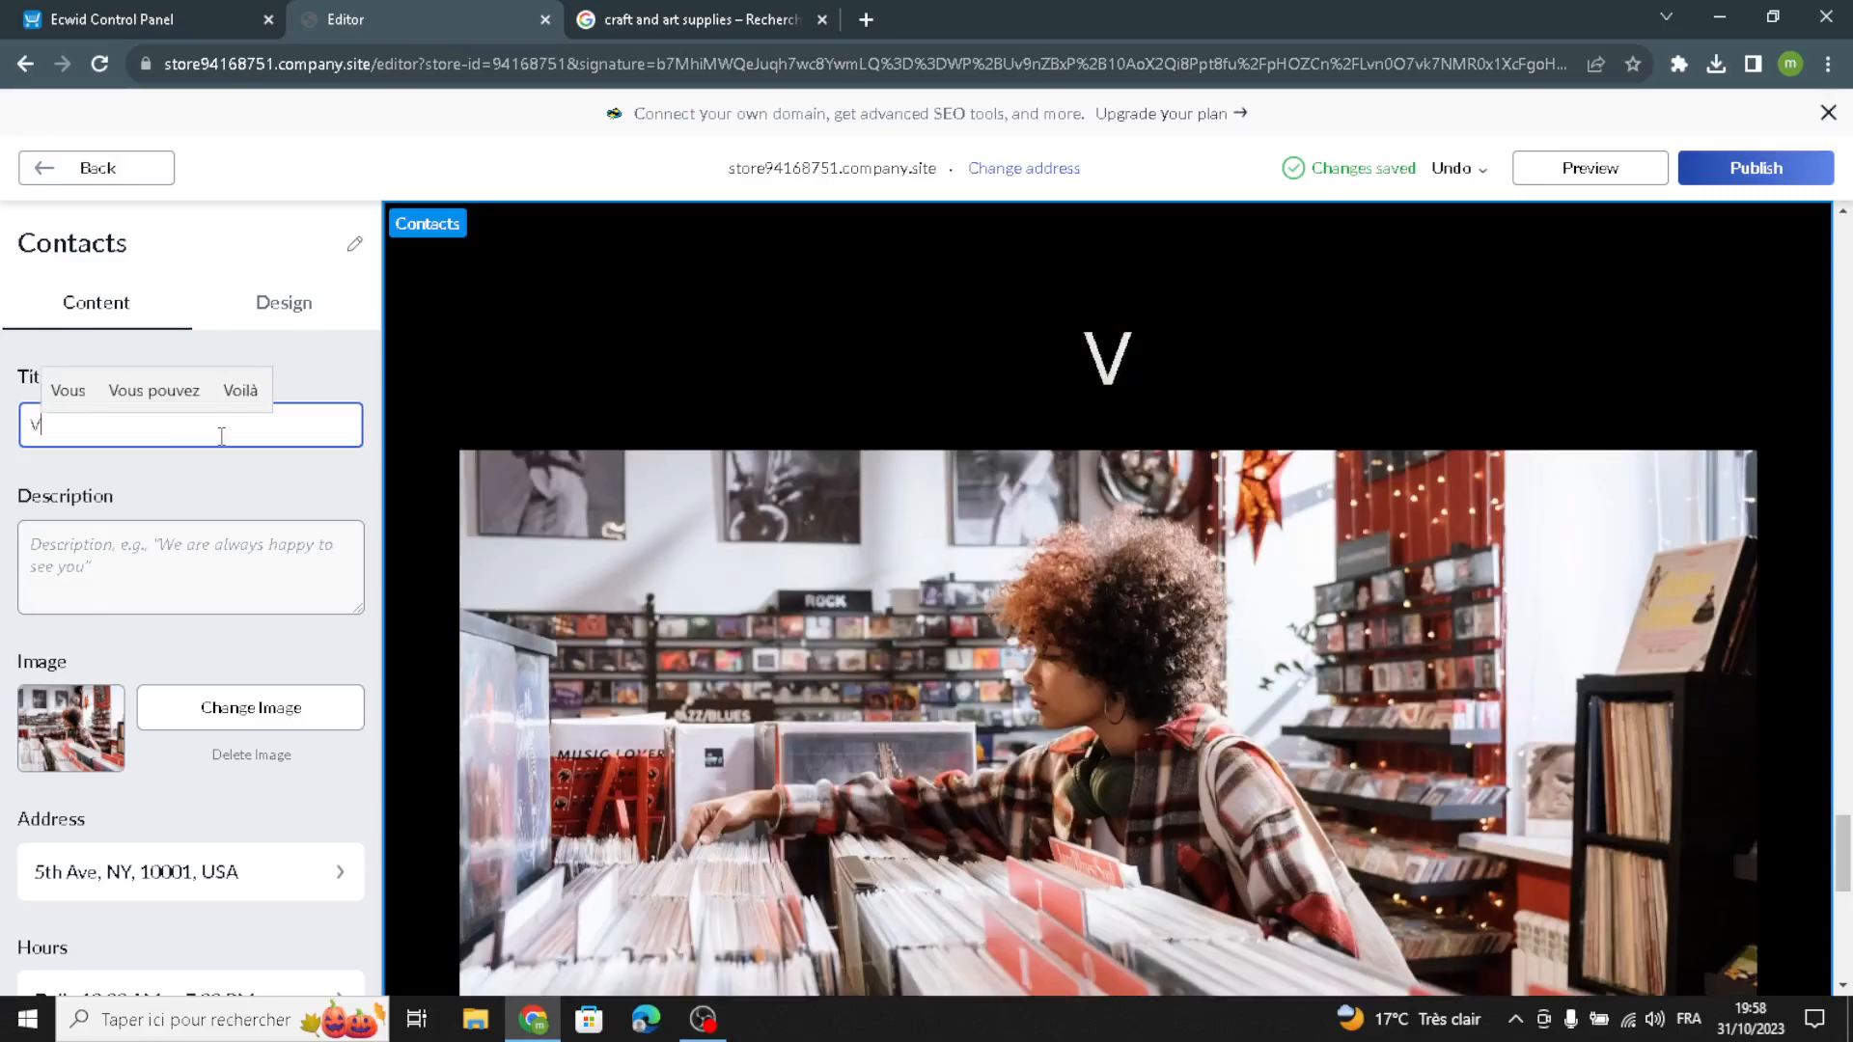
type("isit o")
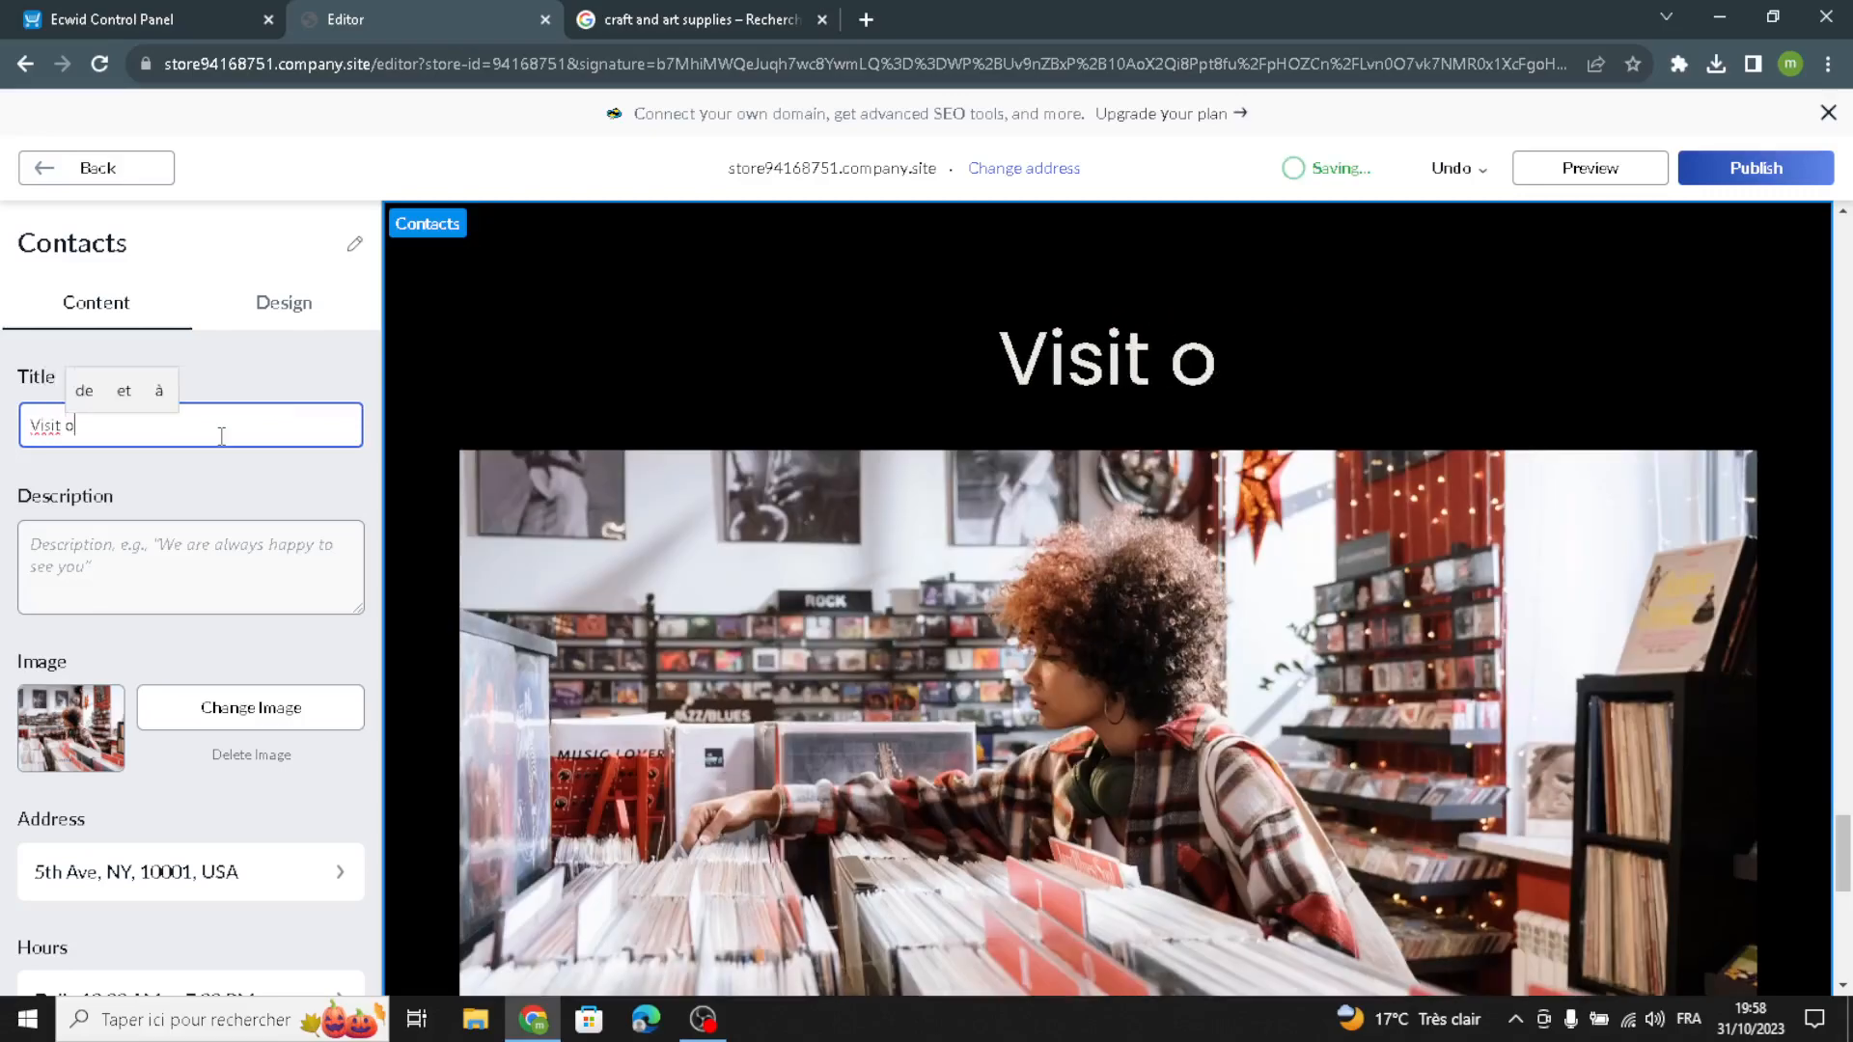
type("ur place")
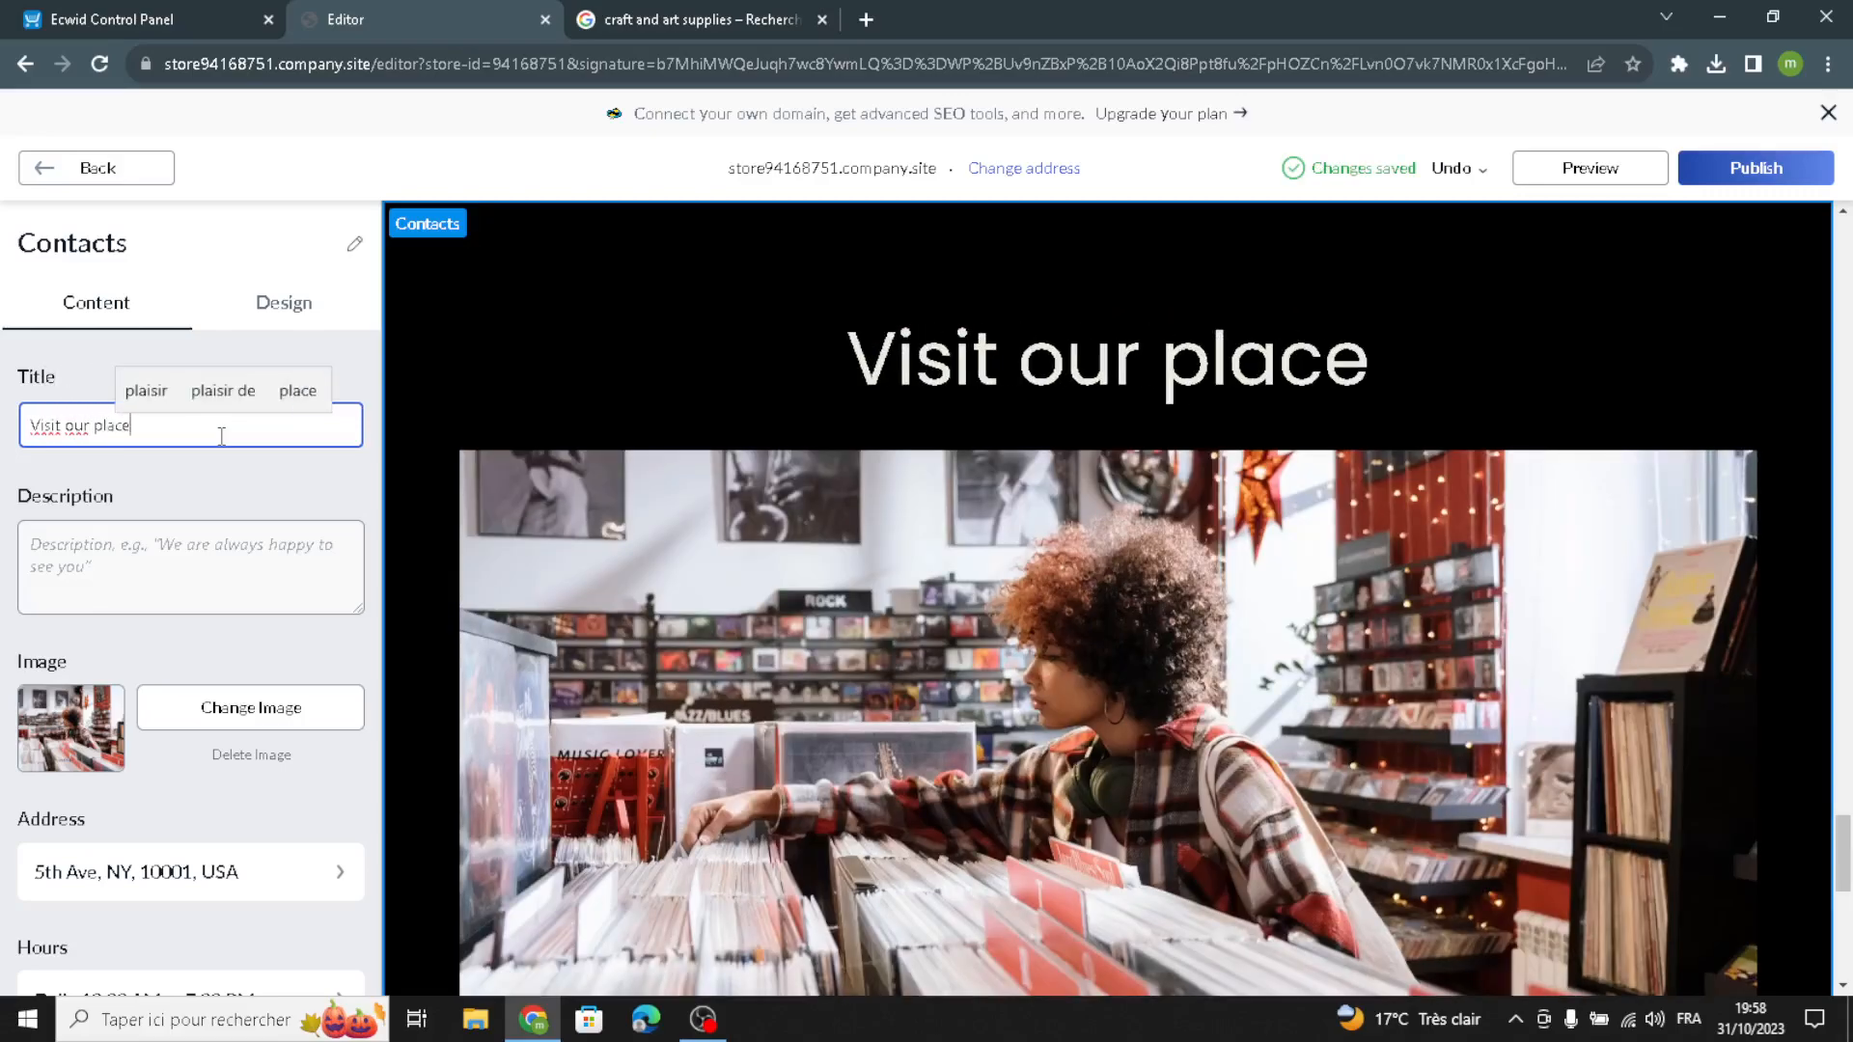
Open the address settings of the Contacts section and examine the address text and Google Maps settings
scroll(193, 463, "down", 4)
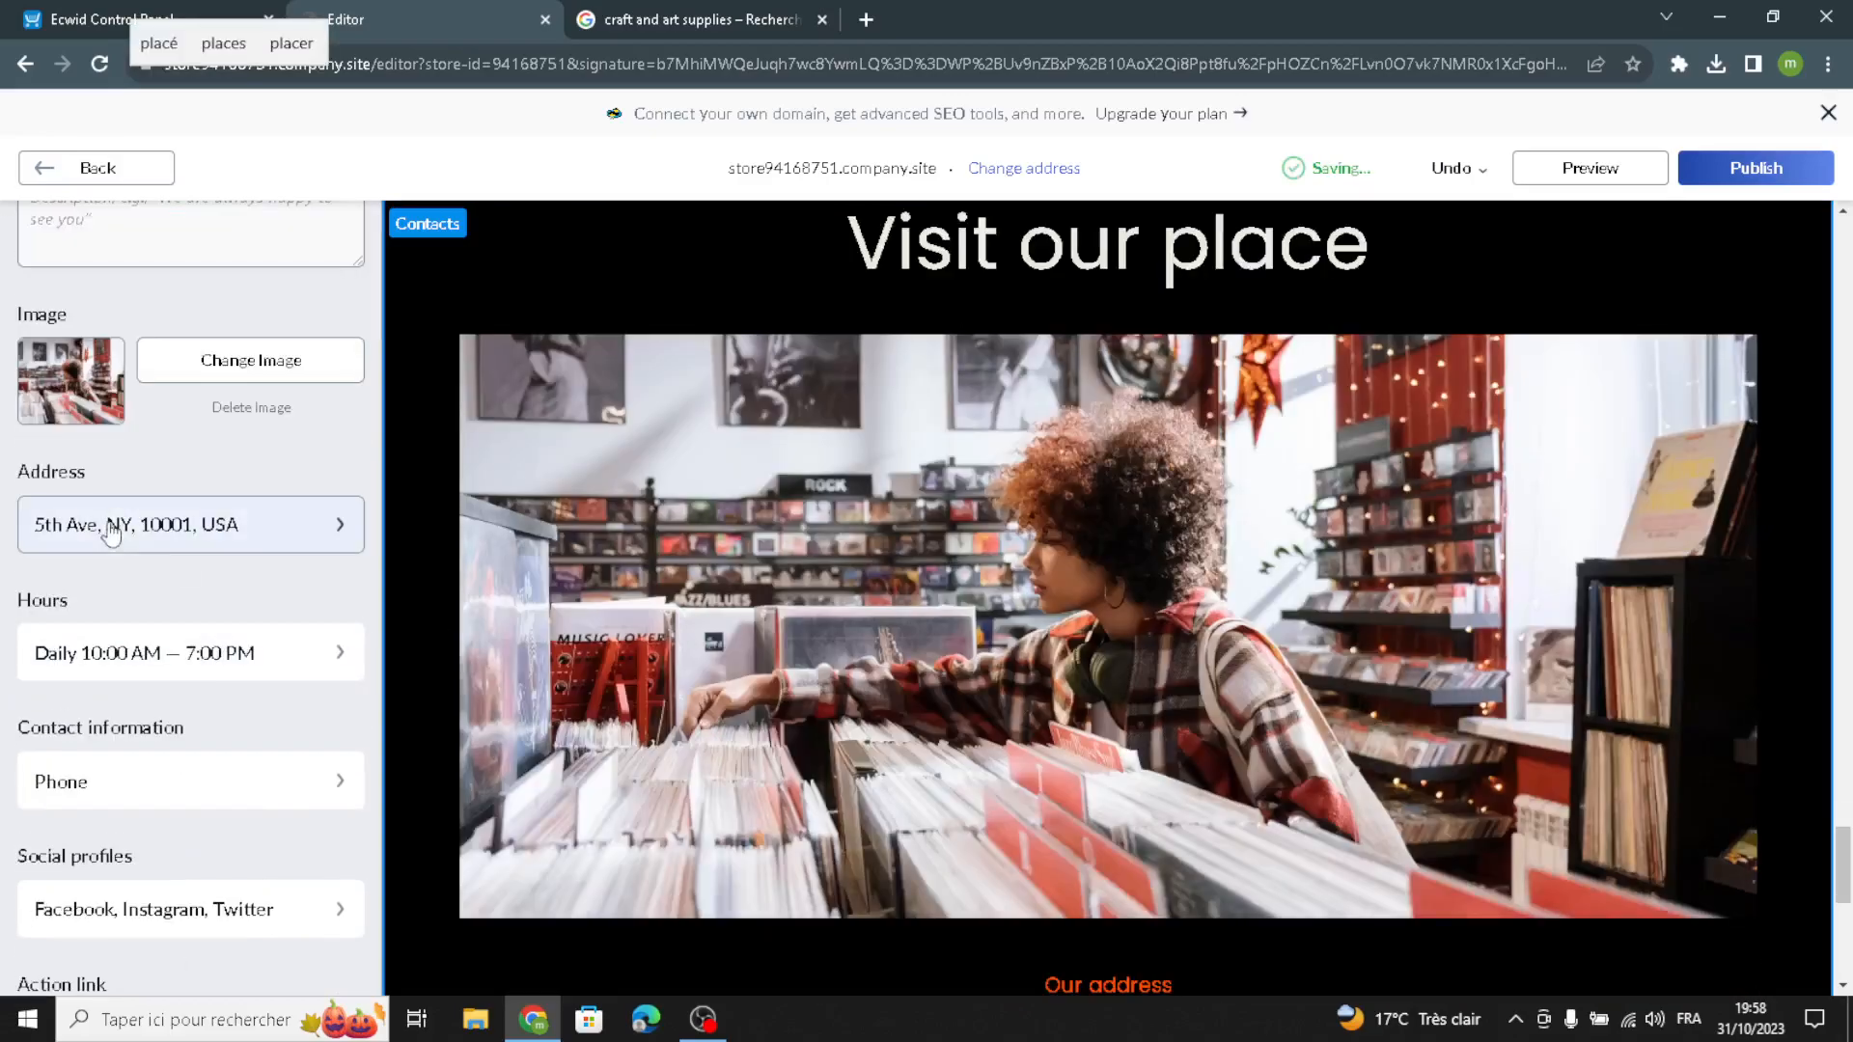
left_click(673, 17)
left_click(362, 7)
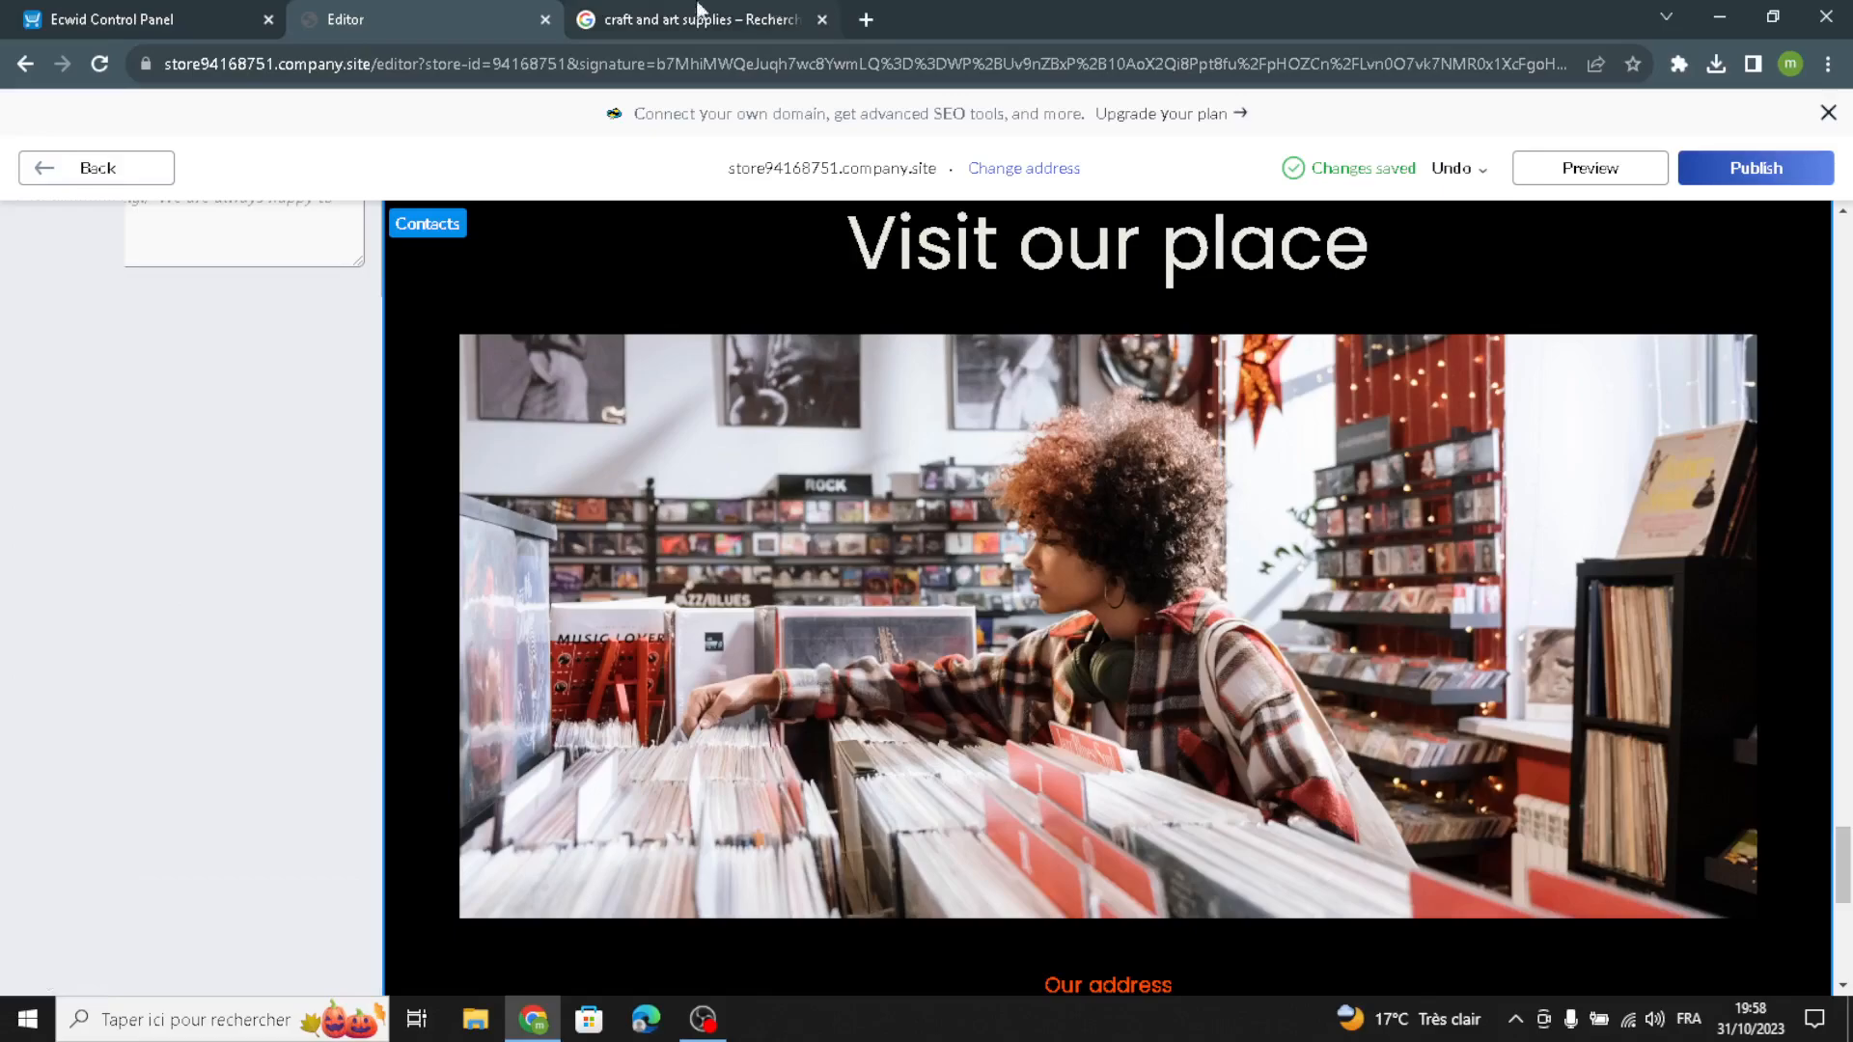
left_click(726, 9)
left_click(362, 20)
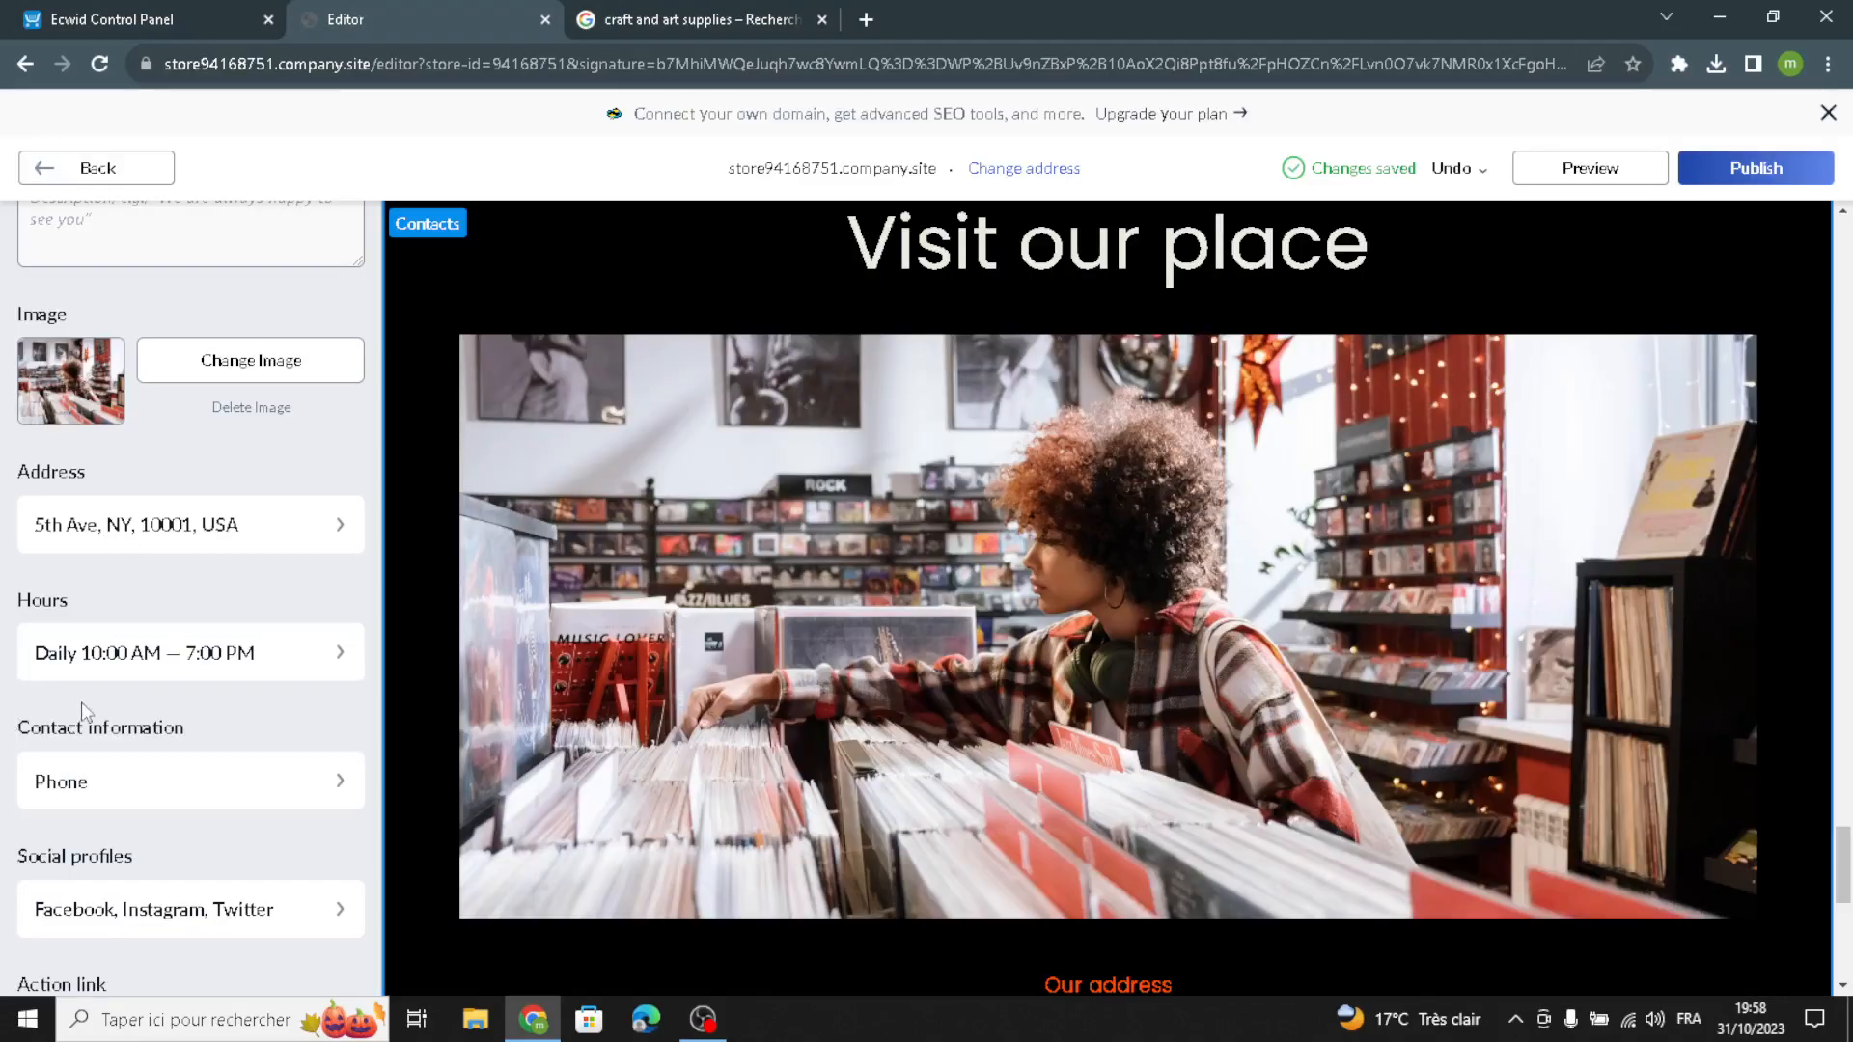
left_click(71, 526)
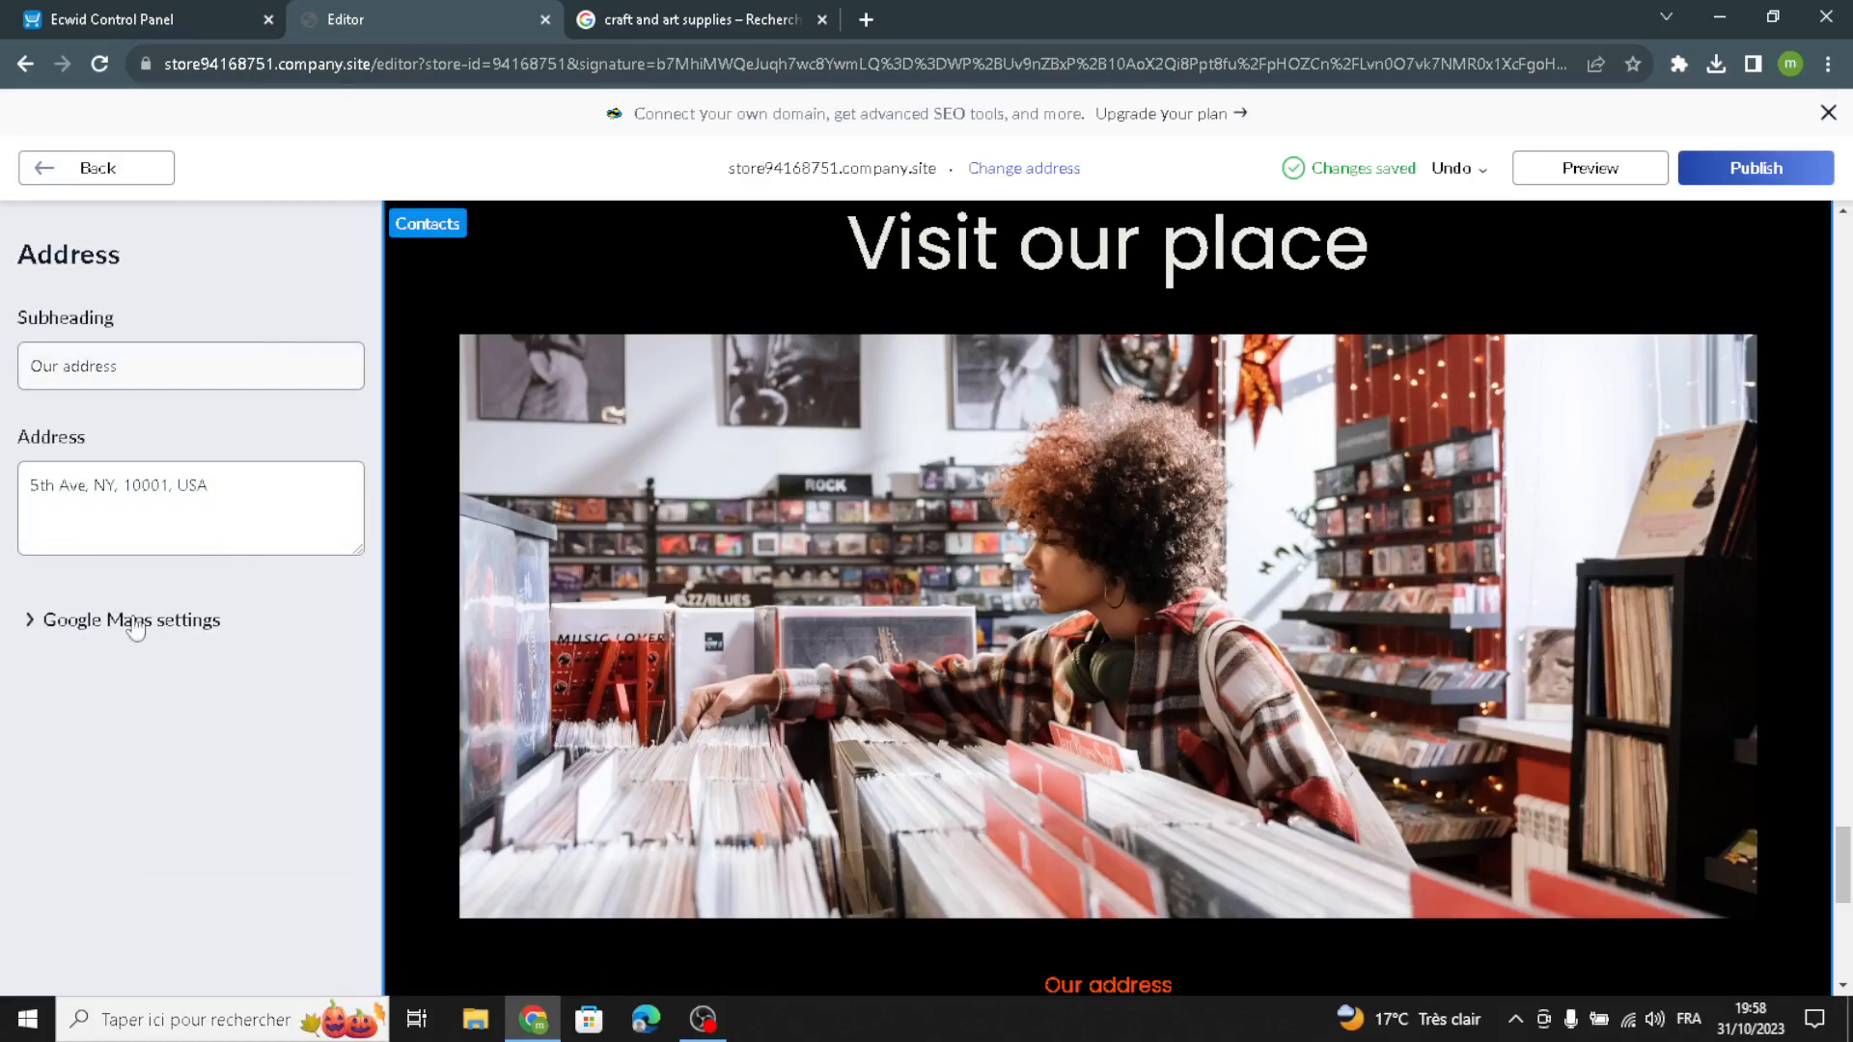
left_click(78, 628)
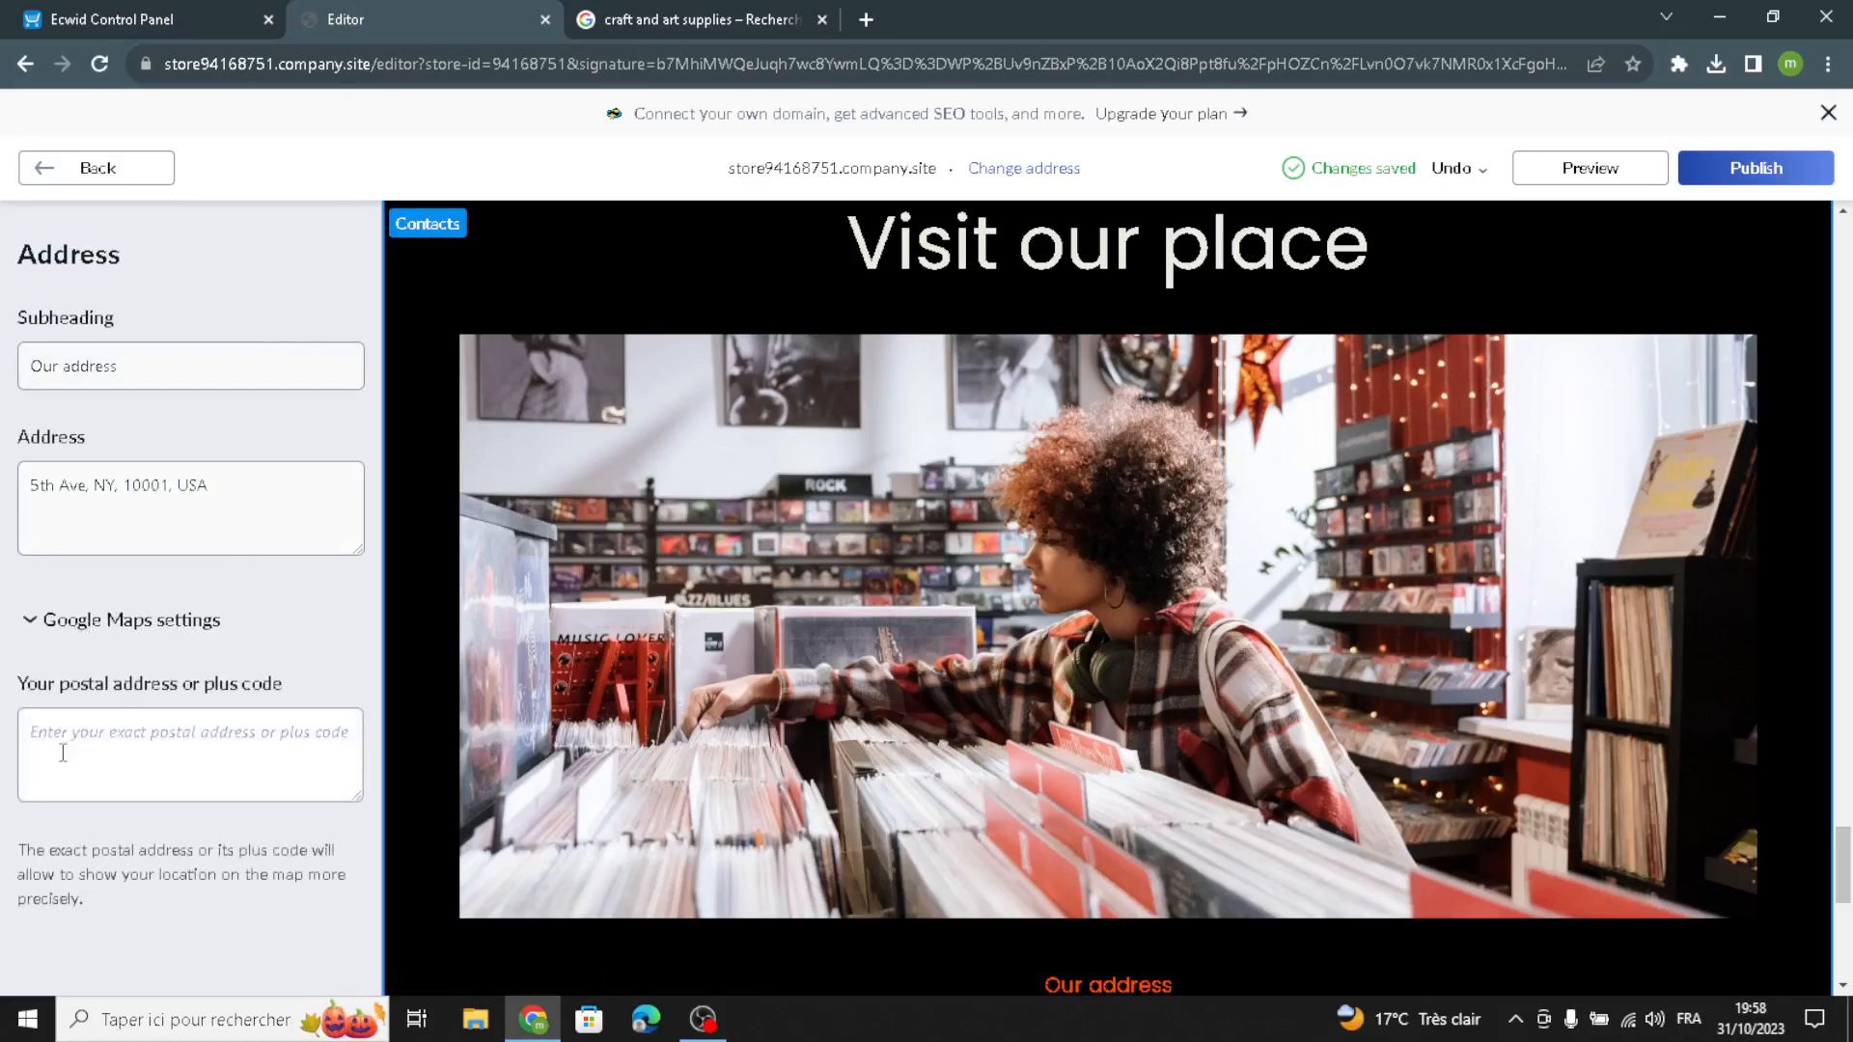
left_click(97, 167)
Examine the opening hours settings and the remaining contact information and social profile entries of the Contacts section
scroll(124, 751, "down", 2)
left_click(122, 749)
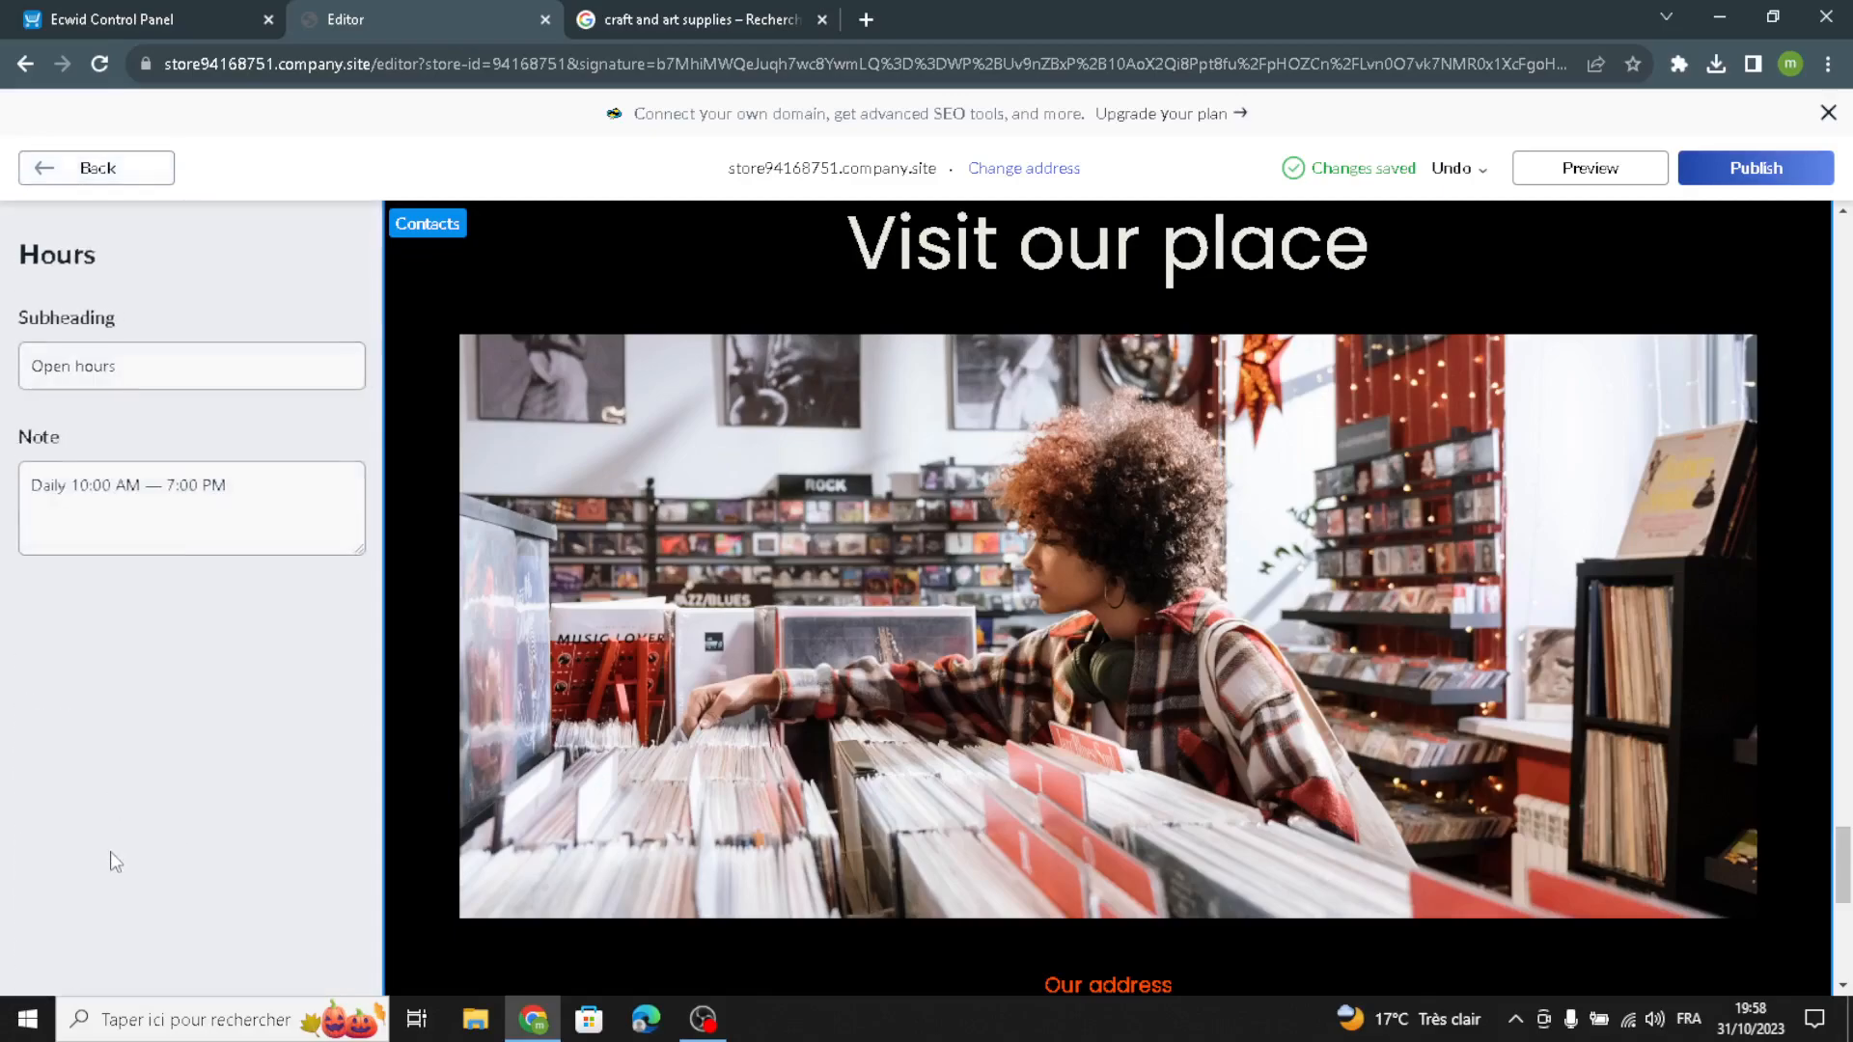
left_click(77, 172)
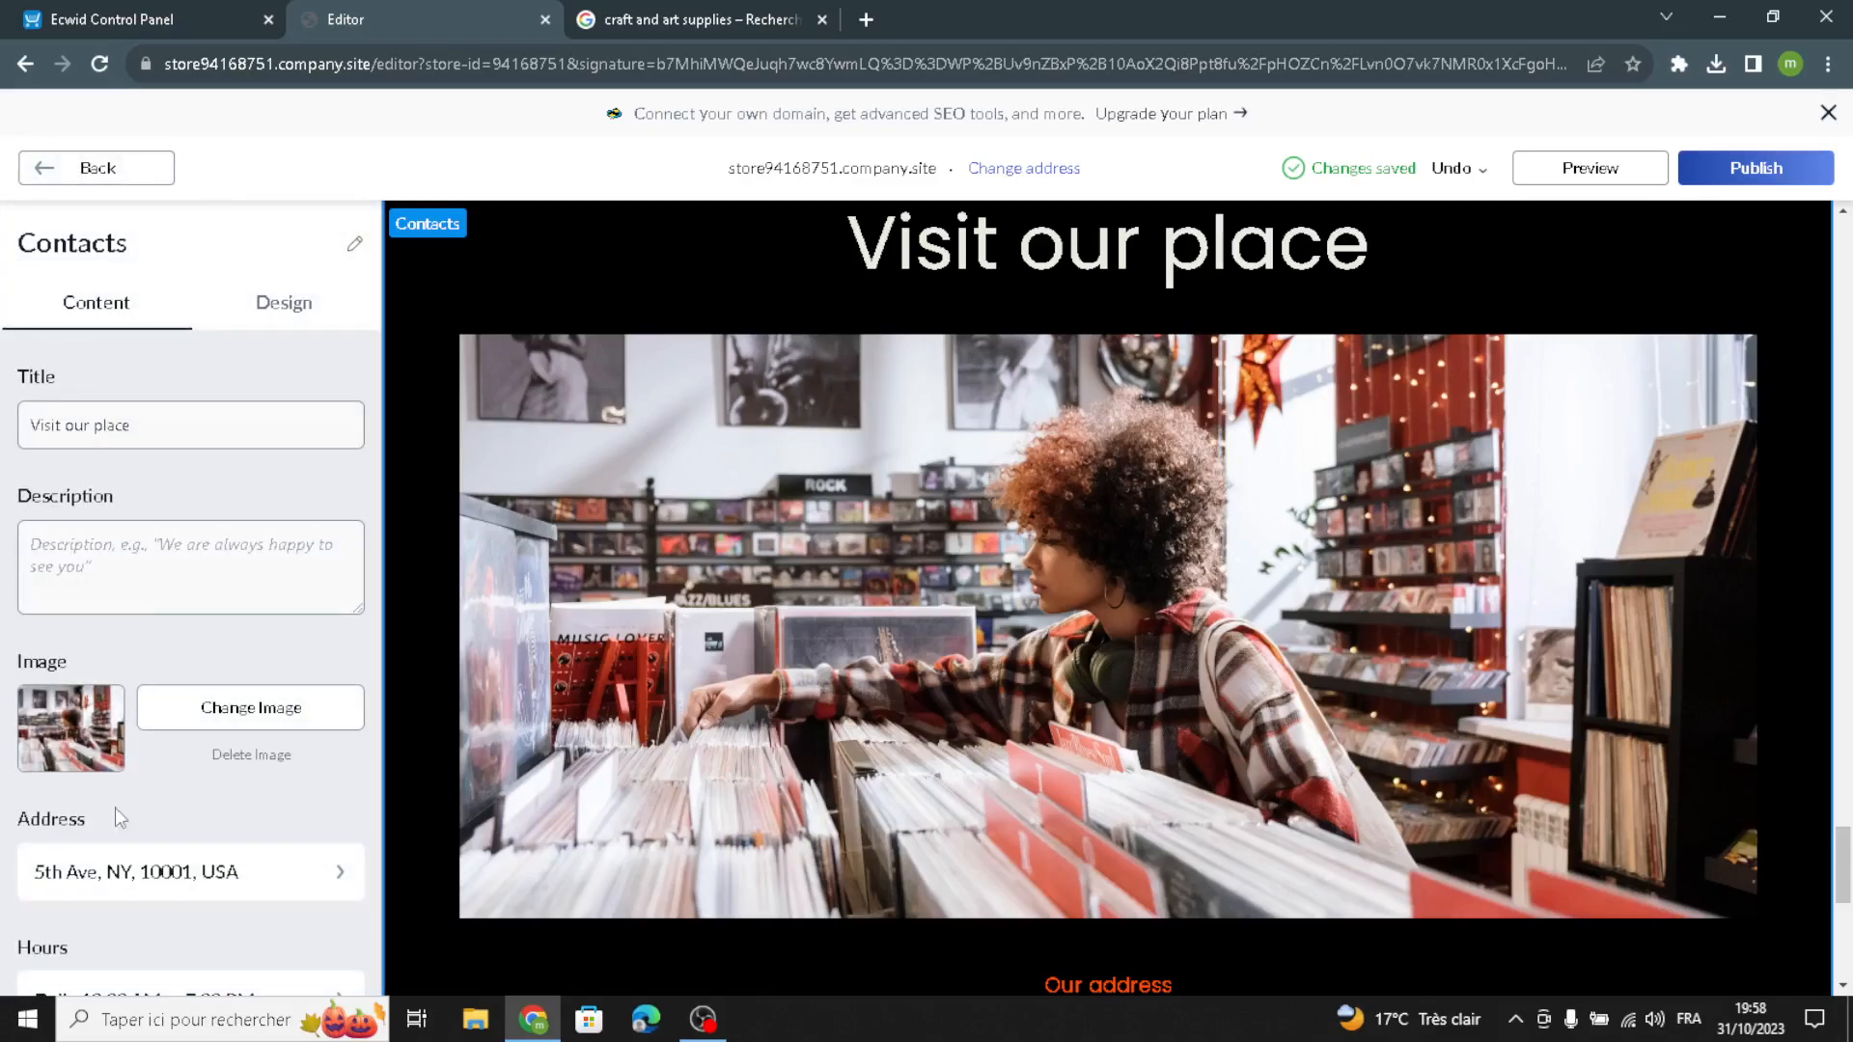
scroll(118, 799, "down", 3)
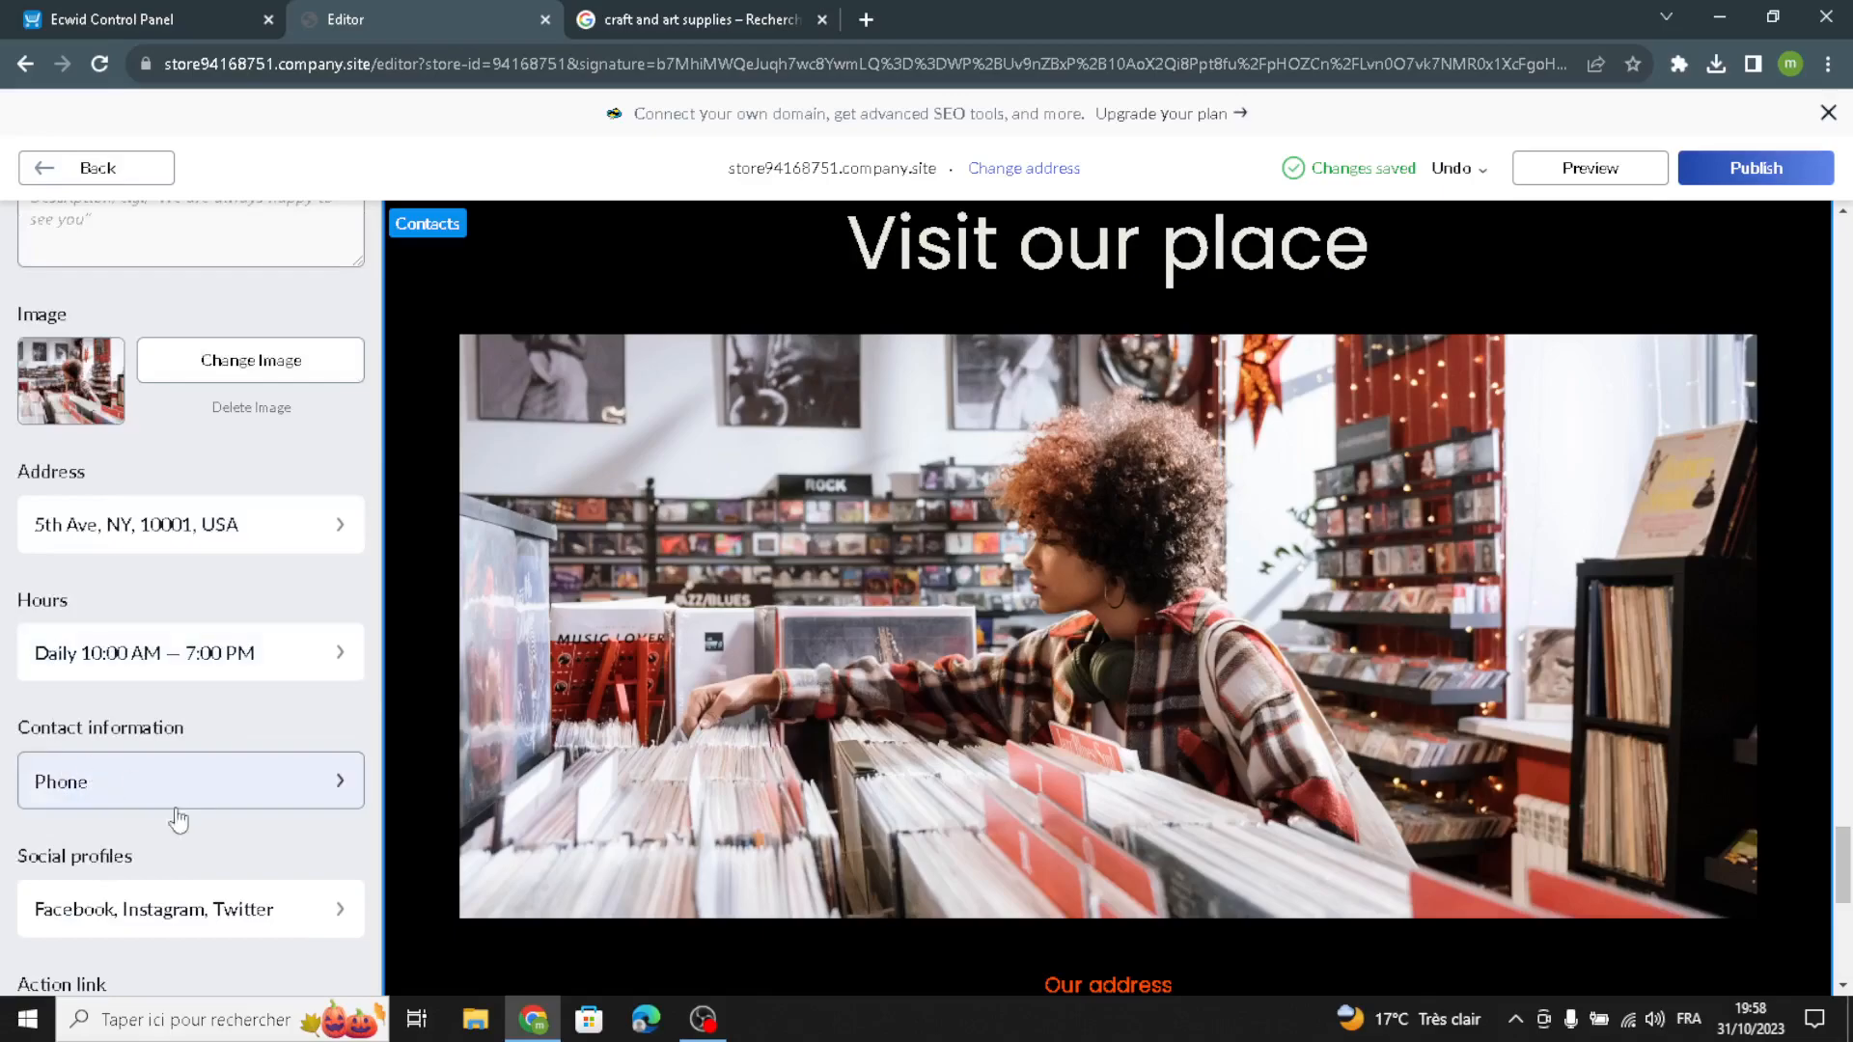
scroll(123, 934, "down", 2)
scroll(242, 642, "up", 5)
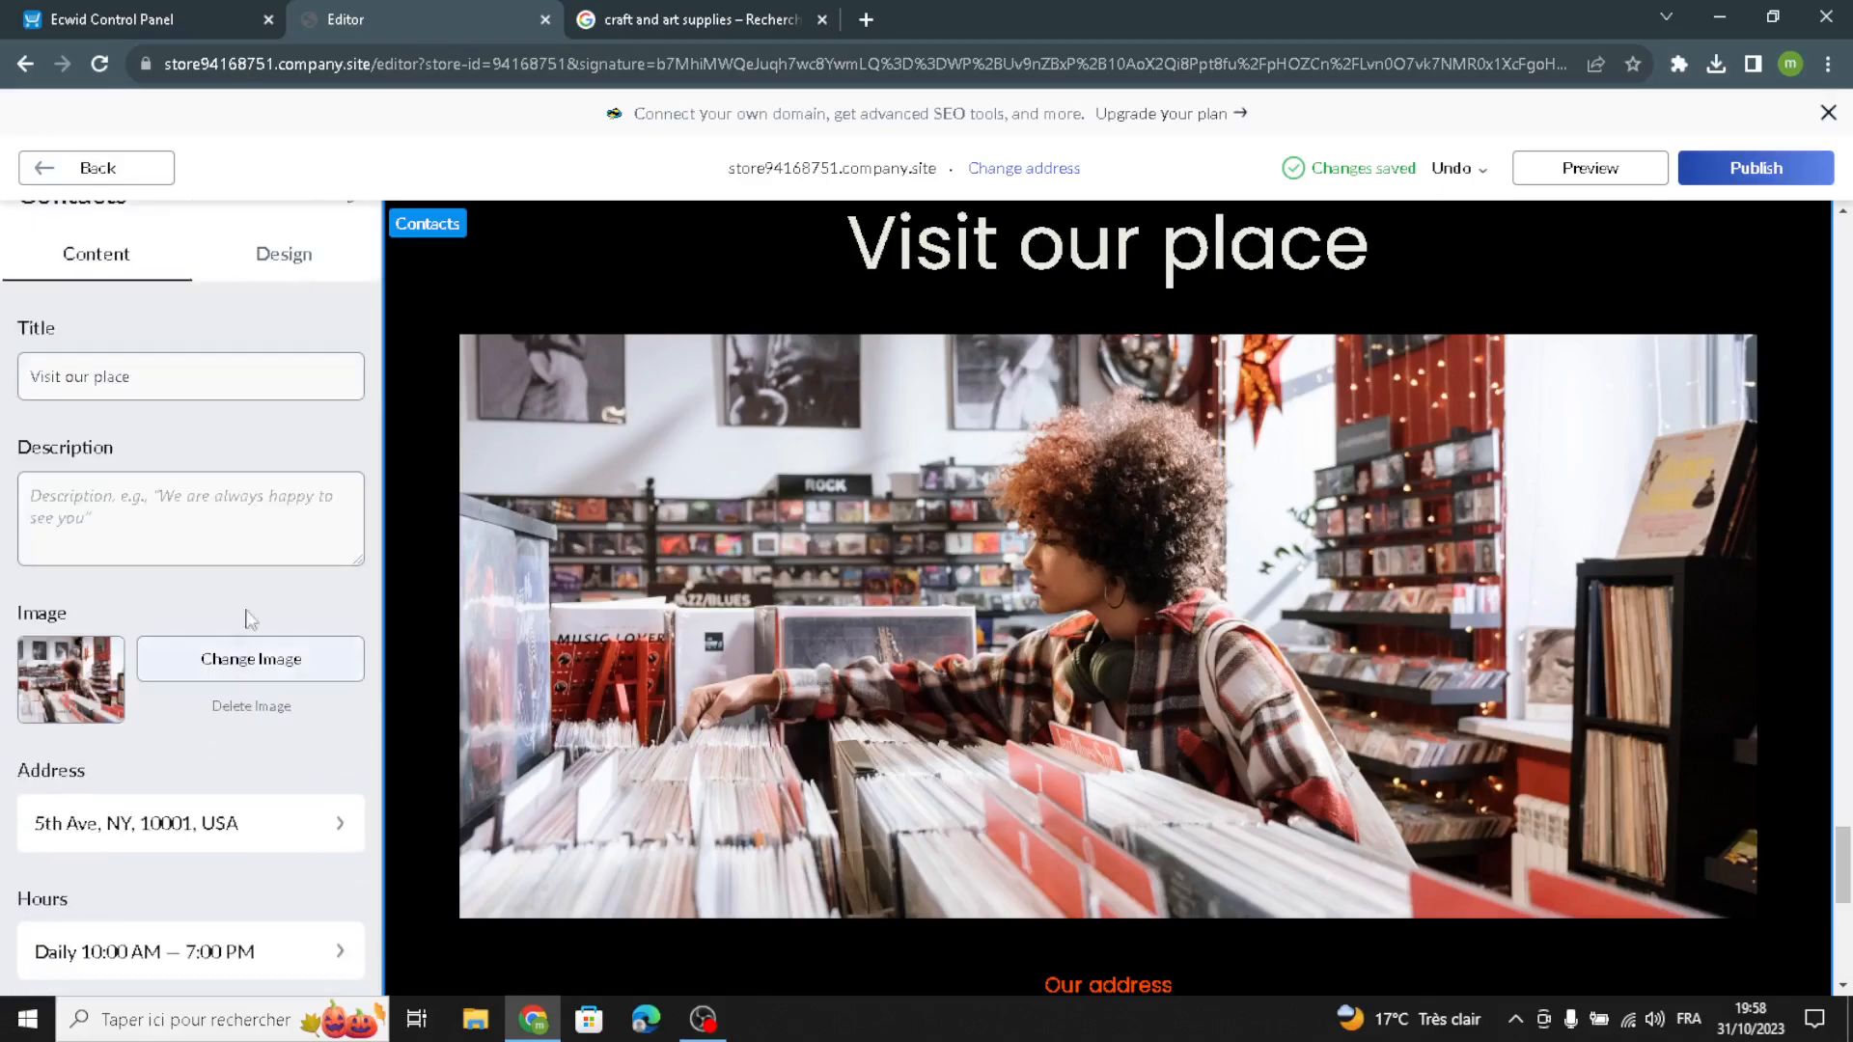
Apply the first map layout to the Contacts section and set its description to "WE are always happy to see you."
left_click(282, 253)
left_click(62, 439)
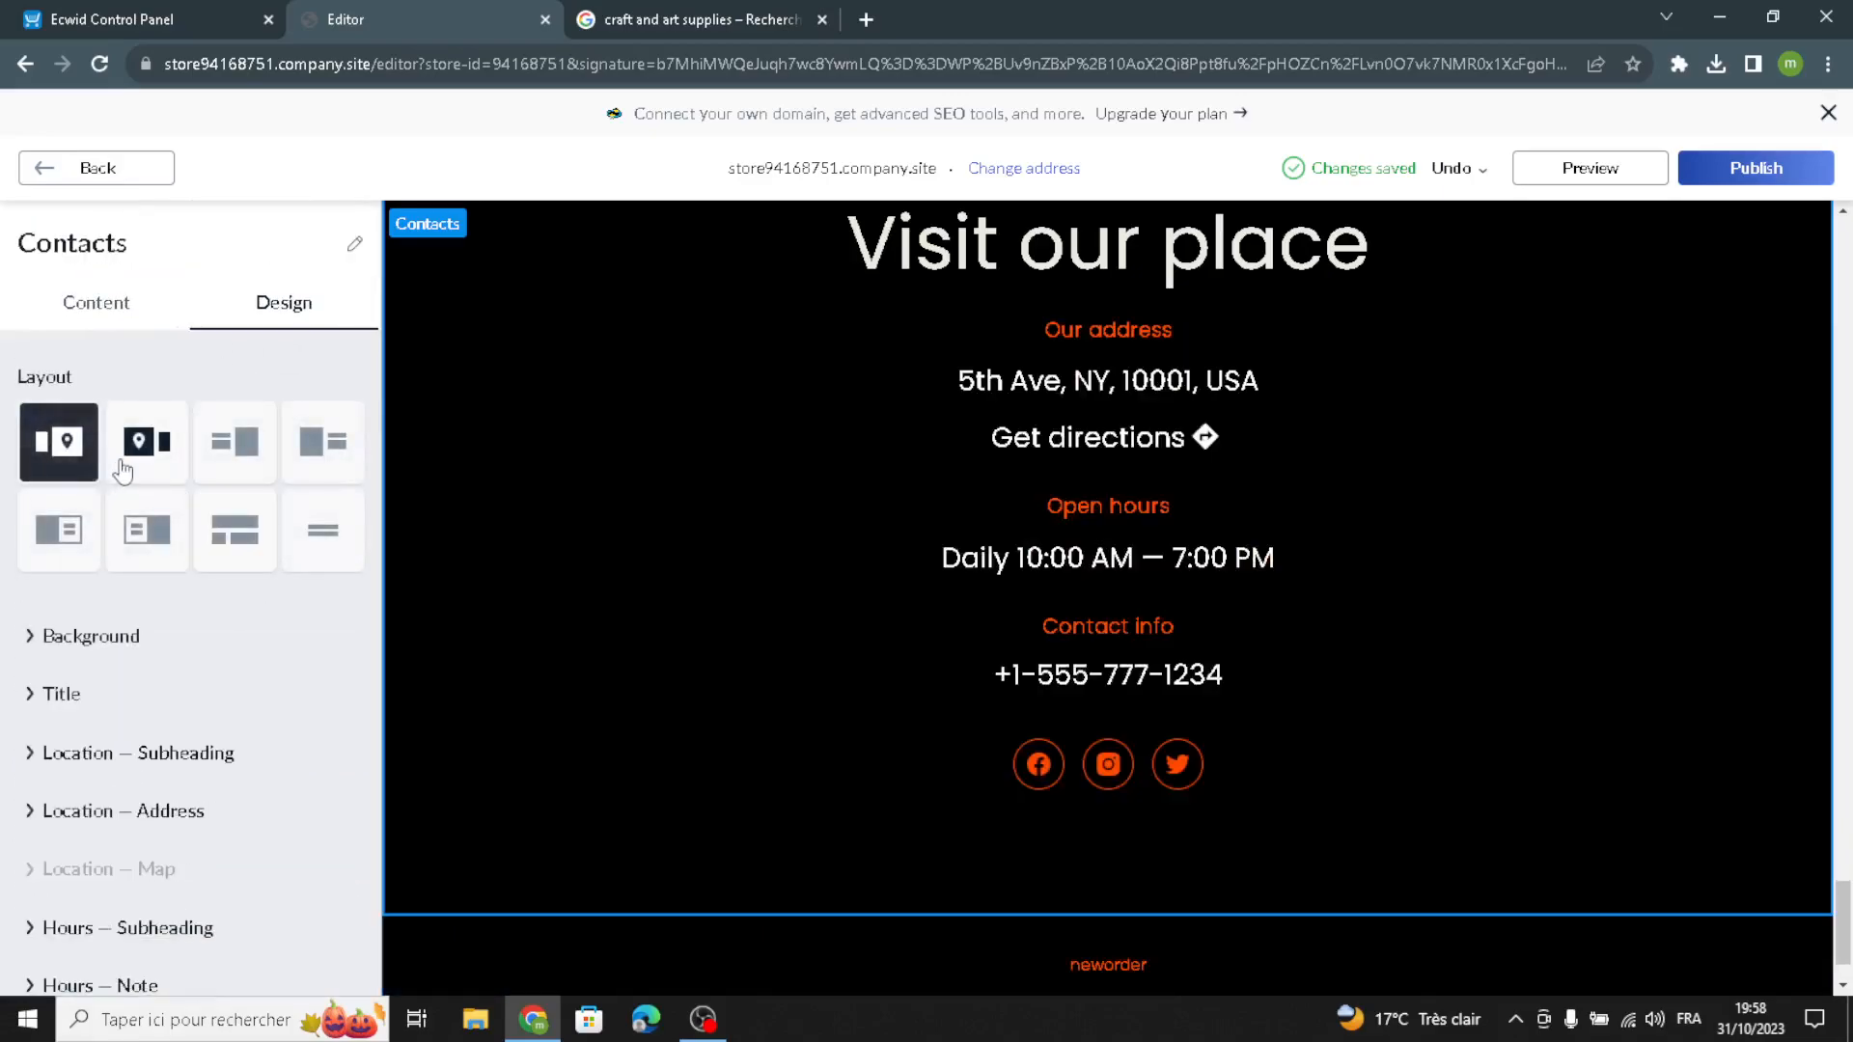
left_click(97, 307)
left_click(166, 561)
type("W")
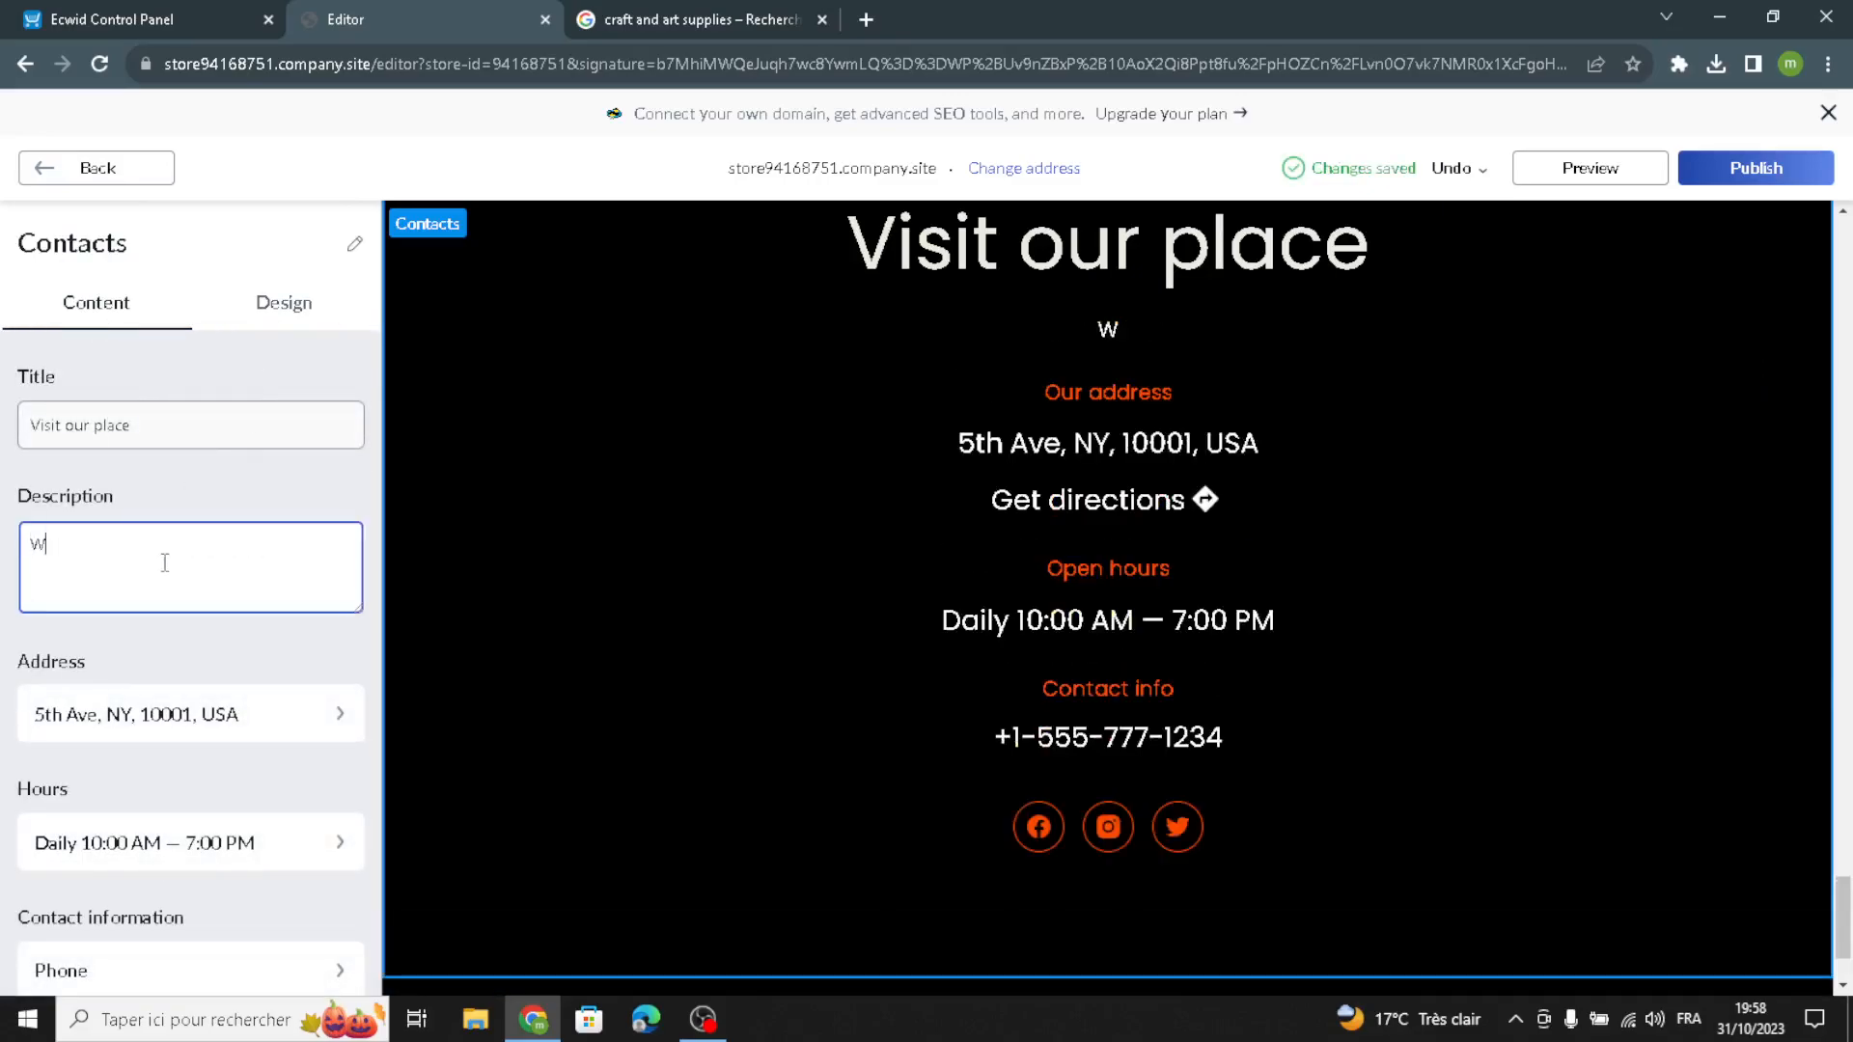
type("E are ")
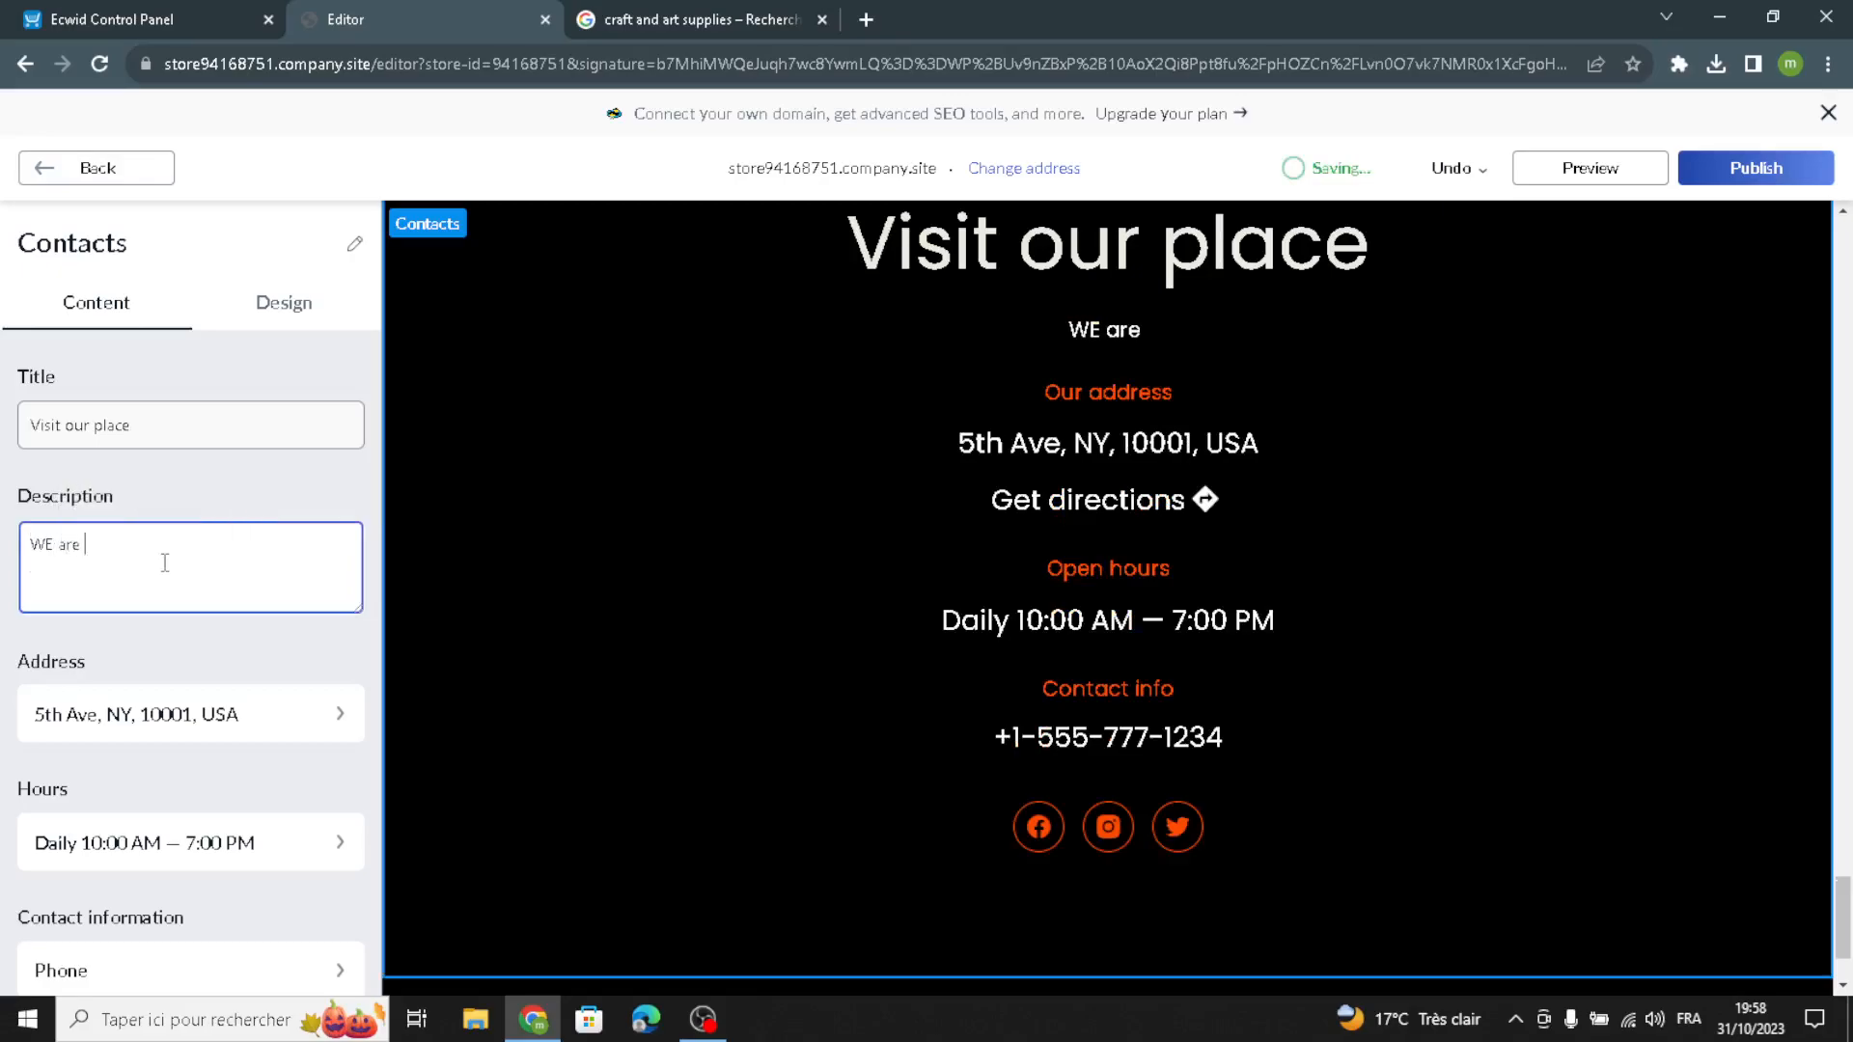
type("always ha")
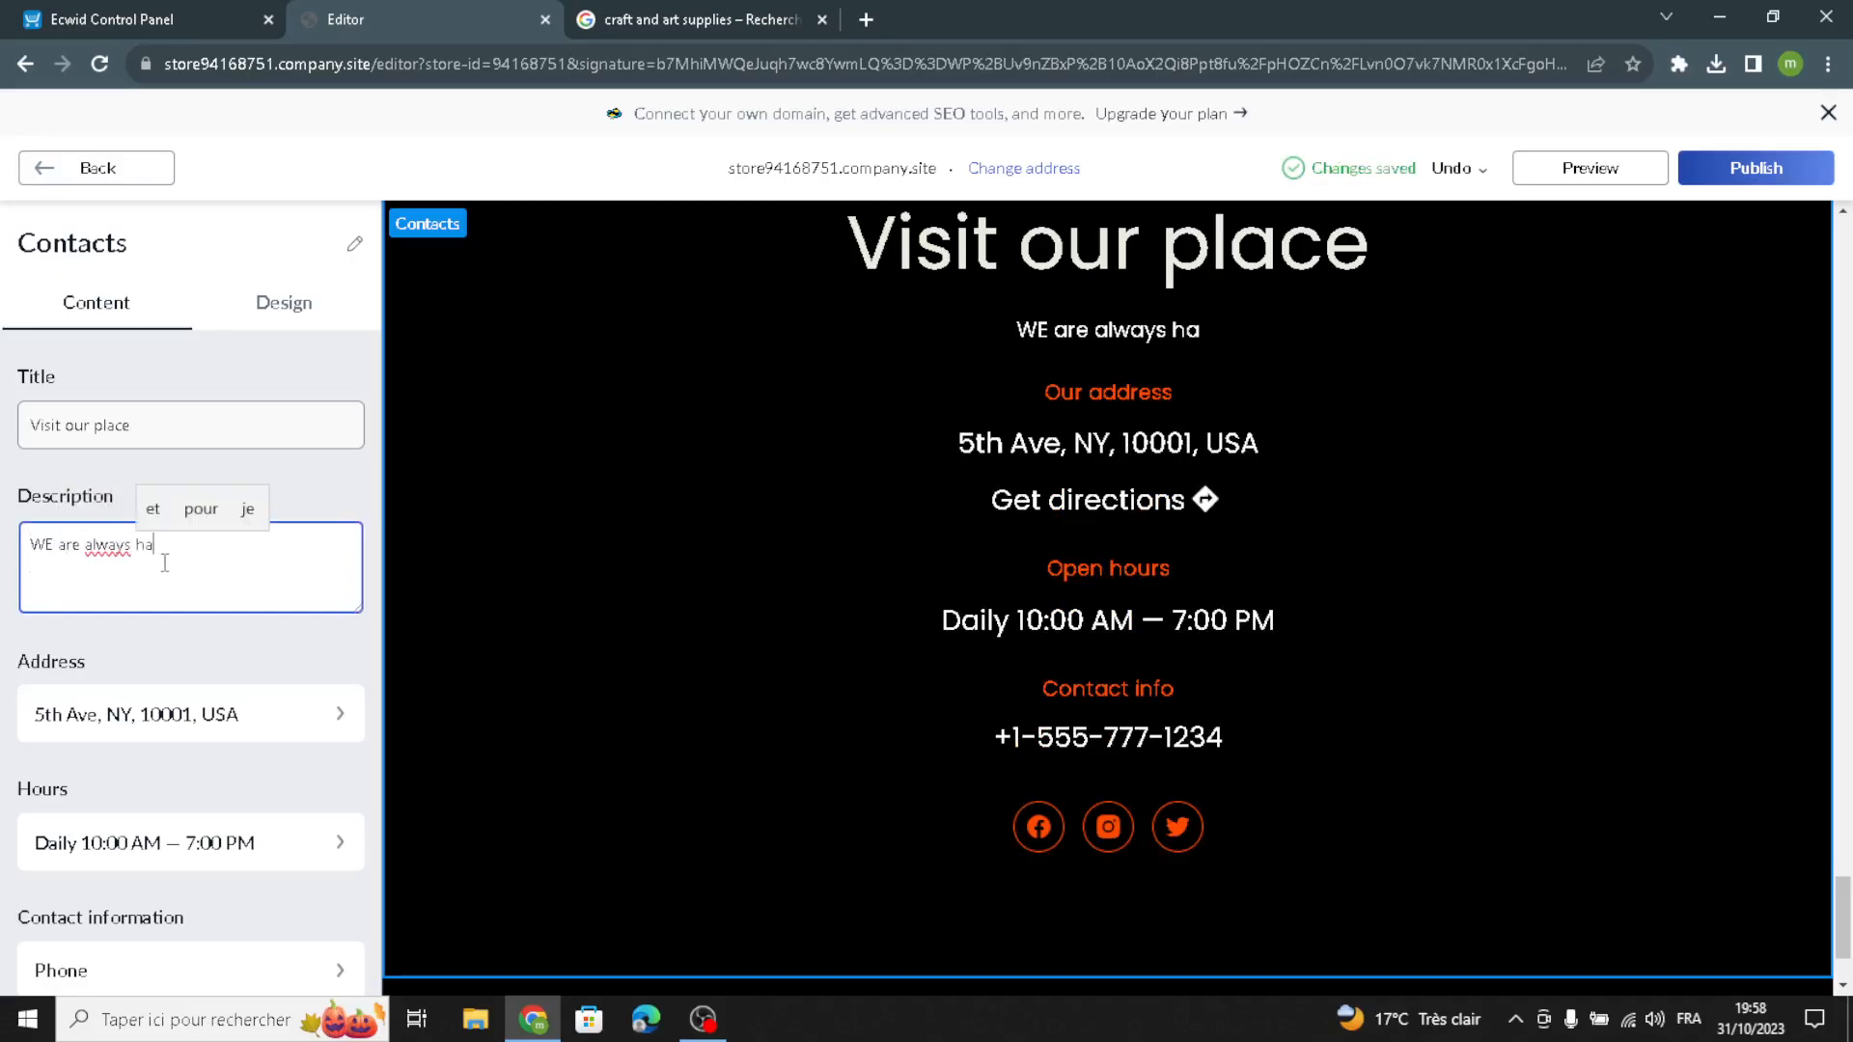
type("ppy to see you")
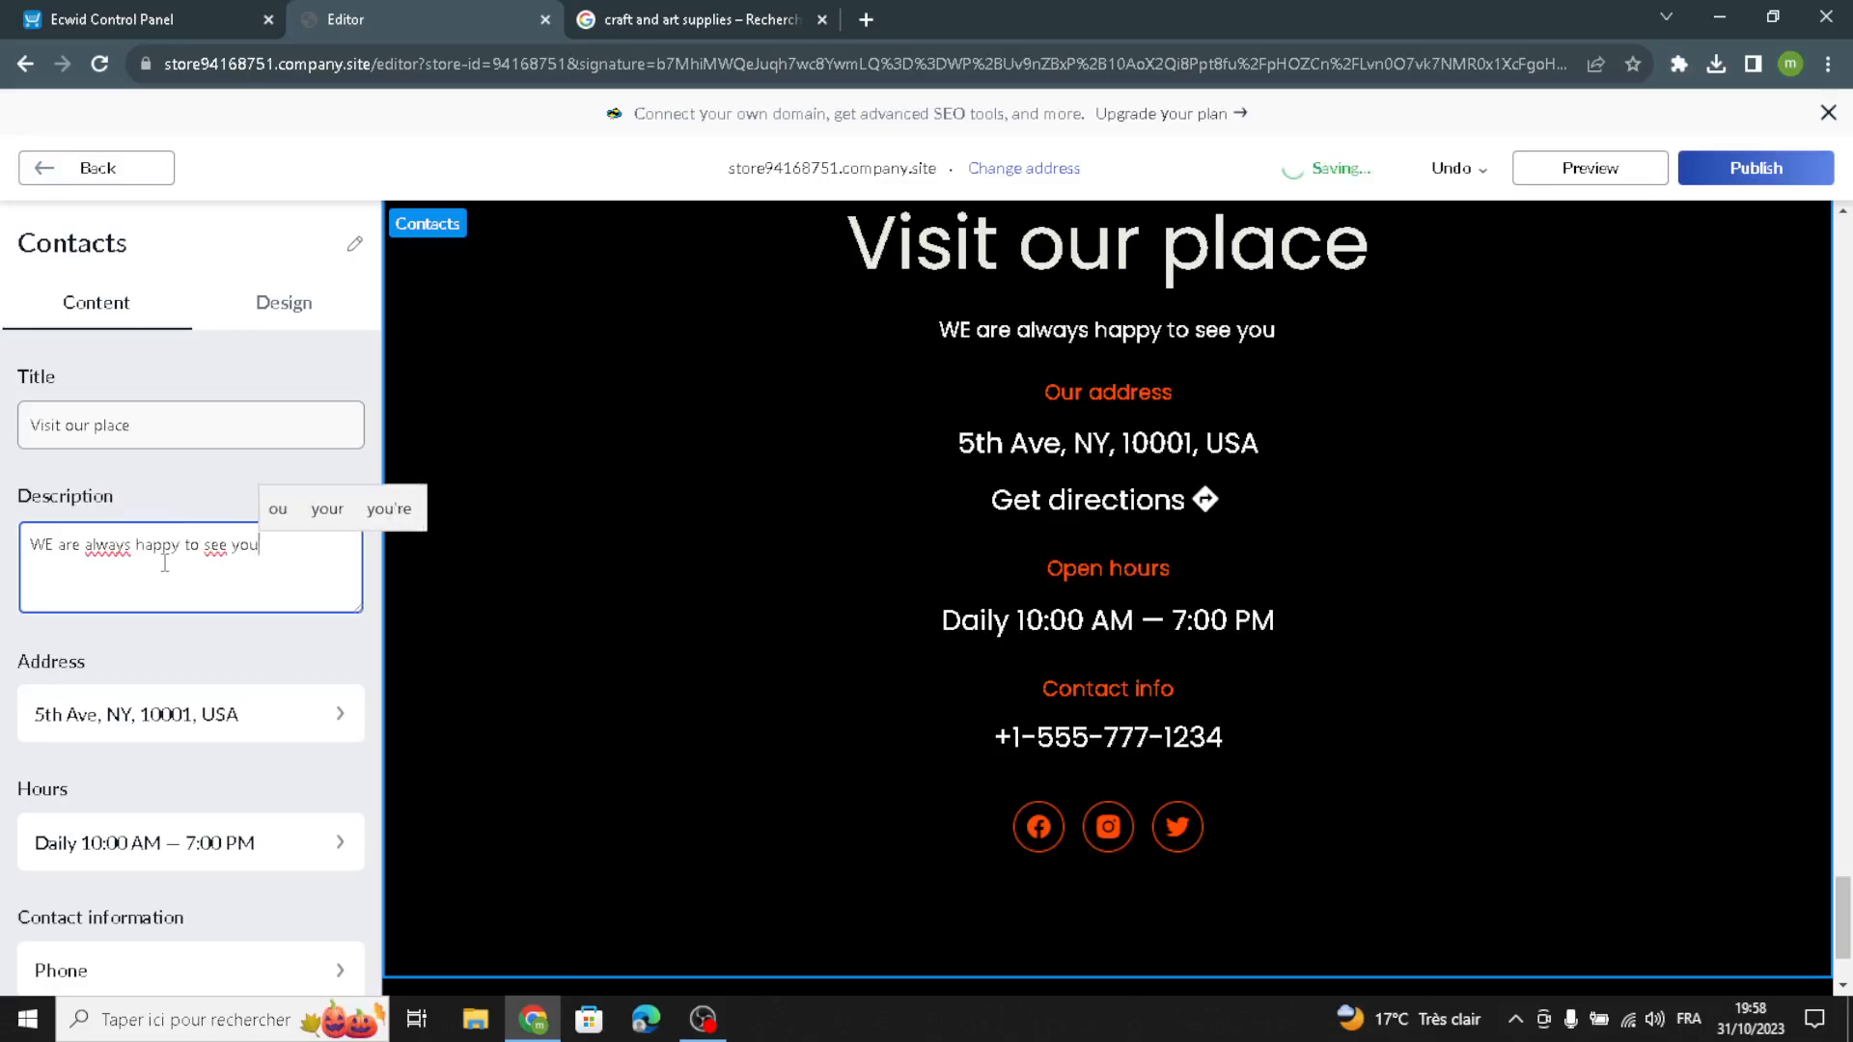
type(".")
left_click(68, 172)
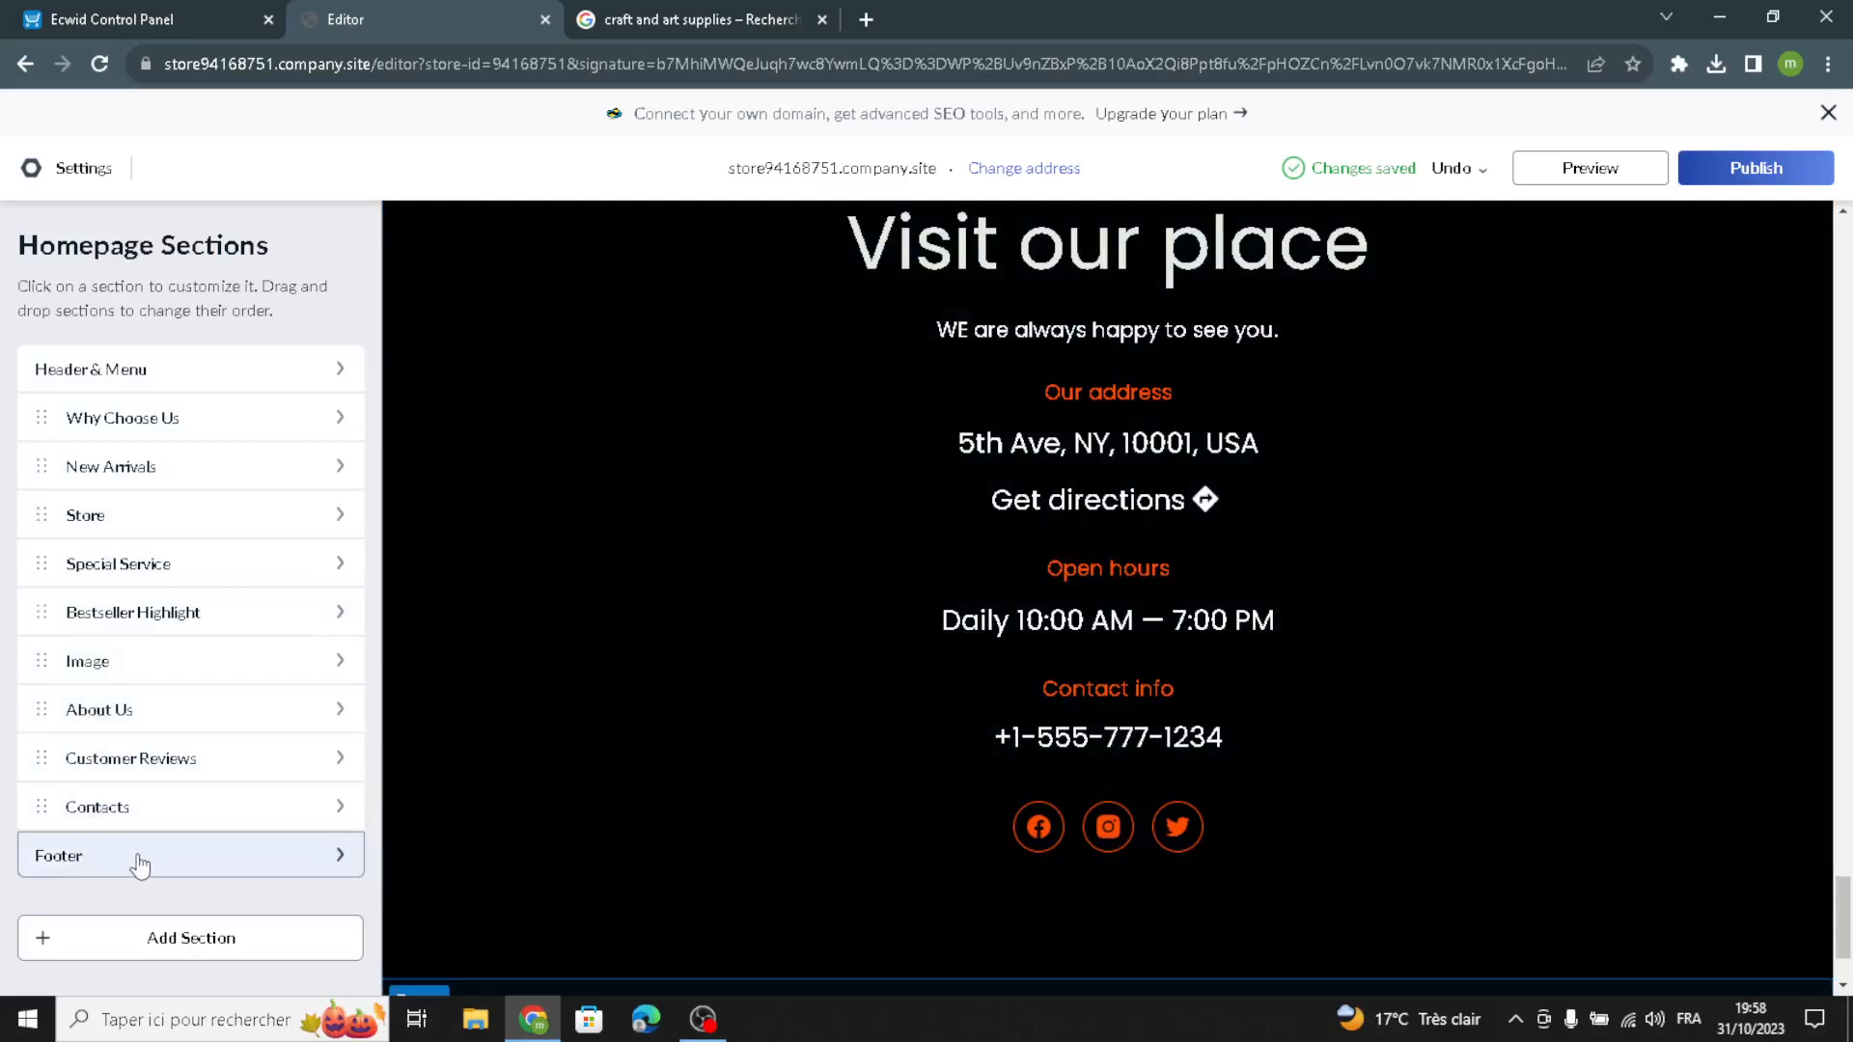
Replace the footer's copyright text with "ArtMart" and return to the homepage sections
left_click(140, 864)
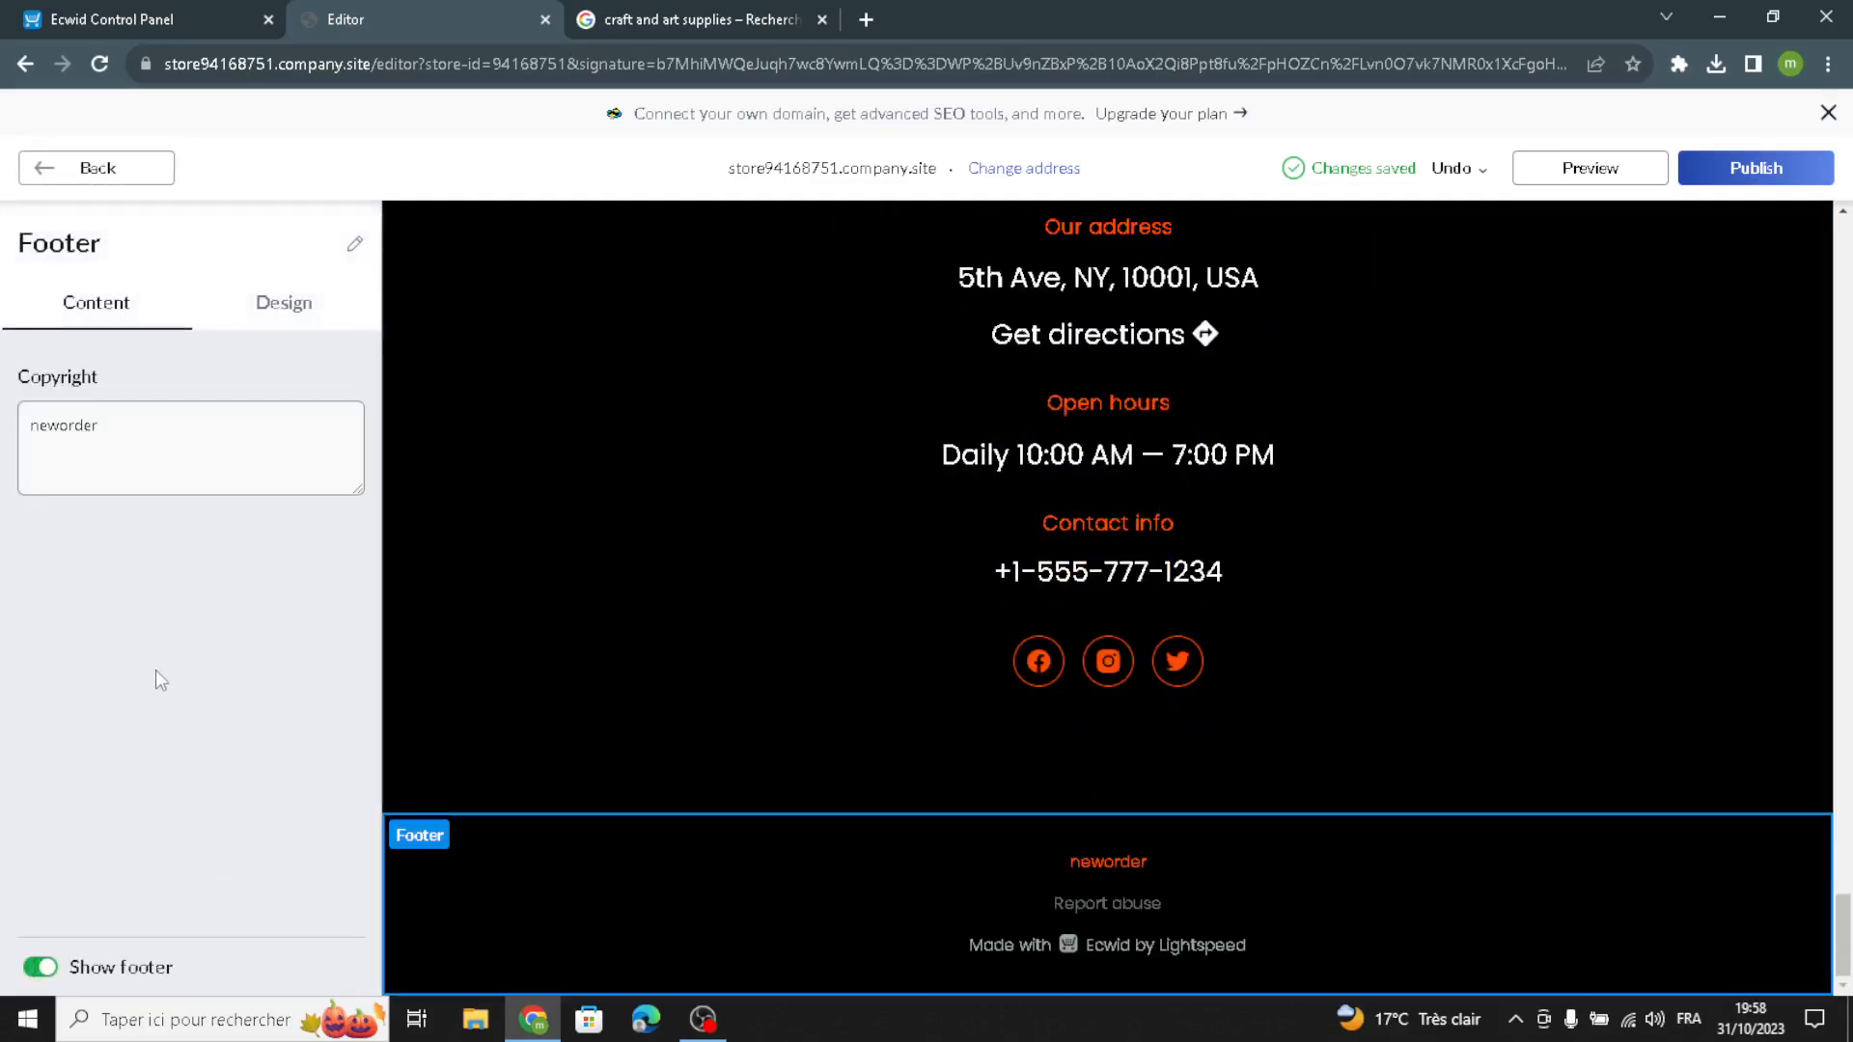
left_click_drag(123, 441, 5, 444)
type("ArtMart")
left_click(67, 172)
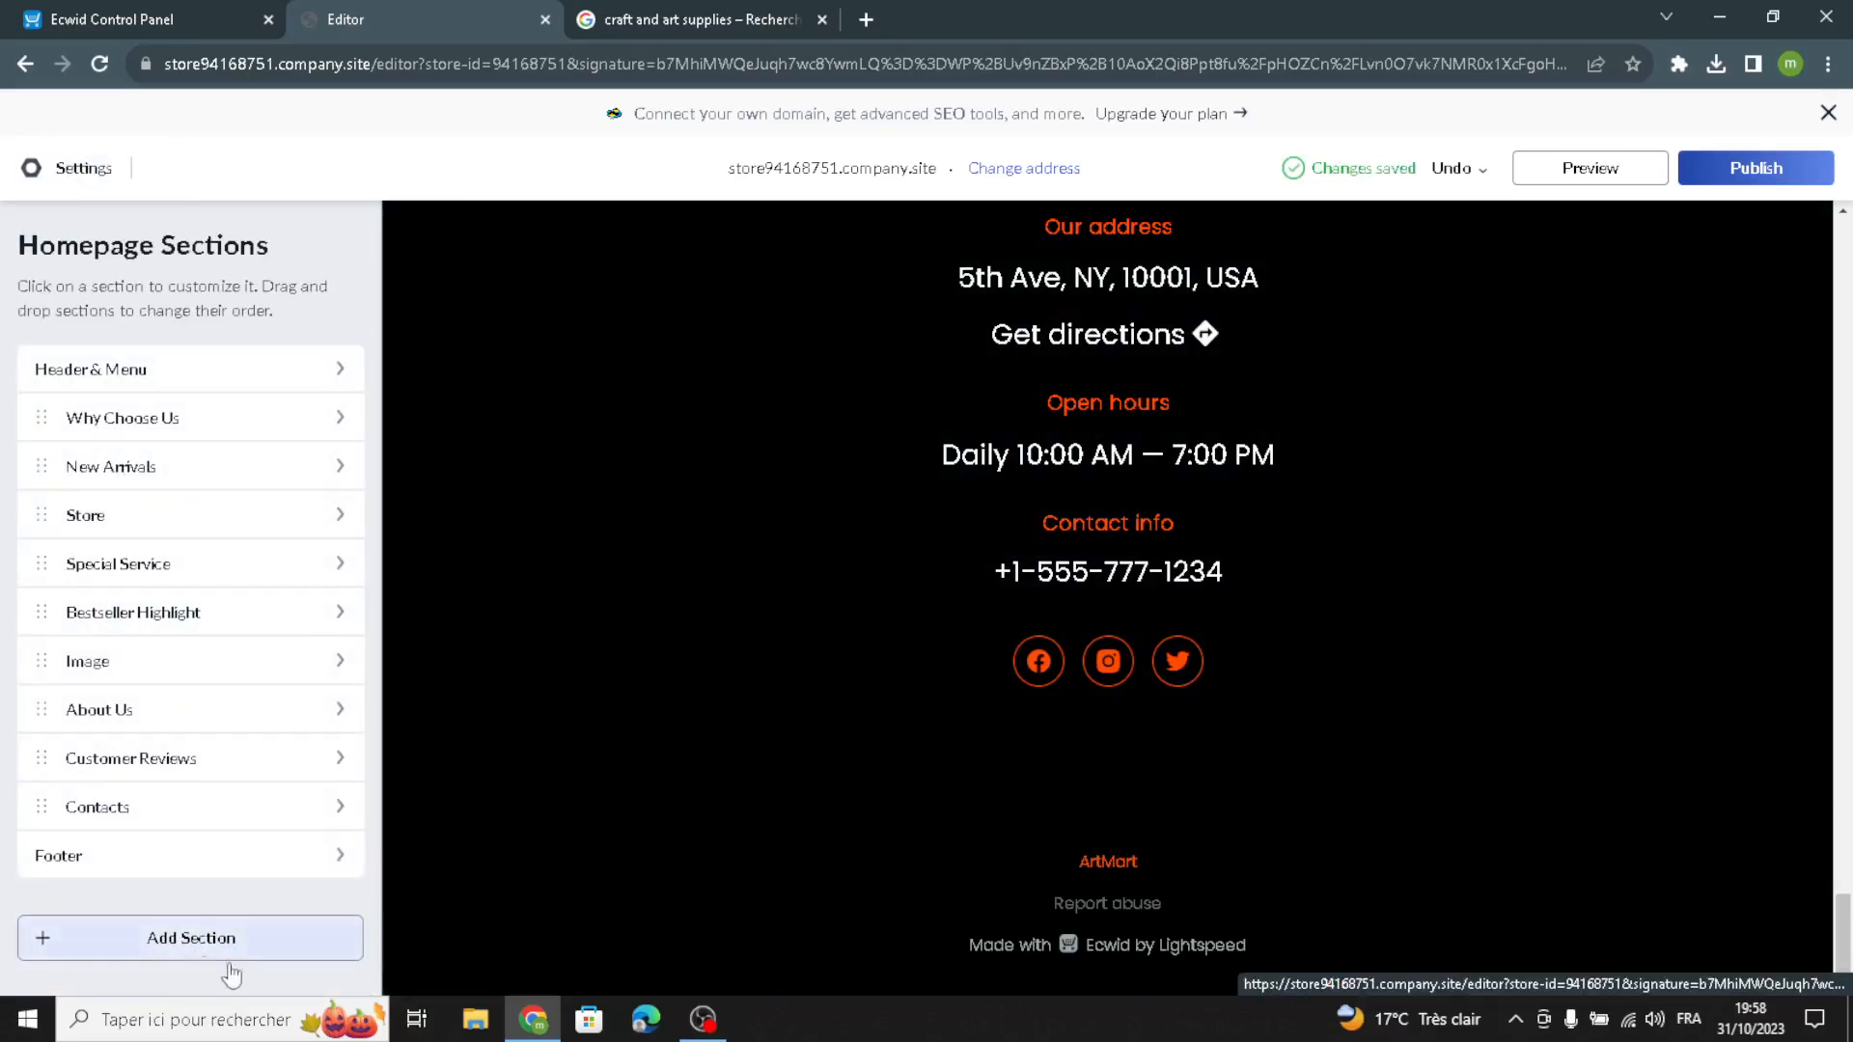
Open the page for adding a section, go back to the editor, and close the craft and art supplies search tab
left_click(187, 944)
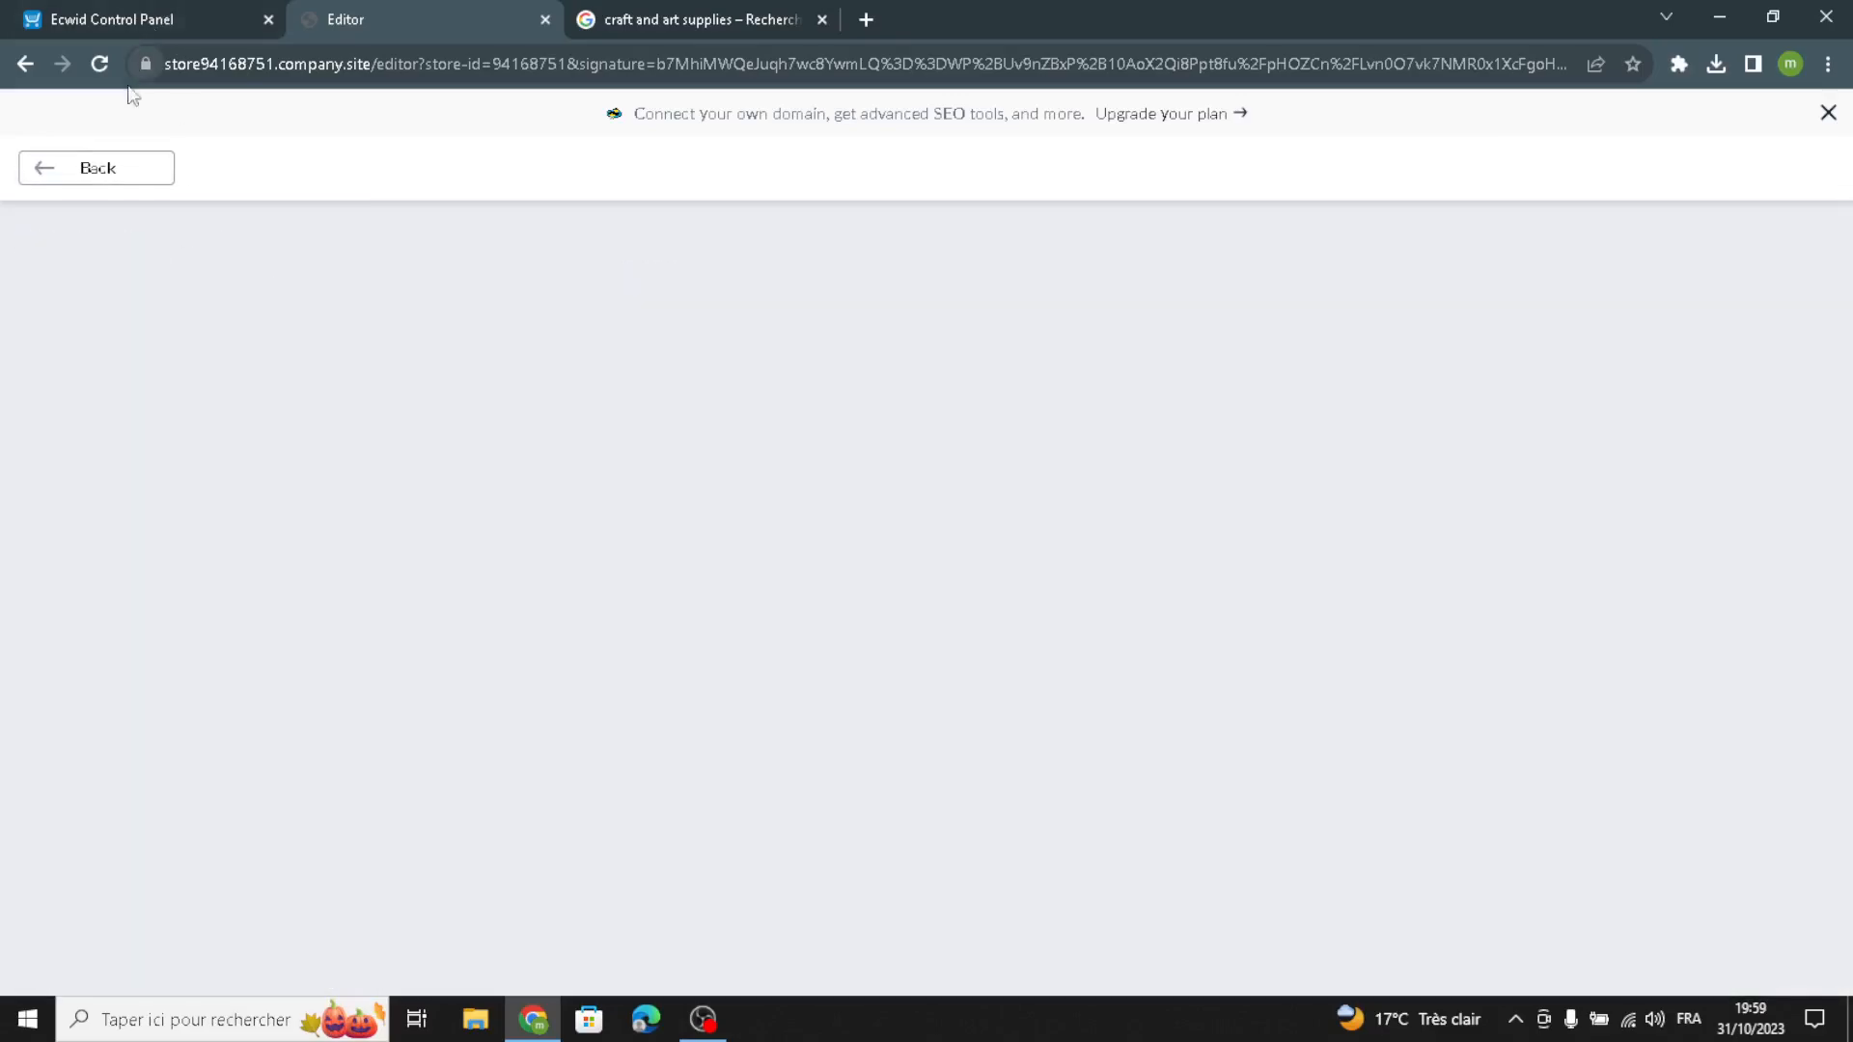
left_click(92, 172)
left_click(823, 19)
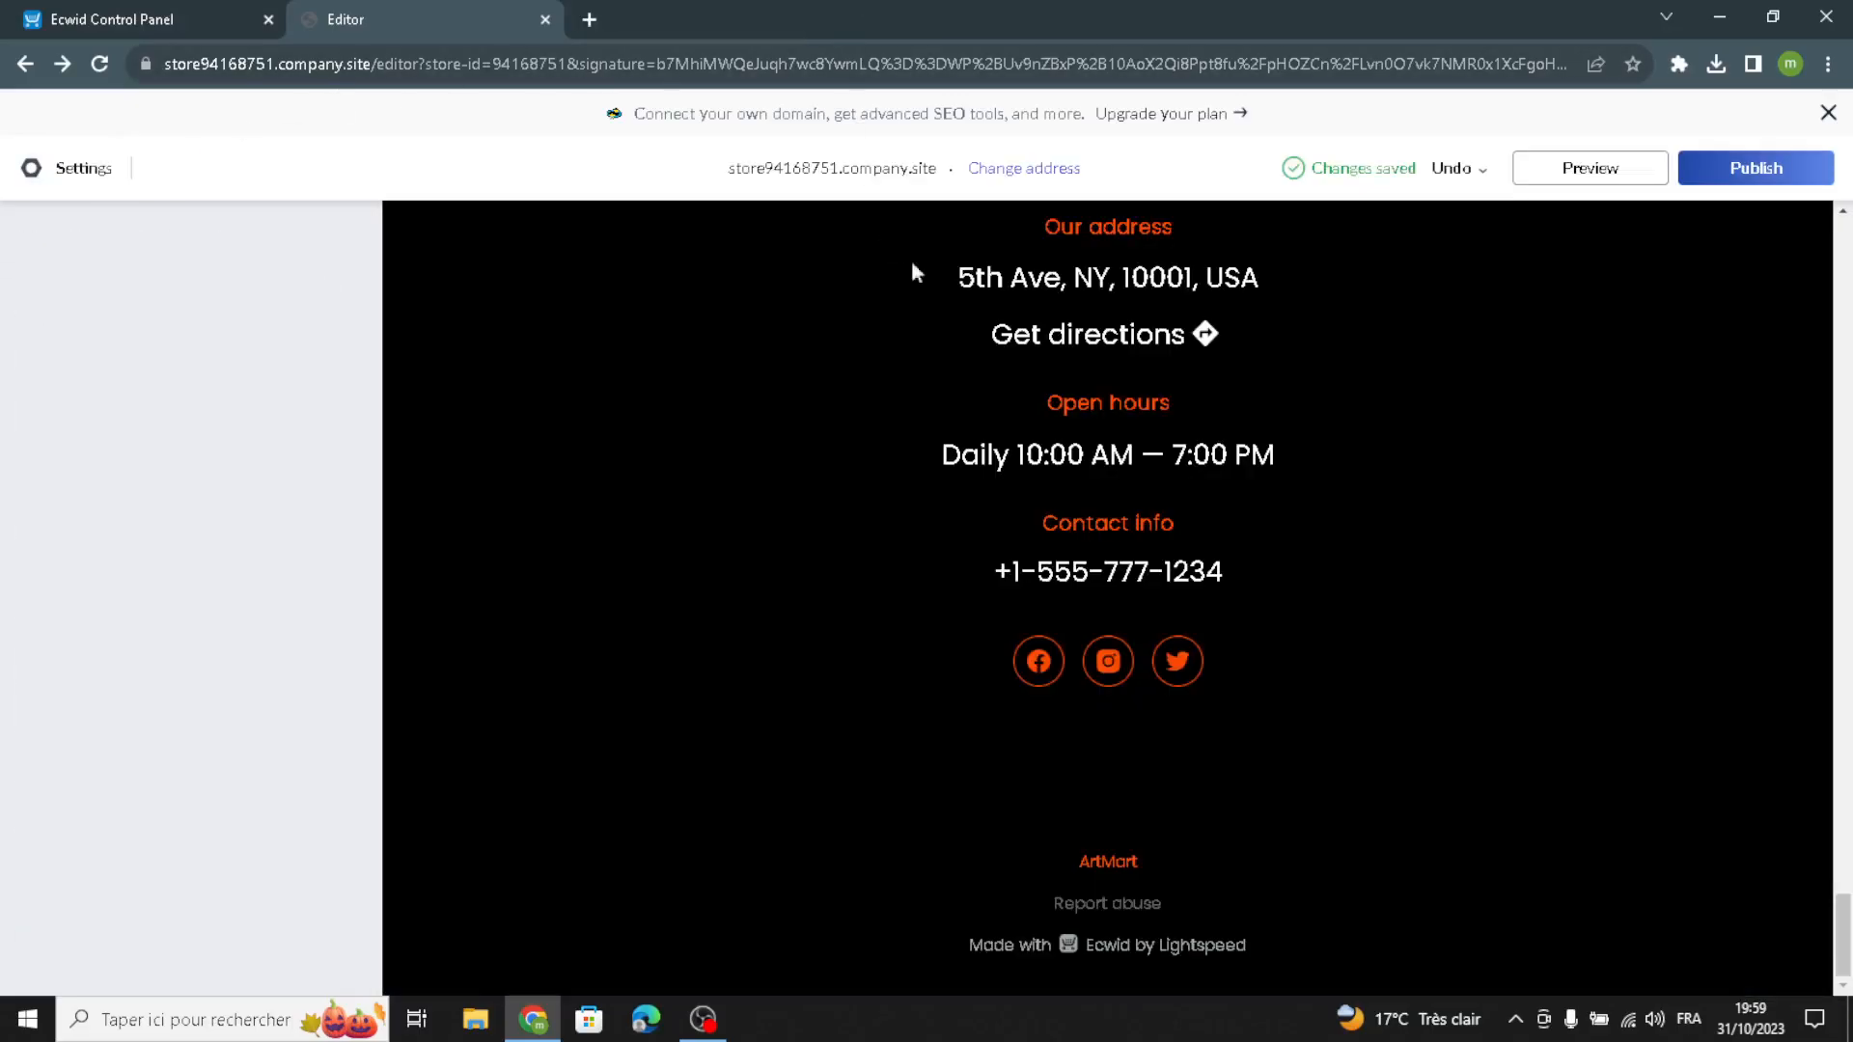
Publish the store site and look over its homepage sections from the footer upward
scroll(889, 236, "up", 15)
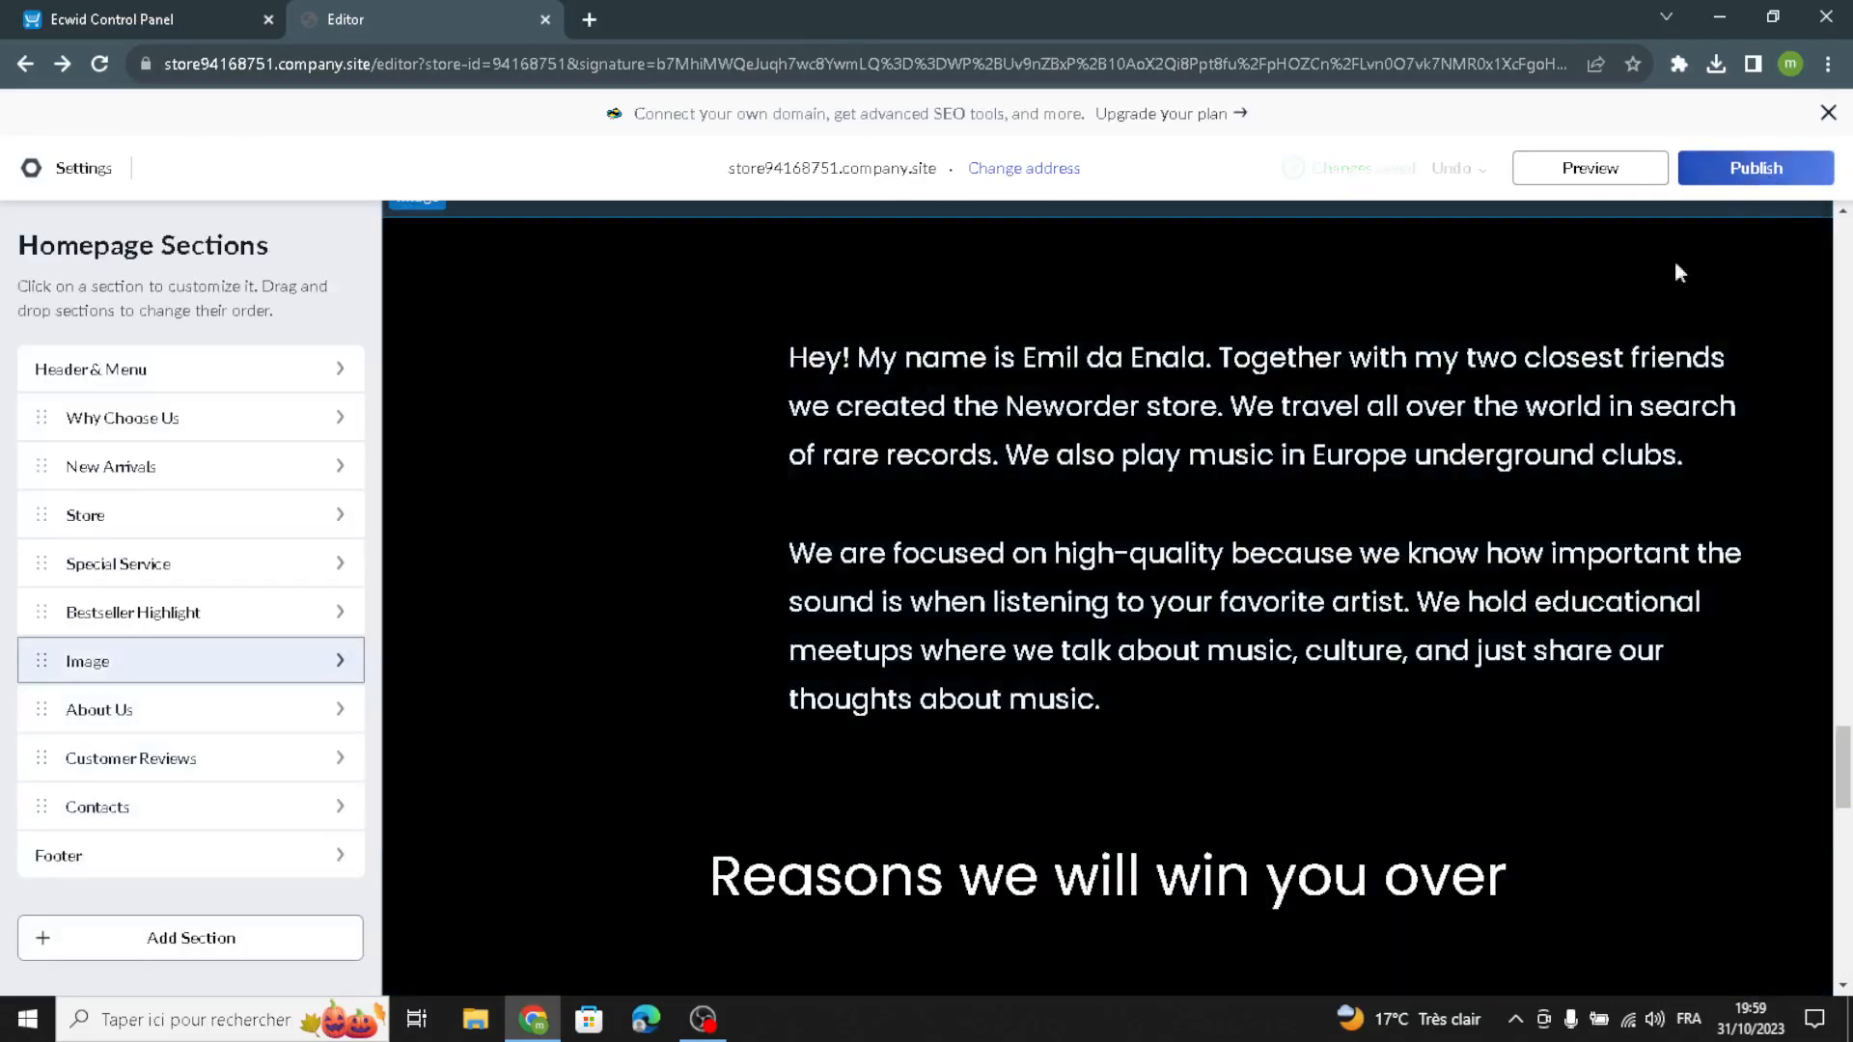
scroll(1282, 413, "up", 6)
scroll(1410, 543, "up", 5)
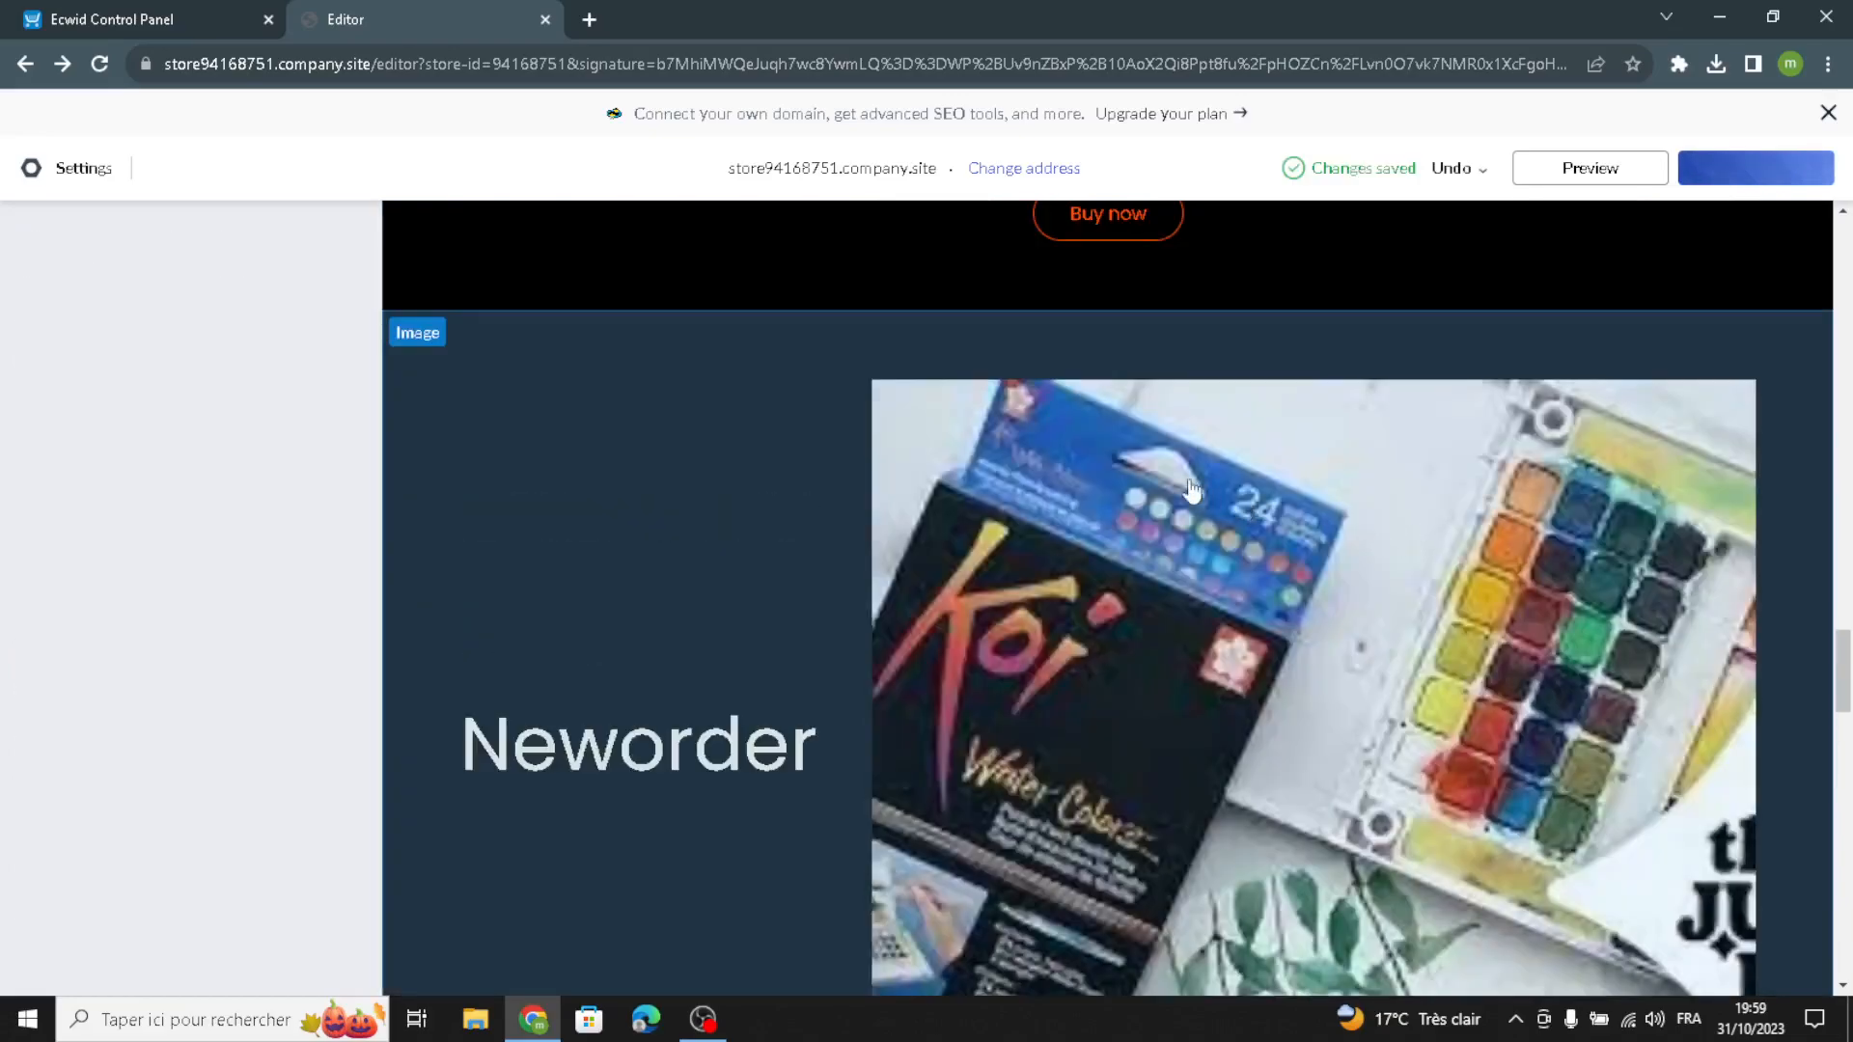
scroll(1378, 442, "up", 18)
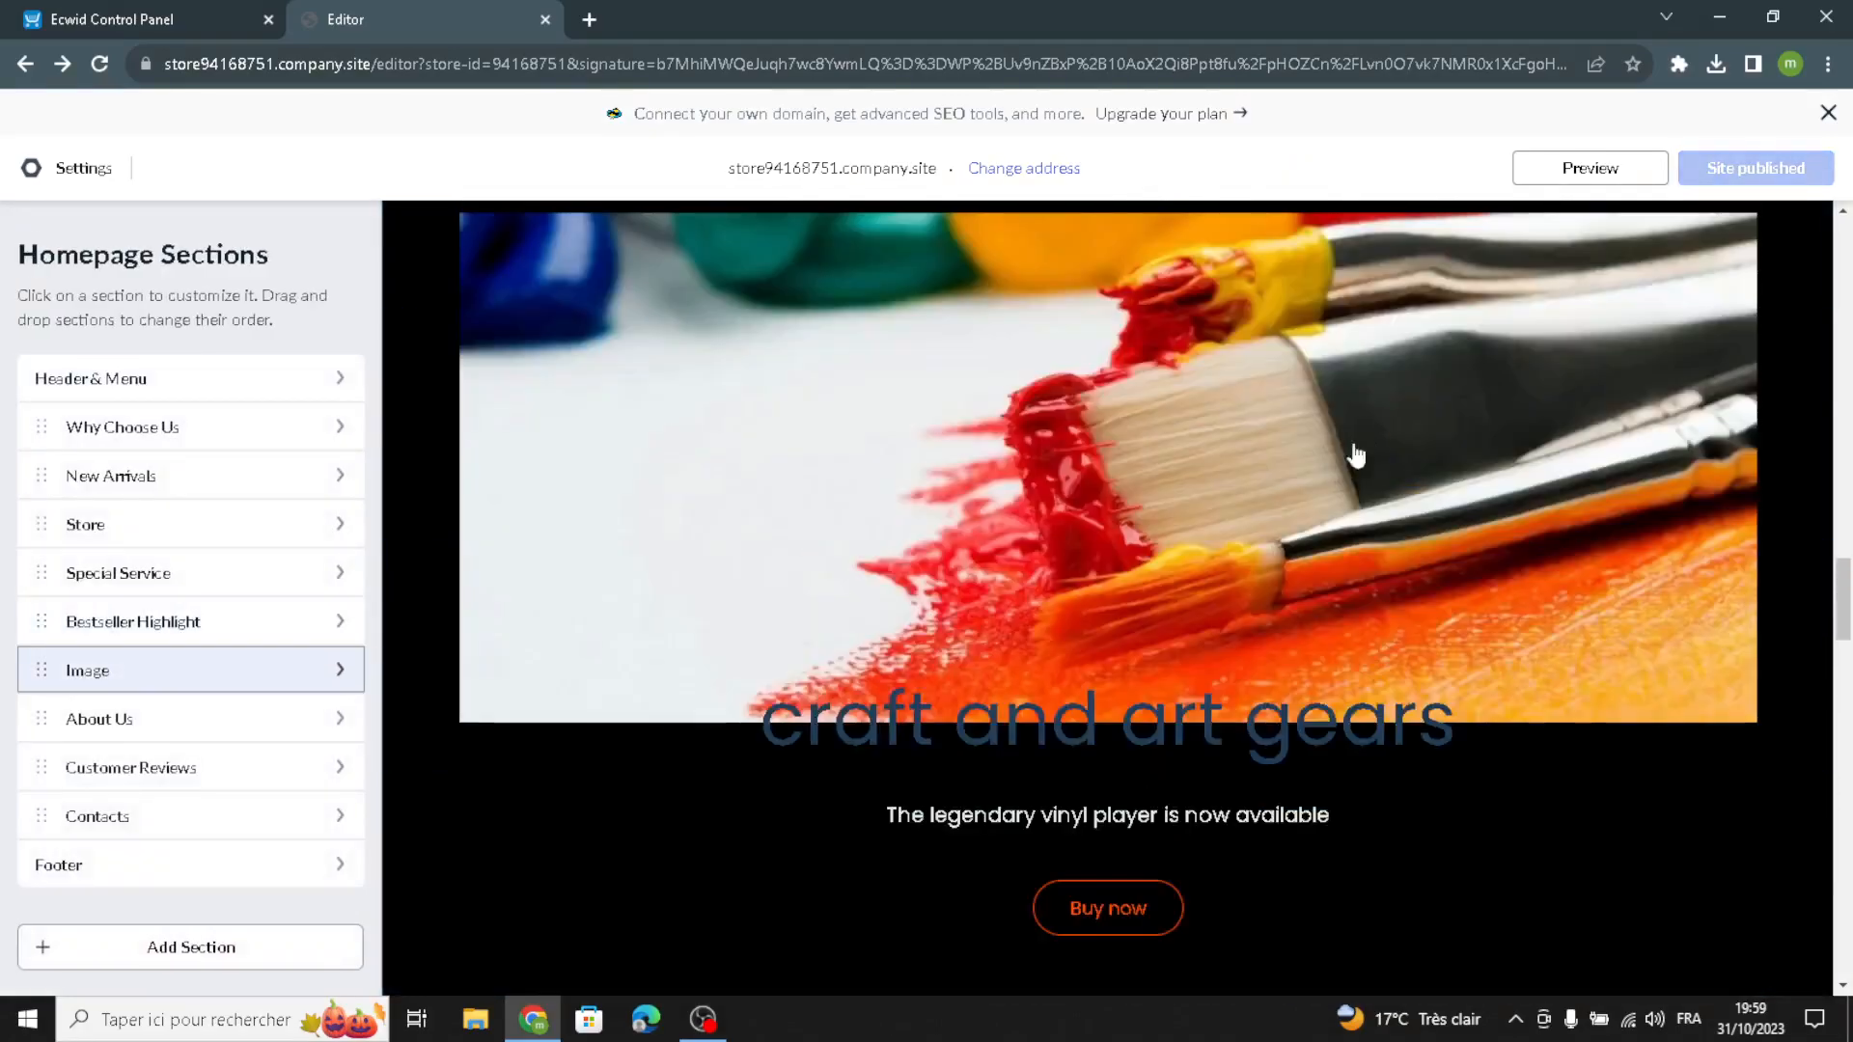
scroll(927, 454, "up", 1)
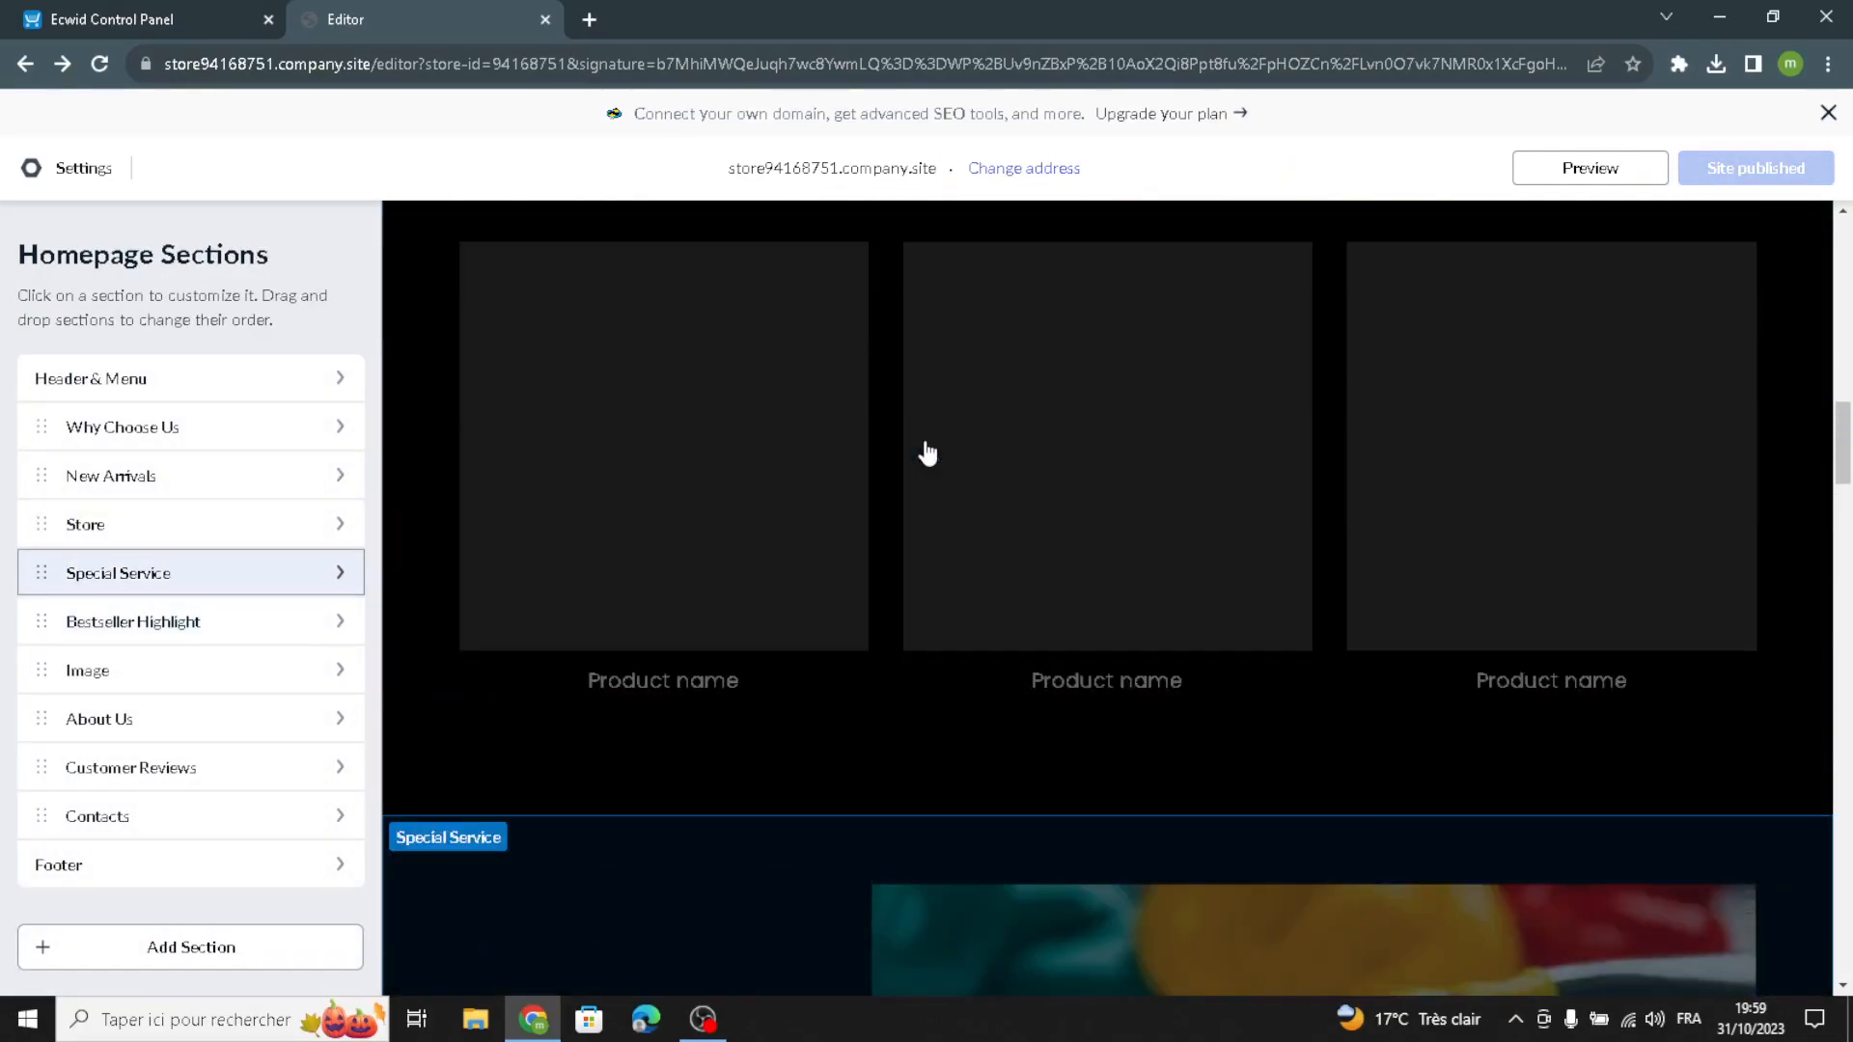